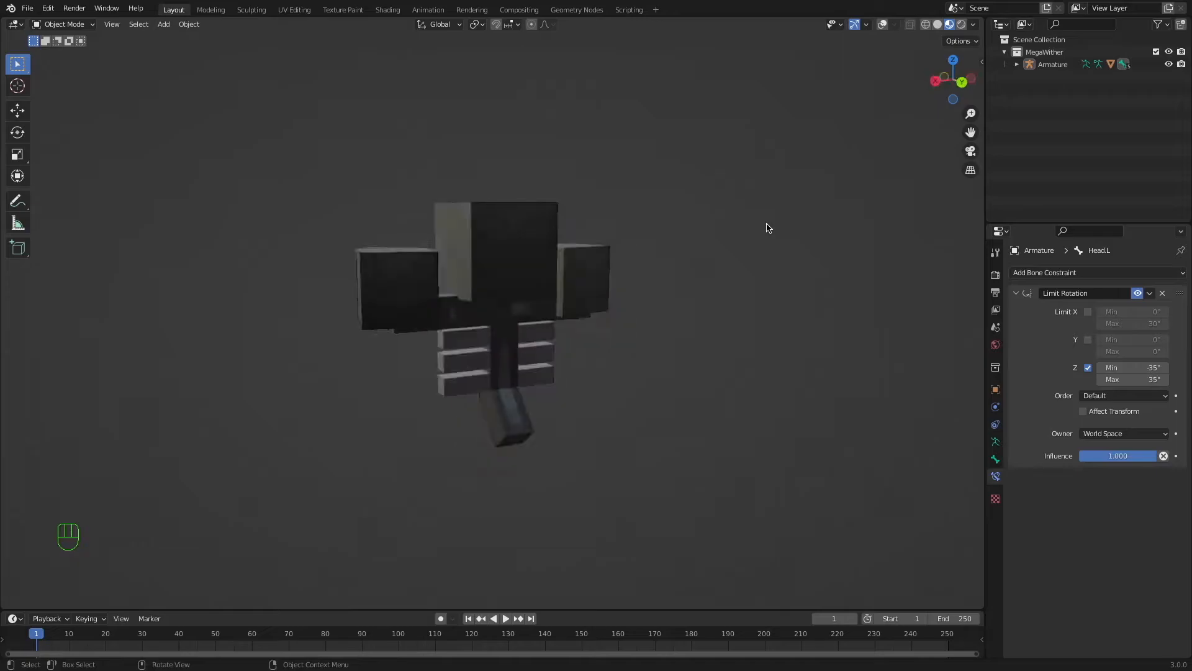
# Turn on the viewport overlays and put the finished Wither's armature into Pose Mode.
pyautogui.click(882, 25)
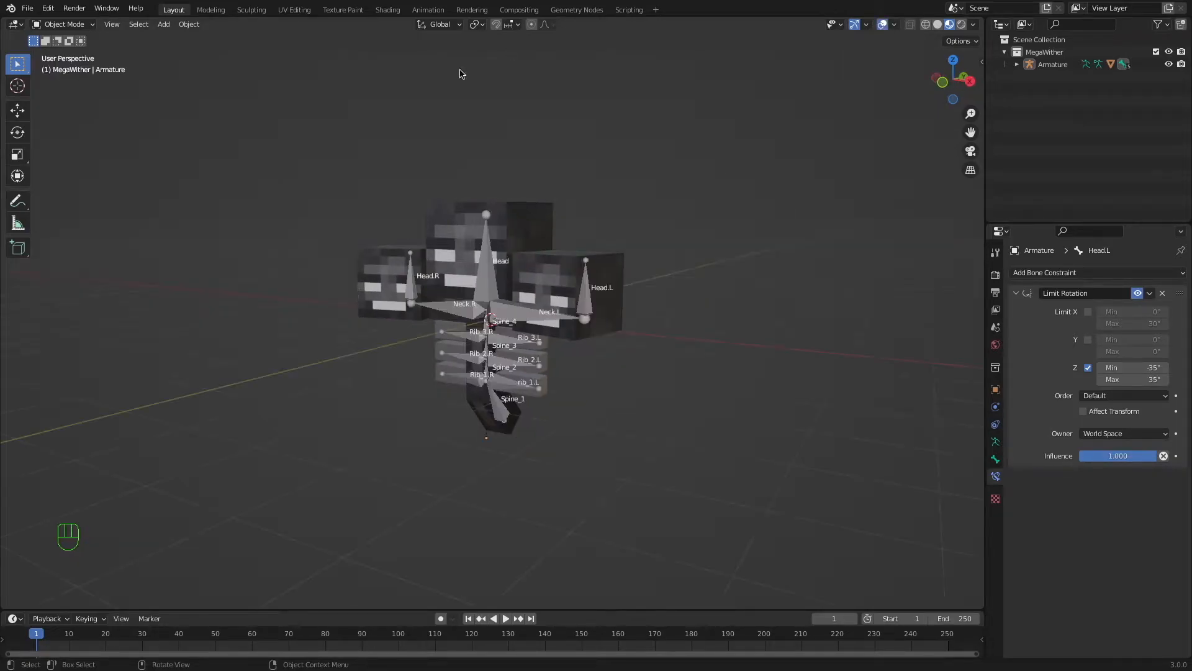
pyautogui.click(496, 279)
pyautogui.click(53, 25)
pyautogui.click(82, 71)
# Test-rotate the middle head bone about the Z axis and undo the rotation.
pyautogui.click(486, 273)
pyautogui.moveTo(486, 273); pyautogui.dragTo(519, 310, button='middle')
pyautogui.press('r')
pyautogui.press('z')
pyautogui.click(567, 340)
pyautogui.press('super+z')
# Test-rotate bones lower on the Wither's body and undo each rotation.
pyautogui.click(528, 371)
pyautogui.press('r')
pyautogui.press('super+z')
pyautogui.press('r')
pyautogui.click(527, 404)
pyautogui.press('super+z')
pyautogui.moveTo(527, 404)
pyautogui.mouseDown(button='middle')
pyautogui.moveTo(546, 372)
pyautogui.moveTo(520, 390)
pyautogui.mouseUp(button='middle')
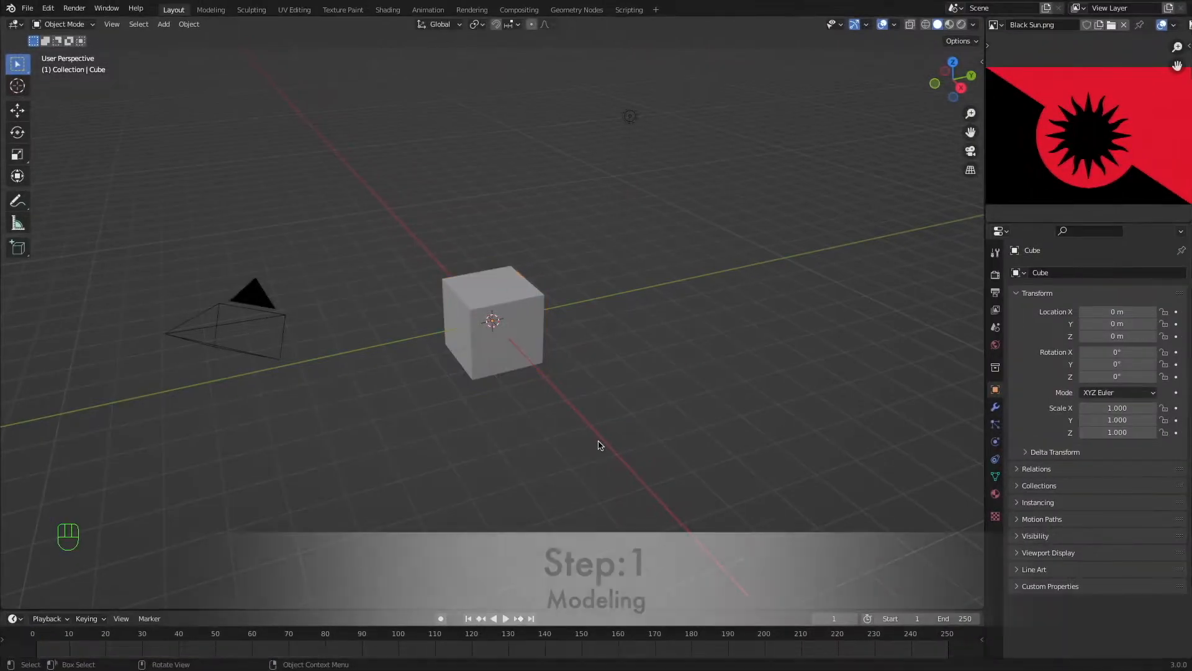
# Delete all default objects in the new scene: the cube, camera and light.
pyautogui.press('a')
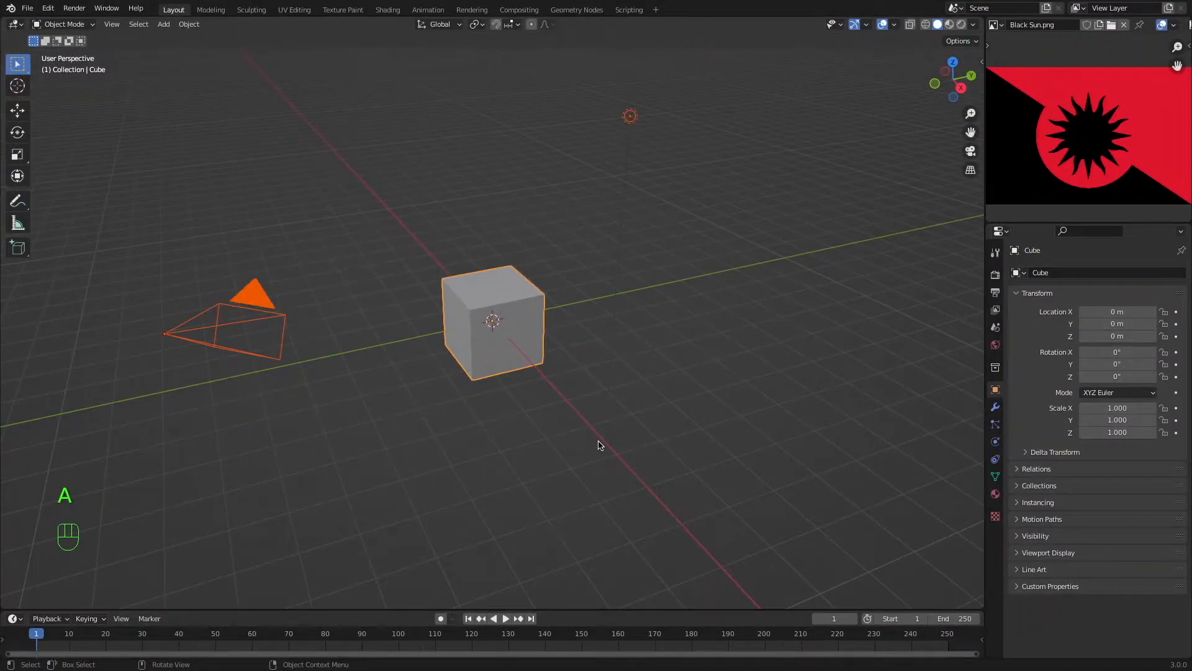
pyautogui.press('x')
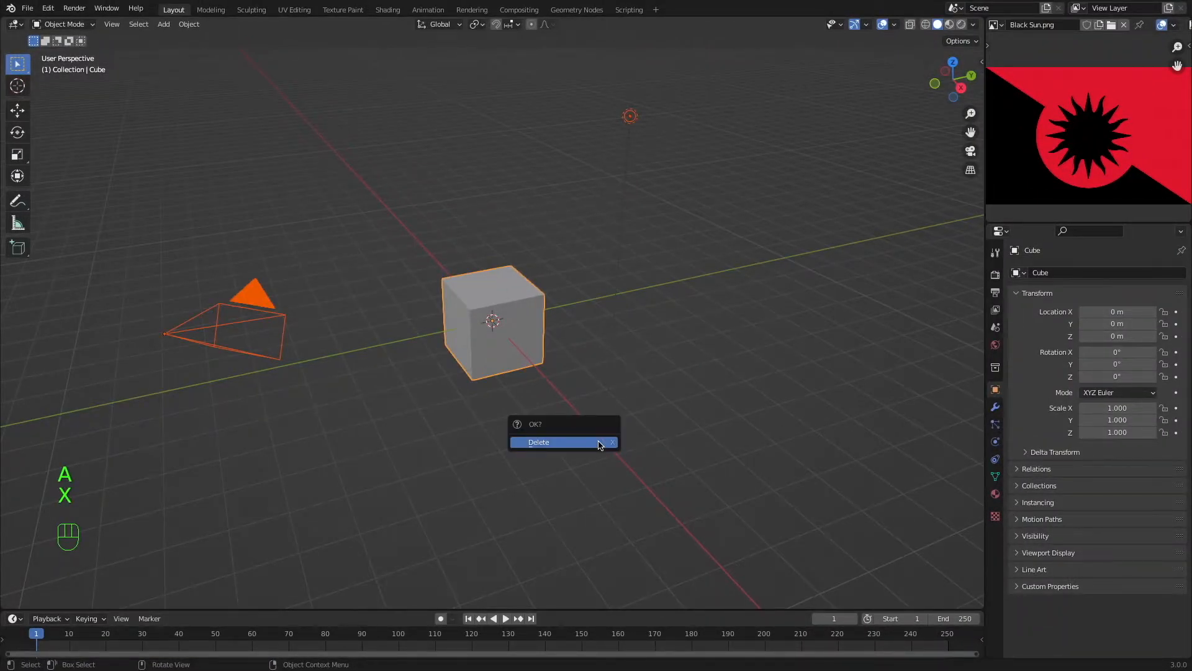
pyautogui.click(600, 445)
pyautogui.press('x')
pyautogui.click(600, 445)
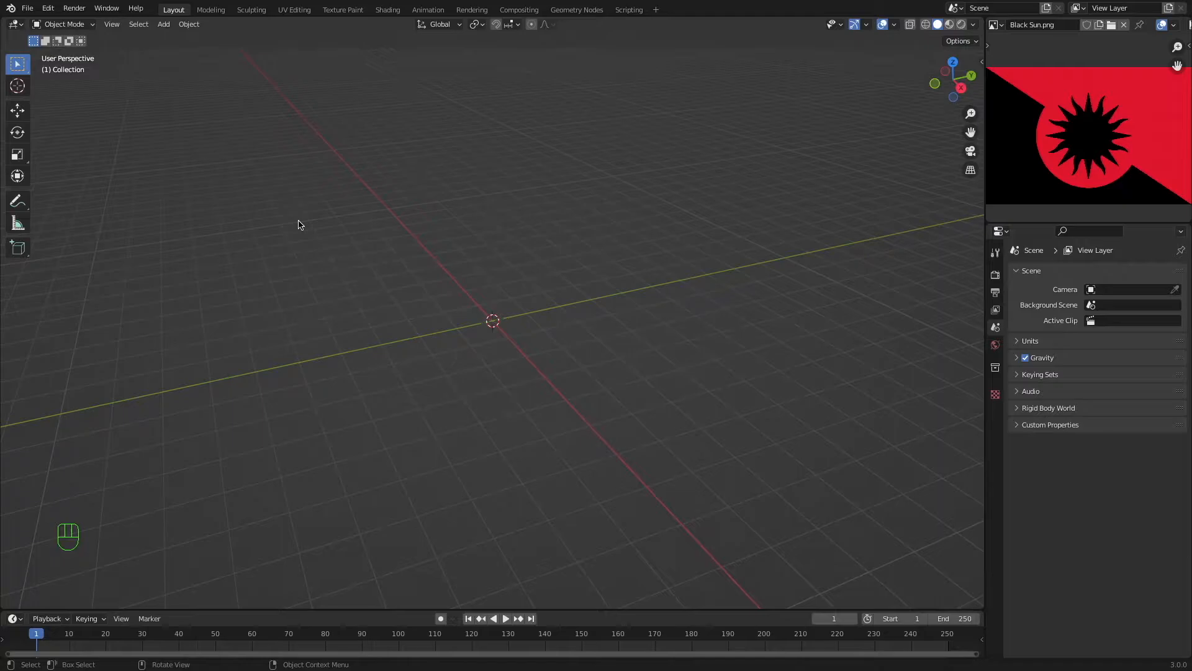
# Add the front-view Wither picture 11d363dd6adab75be3135ece4902a05e.png from the Desktop as a reference image.
pyautogui.hotkey('shift', 'a')
pyautogui.click(159, 24)
pyautogui.hotkey('shift', 'a')
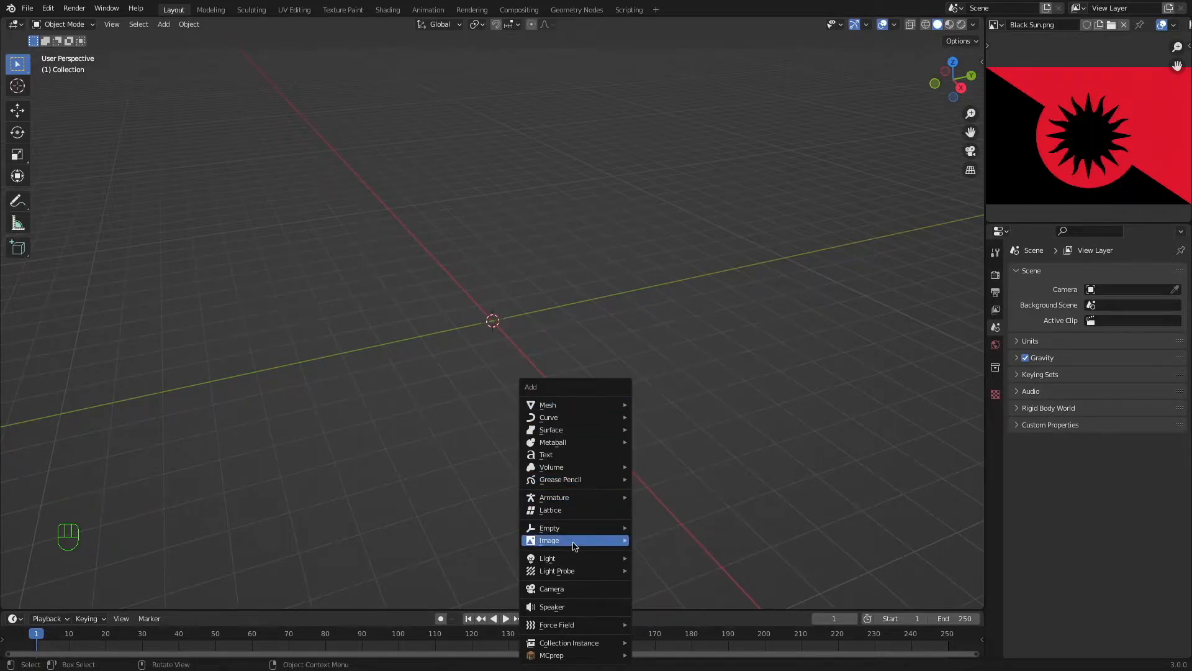
pyautogui.moveTo(567, 540)
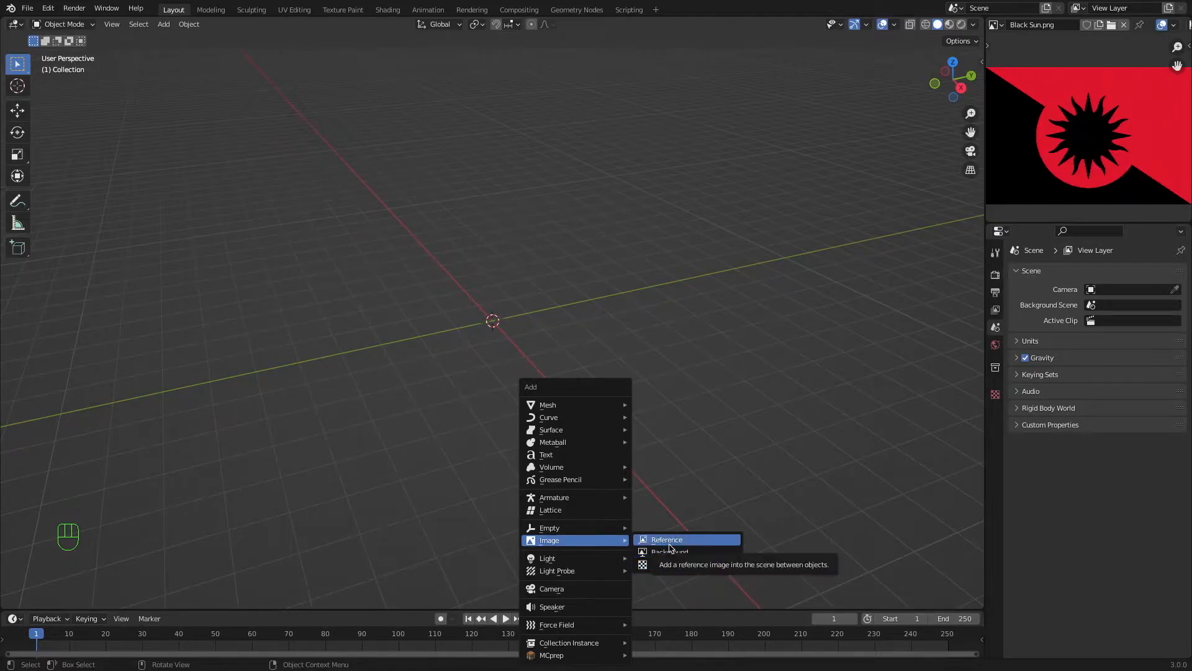
pyautogui.click(664, 539)
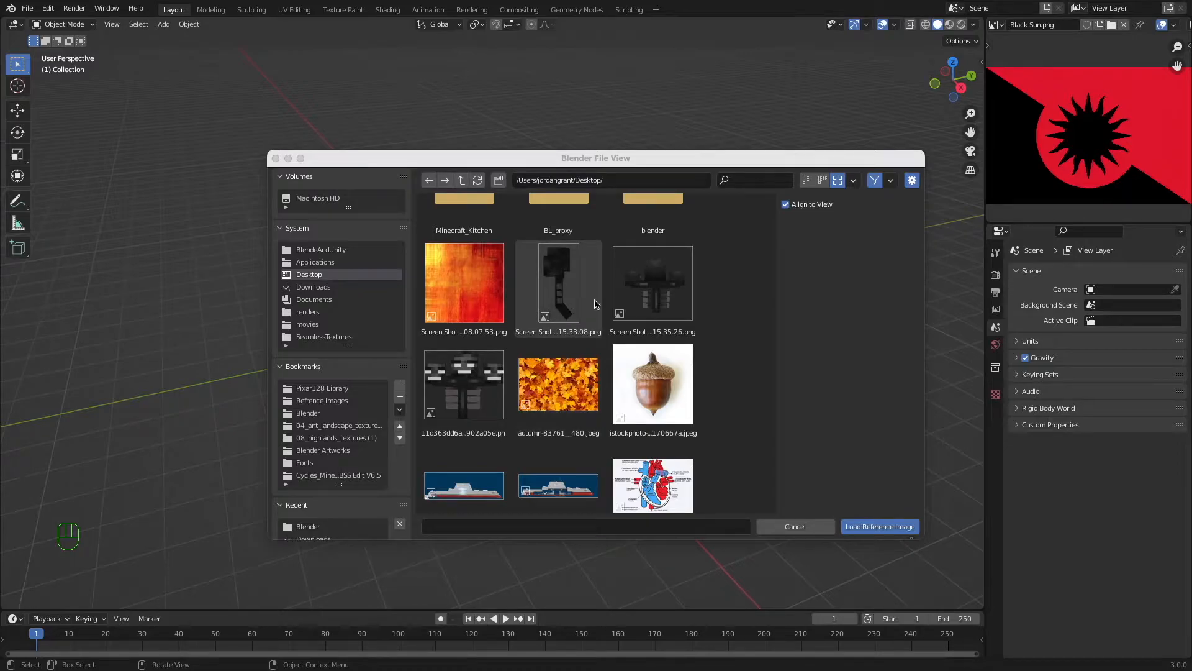
pyautogui.doubleClick(480, 392)
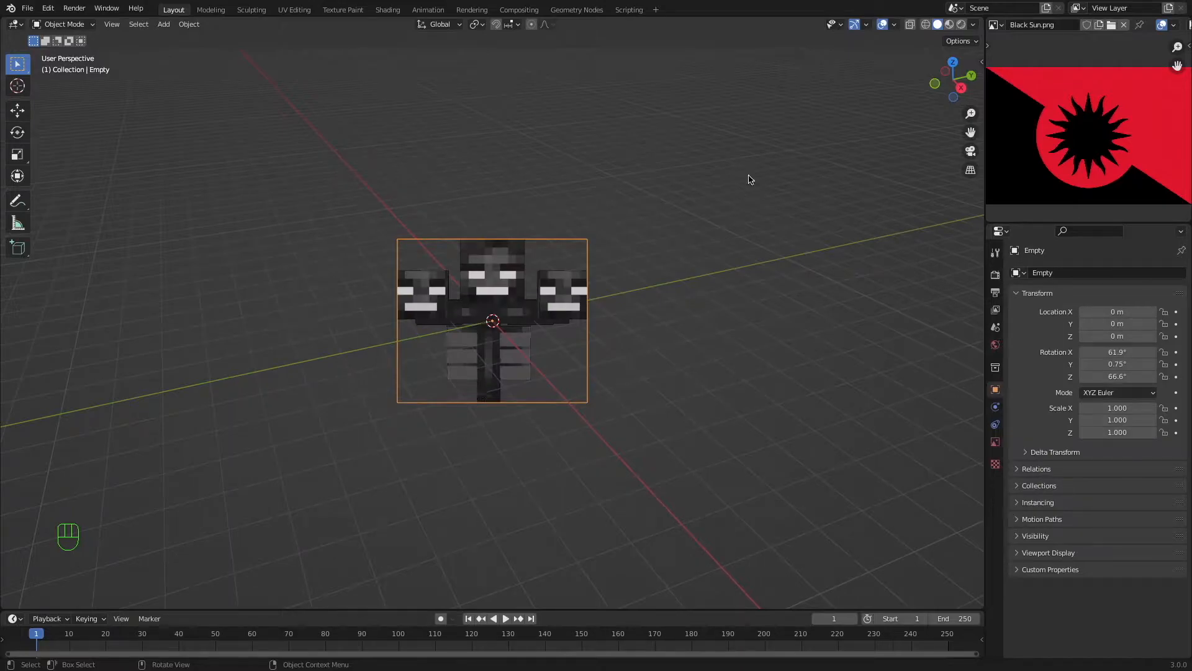
# Delete the front reference image and undo the deletion.
pyautogui.press('x')
pyautogui.click(534, 258)
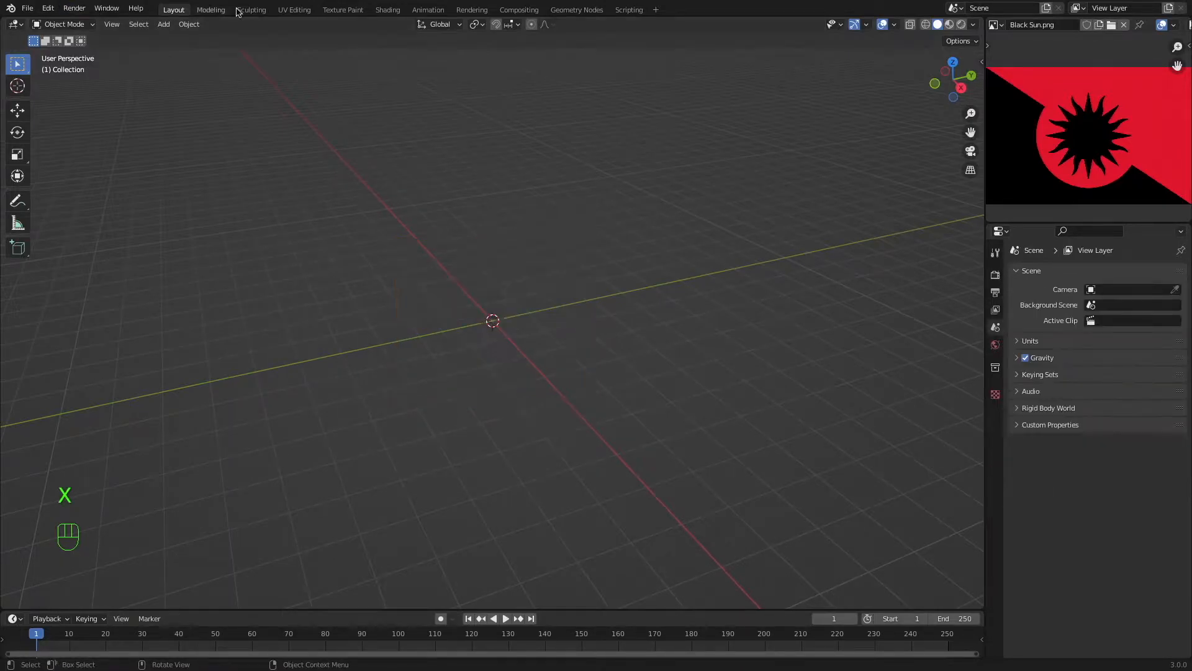
pyautogui.press('super+z')
pyautogui.scroll(-5, 434, 257)
pyautogui.hscroll(-8, 435, 256)
pyautogui.hscroll(4, 435, 256)
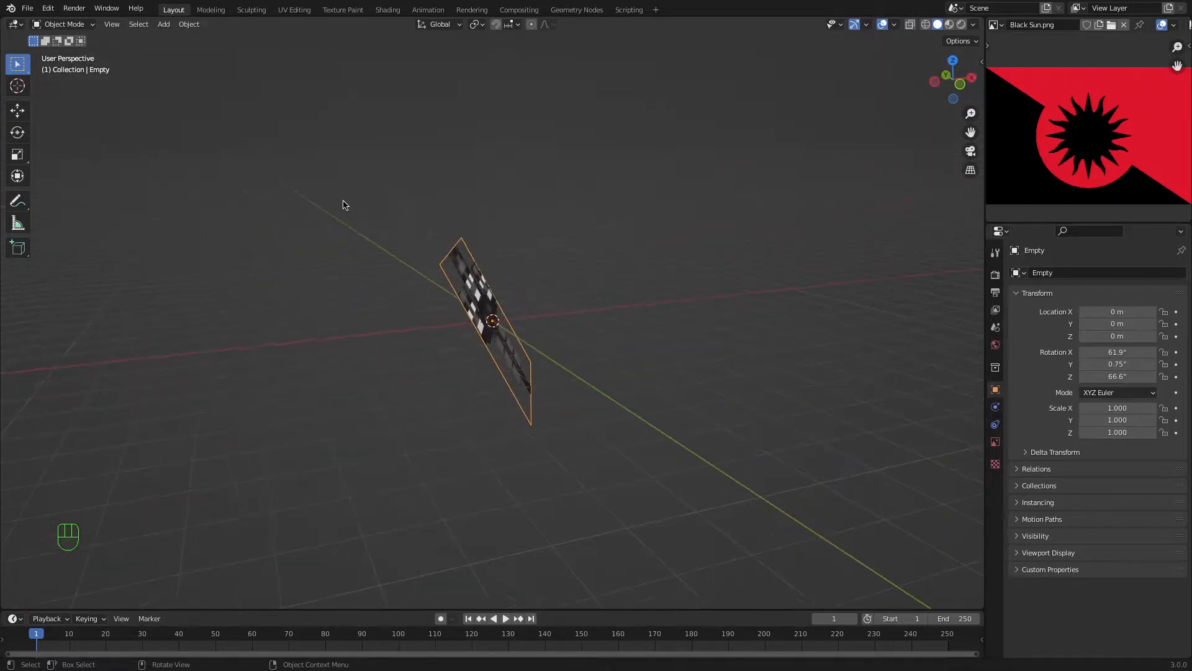
pyautogui.click(160, 24)
pyautogui.moveTo(207, 177)
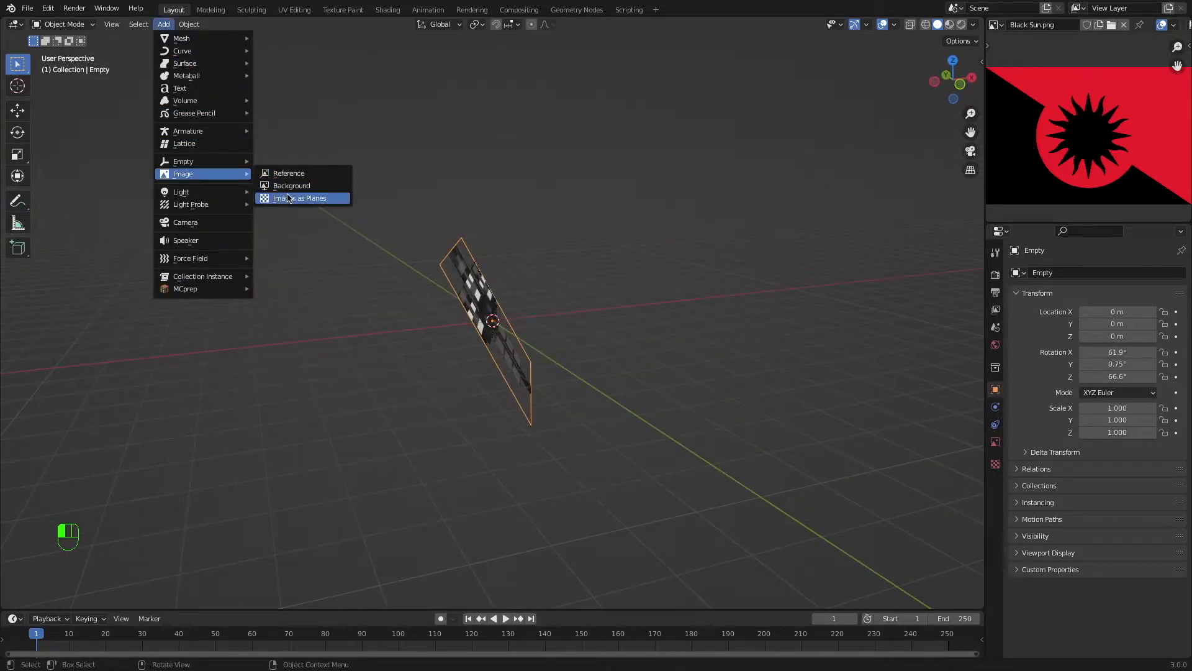
pyautogui.click(287, 175)
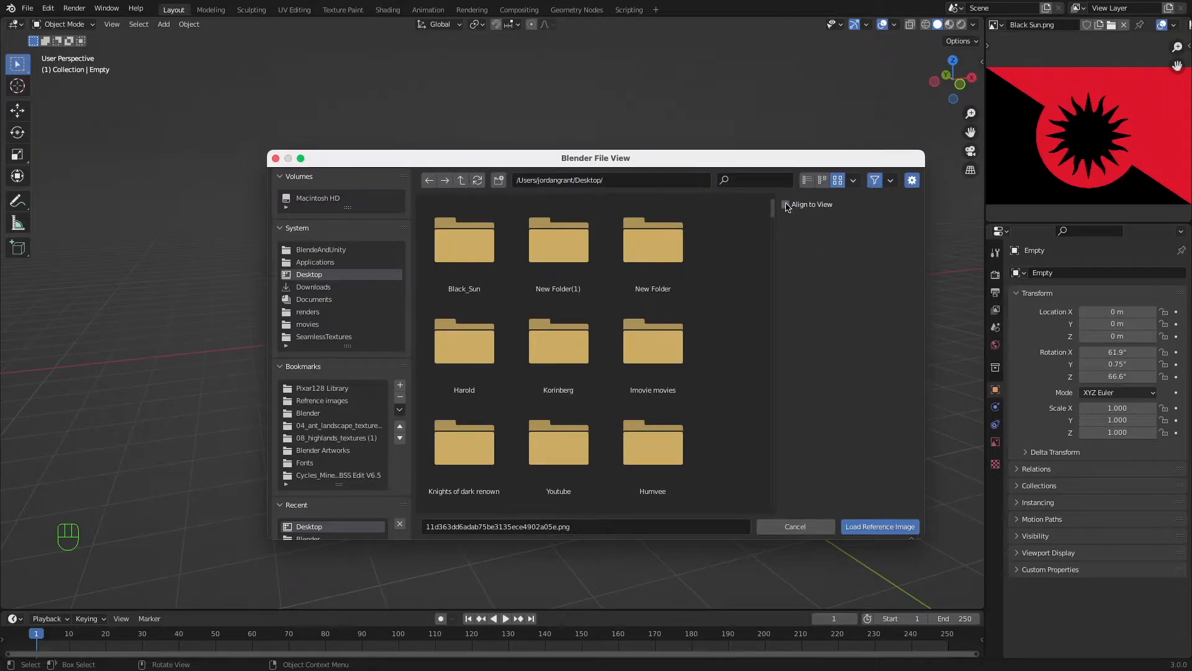
pyautogui.click(795, 526)
# Clear the front reference image's rotation and rotate it 90 degrees about the X axis so it stands upright.
pyautogui.hotkey('alt', 'r')
pyautogui.moveTo(590, 322); pyautogui.dragTo(592, 323, button='middle')
pyautogui.press('r')
pyautogui.press('x')
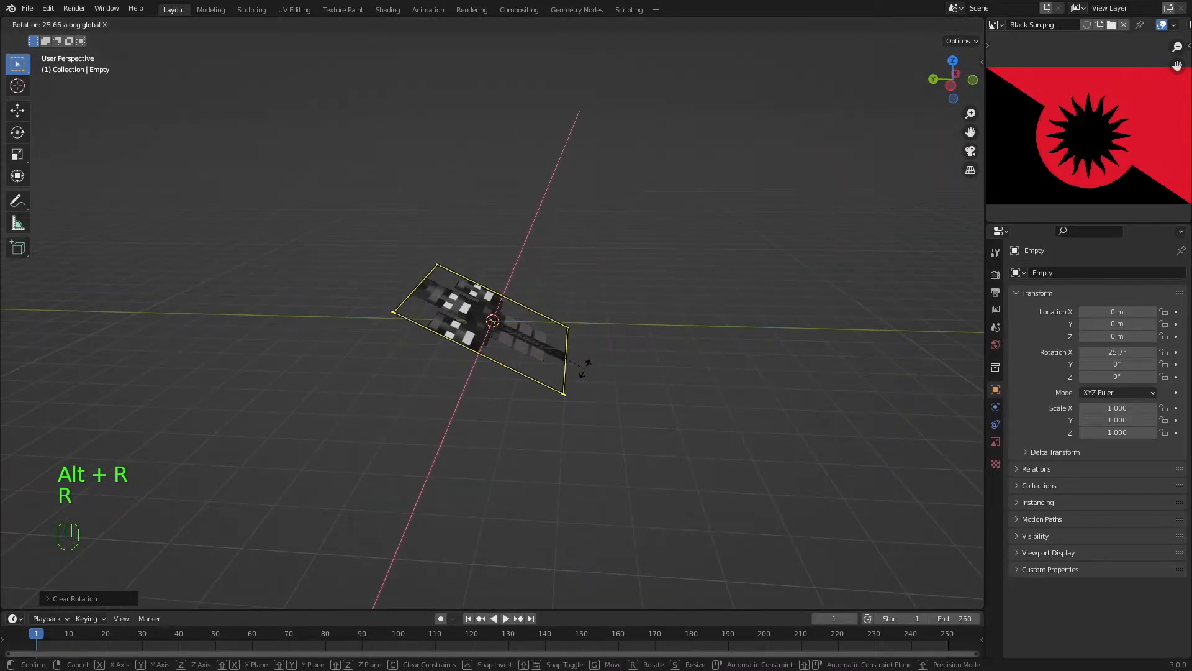
pyautogui.write('90')
pyautogui.press('Return')
# Move the front reference image 20 m along the Y axis.
pyautogui.press('g')
pyautogui.press('y')
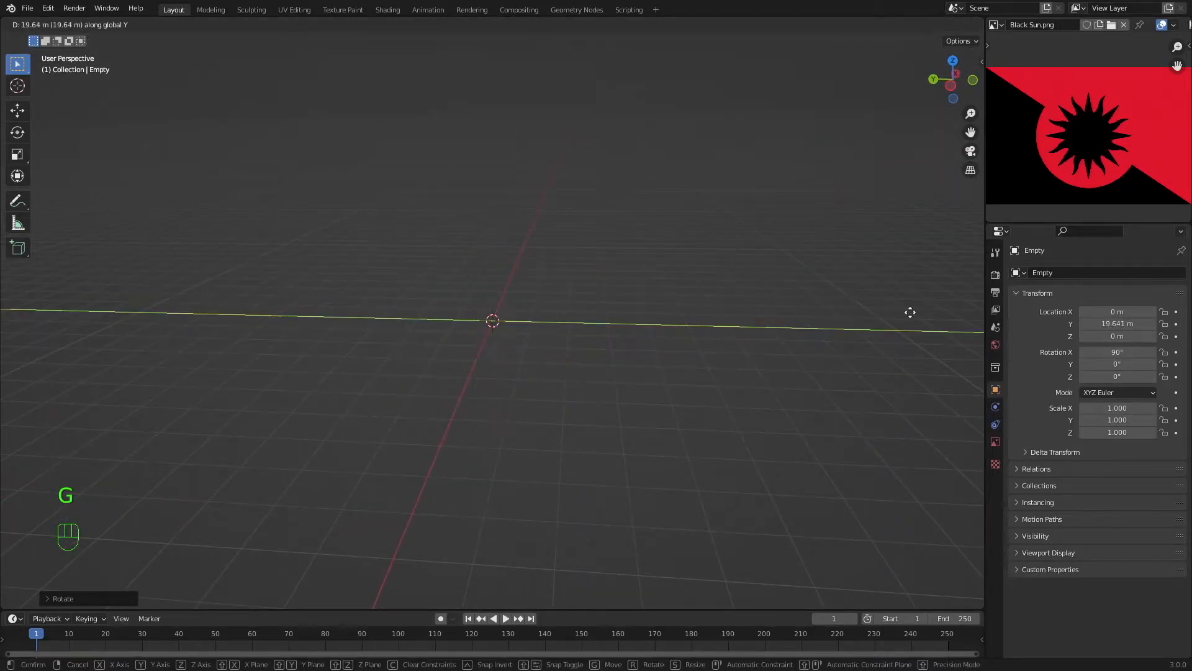
pyautogui.write('20')
pyautogui.press('Return')
pyautogui.moveTo(906, 317); pyautogui.dragTo(748, 318, button='middle')
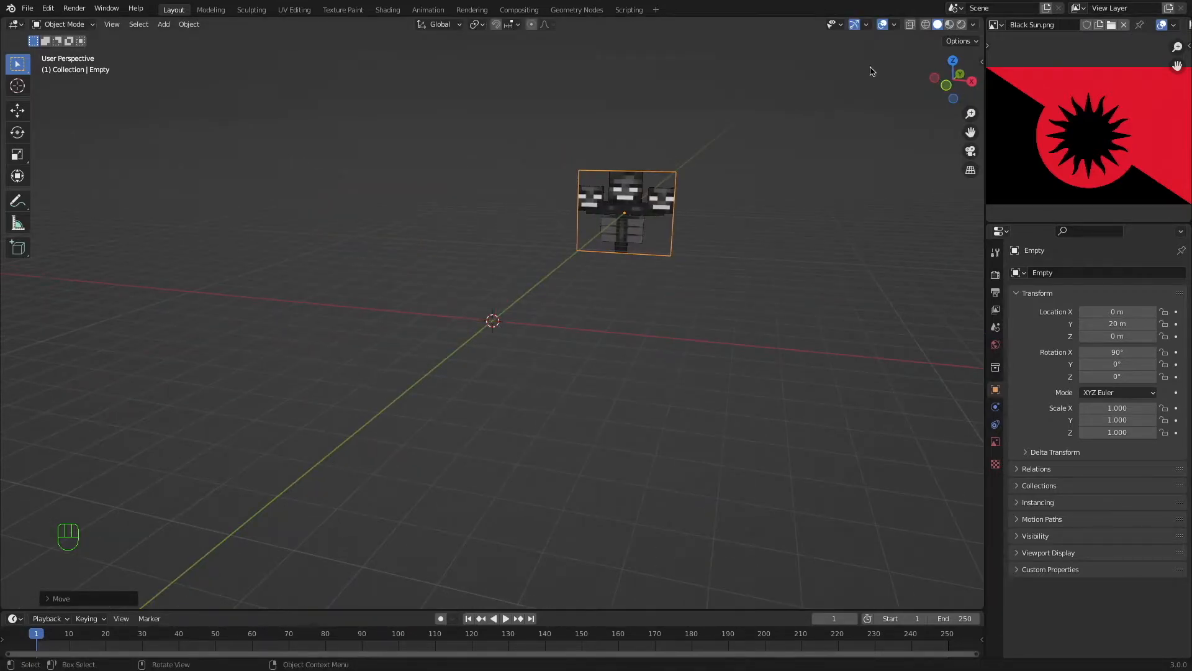
# In front view, add a cube, scale it to about 0.782 and place it over the Wither's middle head.
pyautogui.click(946, 85)
pyautogui.keyDown('ctrl'); pyautogui.moveTo(716, 132); pyautogui.dragTo(577, 109, button='middle'); pyautogui.keyUp('ctrl')
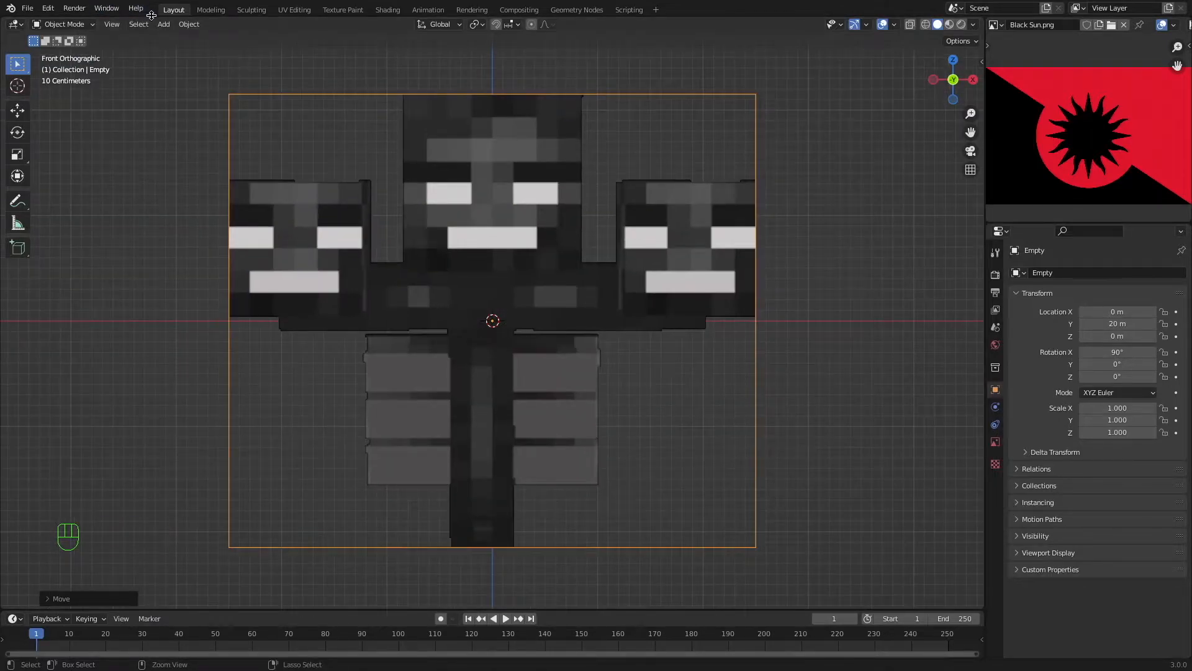
pyautogui.click(163, 24)
pyautogui.moveTo(205, 39)
pyautogui.click(313, 51)
pyautogui.press('s')
pyautogui.click(631, 333)
pyautogui.press('g')
pyautogui.click(621, 185)
# Refine the head cube to a scale of about 0.843 and align its edges with the middle head in the reference.
pyautogui.press('s')
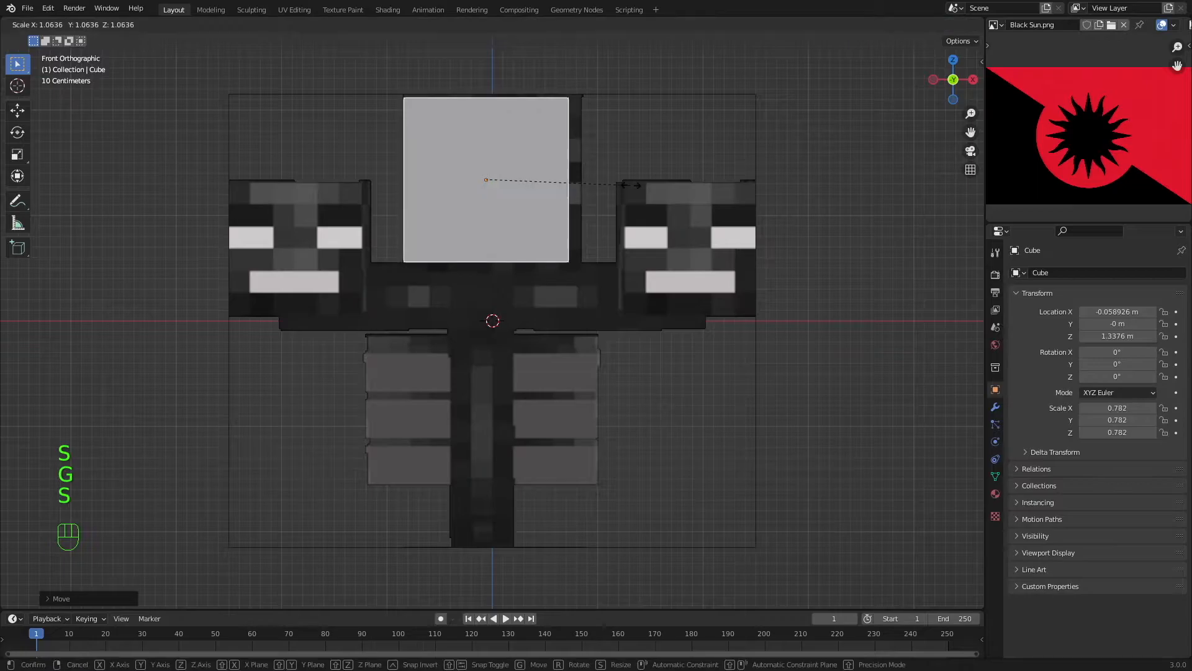
pyautogui.click(637, 184)
pyautogui.press('g')
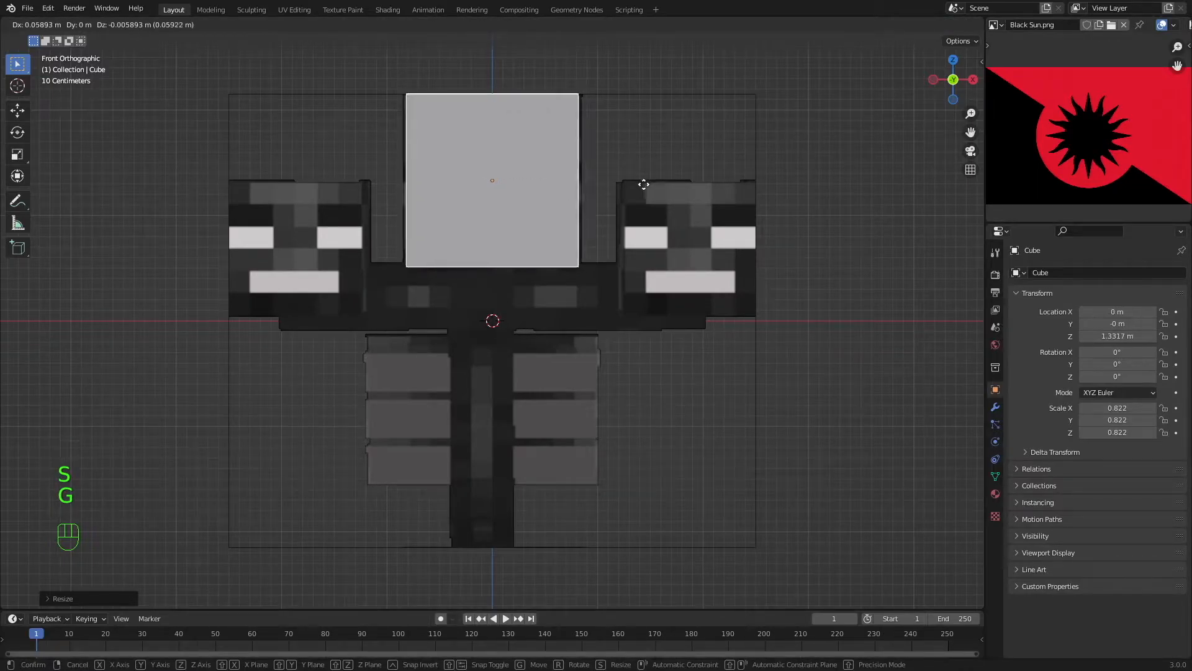
pyautogui.click(647, 185)
pyautogui.hotkey('shift', 'z')
pyautogui.scroll(4, 649, 187)
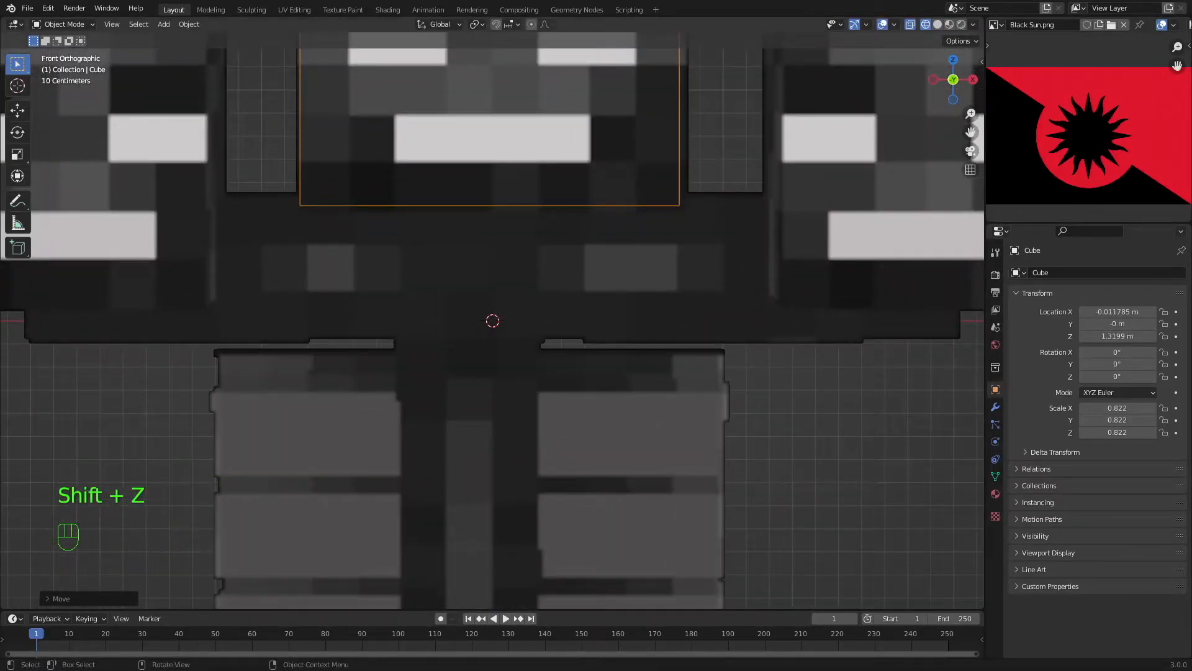
pyautogui.press('s')
pyautogui.press('g')
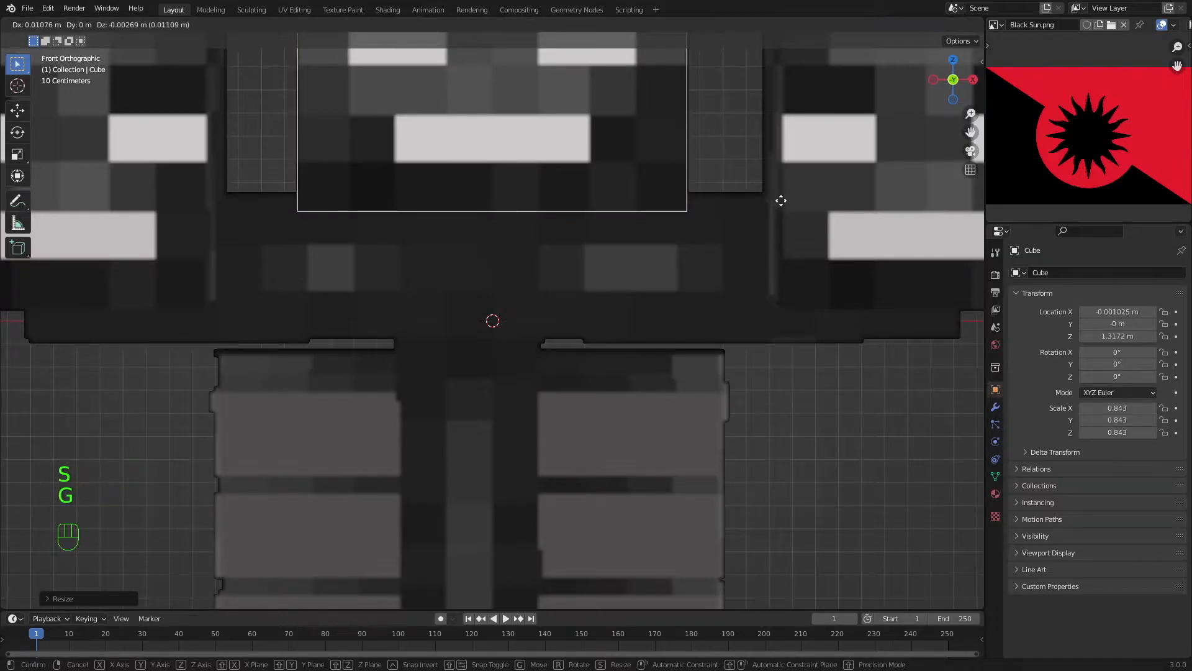
pyautogui.click(779, 200)
pyautogui.scroll(-5, 778, 202)
pyautogui.scroll(1, 643, 162)
pyautogui.scroll(-3, 643, 161)
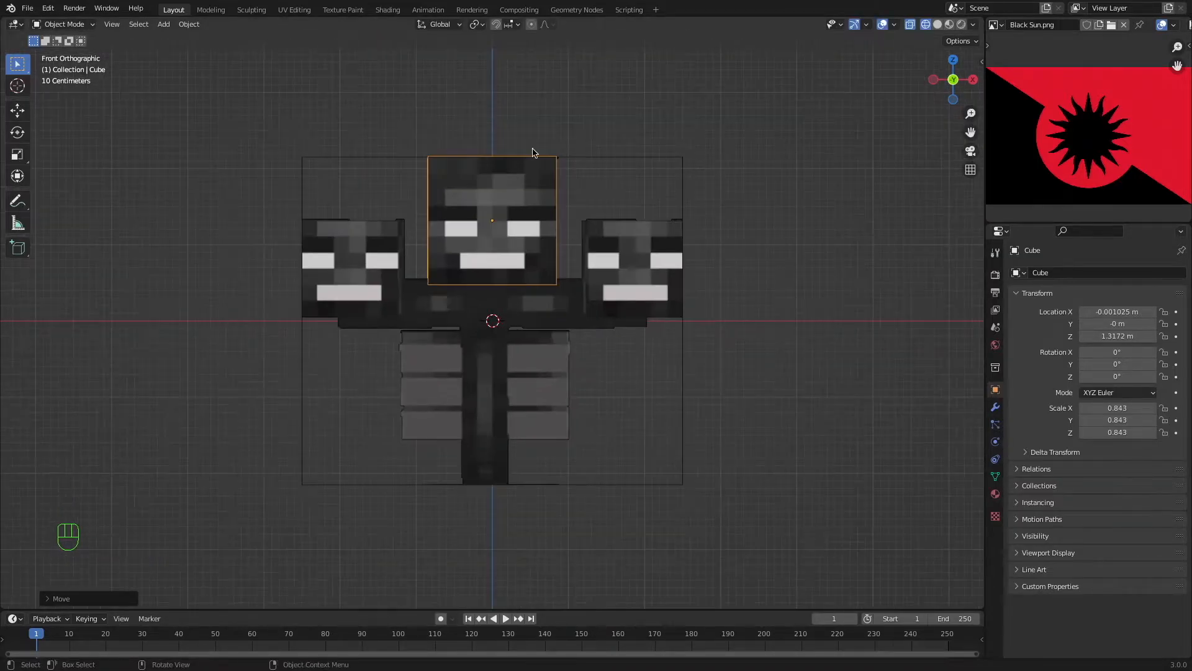
# Duplicate the head cube and move the copy down over the Wither's lower body.
pyautogui.hotkey('shift', 'z')
pyautogui.hotkey('shift', 'd')
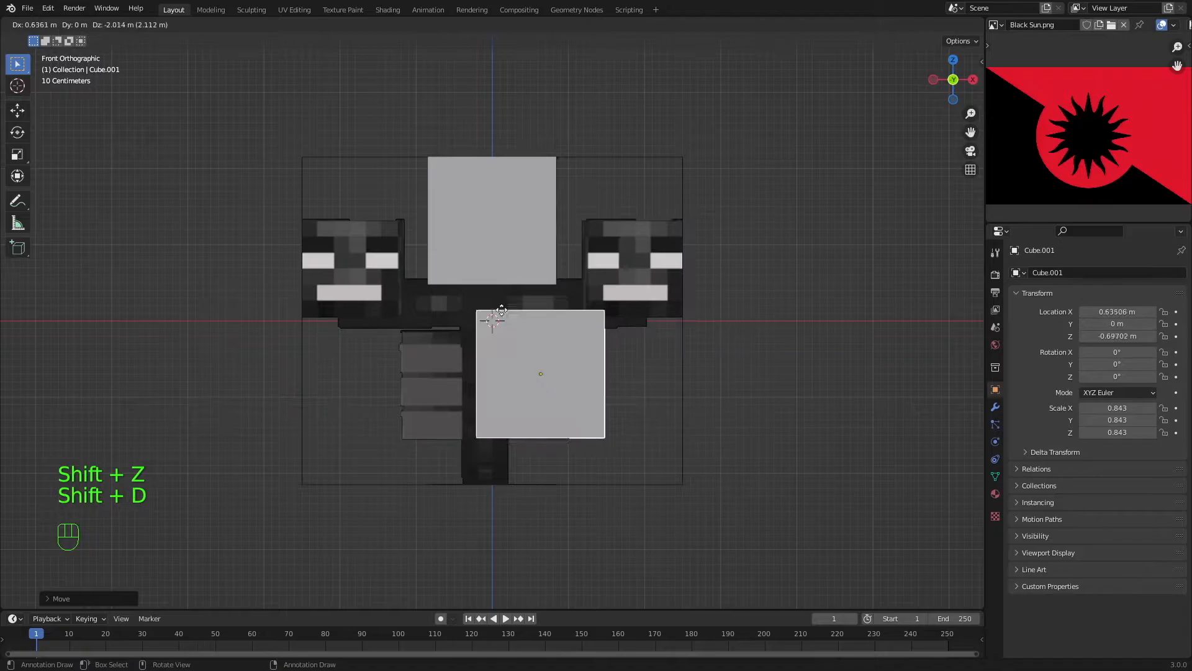
pyautogui.click(609, 214)
pyautogui.press('g')
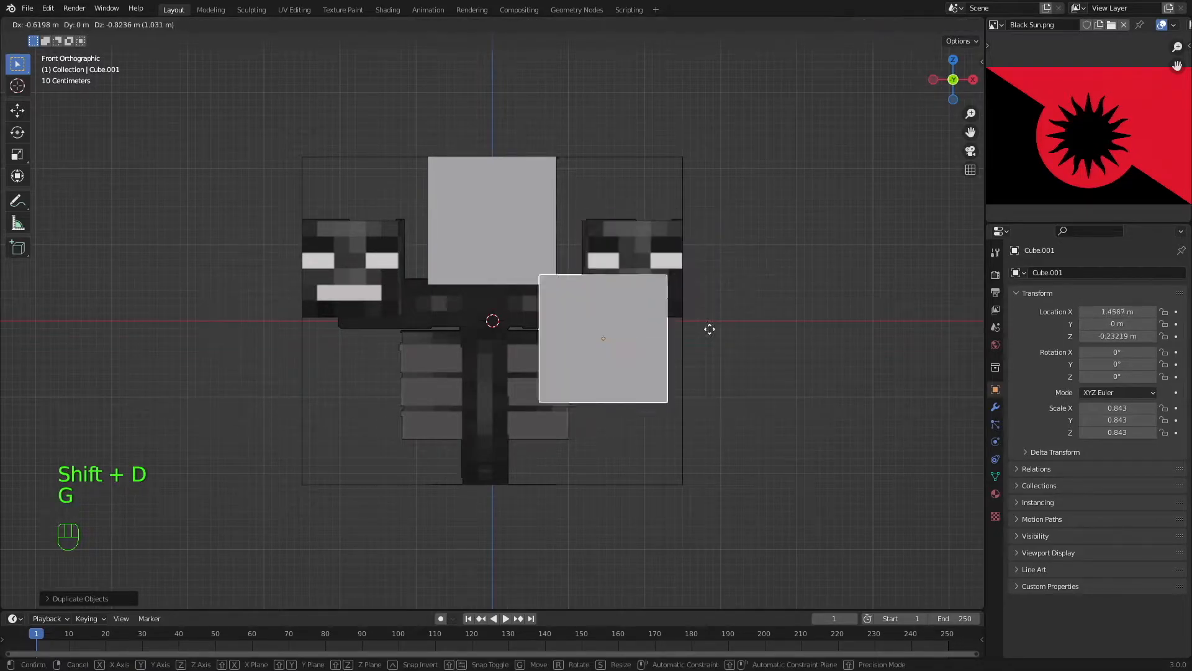
pyautogui.click(650, 365)
# Scale the duplicated cube along X to about 0.293 and move it over the spine in the reference.
pyautogui.scroll(2, 652, 365)
pyautogui.press('s')
pyautogui.press('x')
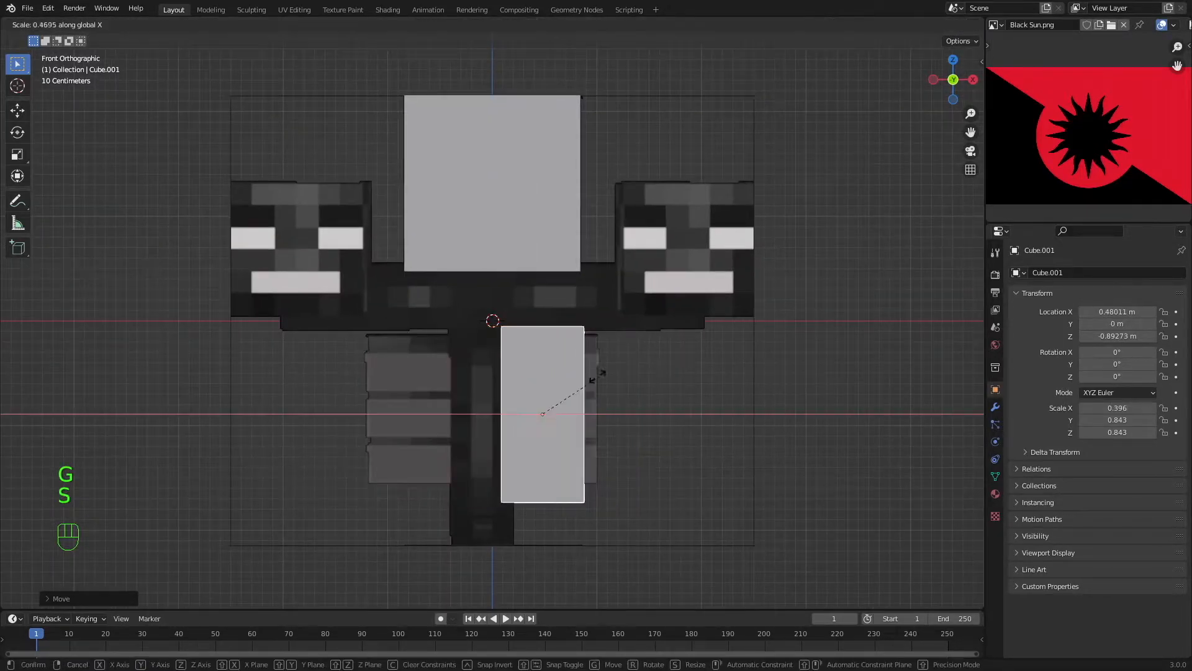
pyautogui.click(575, 378)
pyautogui.press('g')
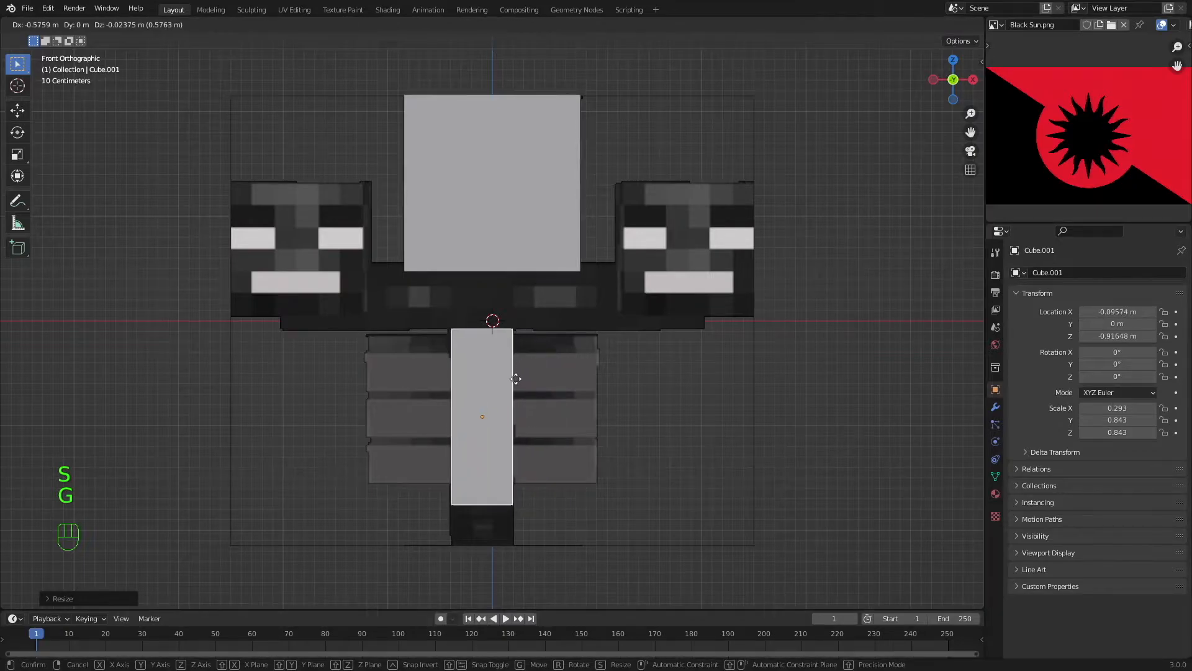
pyautogui.click(517, 383)
# In Edit Mode, move the spine block's lower vertices down along Z about 0.37 m to the end of the reference spine.
pyautogui.press('Tab')
pyautogui.hotkey('shift', 'z')
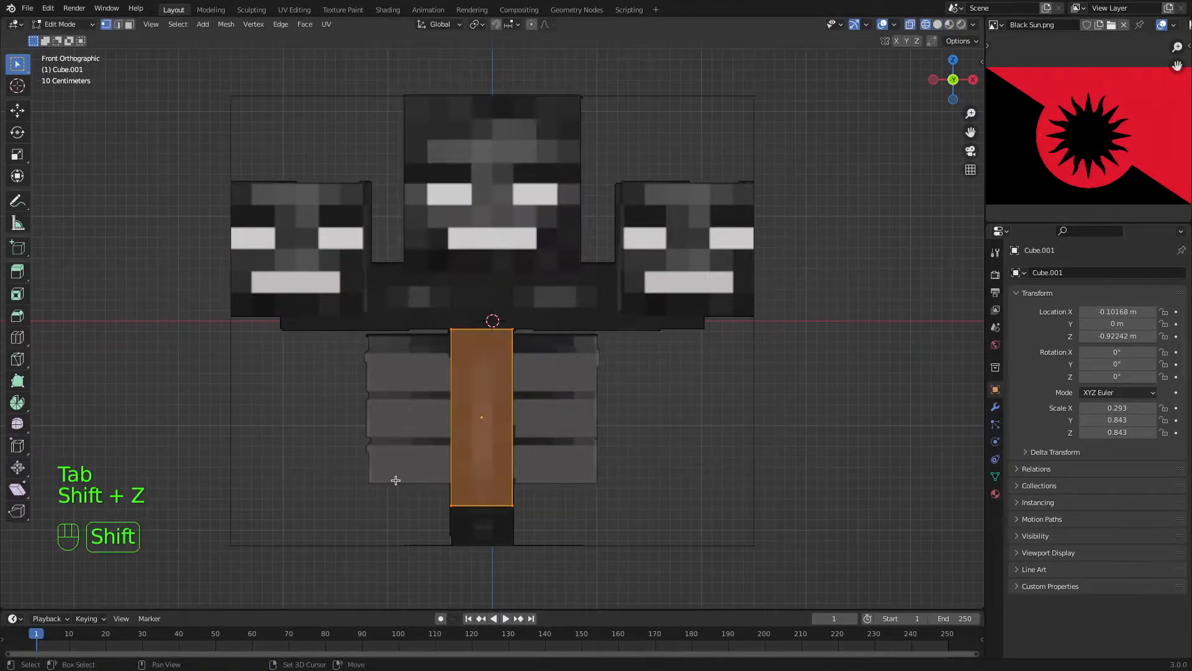
pyautogui.moveTo(393, 479); pyautogui.dragTo(639, 547)
pyautogui.press('Tab')
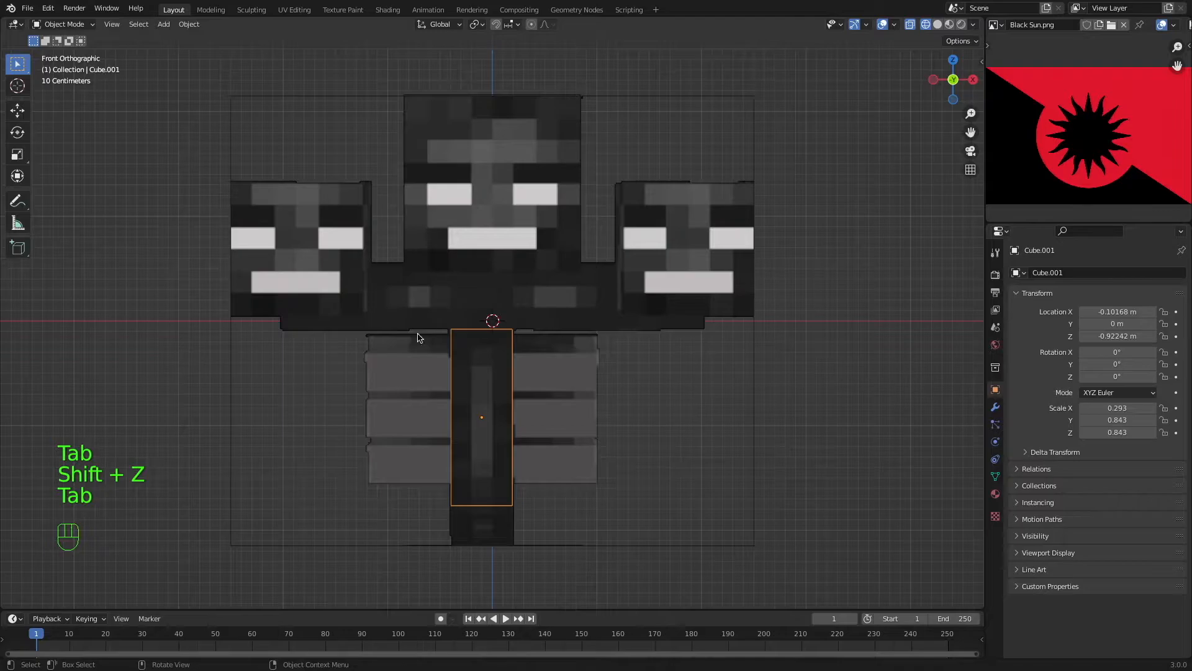
pyautogui.press('Tab')
pyautogui.press('g')
pyautogui.press('z')
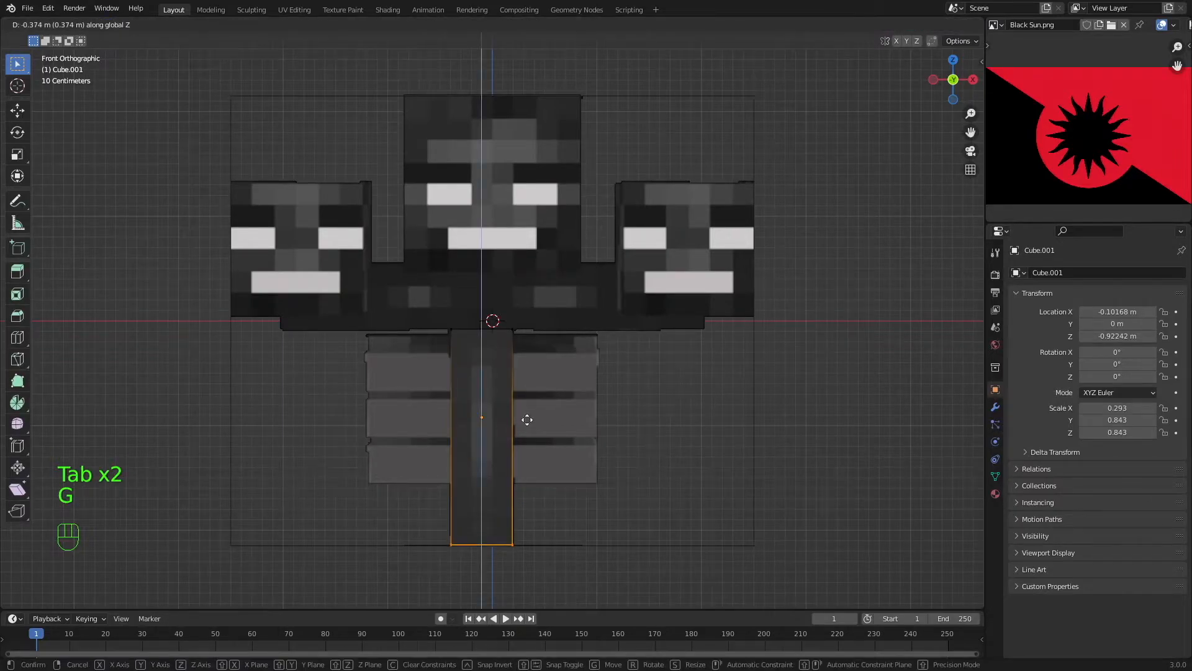
pyautogui.click(528, 419)
pyautogui.press('Tab')
# Add the side-view Wither screenshot ending in 15.33.08.png from the Desktop as a second reference image.
pyautogui.click(158, 30)
pyautogui.moveTo(240, 174)
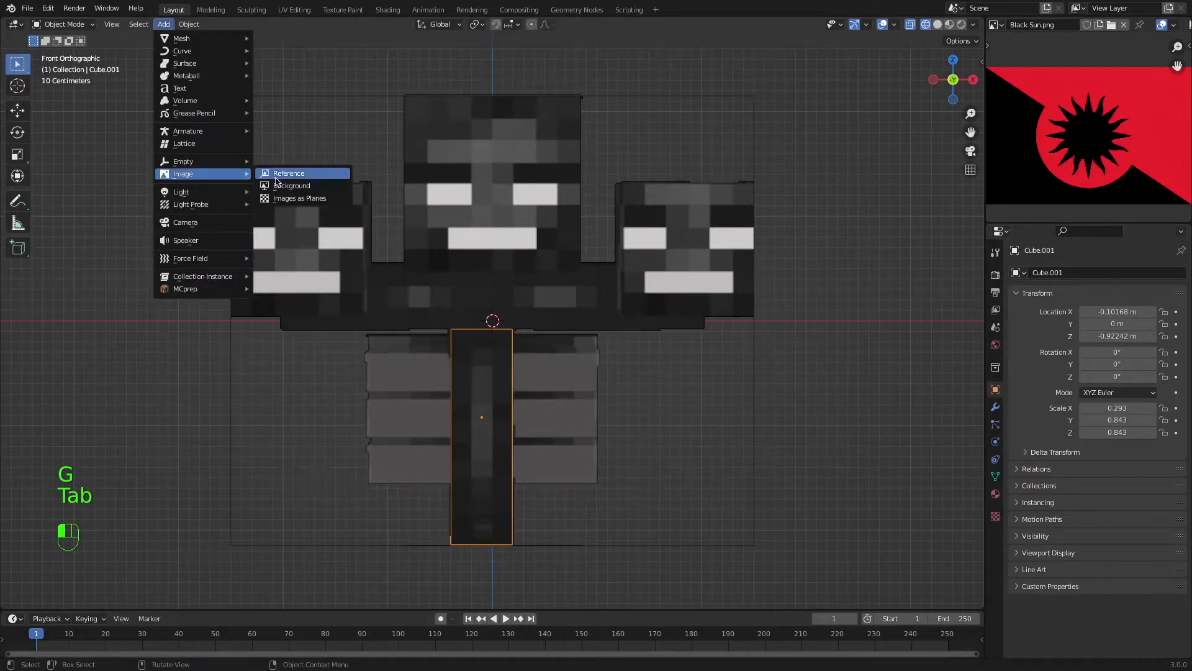
pyautogui.click(283, 175)
pyautogui.scroll(-5, 589, 362)
pyautogui.scroll(5, 554, 341)
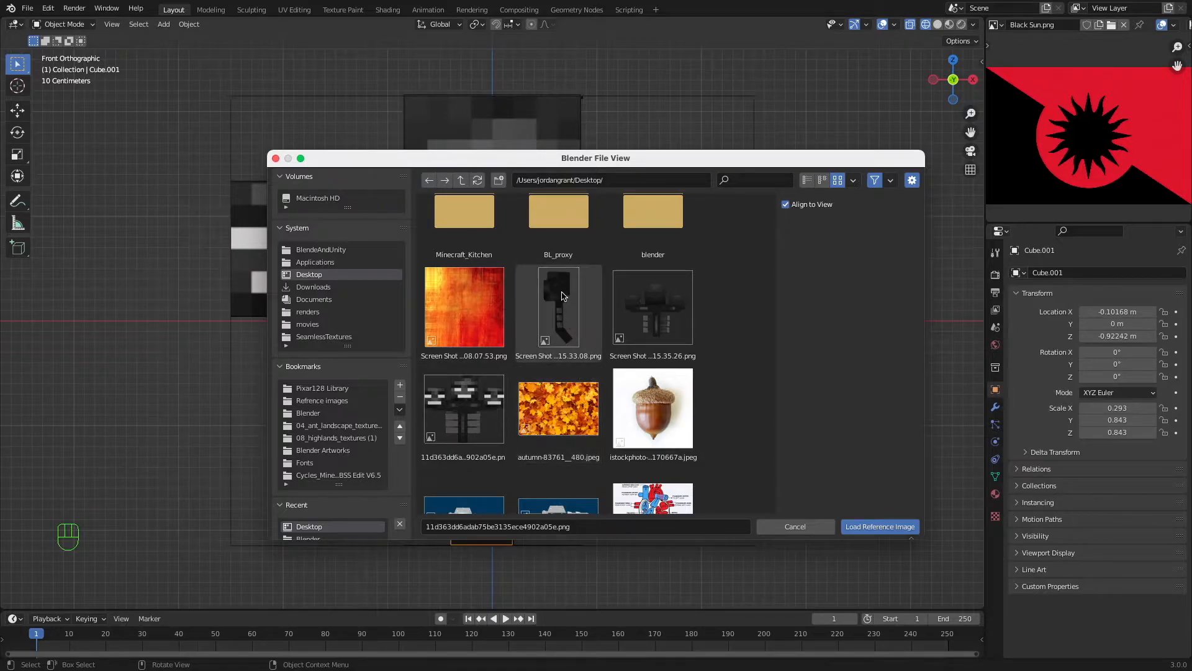
pyautogui.click(570, 328)
pyautogui.doubleClick(567, 319)
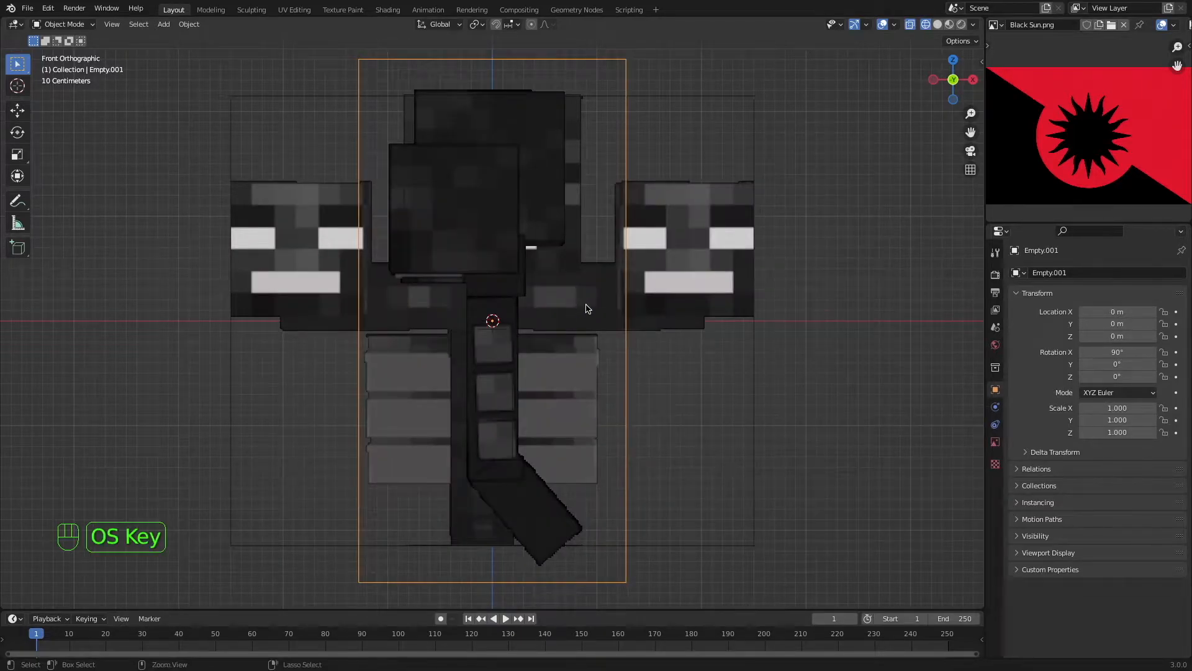
# Move the side reference image away from the model and rotate it 90 degrees about the Z axis.
pyautogui.scroll(-5, 567, 319)
pyautogui.press('g')
pyautogui.click(865, 316)
pyautogui.write('rz90')
pyautogui.press('Return')
# Clear the side reference image's location, move it 20 m along the X axis, and return to solid shading.
pyautogui.press('g')
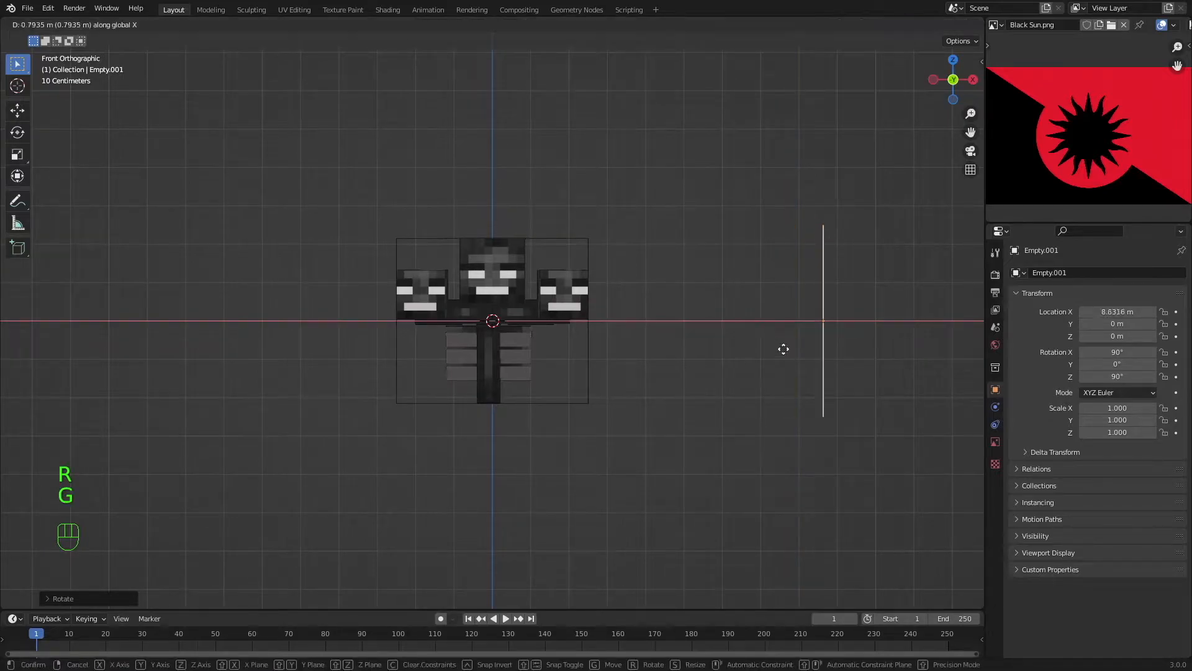
pyautogui.rightClick(796, 352)
pyautogui.hotkey('alt', 'g')
pyautogui.press('g')
pyautogui.write('x')
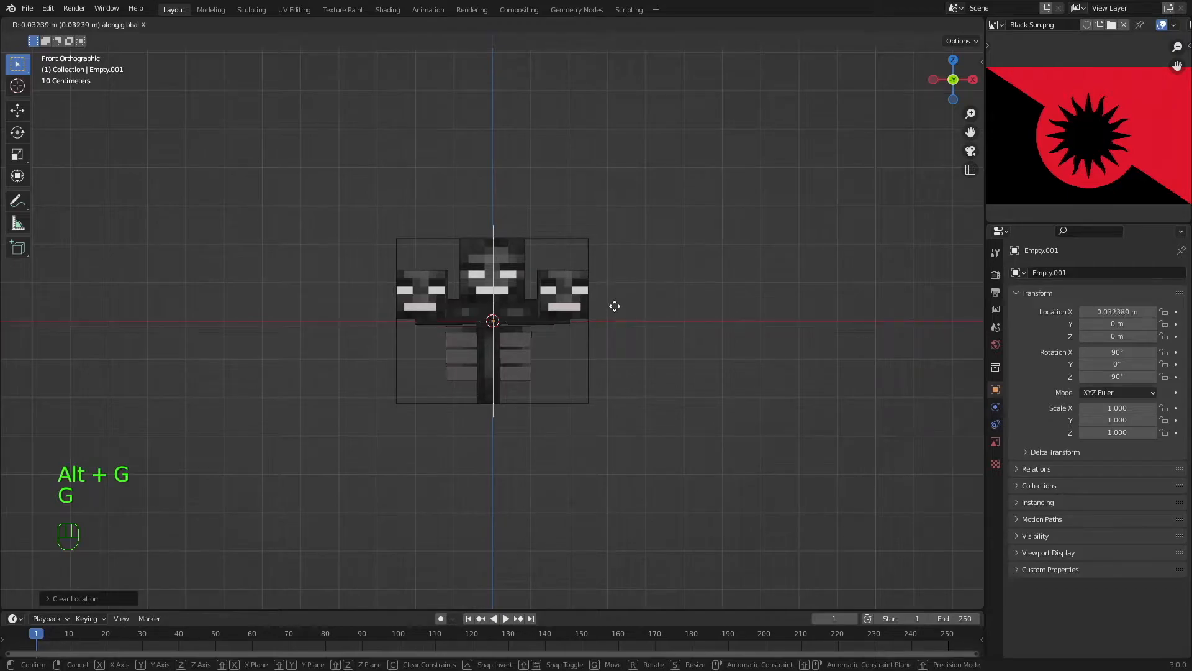
pyautogui.write('20')
pyautogui.press('Return')
pyautogui.moveTo(484, 306)
pyautogui.mouseDown(button='middle')
pyautogui.moveTo(616, 311)
pyautogui.moveTo(583, 310)
pyautogui.mouseUp(button='middle')
pyautogui.hotkey('shift', 'z')
pyautogui.click(944, 84)
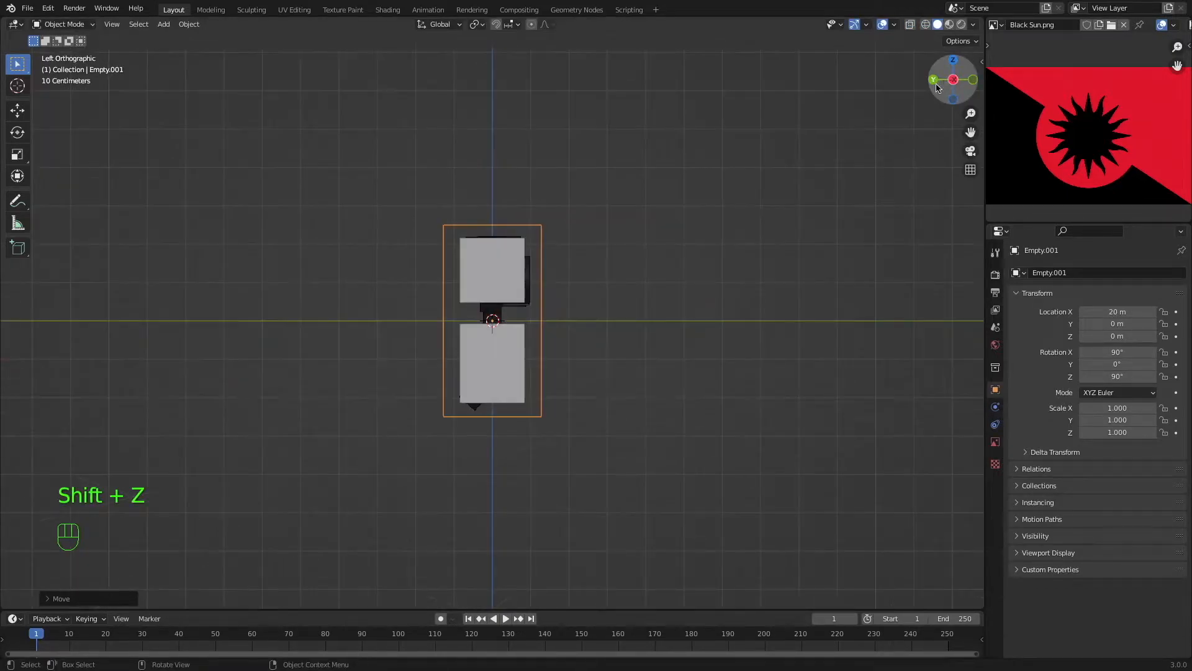
# Scale the spine block along Y to the spine's width in the side reference, a Y scale of about 0.241.
pyautogui.hotkey('shift', 'z')
pyautogui.scroll(3, 517, 395)
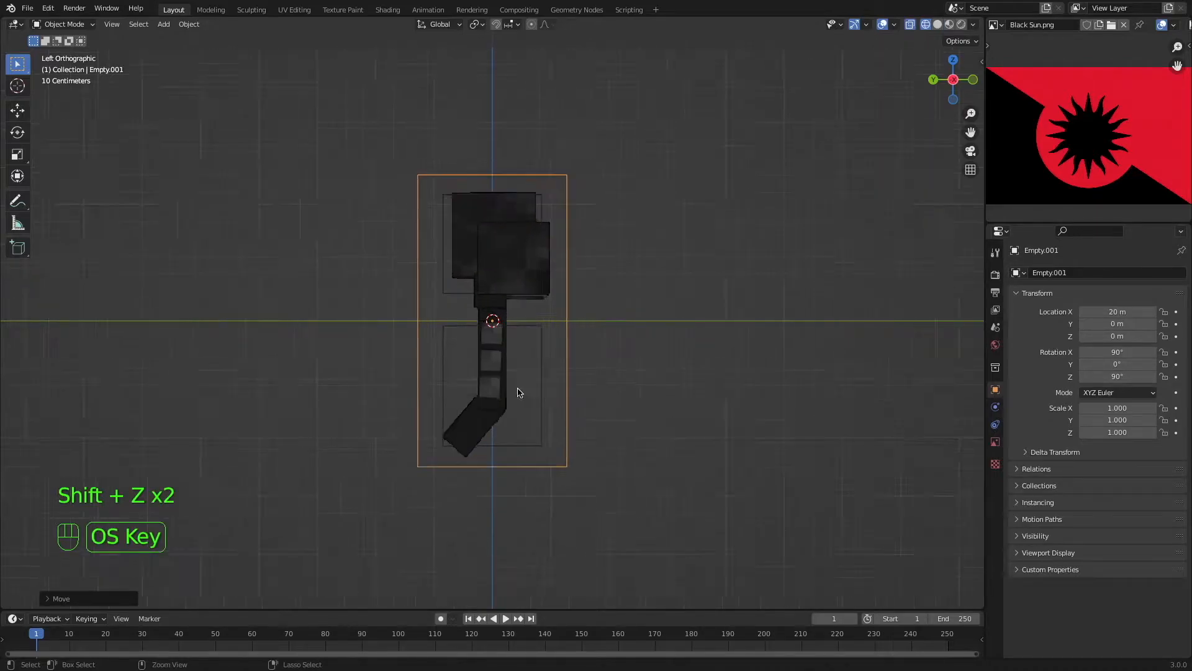
pyautogui.click(552, 362)
pyautogui.press('s')
pyautogui.press('y')
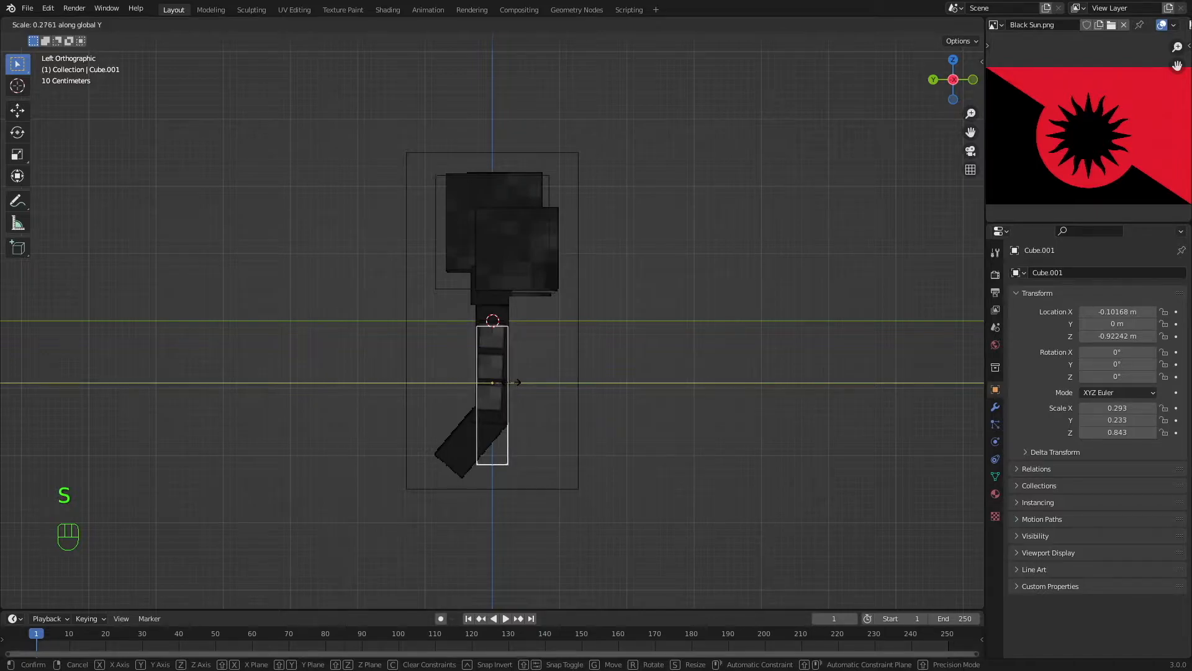
pyautogui.click(513, 388)
# Raise the spine block's lower vertices along Z to the reference bend and lower one edge to slant the end.
pyautogui.press('Tab')
pyautogui.hotkey('shift', 'z')
pyautogui.hotkey('shift', 'z')
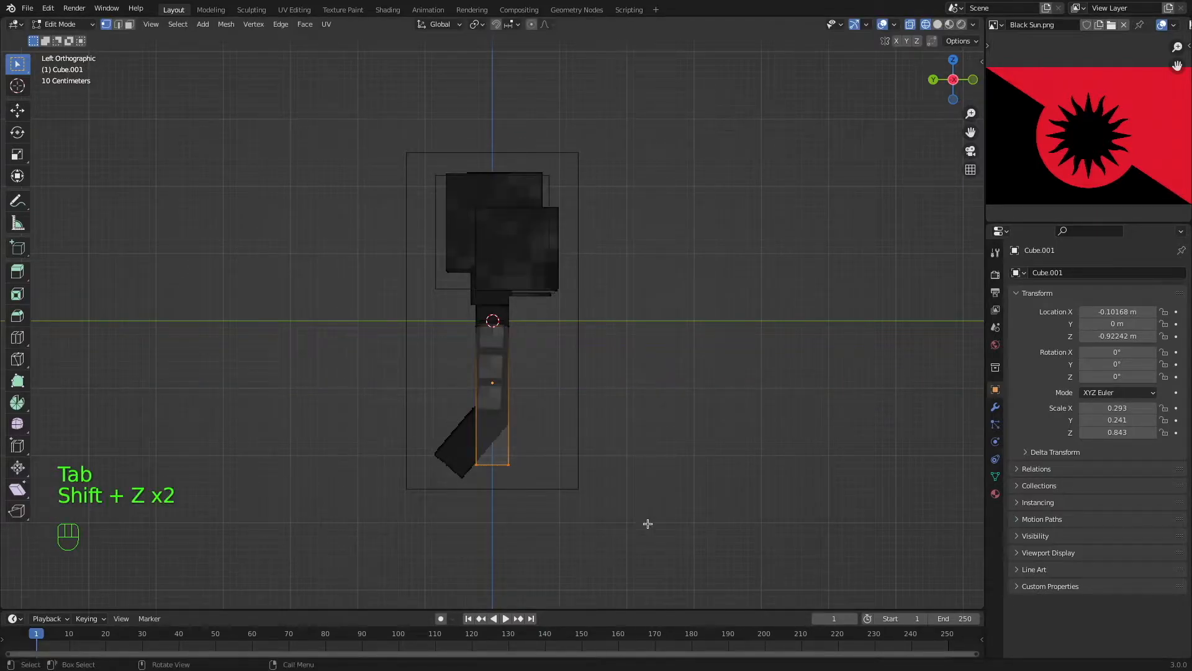
pyautogui.press('g')
pyautogui.press('z')
pyautogui.click(647, 467)
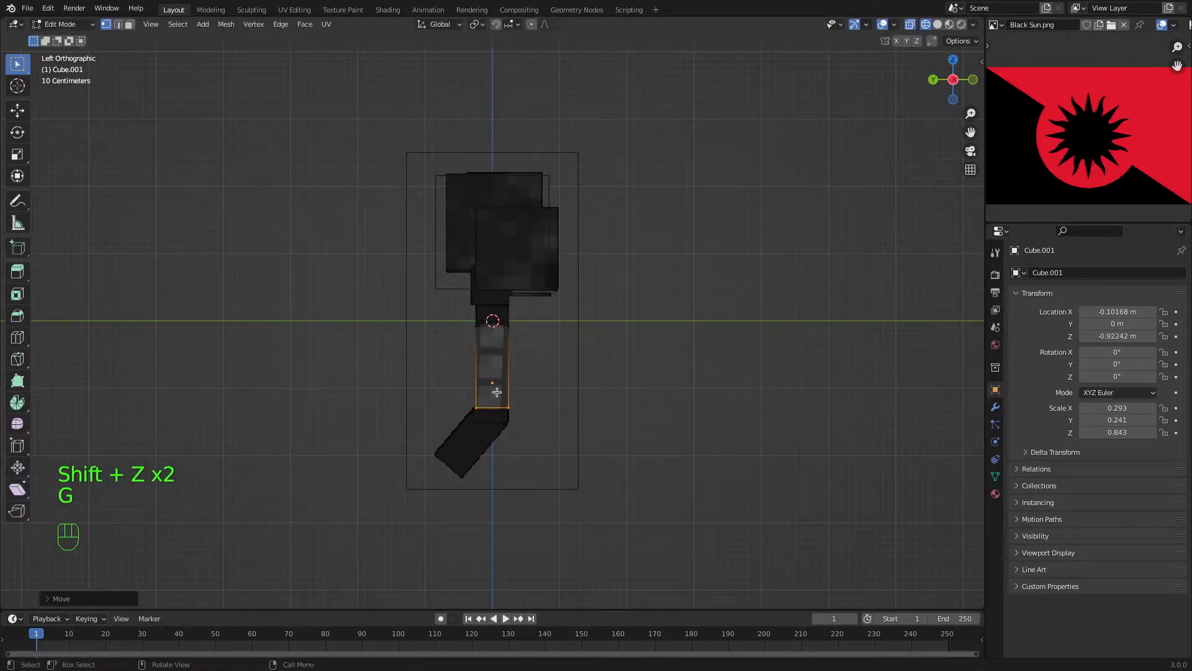
pyautogui.press('g')
pyautogui.press('z')
pyautogui.click(521, 452)
# Extrude the spine's slanted end along the reference tail and move the new end face over the tail's tip.
pyautogui.press('e')
pyautogui.click(510, 467)
pyautogui.press('g')
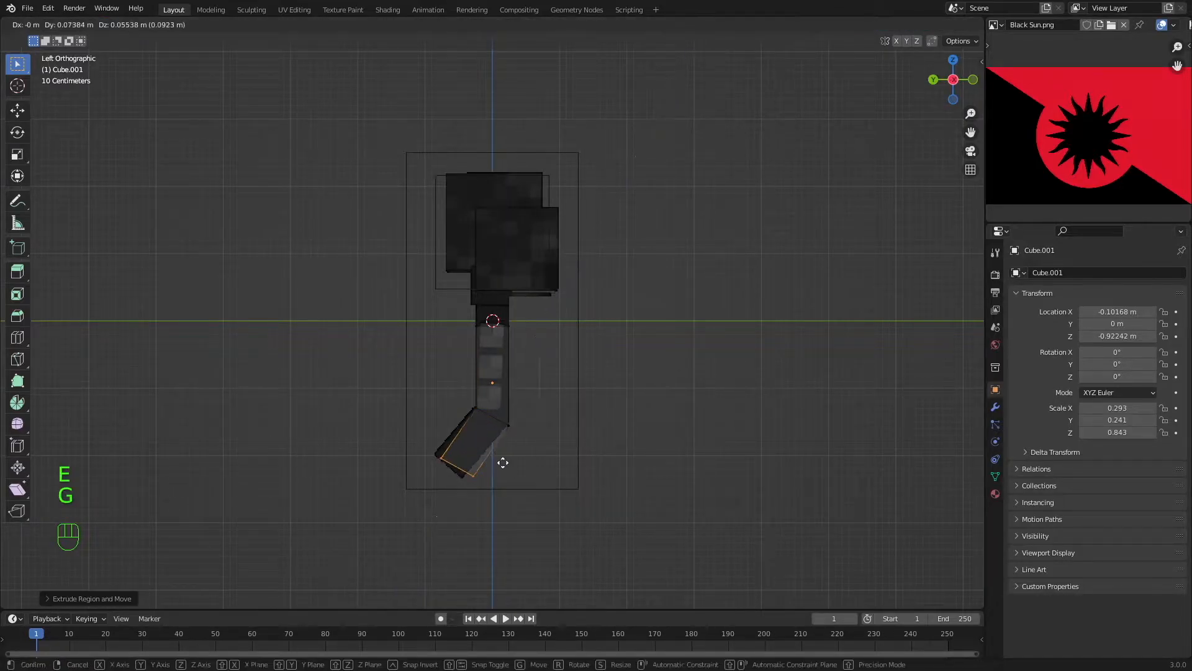
pyautogui.click(497, 461)
# Rotate and nudge the tail's end face until it lines up with the angled tail tip in the side reference.
pyautogui.press('r')
pyautogui.click(495, 475)
pyautogui.press('g')
pyautogui.click(495, 475)
pyautogui.press('r')
pyautogui.click(495, 476)
pyautogui.press('g')
pyautogui.click(496, 478)
pyautogui.press('r')
pyautogui.click(499, 478)
pyautogui.press('Tab')
pyautogui.hotkey('shift', 'z')
pyautogui.moveTo(501, 478); pyautogui.dragTo(699, 271, button='middle')
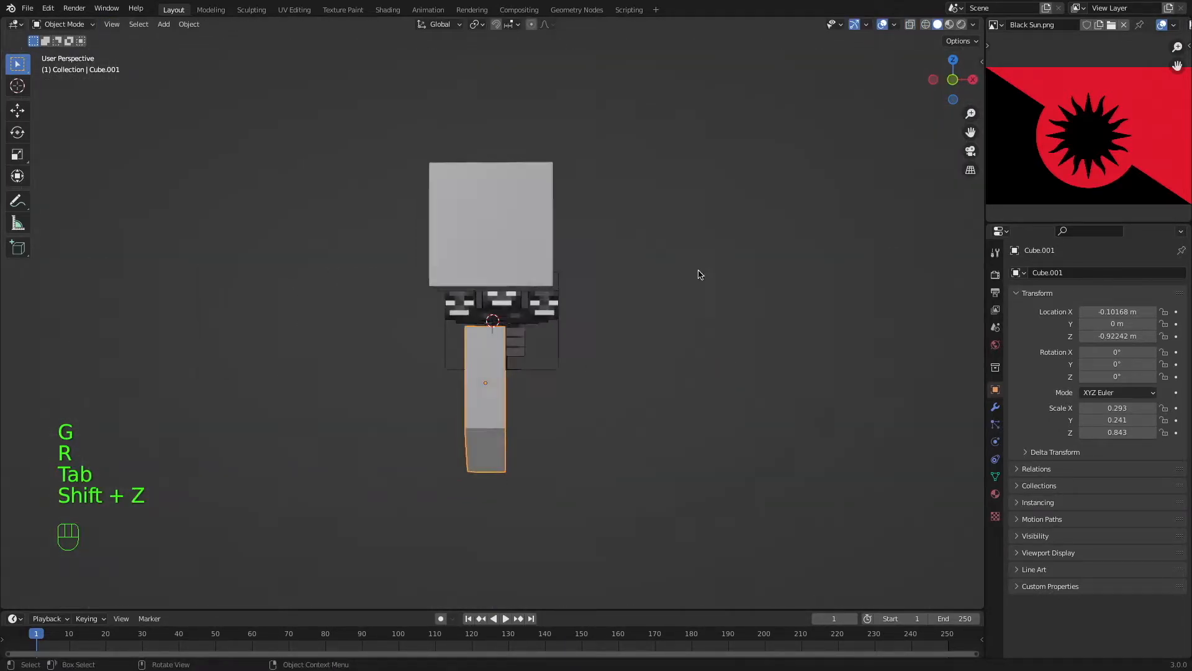
# In front view, raise the spine block's top vertices about 0.08 m along Z.
pyautogui.click(949, 90)
pyautogui.press('Tab')
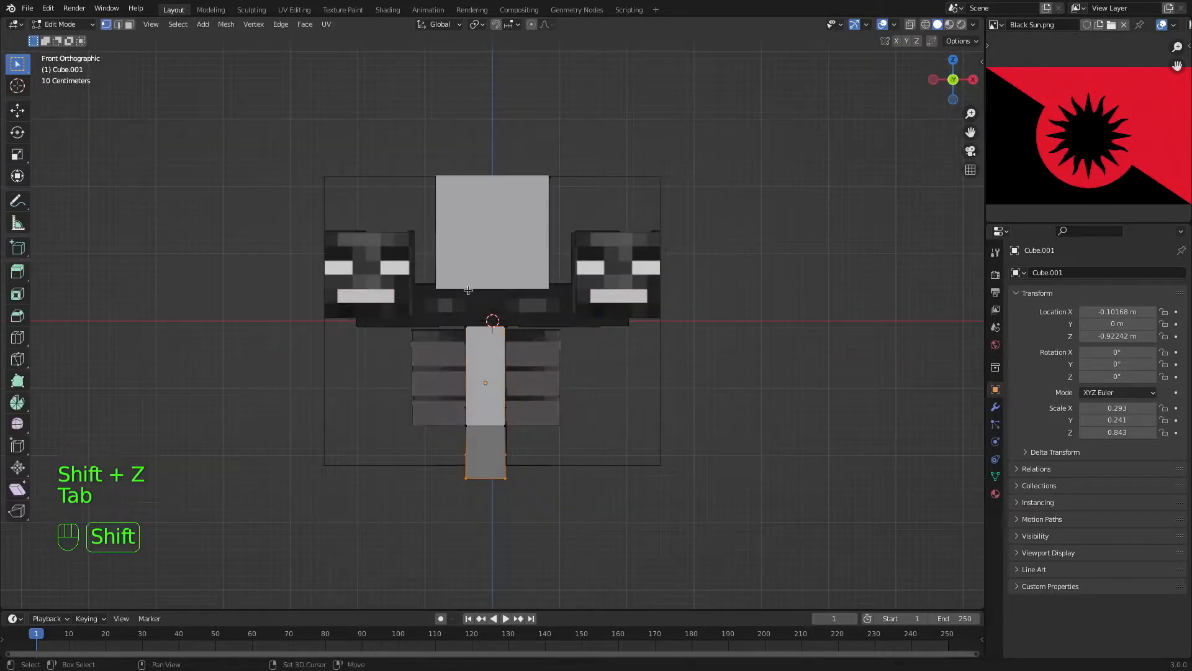
pyautogui.hotkey('shift', 'z')
pyautogui.press('g')
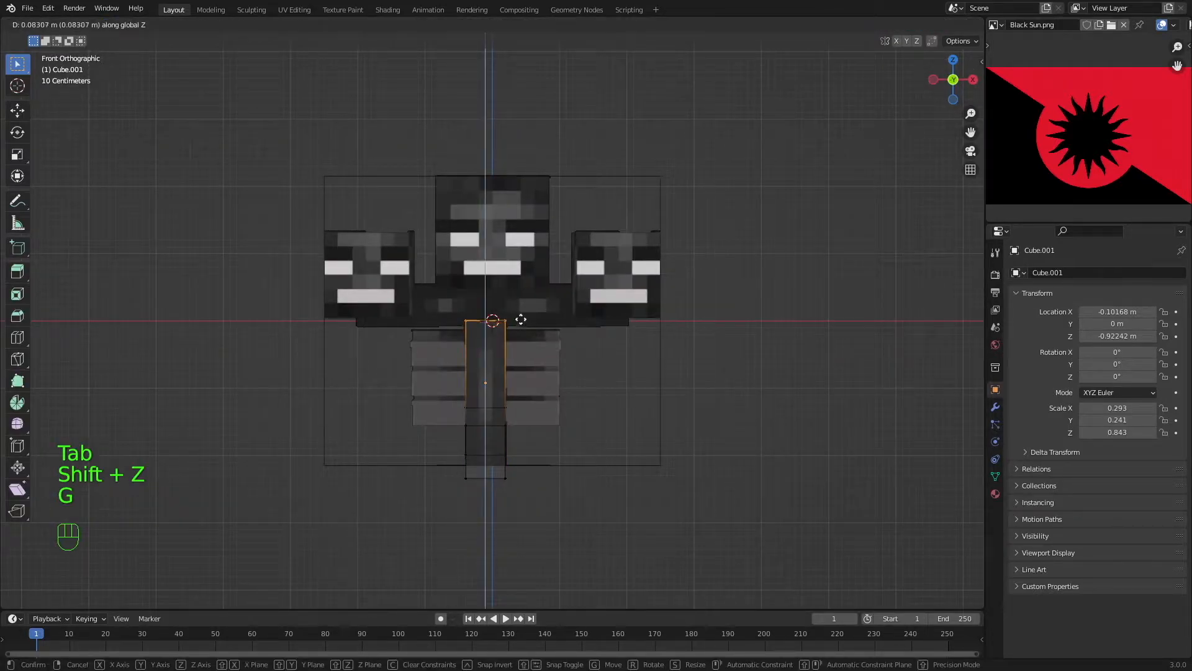
pyautogui.click(519, 323)
# Duplicate the spine block's top face in place and separate the copy into its own object.
pyautogui.hotkey('shift', 'd')
pyautogui.rightClick(498, 331)
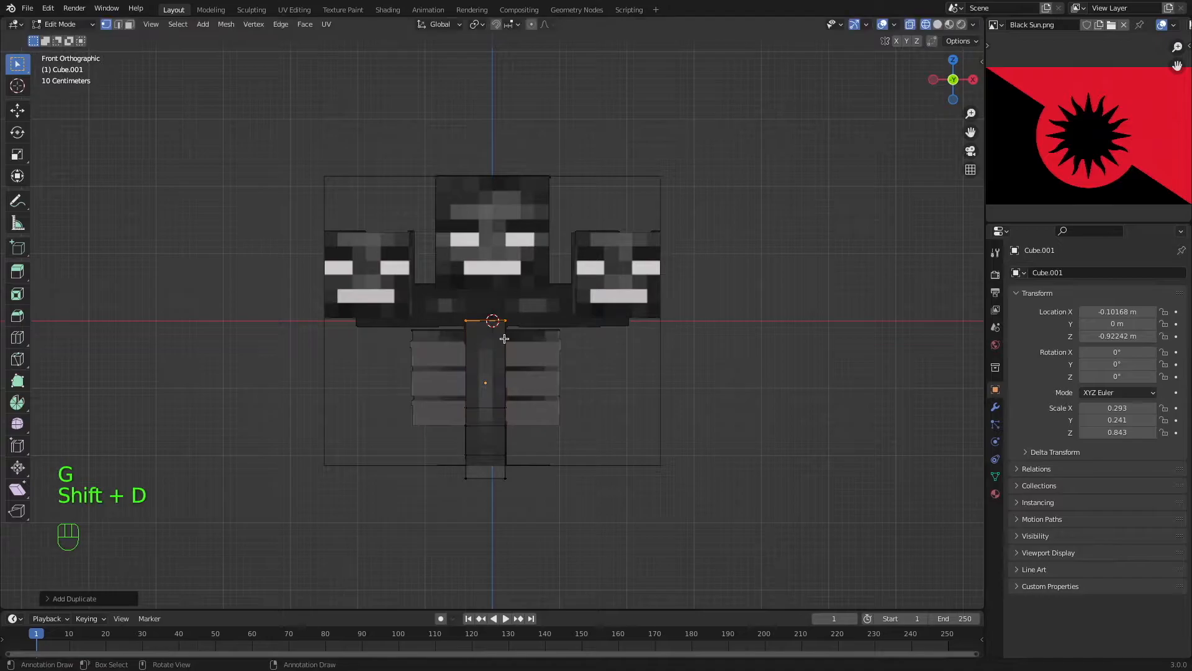
pyautogui.press('p')
pyautogui.click(497, 330)
pyautogui.press('Tab')
pyautogui.click(492, 324)
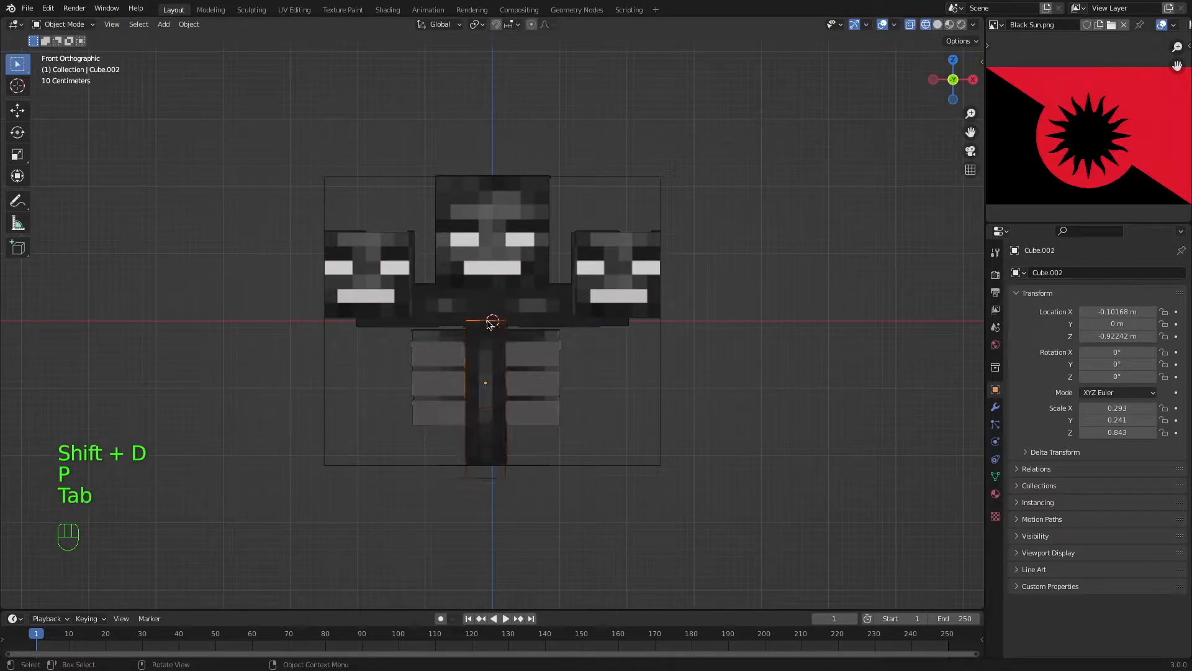
# Set the separated top face's origin to its geometry.
pyautogui.click(190, 24)
pyautogui.moveTo(248, 52)
pyautogui.click(330, 65)
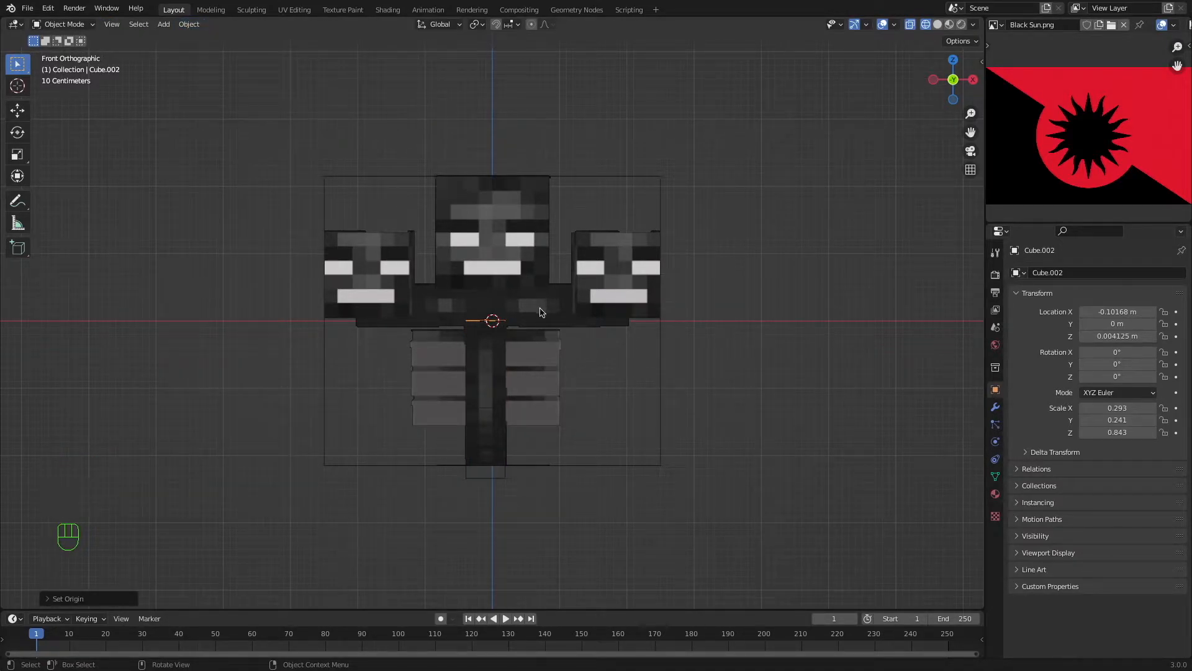
pyautogui.press('Tab')
pyautogui.press('Tab')
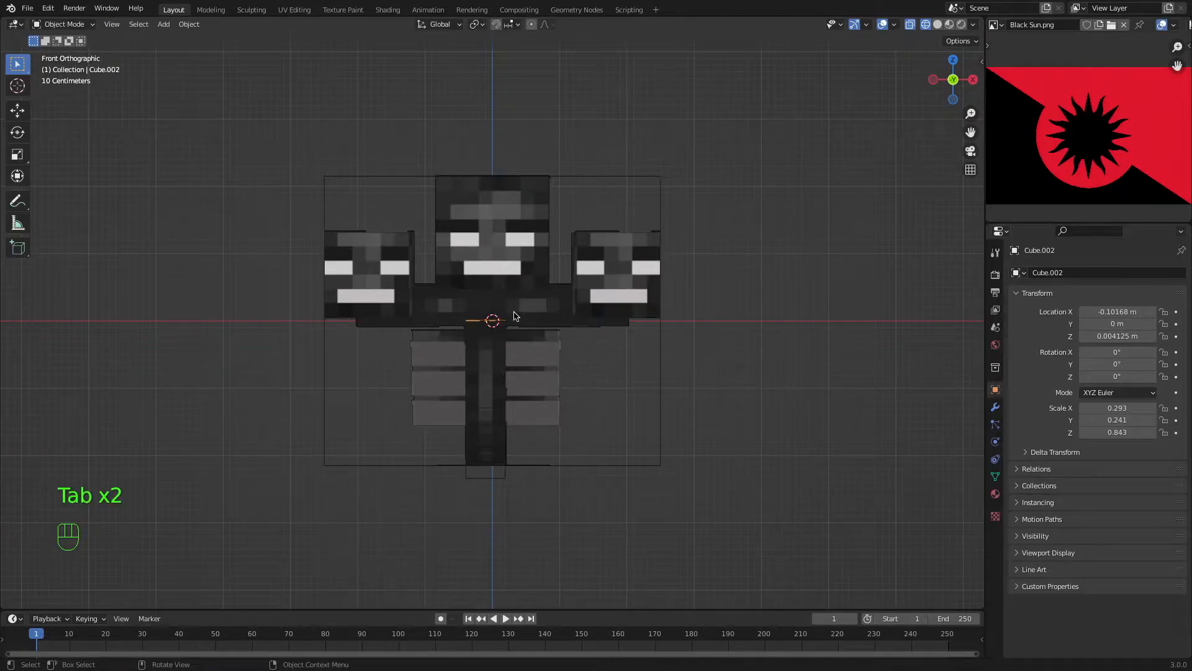
# On the spine block, duplicate the top vertices again, undo the duplicate, and separate the selected vertices.
pyautogui.click(508, 327)
pyautogui.click(507, 329)
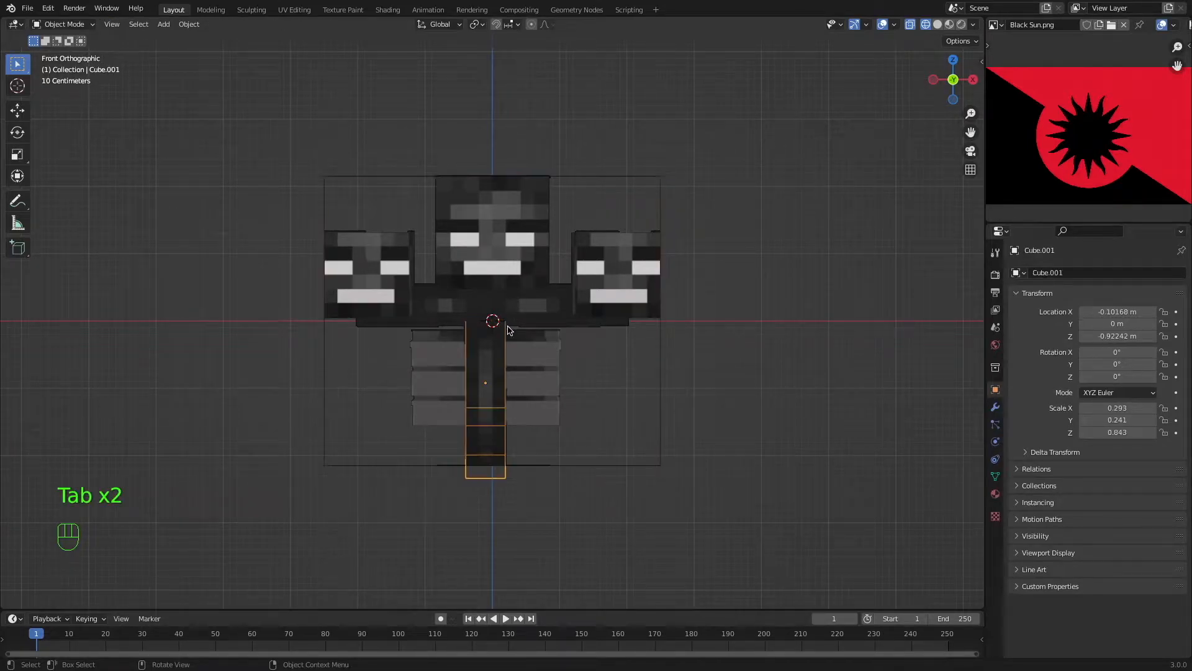
pyautogui.press('Tab')
pyautogui.hotkey('shift', 'z')
pyautogui.hotkey('shift', 'z')
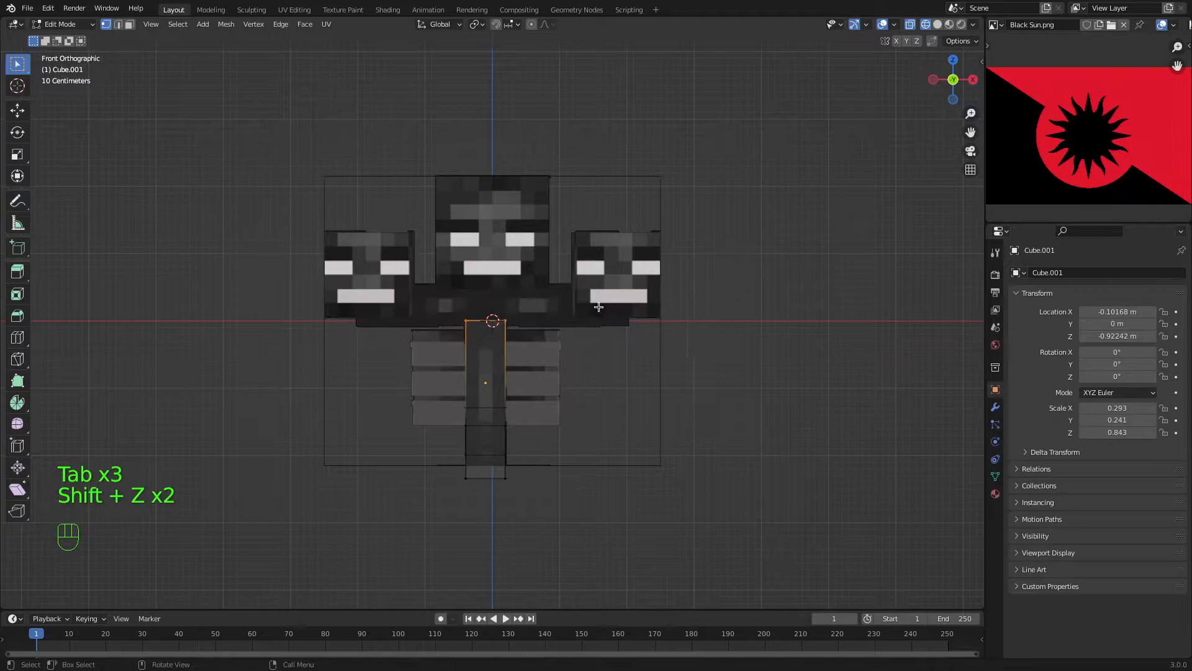
pyautogui.hotkey('shift', 'd')
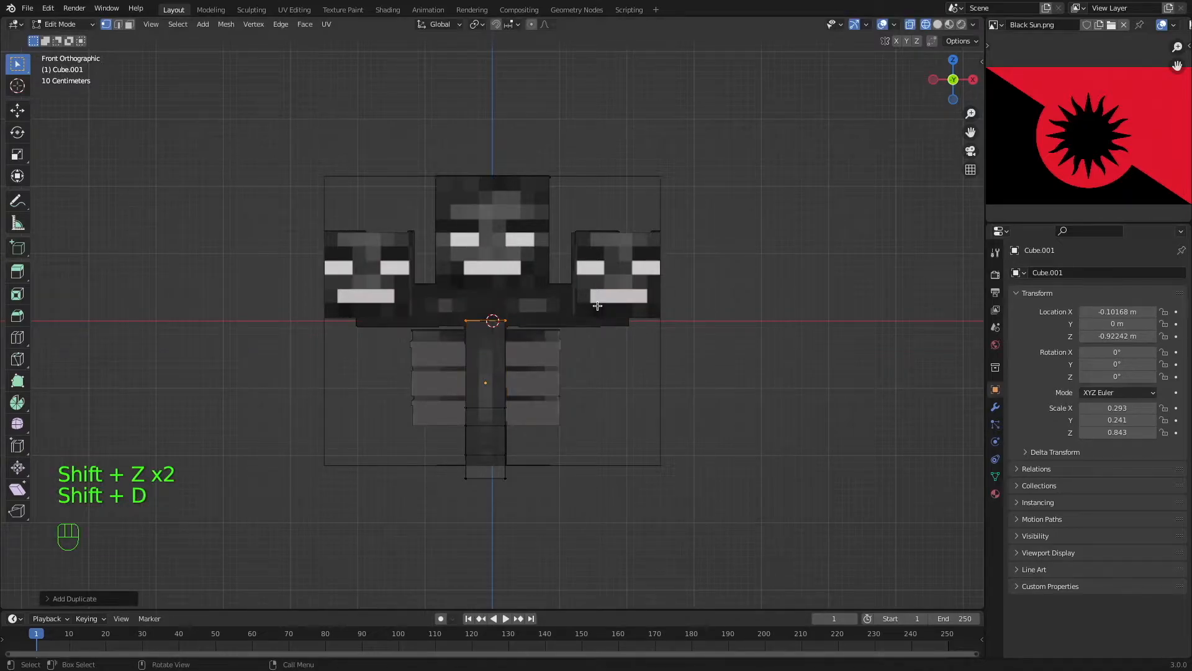
pyautogui.press('super+z')
pyautogui.press('p')
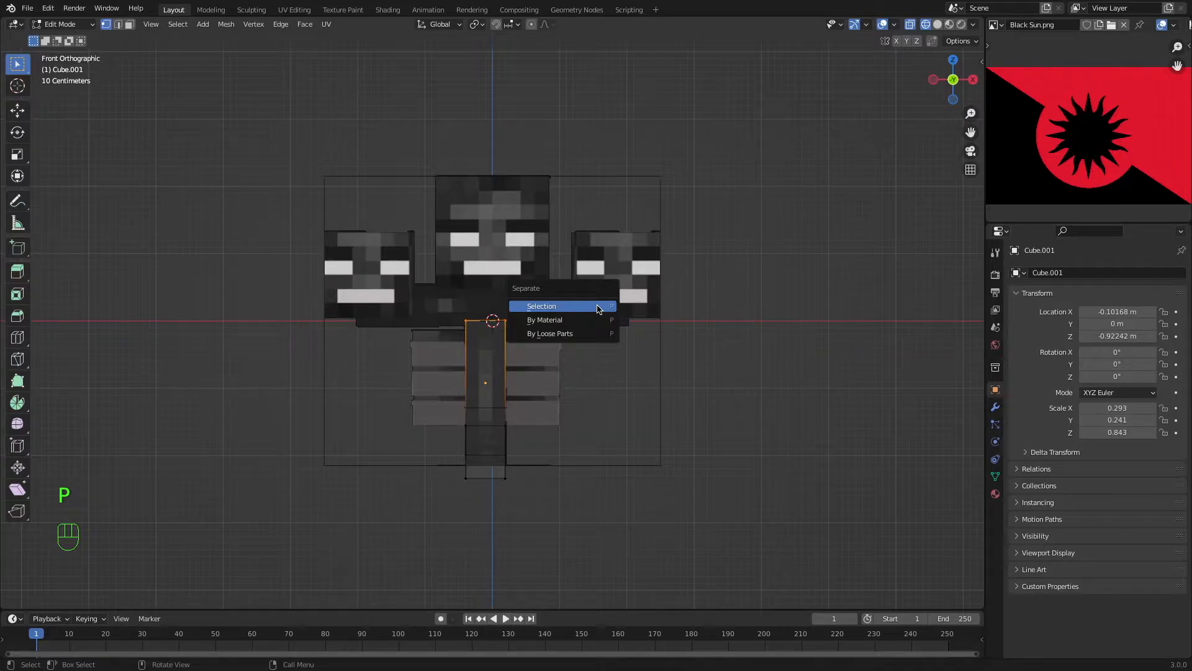
pyautogui.click(597, 307)
# Open the first separated top face in Edit Mode and select all of its geometry.
pyautogui.press('Tab')
pyautogui.click(485, 329)
pyautogui.press('Tab')
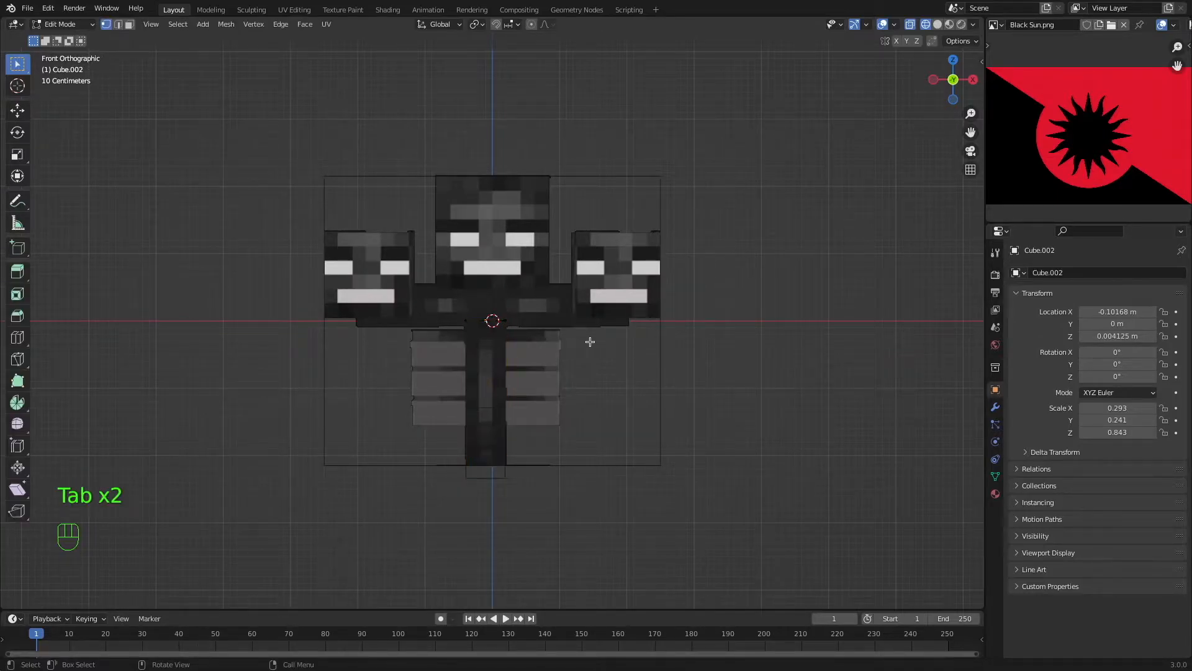
pyautogui.press('a')
# Try rotating the separated face 90 degrees about Y and moving it towards the shoulder bar, undoing both changes.
pyautogui.press('r')
pyautogui.press('y')
pyautogui.press('9')
pyautogui.press('0')
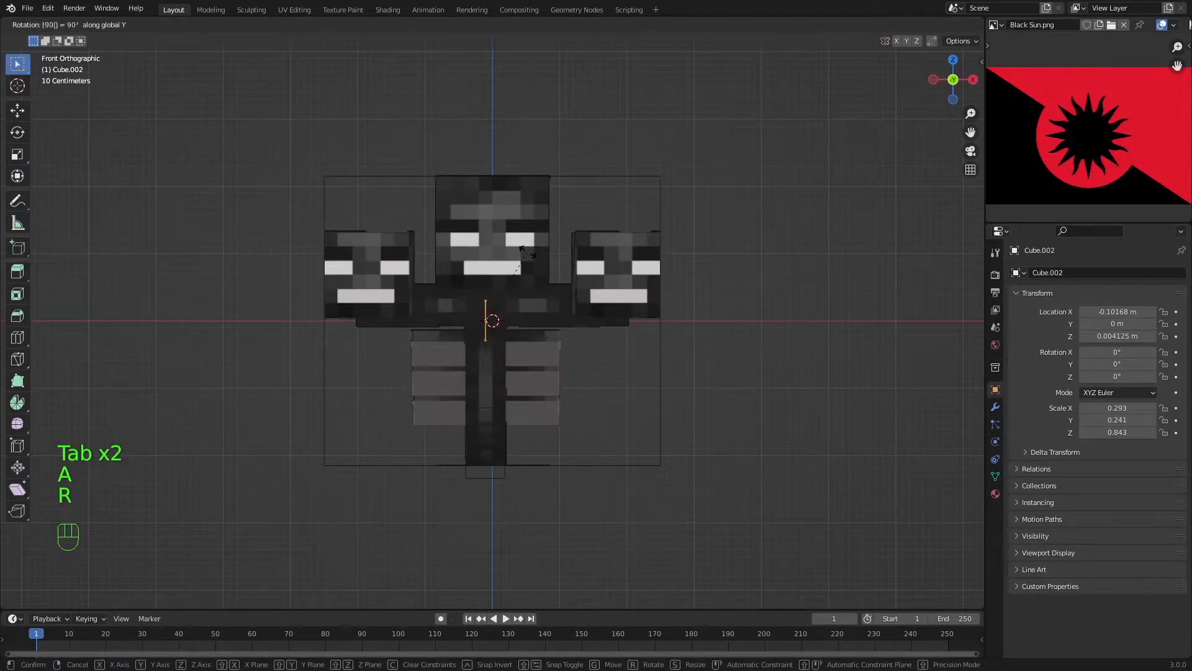
pyautogui.click(527, 251)
pyautogui.press('g')
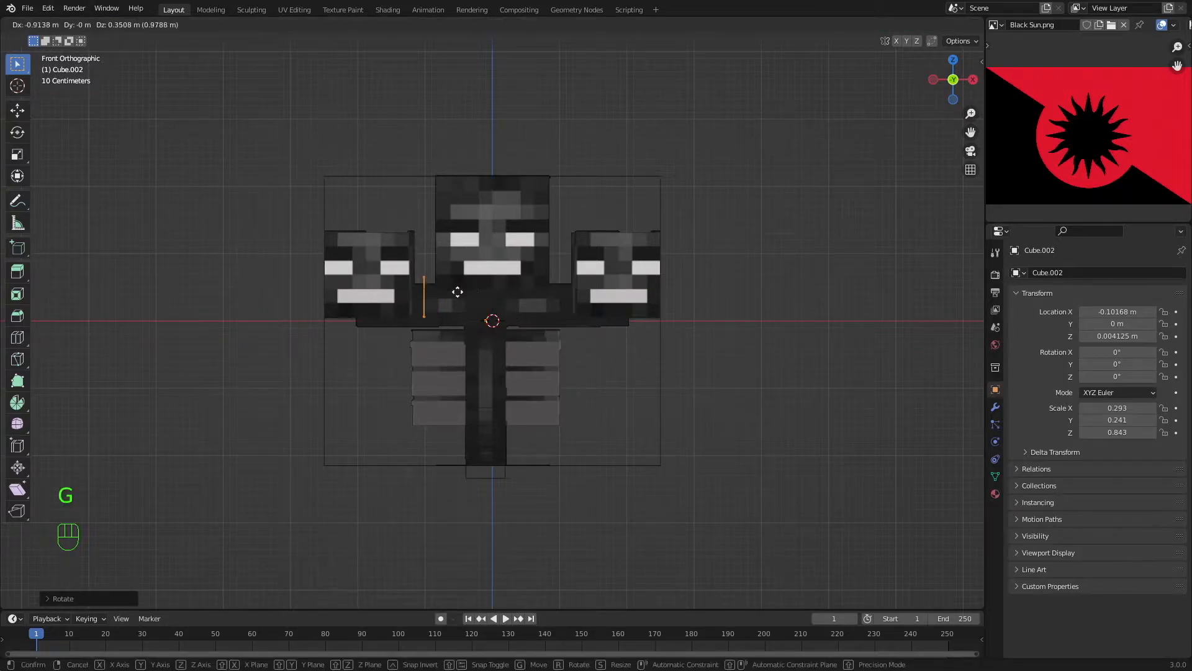
pyautogui.press('super+z')
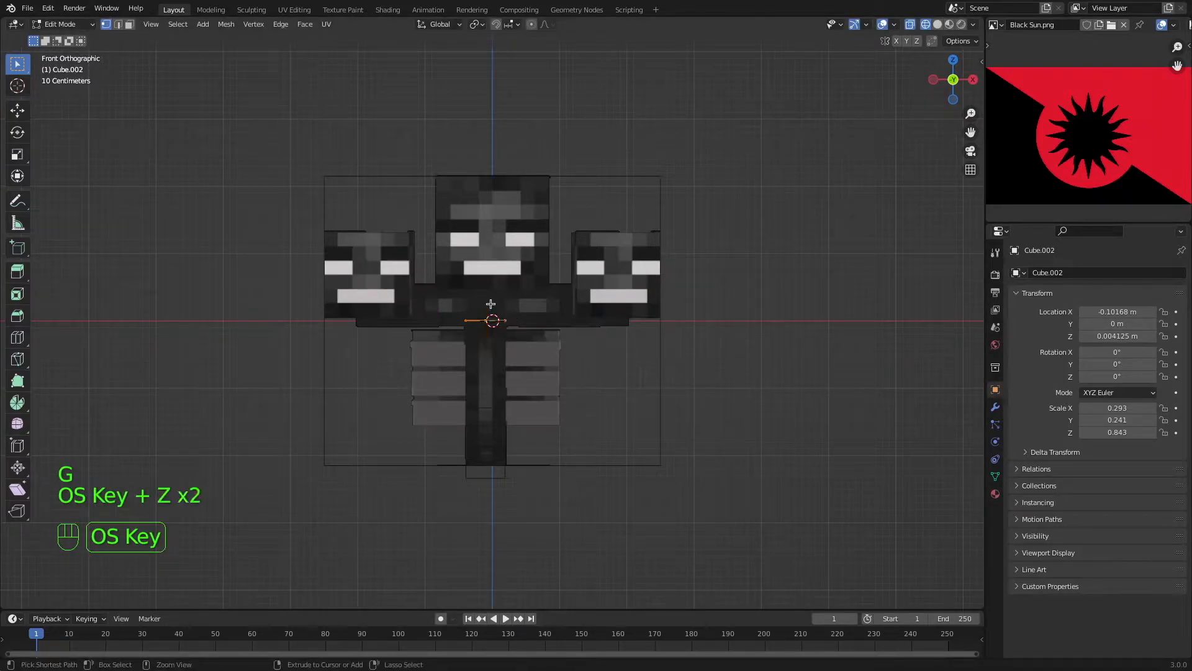
# Rotate the face 90 degrees about Y and move it about -1.90 m in X and 0.22 m in Z to the shoulder's end.
pyautogui.press('r')
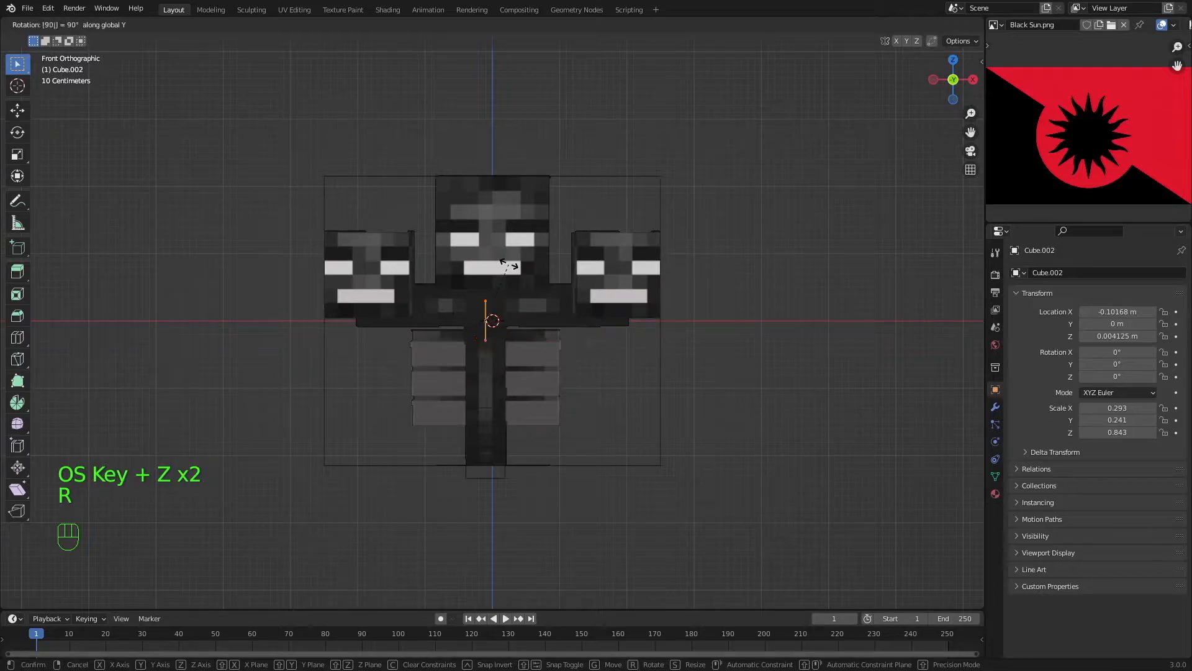
pyautogui.click(504, 264)
pyautogui.press('g')
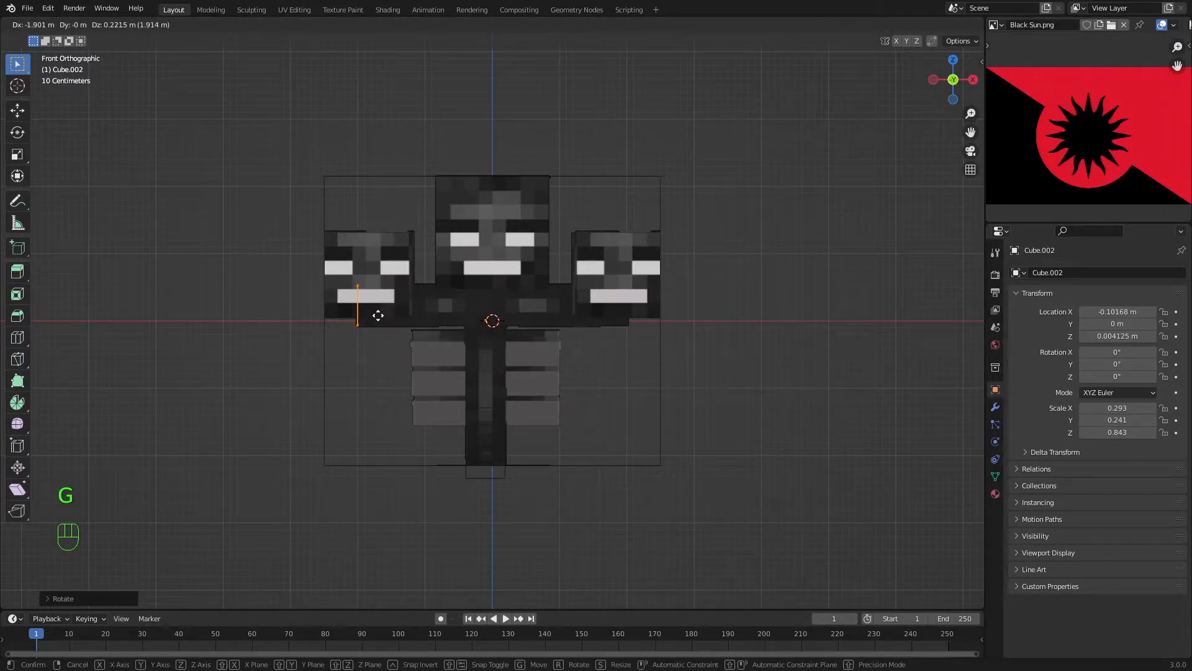
pyautogui.click(378, 315)
# Extrude the face about 4.02 m along X to form the shoulder bar and return to solid shading in Object Mode.
pyautogui.press('e')
pyautogui.click(645, 323)
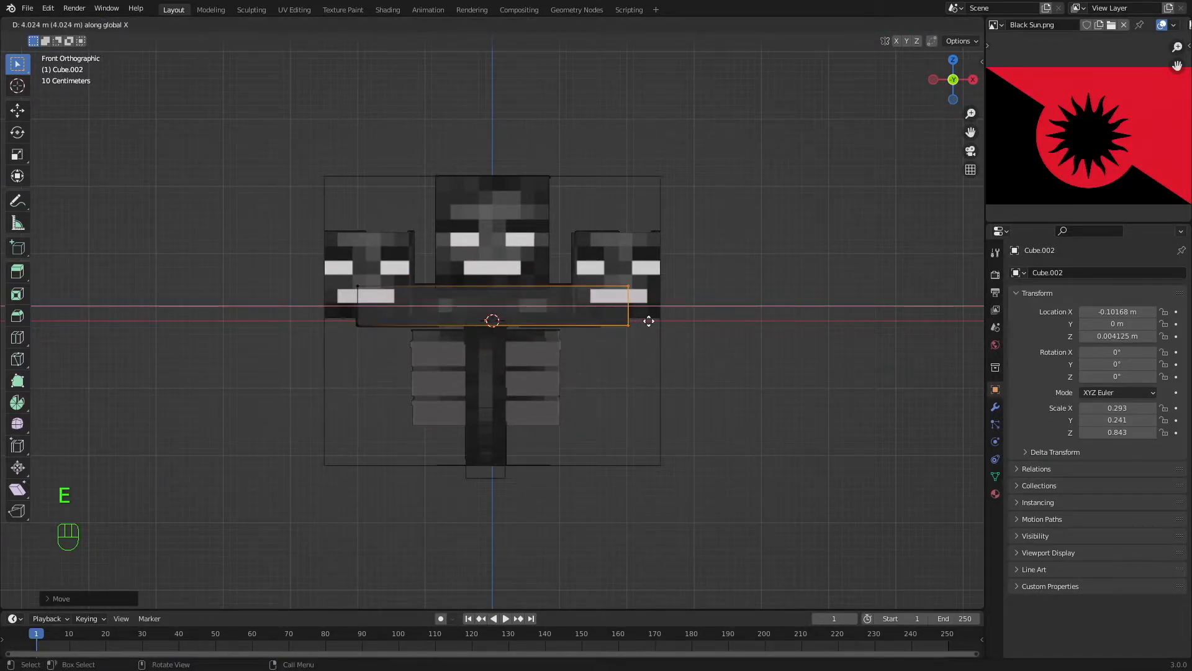
pyautogui.press('Tab')
pyautogui.hotkey('shift', 'z')
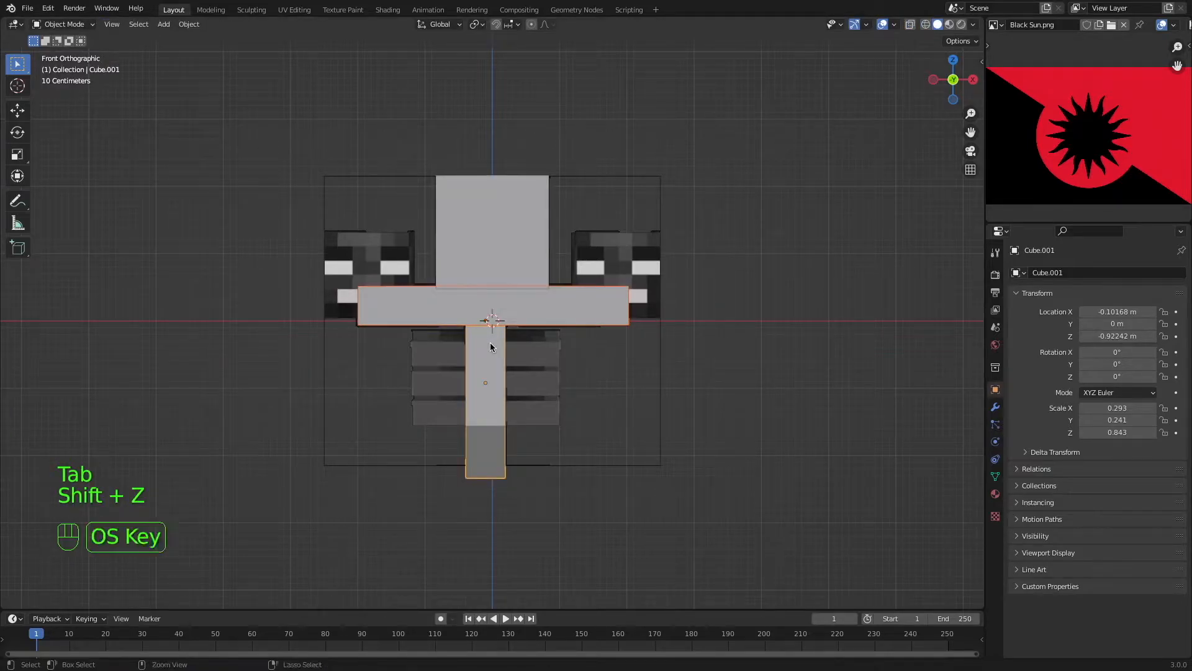
# Join the shoulder bar and the spine into one body object and check it against the front reference.
pyautogui.press('super+j')
pyautogui.hscroll(-5, 490, 347)
pyautogui.press('a')
pyautogui.hscroll(8, 490, 347)
pyautogui.press('a')
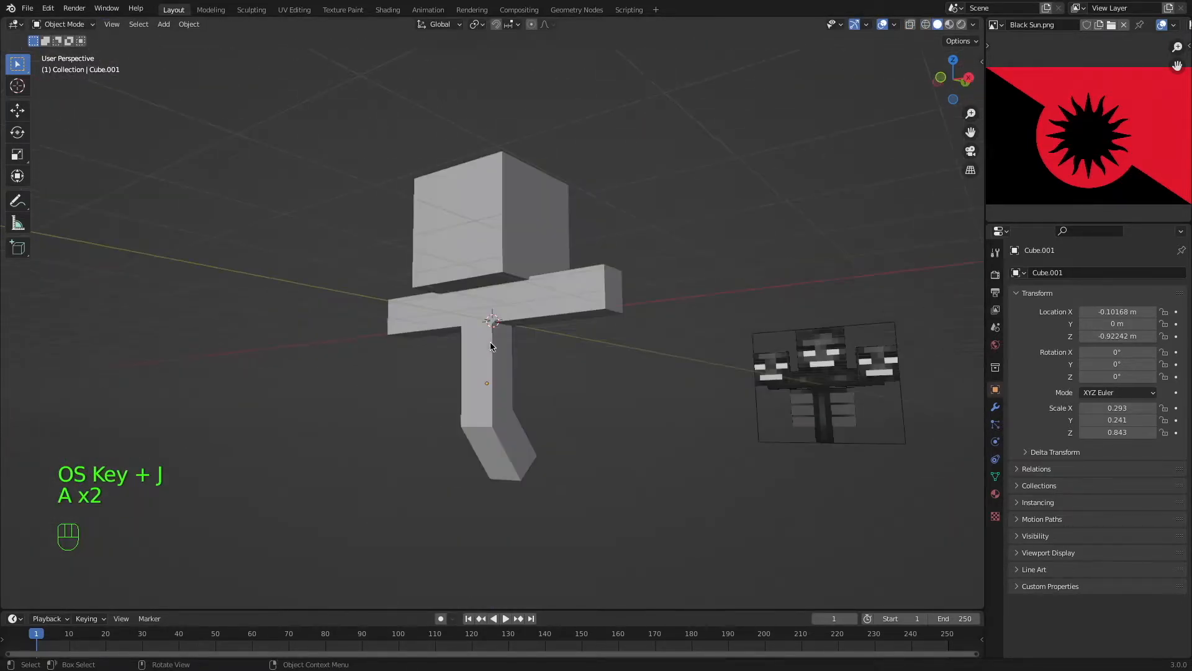
pyautogui.hscroll(5, 490, 344)
pyautogui.click(494, 330)
pyautogui.click(933, 79)
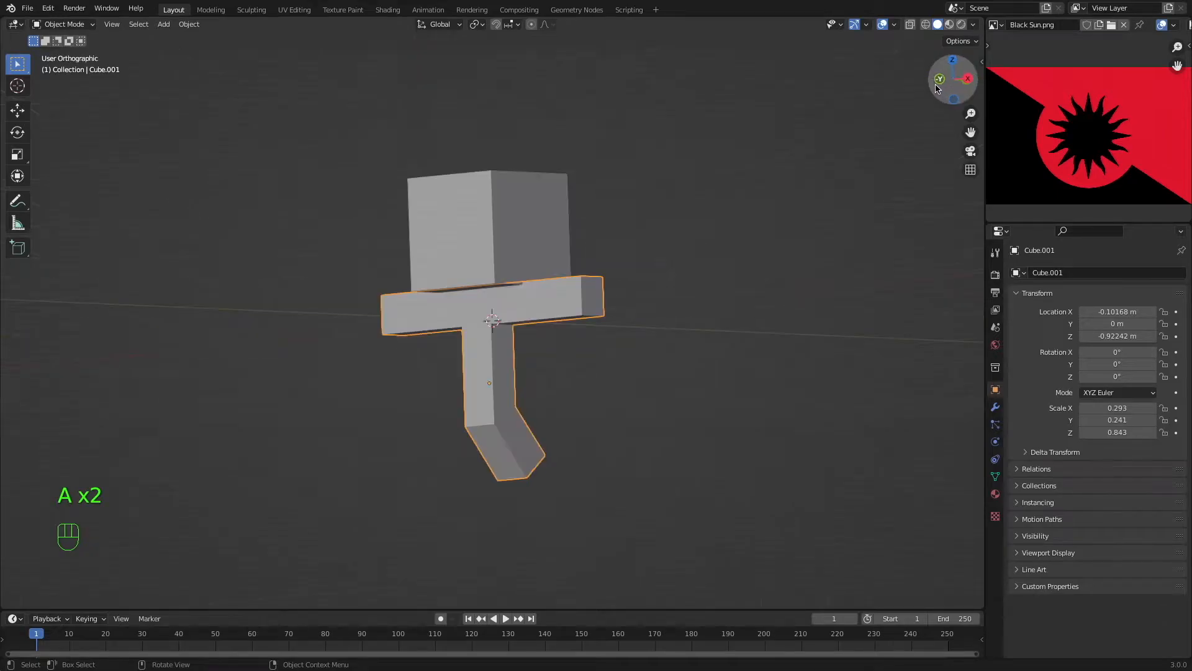
pyautogui.hotkey('shift', 'z')
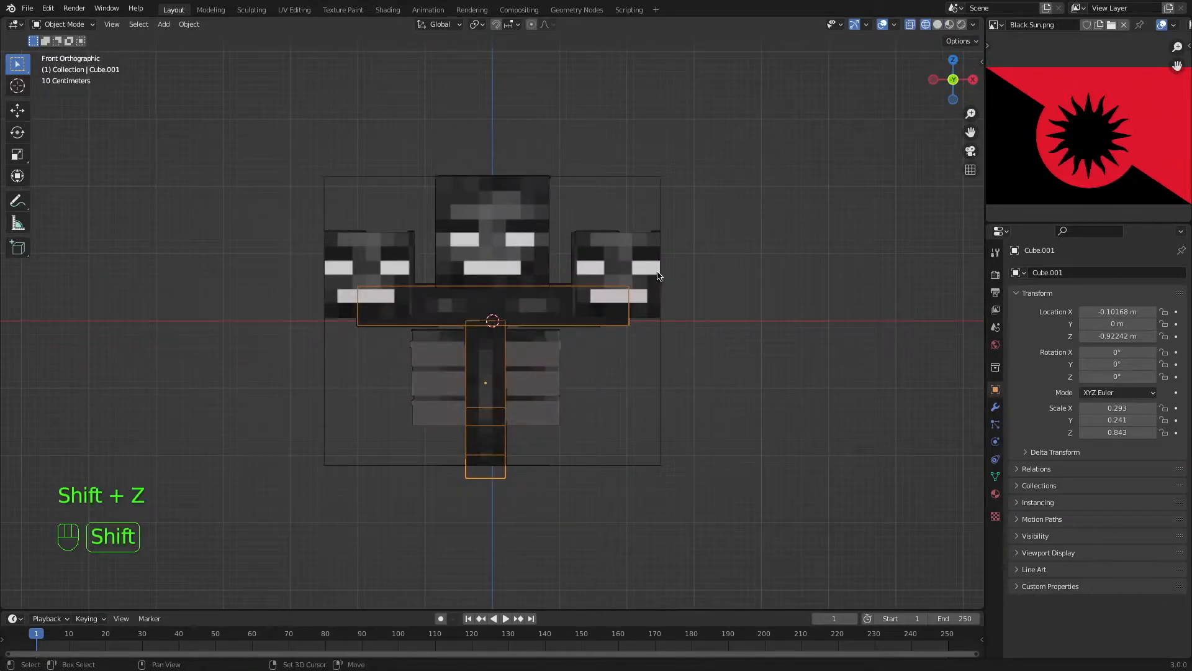
pyautogui.hotkey('shift', 'z')
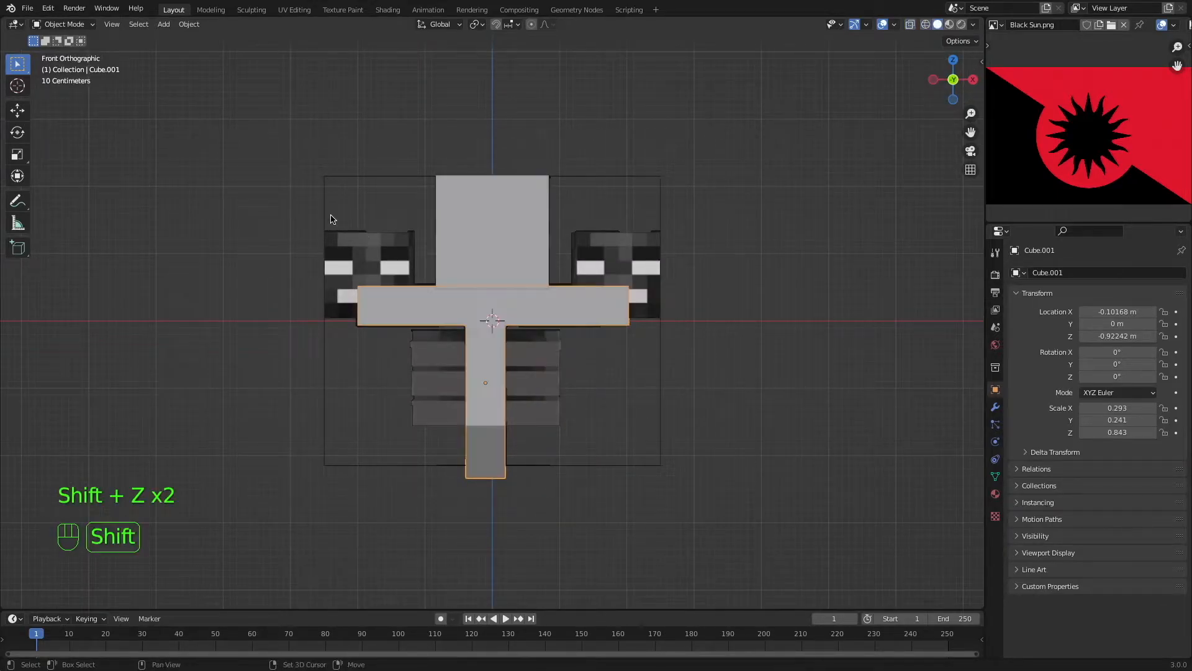
# Try placing a duplicate of the head cube over a side head and scaling it down, deleting the duplicate.
pyautogui.click(506, 237)
pyautogui.hotkey('shift', 'd')
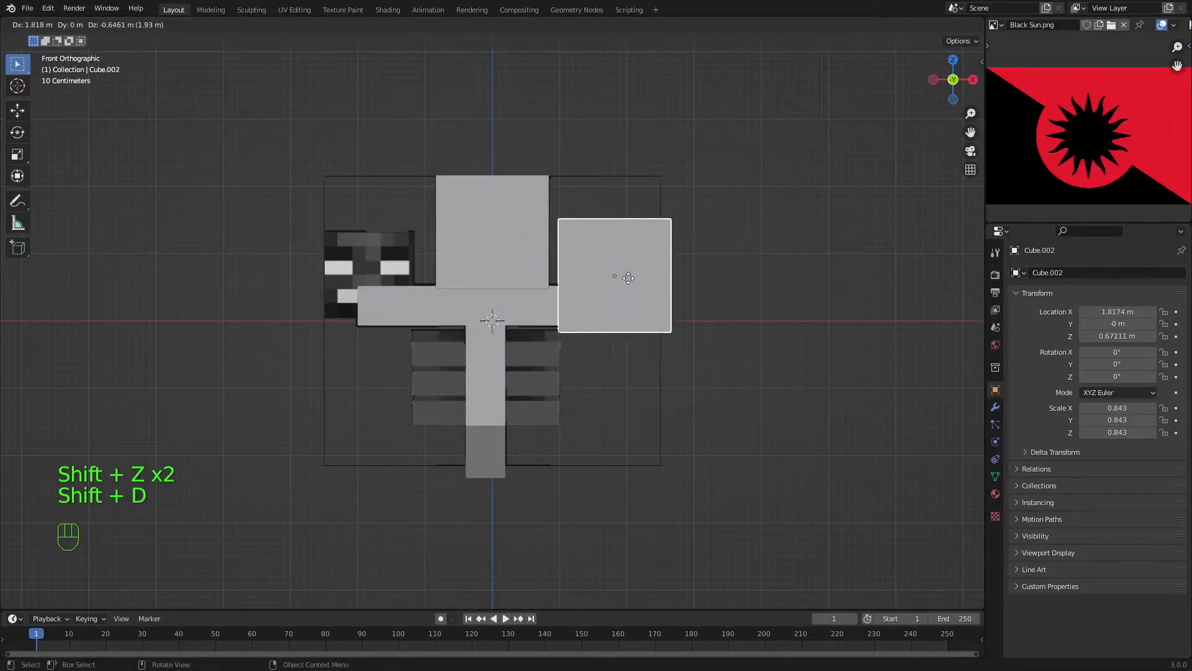
pyautogui.click(626, 280)
pyautogui.press('s')
pyautogui.press('g')
pyautogui.press('s')
pyautogui.click(721, 281)
pyautogui.press('g')
pyautogui.press('s')
pyautogui.press('x')
# Select the main head cube and show its material settings.
pyautogui.click(476, 242)
pyautogui.press('Tab')
pyautogui.press('Tab')
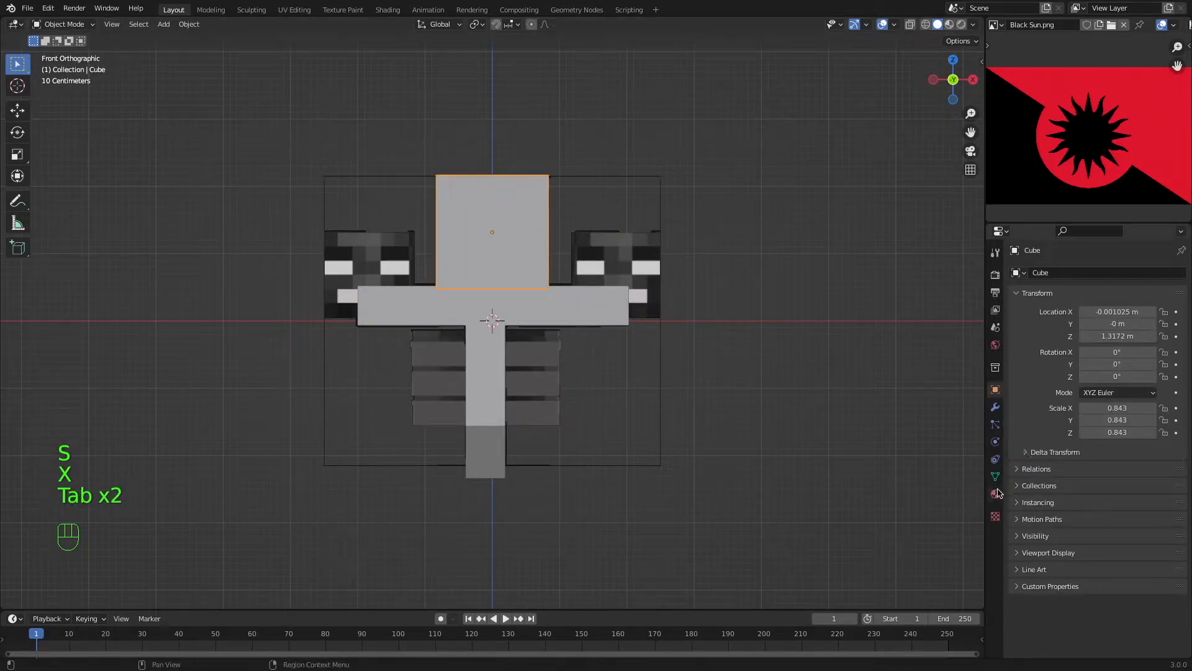
pyautogui.click(995, 493)
pyautogui.scroll(3, 488, 382)
# Duplicate the shoulder bar's left end face in place, separate the copy into its own object, and select it.
pyautogui.click(494, 377)
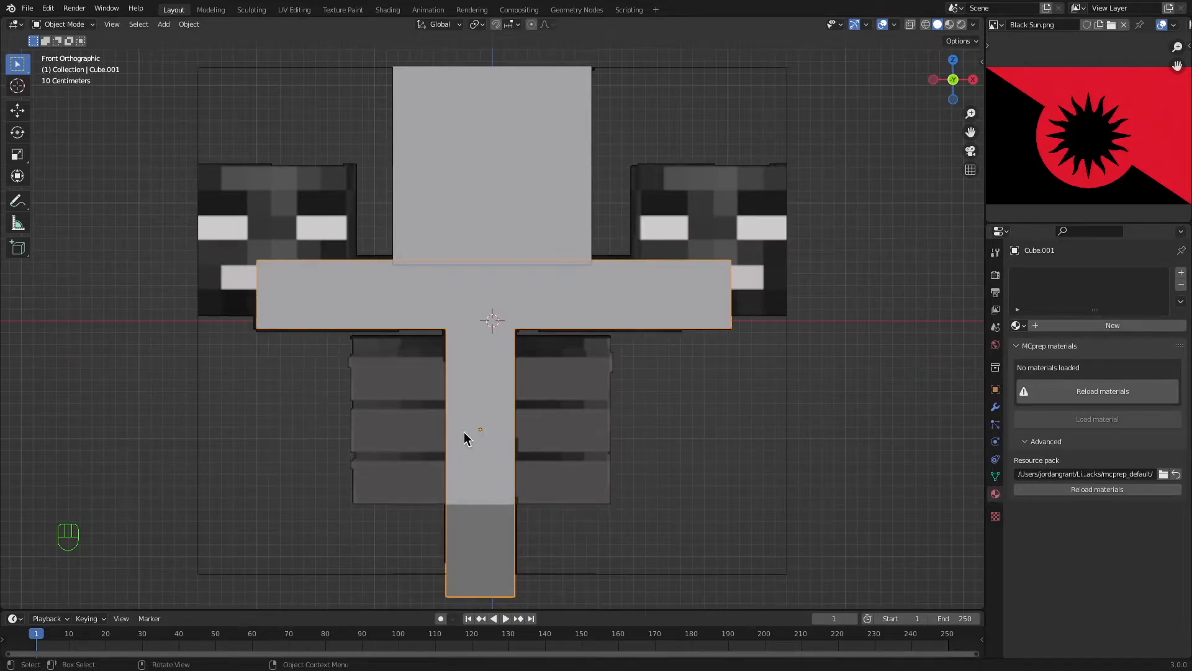
pyautogui.press('Tab')
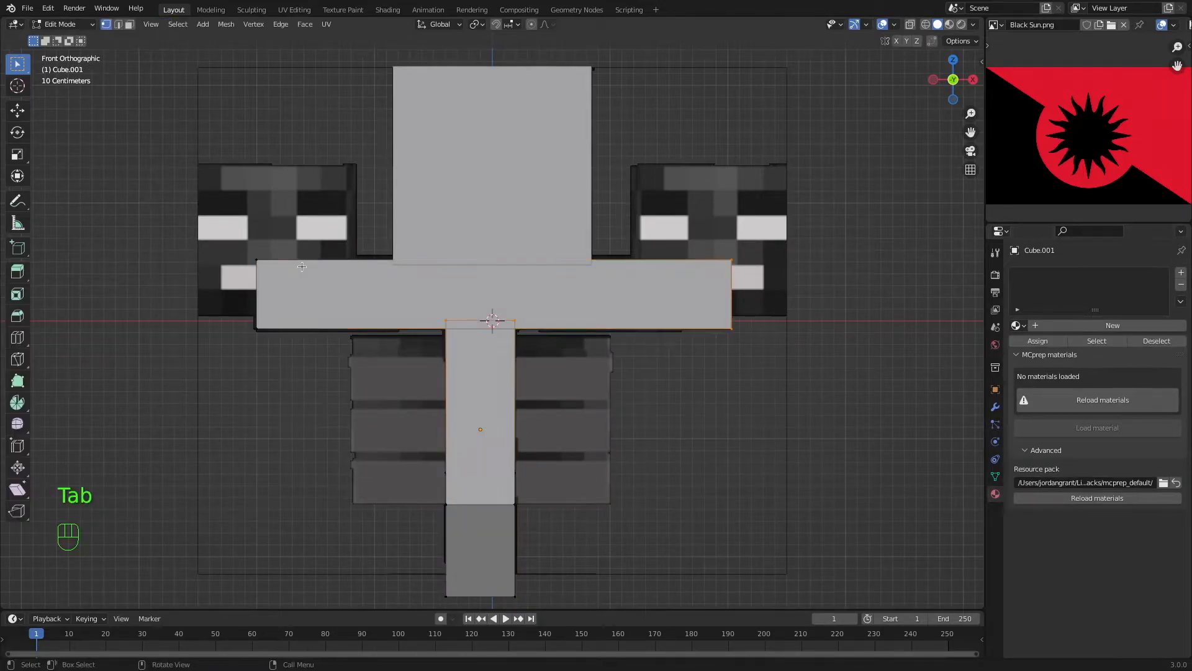
pyautogui.hotkey('shift', 'z')
pyautogui.hotkey('shift', 'd')
pyautogui.press('p')
pyautogui.click(296, 390)
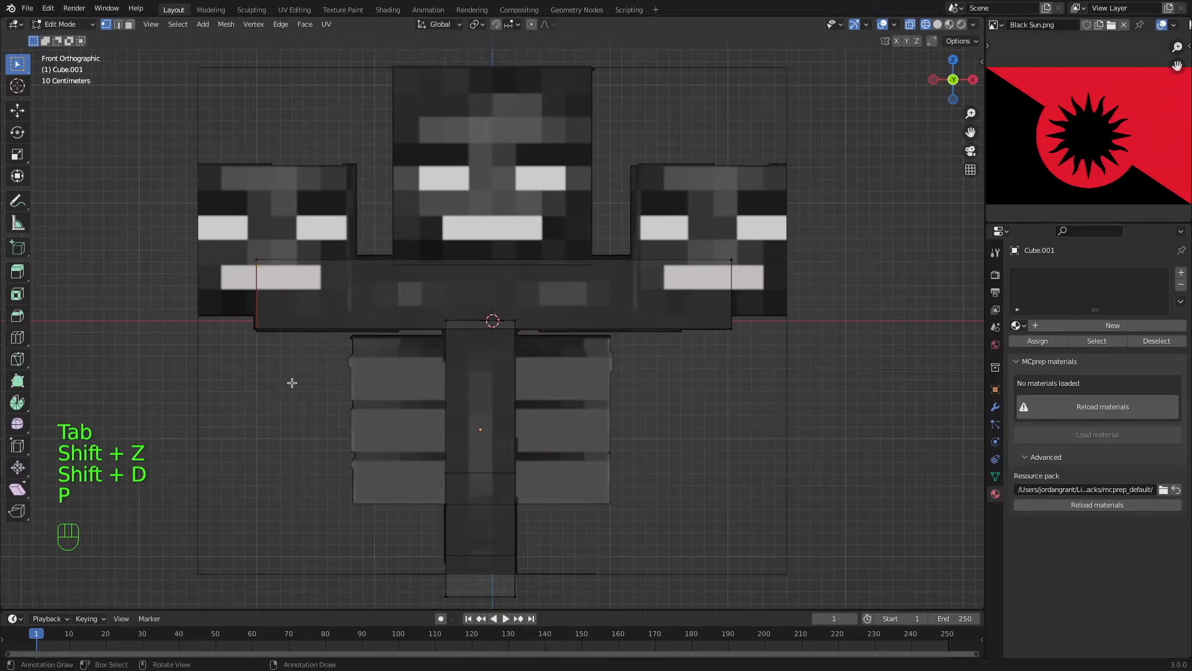
pyautogui.press('Tab')
pyautogui.click(257, 301)
pyautogui.click(259, 285)
pyautogui.click(259, 285)
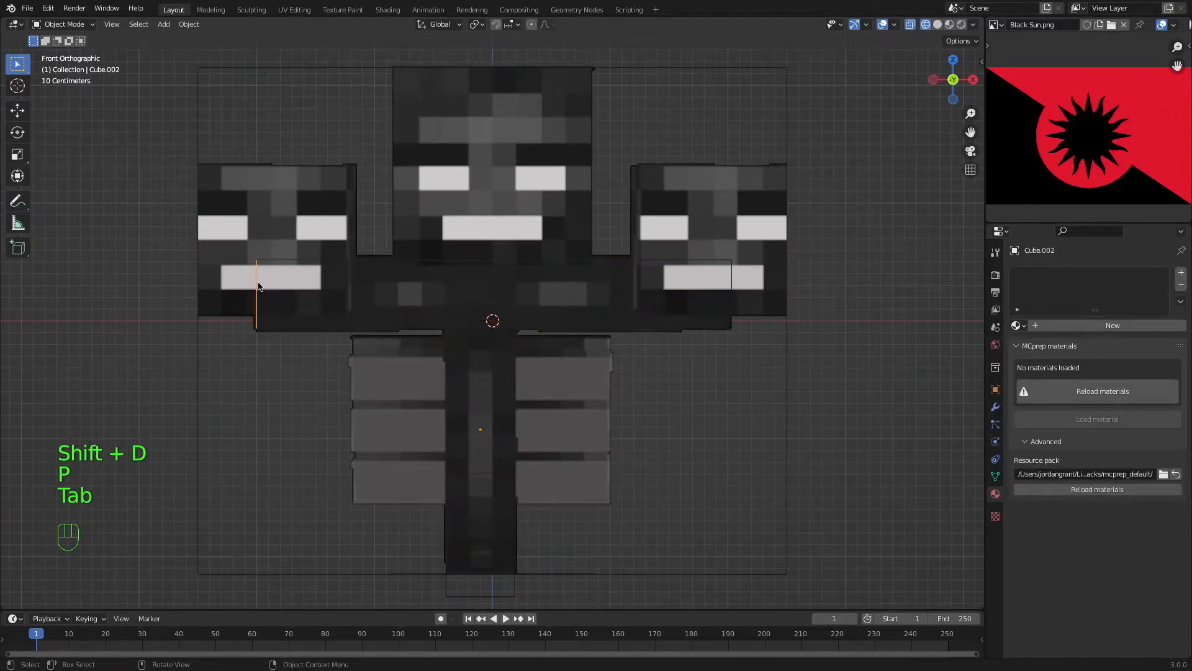
# Centre the separated face's origin on its geometry, then place and scale the face at the upper left rib's outer edge.
pyautogui.press('g')
pyautogui.click(339, 360)
pyautogui.click(188, 24)
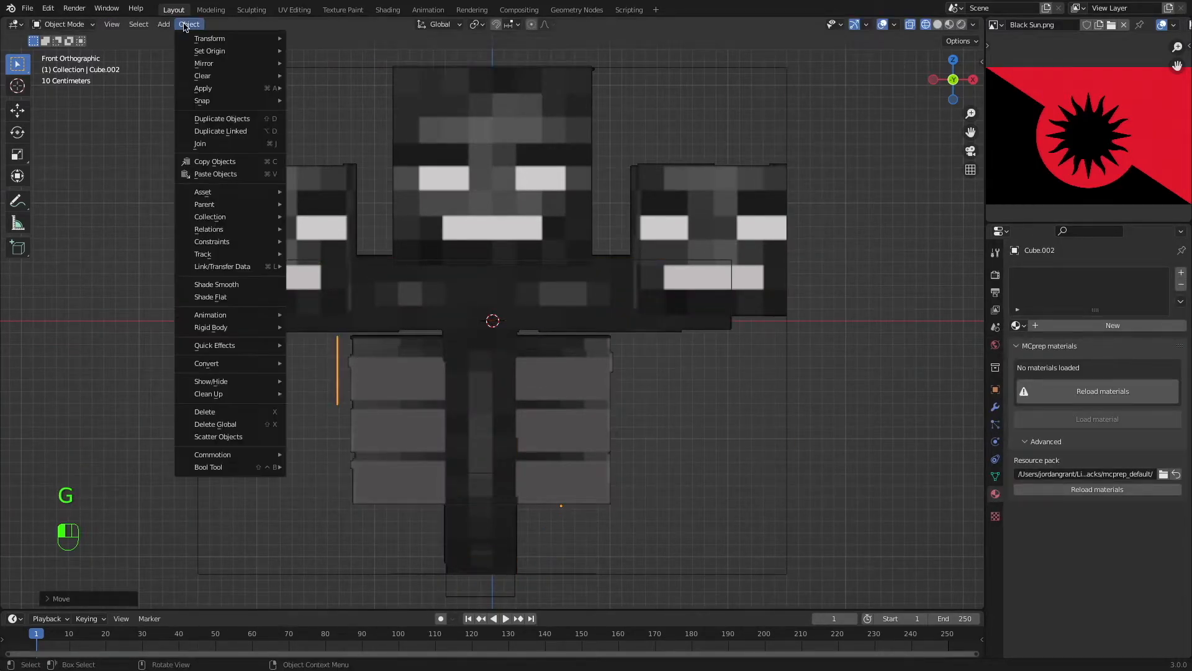
pyautogui.moveTo(209, 51)
pyautogui.click(351, 64)
pyautogui.press('s')
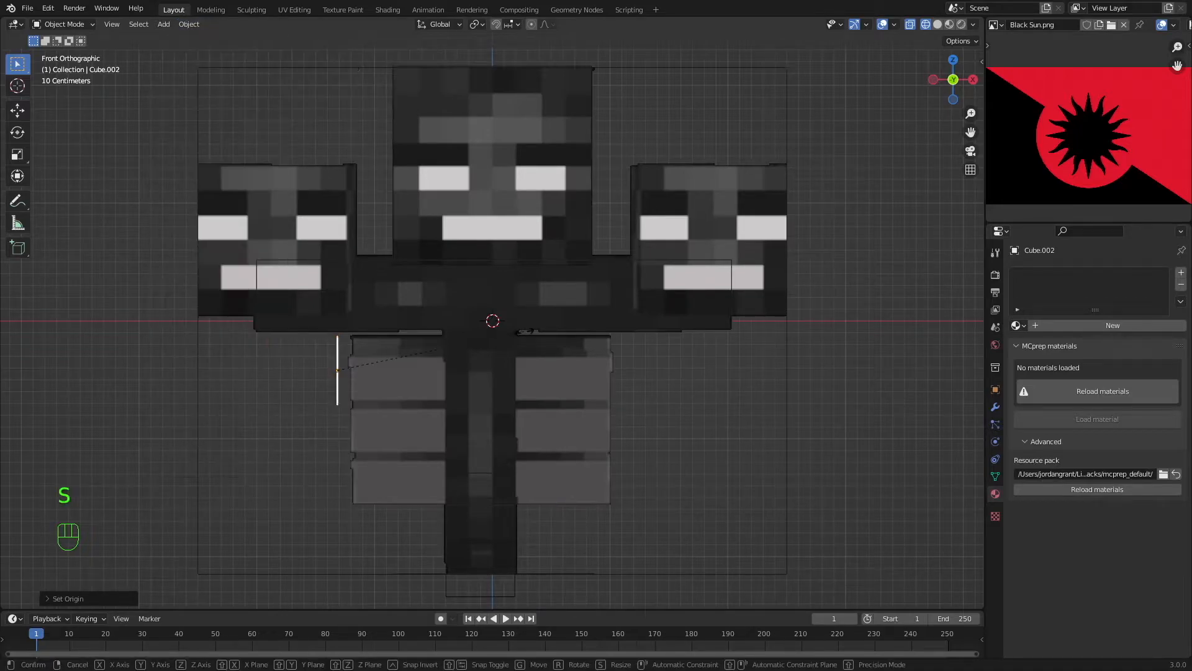
pyautogui.press('s')
pyautogui.click(484, 348)
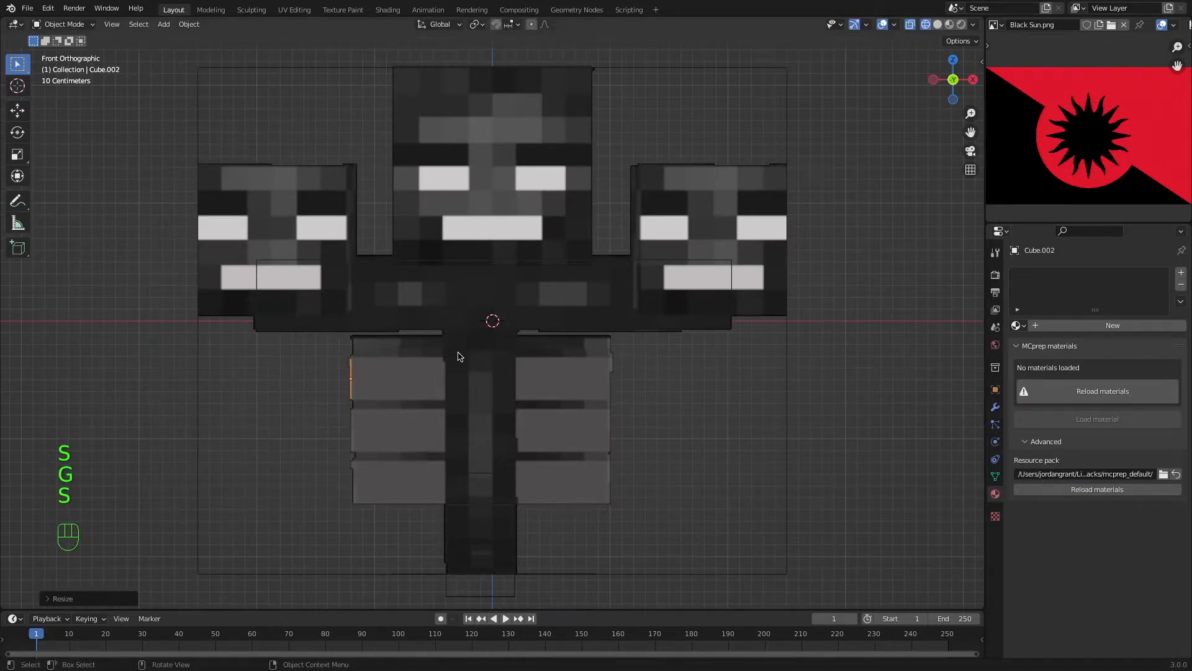
# Extrude the whole face along X to the outer edge of the opposite rib, forming the upper rib bar.
pyautogui.press('Tab')
pyautogui.press('a')
pyautogui.press('r')
pyautogui.press('super+z')
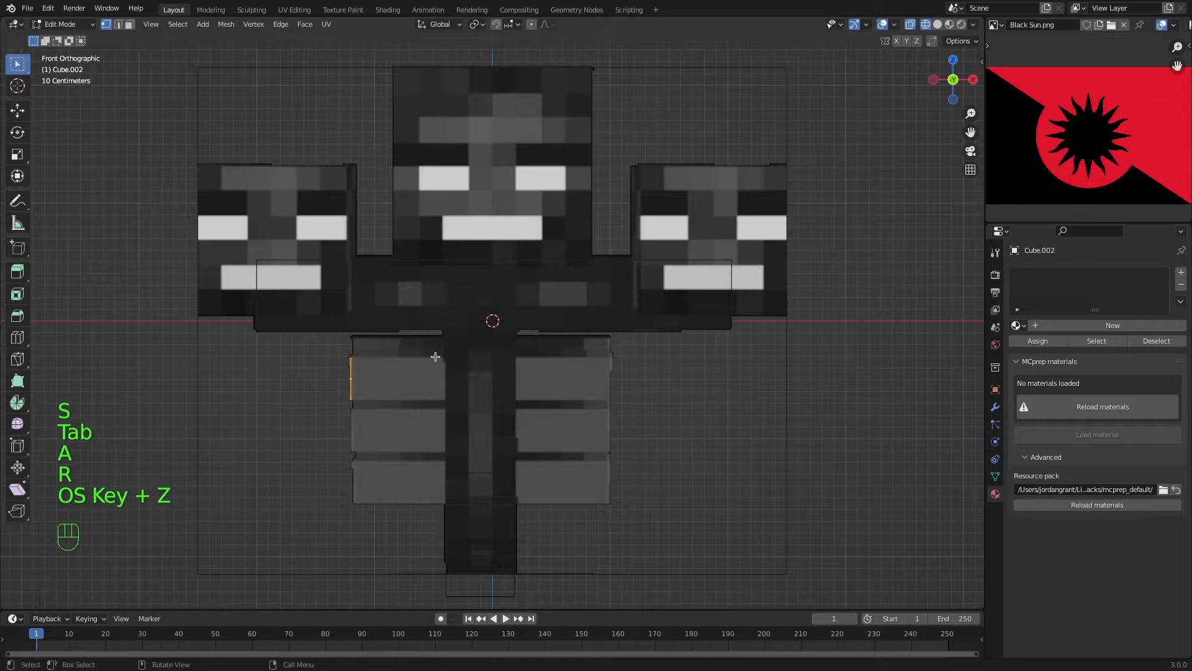
pyautogui.press('e')
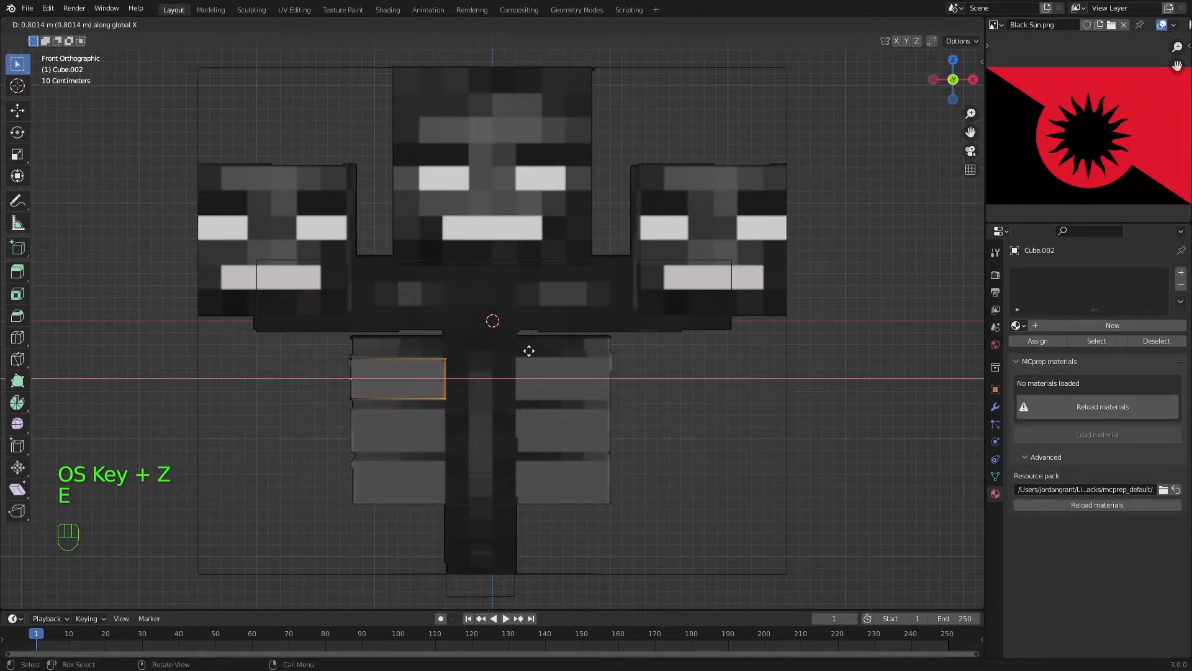
pyautogui.click(695, 352)
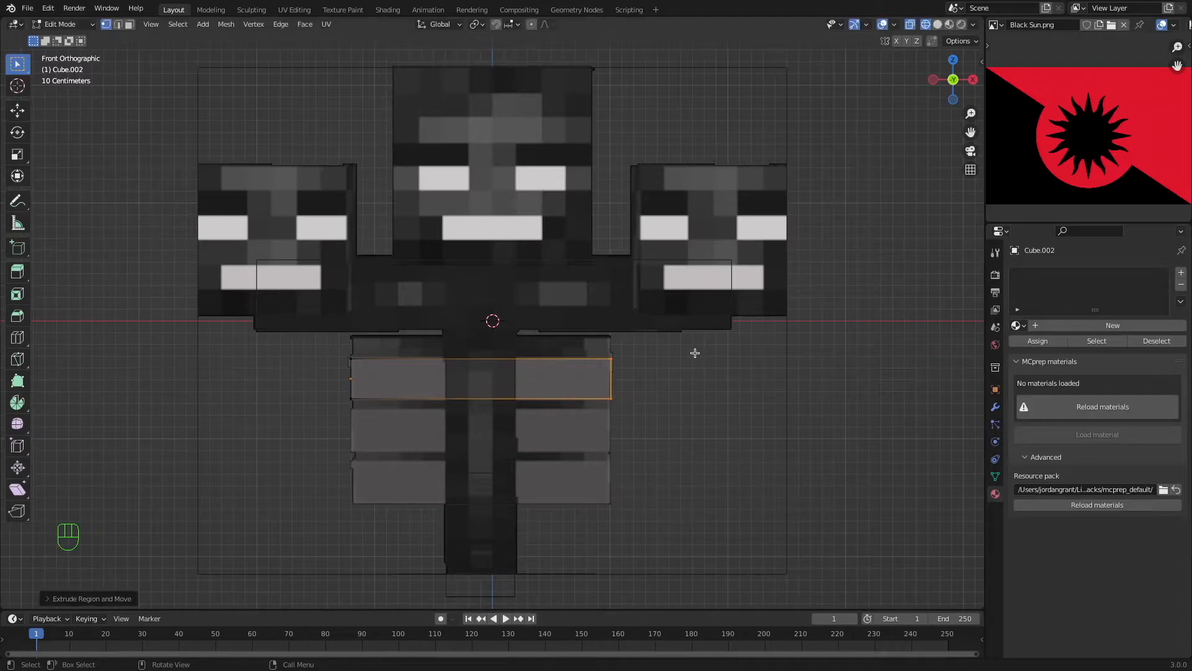
# Loop cut the rib bar at its middle and rip it there into halves, checking the split with linked selections.
pyautogui.press('super+r')
pyautogui.click(487, 363)
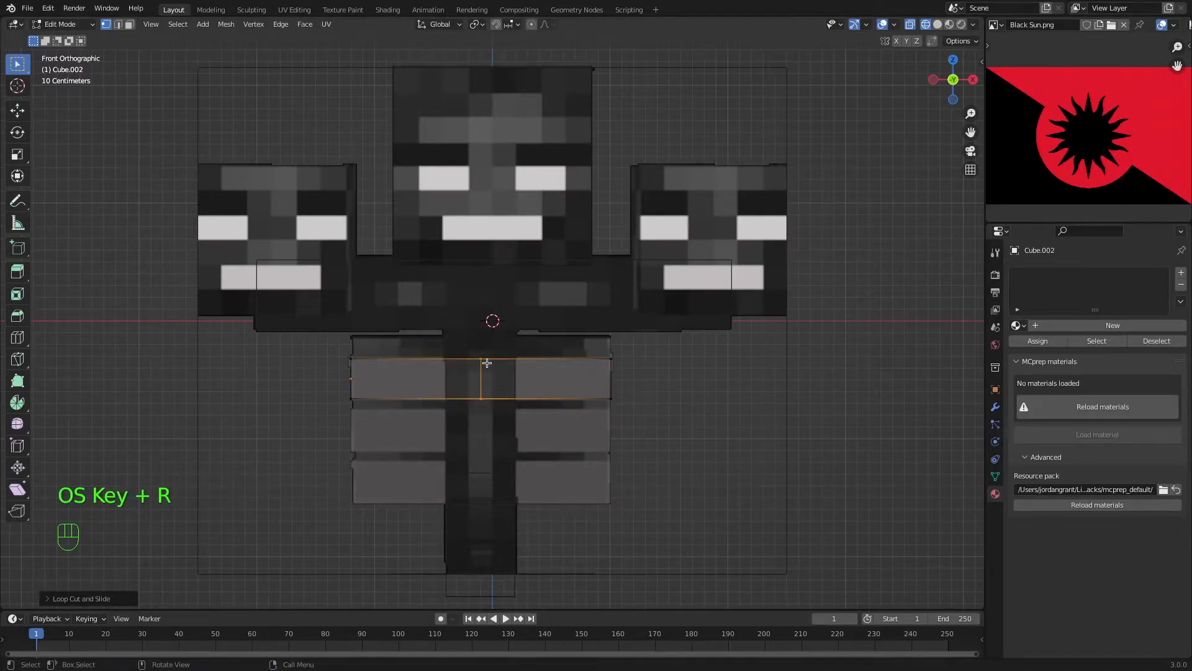
pyautogui.press('v')
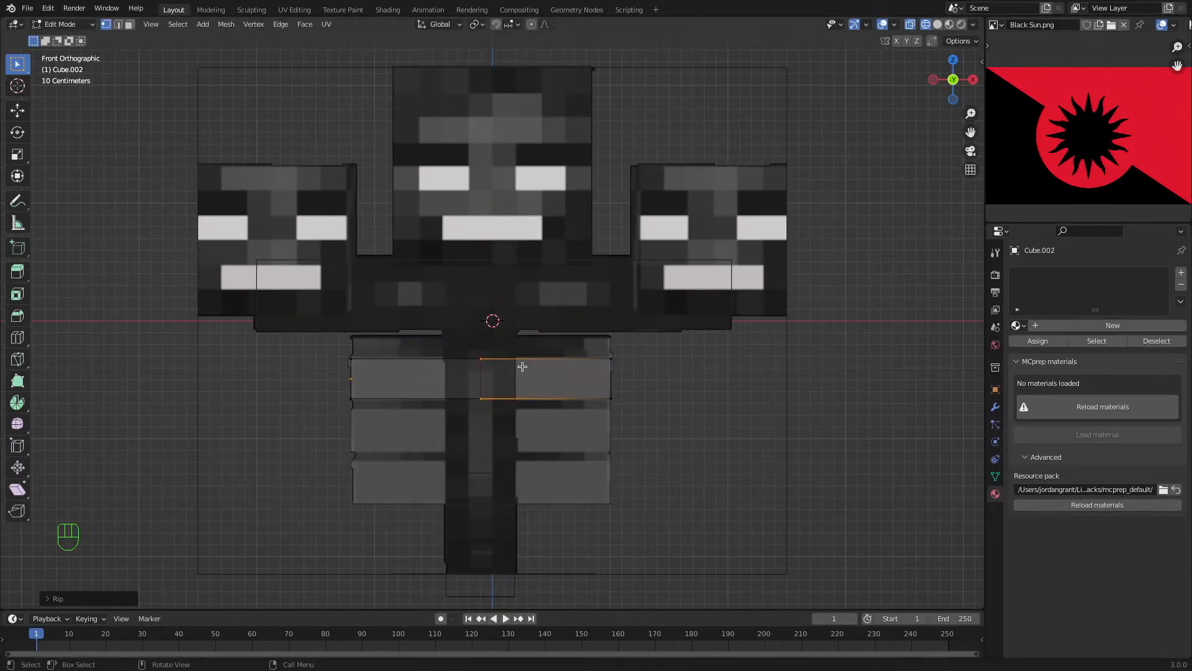
pyautogui.press('Escape')
pyautogui.keyDown('alt'); pyautogui.click(488, 377); pyautogui.keyUp('alt')
pyautogui.click(683, 481)
pyautogui.press('l')
pyautogui.click(630, 415)
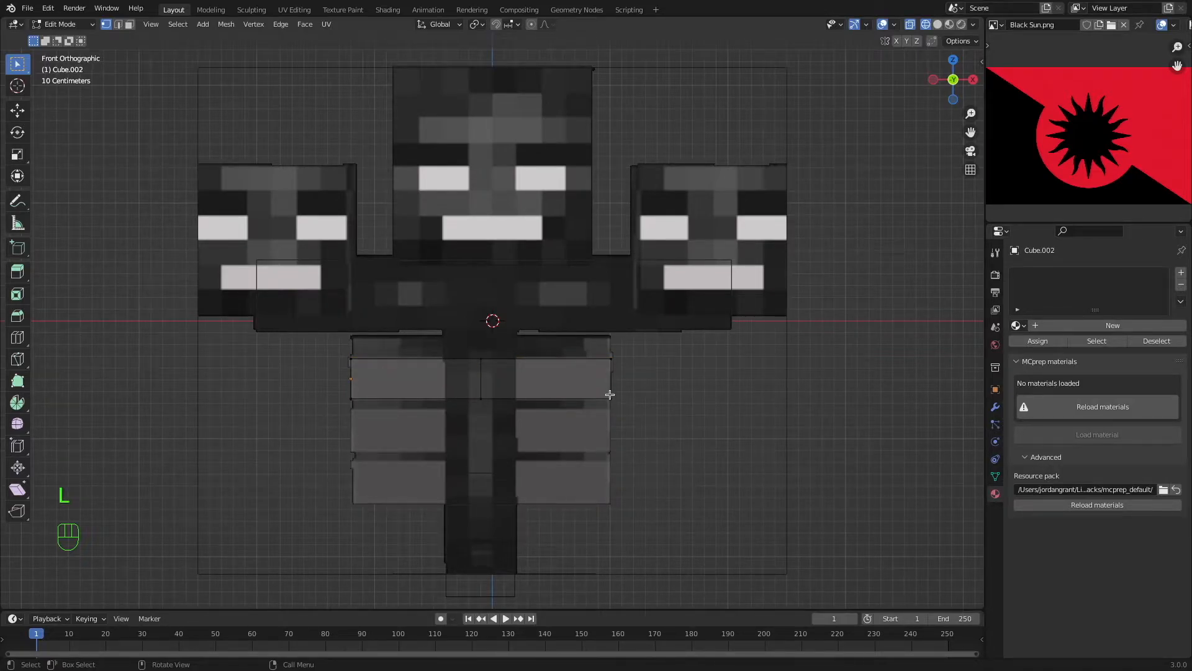
pyautogui.press('l')
pyautogui.click(639, 453)
pyautogui.press('l')
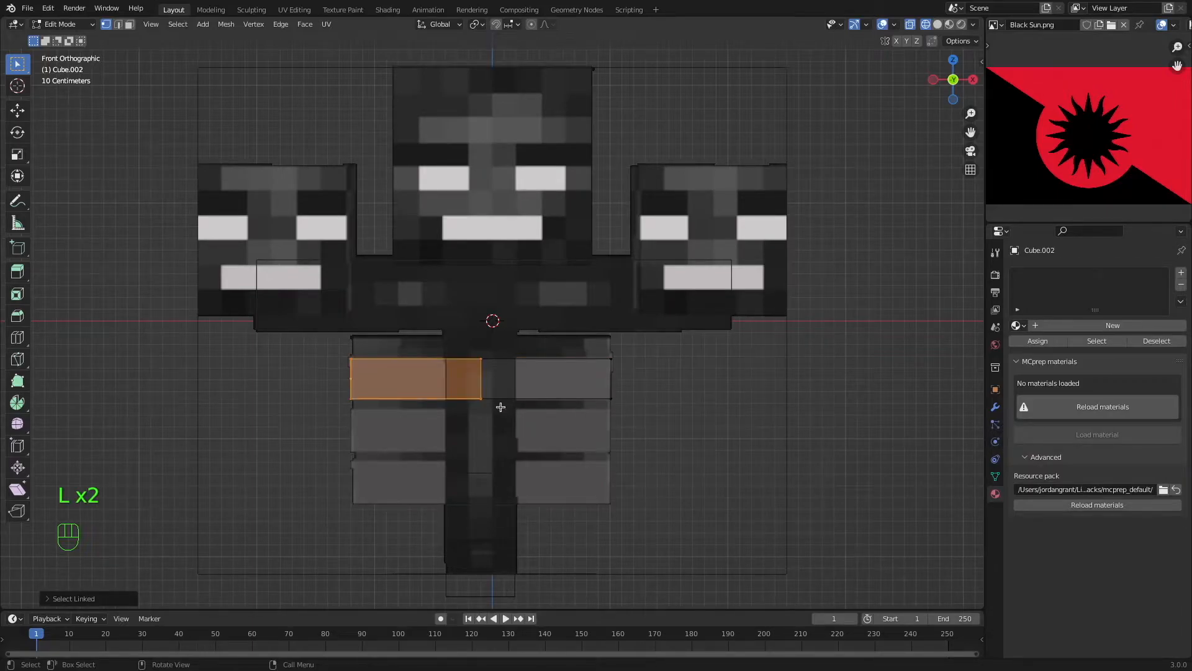
pyautogui.click(506, 438)
# Duplicate the whole rib bar downward along Z twice, about 0.43 m apart, onto the middle and lower ribs.
pyautogui.press('a')
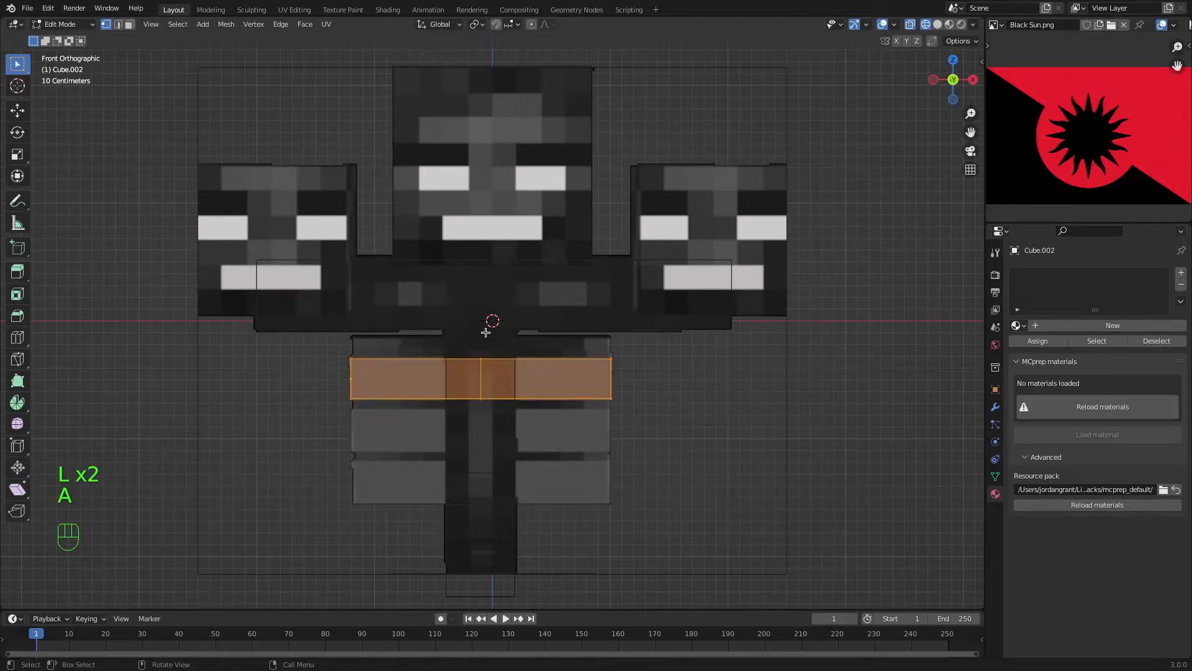
pyautogui.hotkey('shift', 'd')
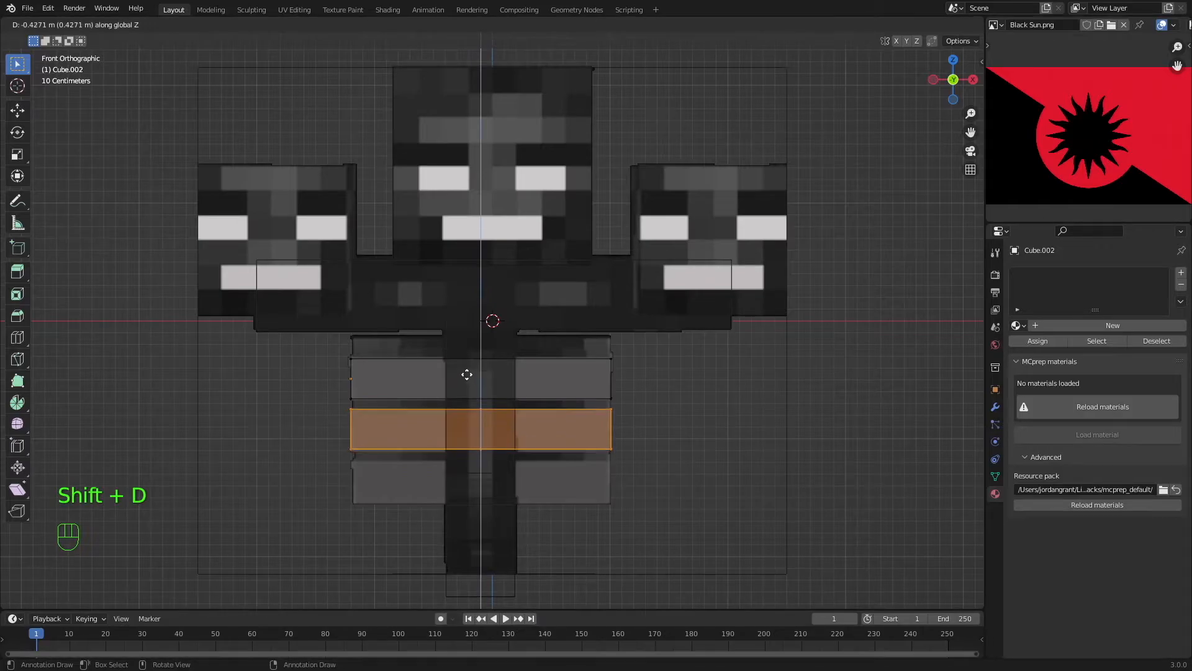
pyautogui.click(467, 375)
pyautogui.hotkey('shift', 'd')
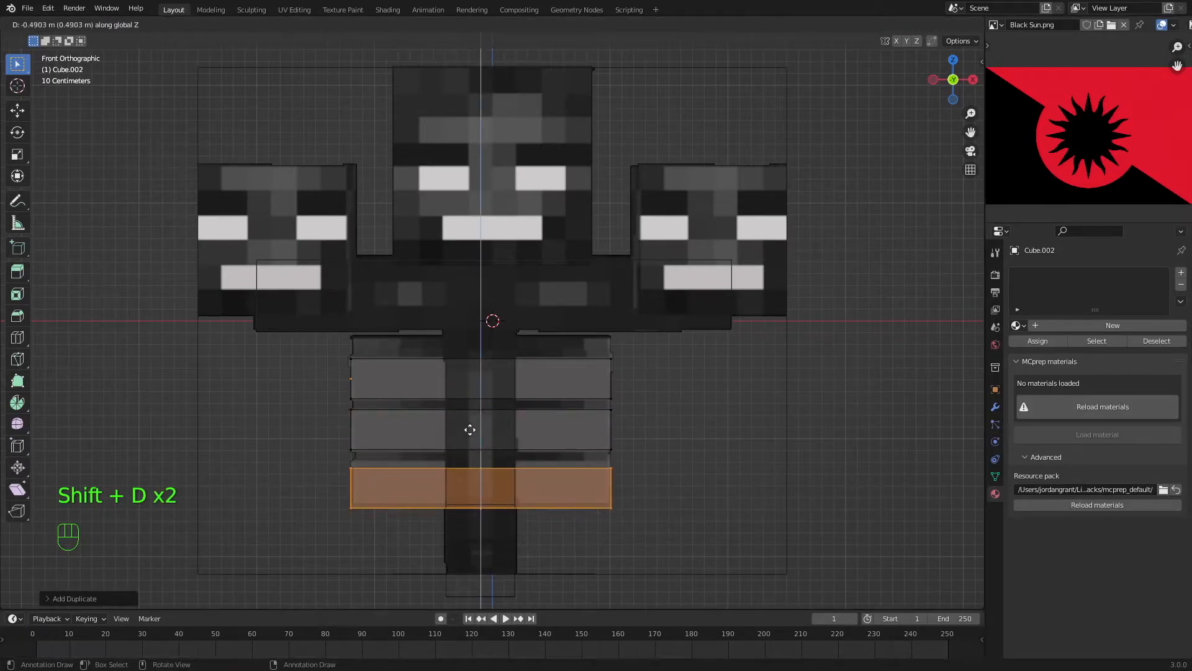
pyautogui.click(470, 426)
# In the left view, scale the ribs object along Y to the rib depth in the side reference.
pyautogui.hotkey('shift', 'z')
pyautogui.moveTo(470, 426); pyautogui.dragTo(859, 155, button='middle')
pyautogui.press('Tab')
pyautogui.click(945, 81)
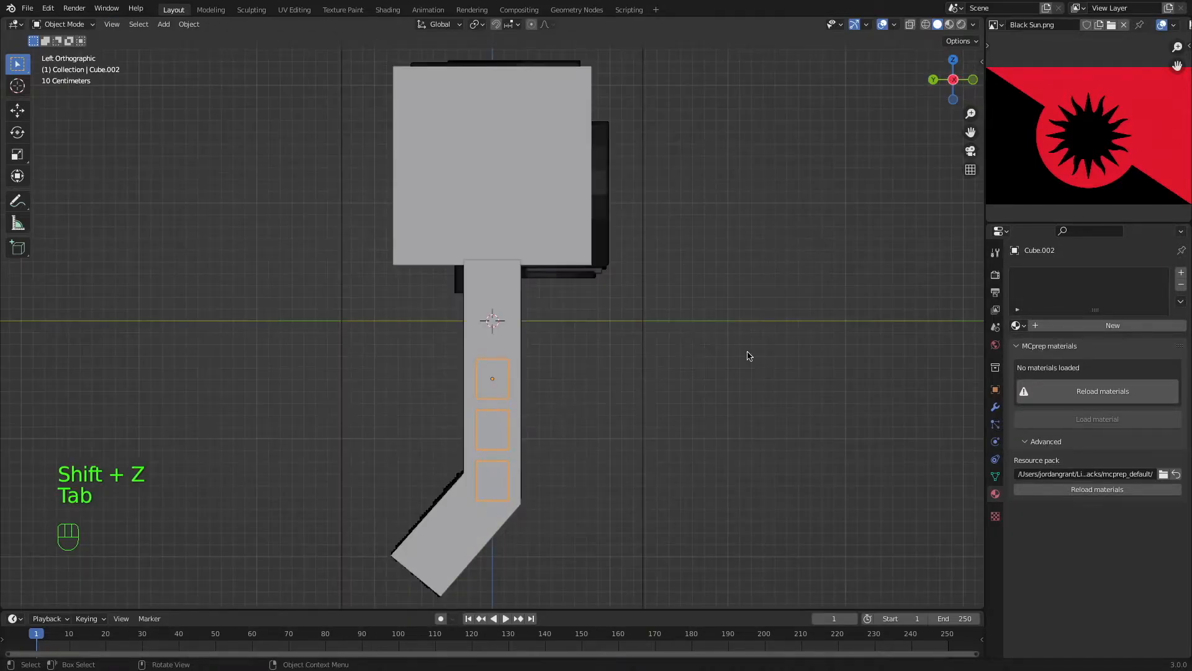
pyautogui.press('s')
pyautogui.click(727, 385)
pyautogui.hotkey('shift', 'z')
pyautogui.press('s')
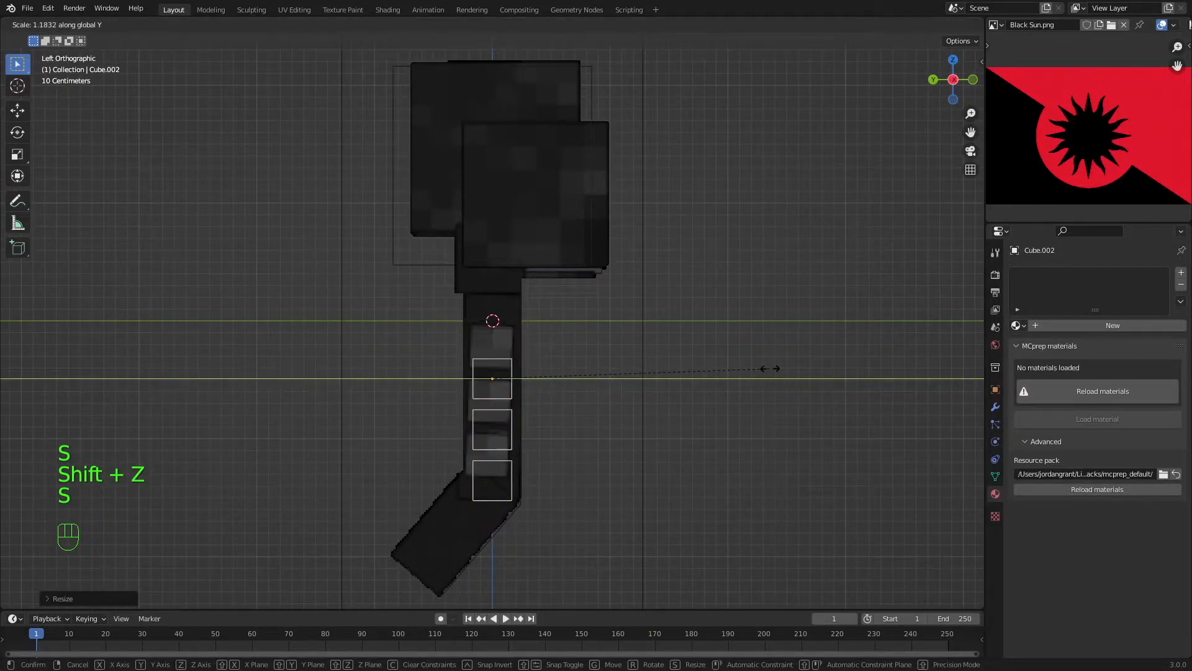
pyautogui.click(780, 370)
# Move the ribs up onto the side reference's ribs and nudge them slightly along Y within the spine.
pyautogui.hotkey('shift', 'z')
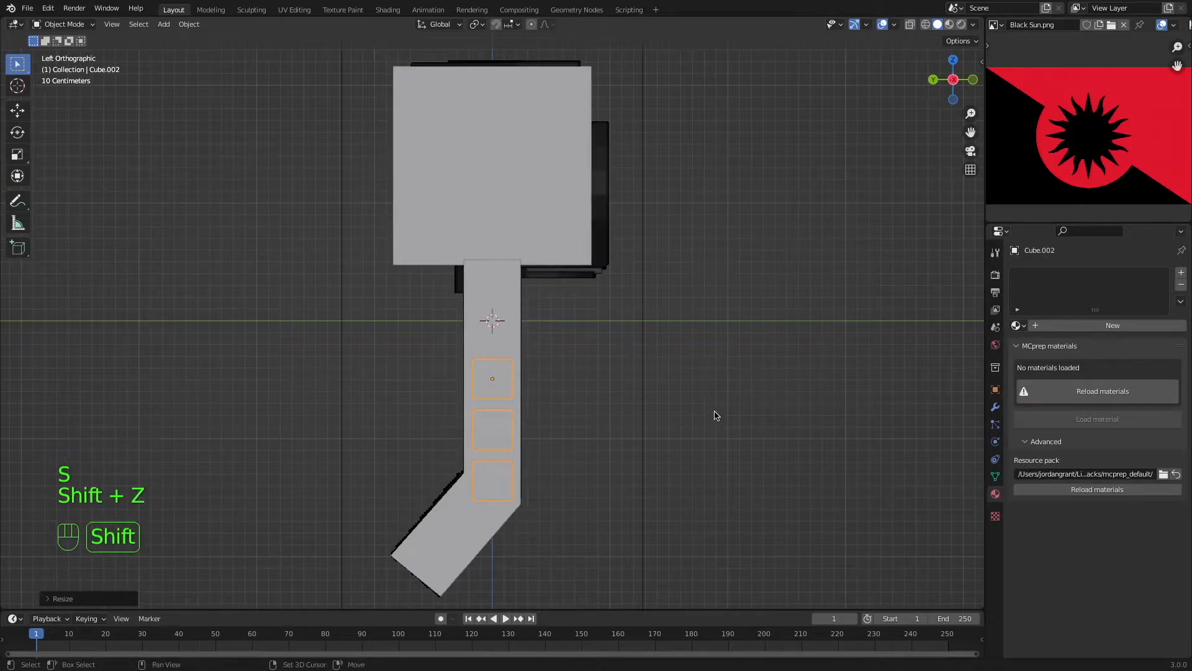
pyautogui.hotkey('shift', 'z')
pyautogui.press('g')
pyautogui.click(708, 385)
pyautogui.press('s')
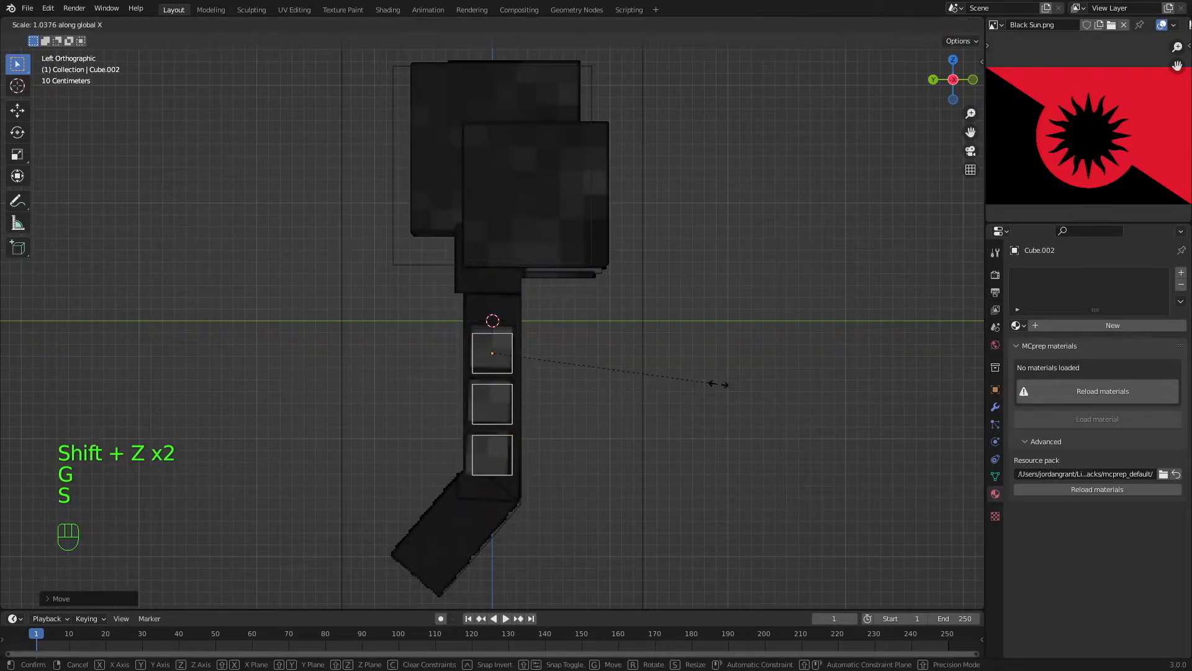
pyautogui.click(719, 384)
pyautogui.press('g')
pyautogui.press('x')
pyautogui.press('y')
pyautogui.click(716, 383)
# Deselect everything and inspect the ribs, spine and shoulders from several angles in solid shading.
pyautogui.press('a')
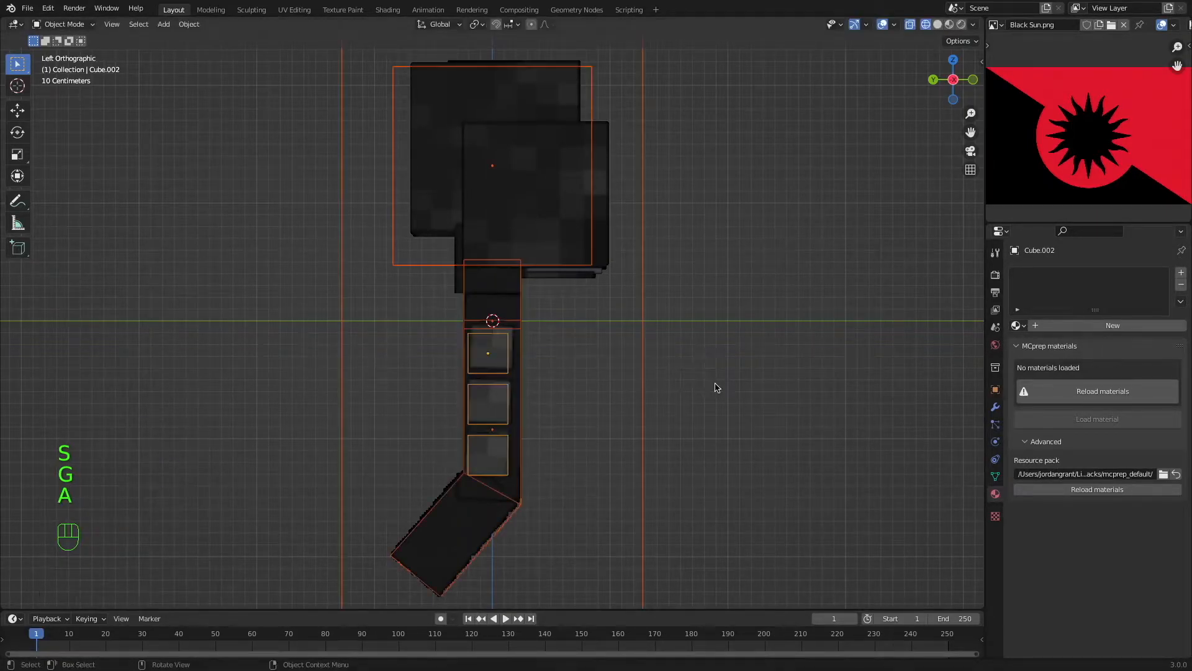
pyautogui.press('a')
pyautogui.hscroll(5, 715, 388)
pyautogui.hotkey('shift', 'z')
pyautogui.press('a')
pyautogui.press('a')
pyautogui.hscroll(3, 715, 387)
pyautogui.keyDown('super'); pyautogui.scroll(-3, 715, 386); pyautogui.keyUp('super')
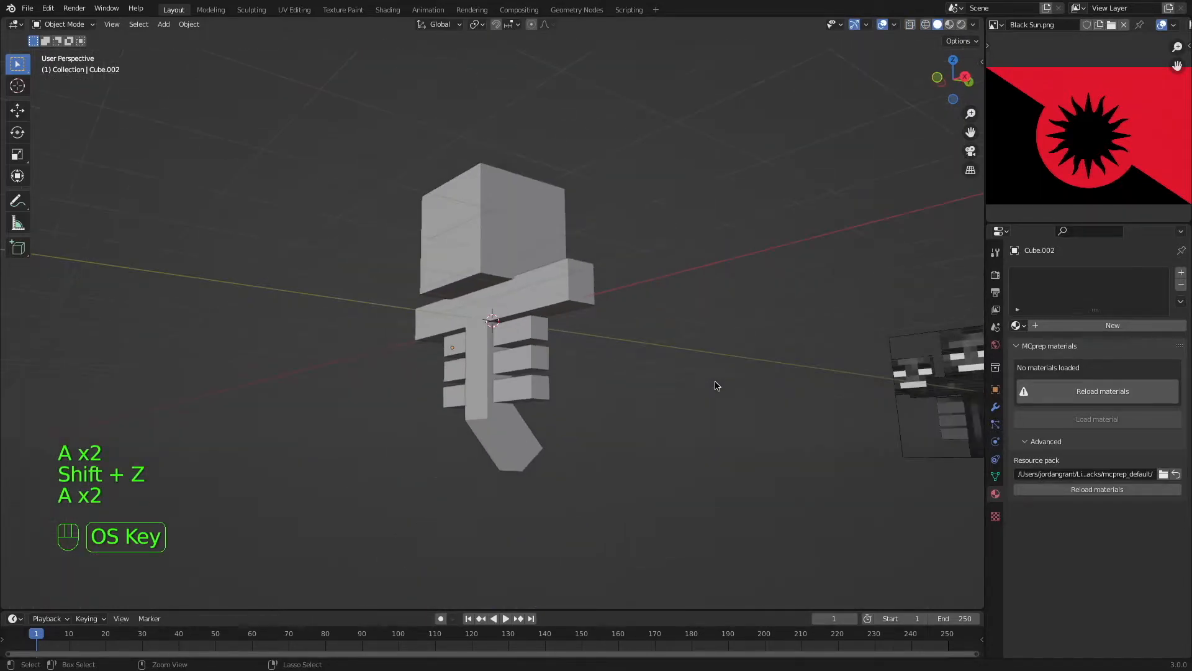
pyautogui.keyDown('super'); pyautogui.scroll(-1, 716, 386); pyautogui.keyUp('super')
pyautogui.hscroll(-4, 716, 385)
pyautogui.scroll(5, 715, 385)
pyautogui.scroll(-5, 716, 386)
pyautogui.hscroll(-5, 716, 386)
pyautogui.hscroll(5, 716, 386)
pyautogui.hscroll(-5, 715, 386)
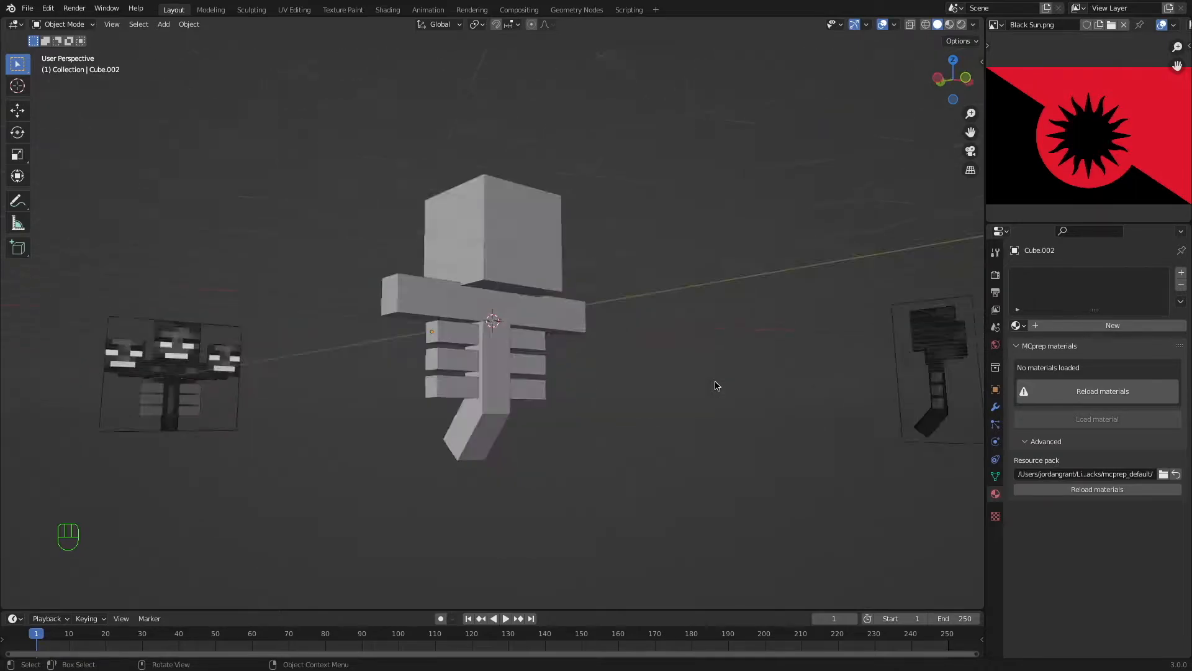
pyautogui.hscroll(-5, 715, 386)
pyautogui.hscroll(2, 715, 385)
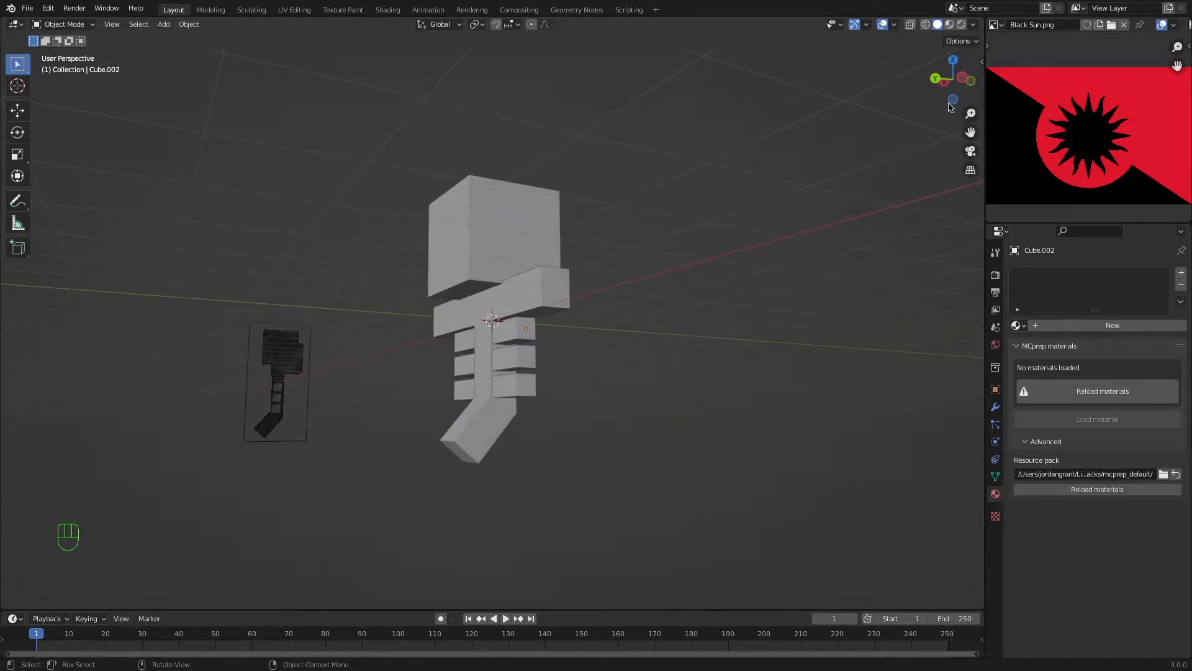
pyautogui.click(971, 81)
pyautogui.keyDown('super'); pyautogui.scroll(3, 524, 260); pyautogui.keyUp('super')
pyautogui.click(517, 246)
pyautogui.hotkey('shift', 'd')
pyautogui.click(332, 300)
pyautogui.press('x')
pyautogui.click(430, 285)
# Duplicate the main head cube onto the left side head in the front view and scale it down.
pyautogui.click(460, 261)
pyautogui.hscroll(-5, 770, 356)
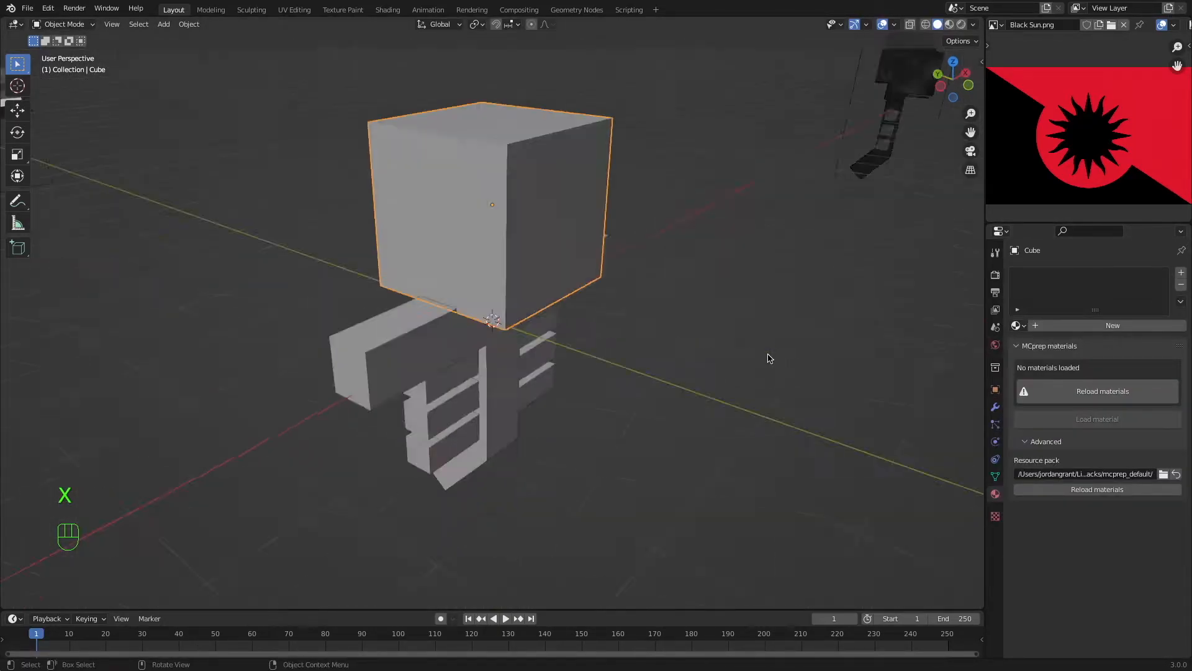
pyautogui.hscroll(5, 768, 358)
pyautogui.click(961, 85)
pyautogui.hotkey('shift', 'd')
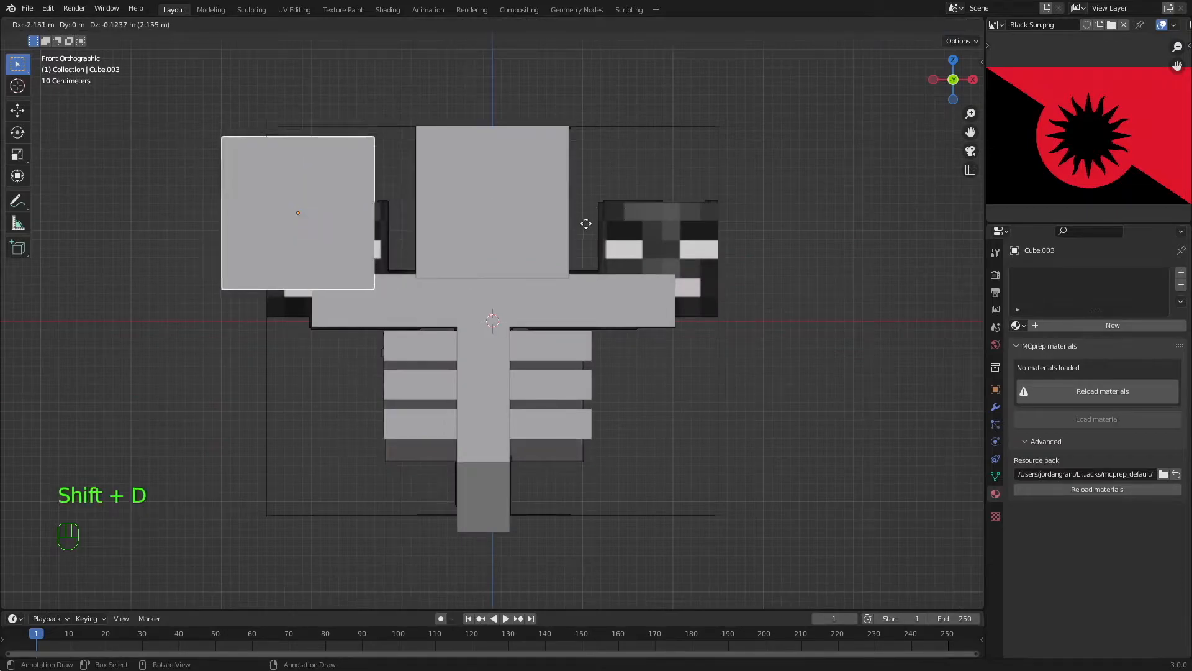
pyautogui.click(598, 260)
pyautogui.press('s')
pyautogui.click(516, 256)
pyautogui.press('g')
pyautogui.click(535, 262)
# Fine-tune the duplicated cube's size and position to match the left side head in the front reference.
pyautogui.hotkey('shift', 'z')
pyautogui.press('s')
pyautogui.click(562, 258)
pyautogui.press('g')
pyautogui.click(565, 260)
pyautogui.press('s')
pyautogui.click(568, 261)
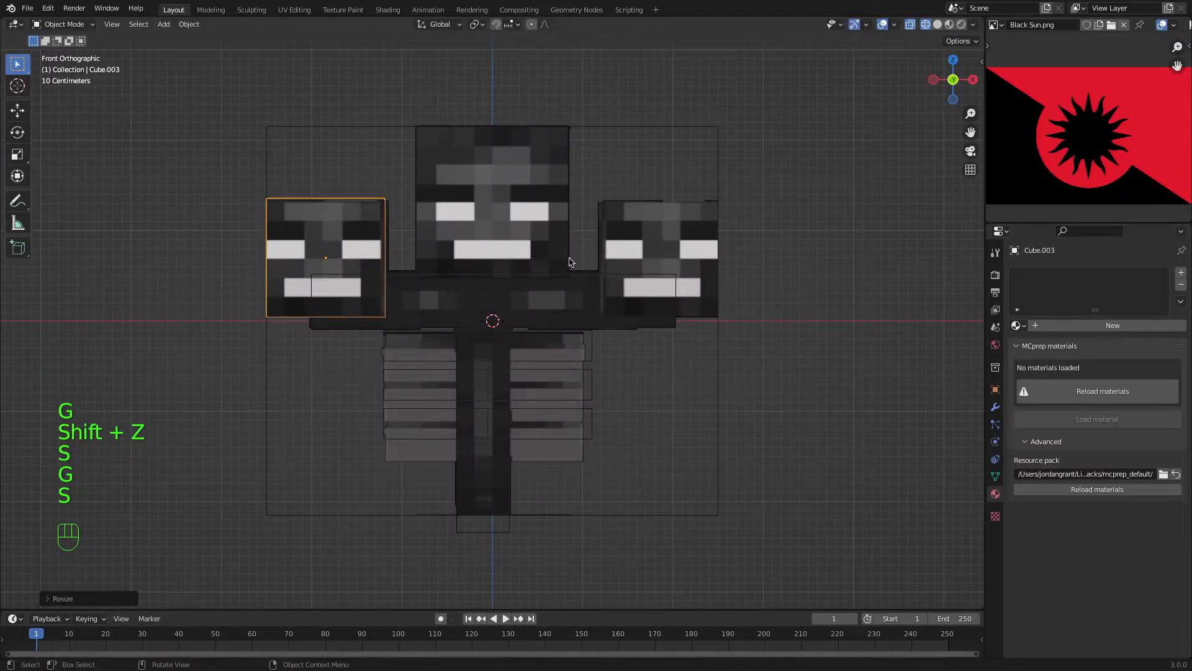
pyautogui.press('g')
pyautogui.click(581, 261)
# Duplicate the left side head cube along X and align the copy with the right side head.
pyautogui.hotkey('shift', 'd')
pyautogui.press('x')
pyautogui.click(894, 267)
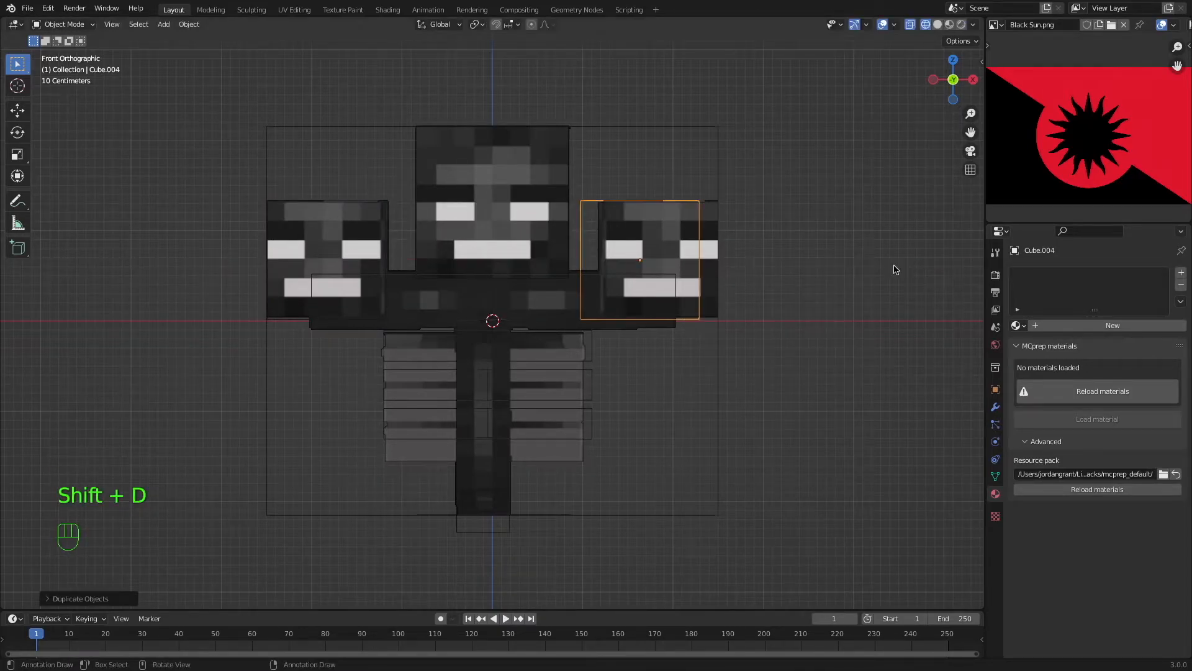
pyautogui.press('g')
pyautogui.click(600, 266)
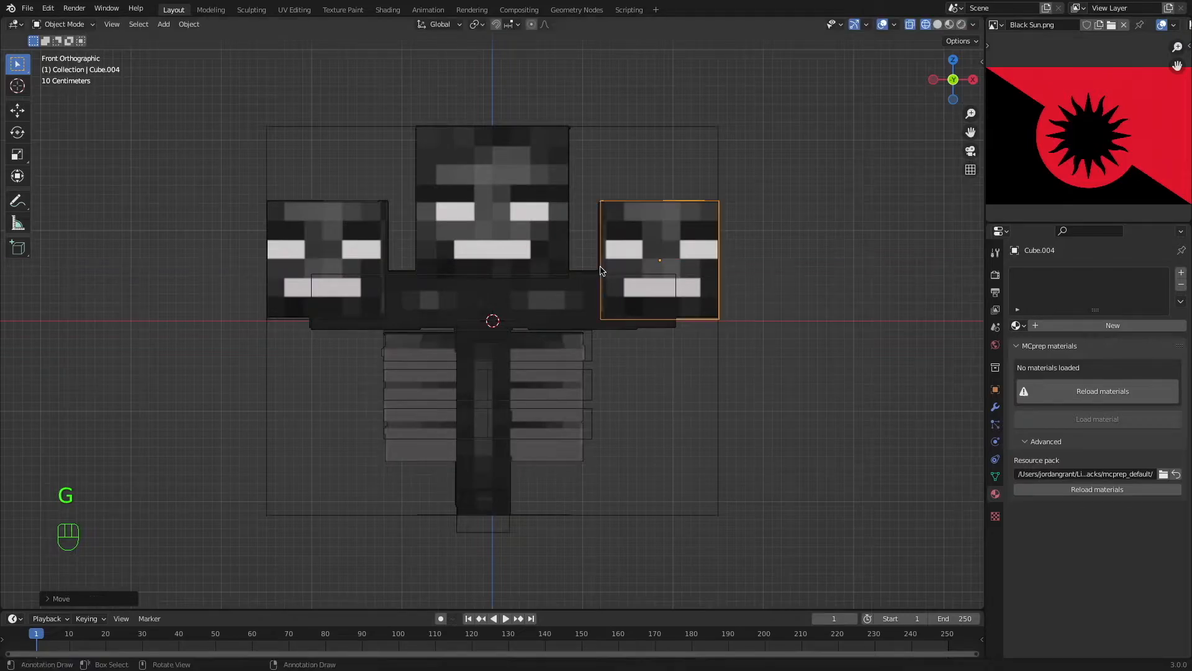
# Select both side head cubes and move them forward along Y to the side head in the side reference.
pyautogui.hotkey('shift', 'z')
pyautogui.press('a')
pyautogui.press('a')
pyautogui.moveTo(599, 267); pyautogui.dragTo(466, 266, button='middle')
pyautogui.keyDown('shift'); pyautogui.click(364, 254); pyautogui.keyUp('shift')
pyautogui.moveTo(364, 254); pyautogui.dragTo(364, 253, button='middle')
pyautogui.moveTo(694, 219); pyautogui.dragTo(884, 92, button='middle')
pyautogui.click(957, 71)
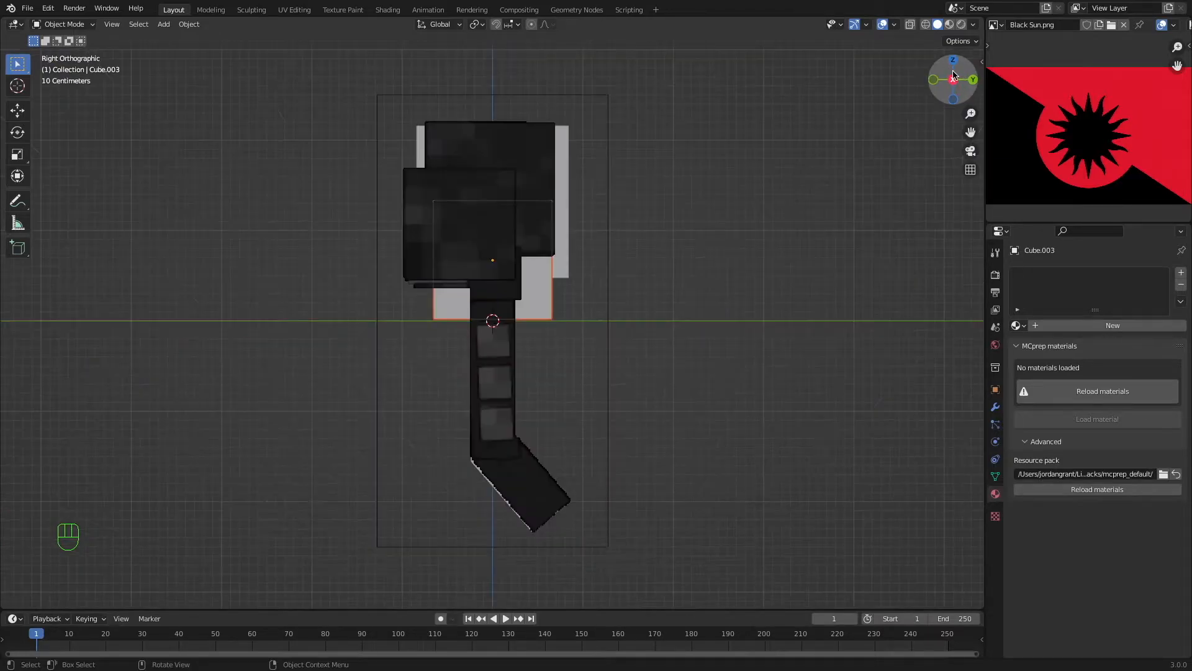
pyautogui.click(953, 79)
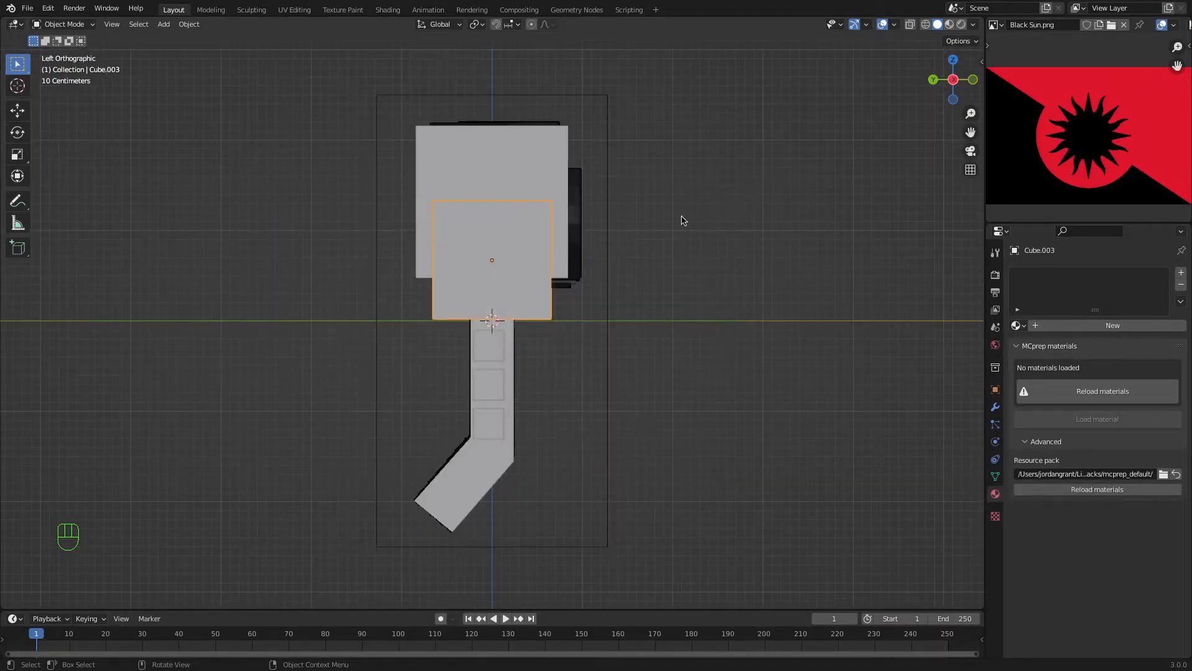
pyautogui.hotkey('shift', 'z')
pyautogui.press('g')
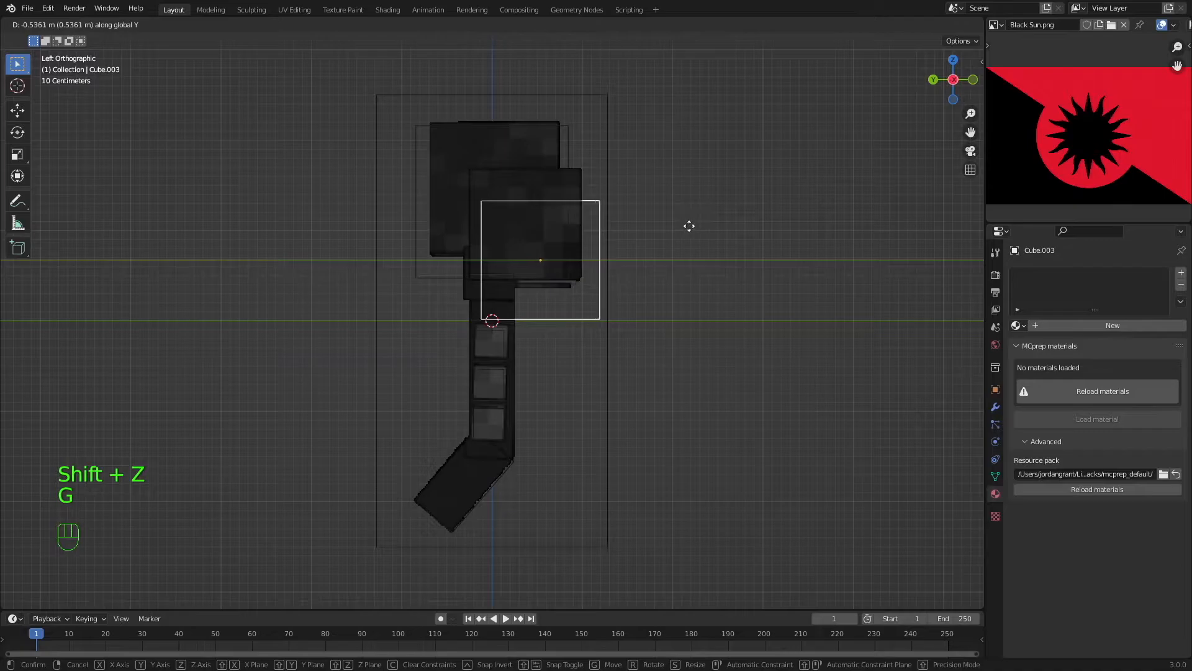
pyautogui.click(678, 227)
# Deselect everything and inspect the complete three-headed model from the front, sides, above and below in solid shading.
pyautogui.hotkey('shift', 'z')
pyautogui.press('a')
pyautogui.press('a')
pyautogui.hscroll(8, 677, 226)
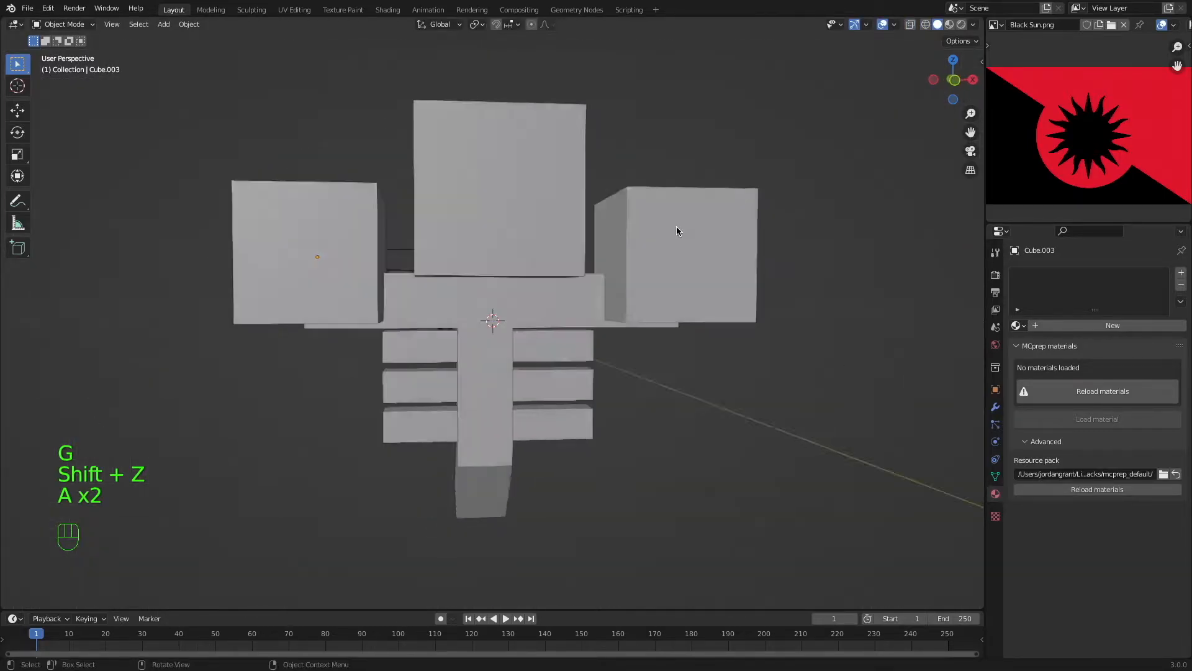
pyautogui.scroll(-3, 676, 226)
pyautogui.scroll(-2, 675, 221)
pyautogui.hscroll(10, 676, 222)
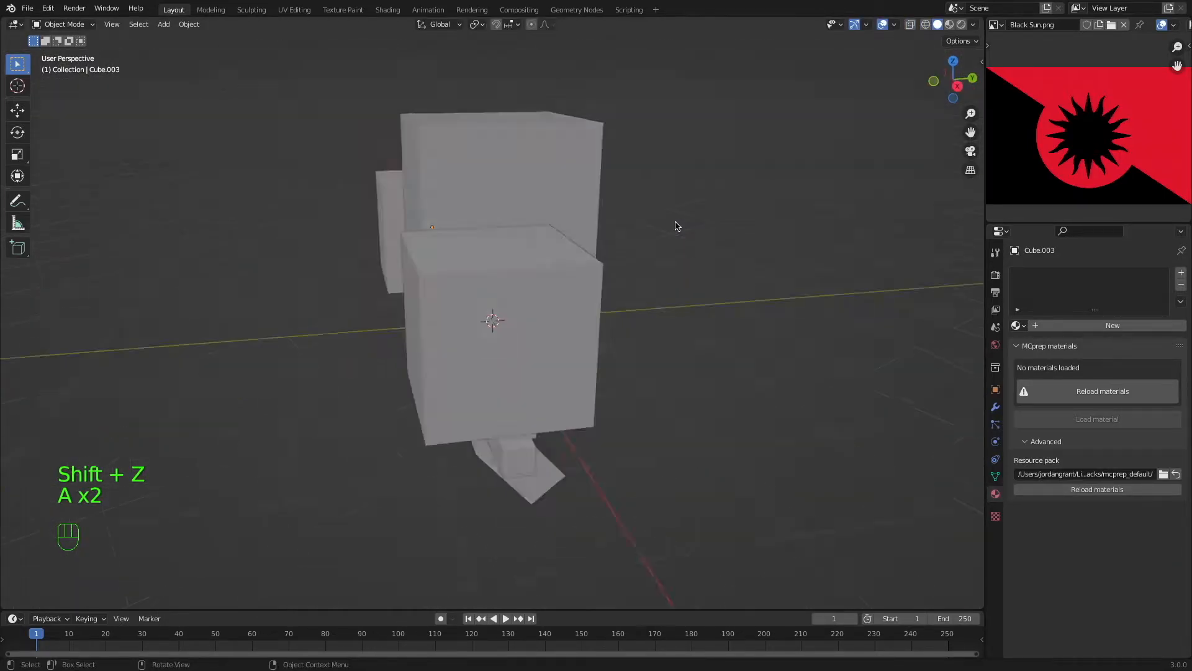
pyautogui.hscroll(-4, 675, 222)
pyautogui.hscroll(4, 676, 222)
pyautogui.keyDown('super'); pyautogui.scroll(-4, 676, 221); pyautogui.keyUp('super')
pyautogui.hscroll(8, 676, 221)
pyautogui.scroll(-4, 675, 222)
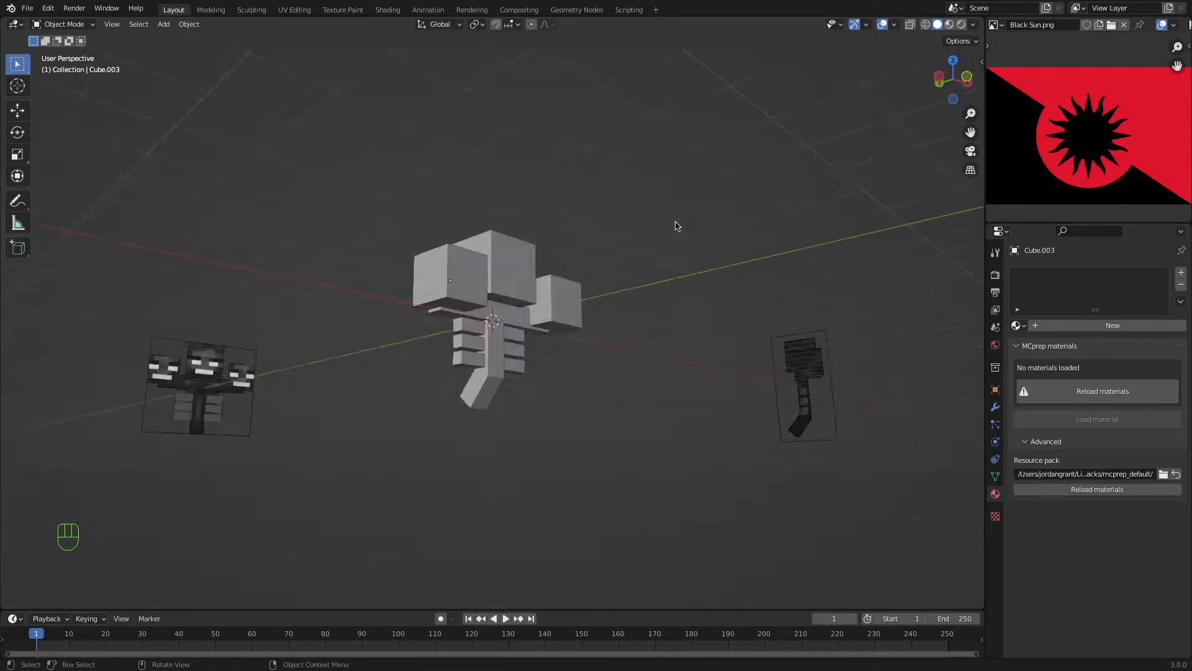
pyautogui.keyDown('super'); pyautogui.scroll(3, 676, 221); pyautogui.keyUp('super')
pyautogui.keyDown('super'); pyautogui.scroll(3, 676, 226); pyautogui.keyUp('super')
pyautogui.keyDown('super'); pyautogui.scroll(-5, 675, 226); pyautogui.keyUp('super')
pyautogui.hscroll(6, 675, 226)
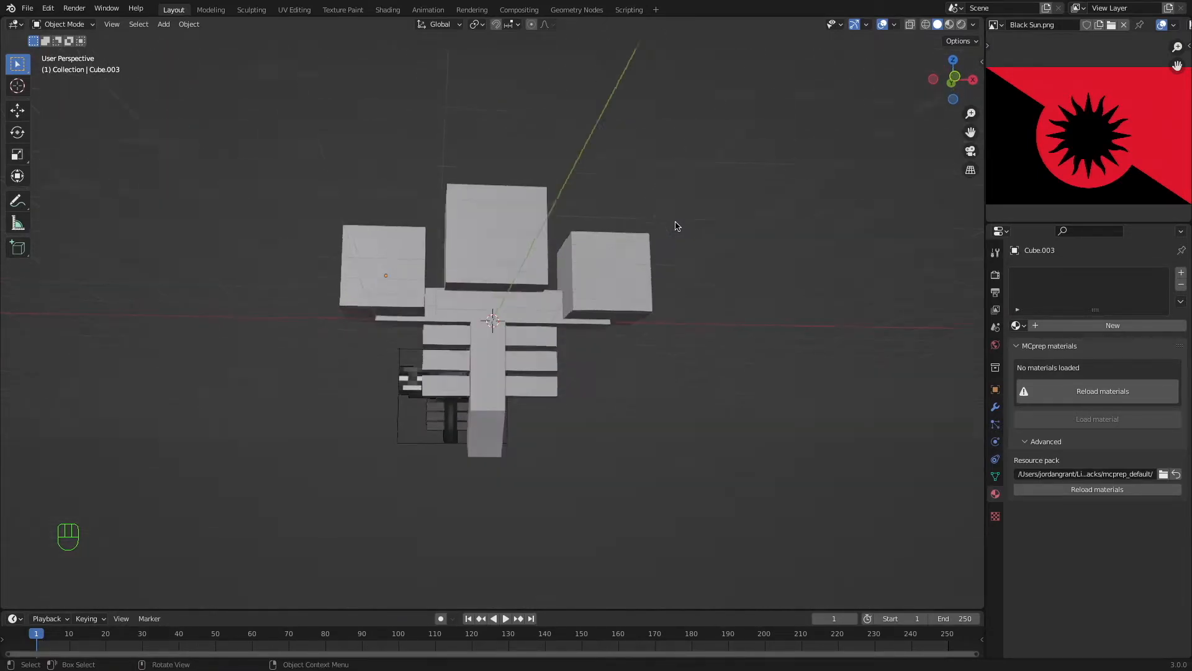
pyautogui.scroll(5, 676, 226)
pyautogui.scroll(3, 675, 226)
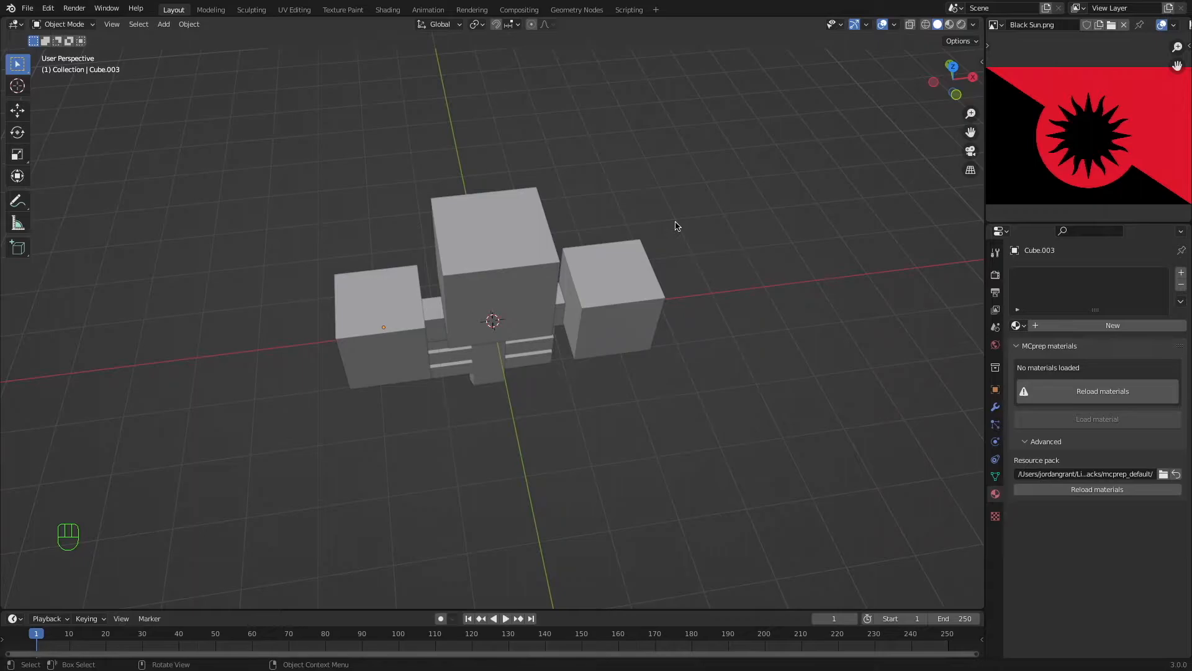
pyautogui.scroll(-6, 676, 226)
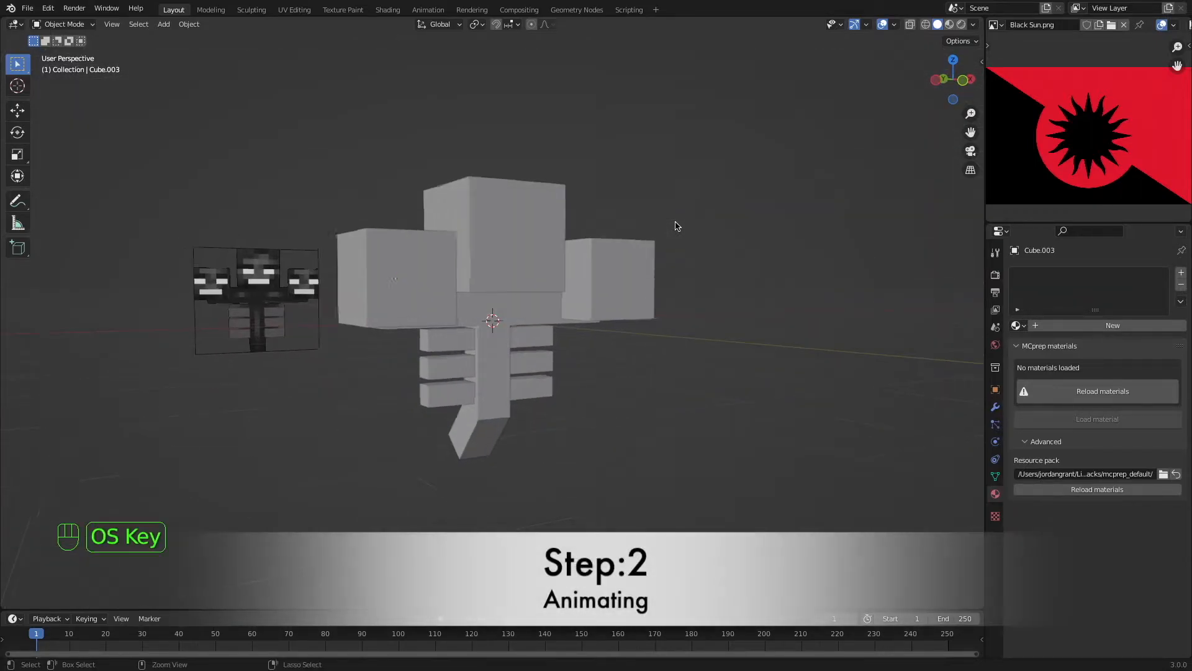
# Select the two side heads and the middle head, create a new material on the middle head and link it to the others.
pyautogui.keyDown('super'); pyautogui.scroll(2, 676, 226); pyautogui.keyUp('super')
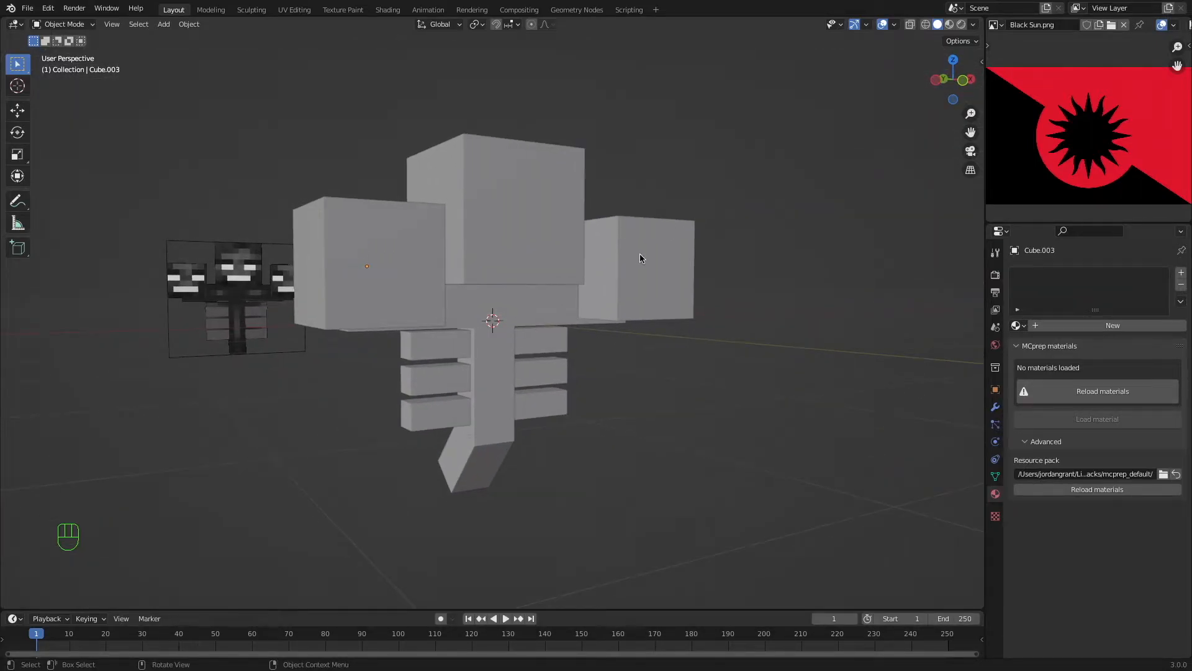
pyautogui.scroll(-3, 641, 258)
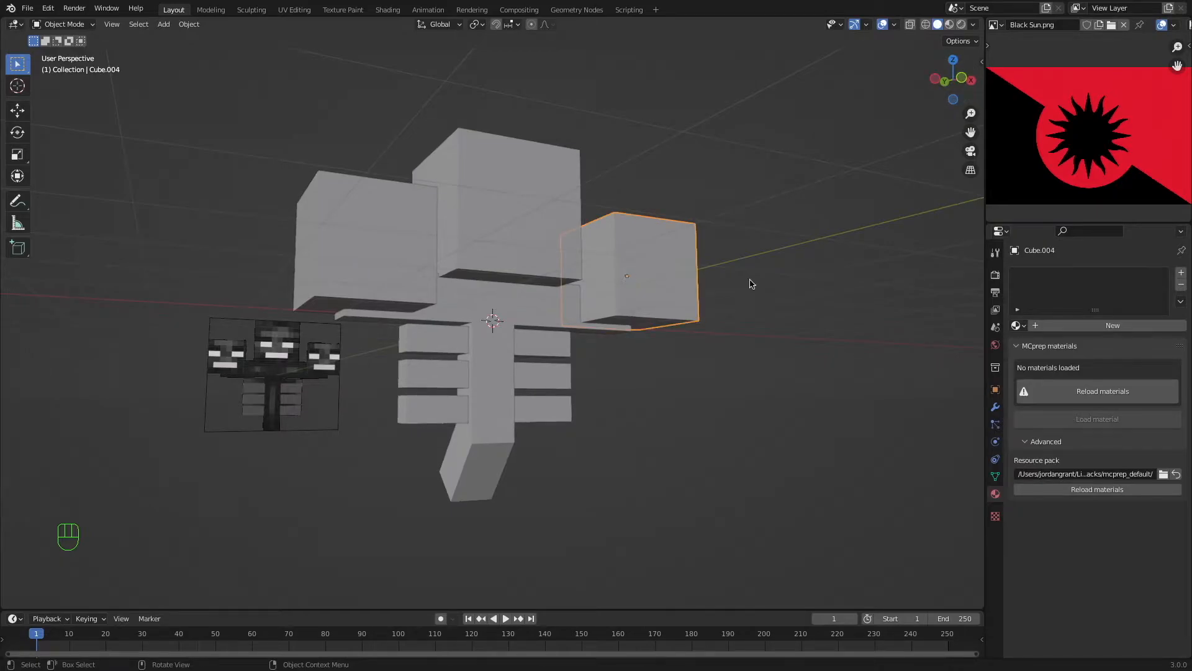
pyautogui.keyDown('shift'); pyautogui.click(490, 235); pyautogui.keyUp('shift')
pyautogui.keyDown('shift'); pyautogui.click(413, 247); pyautogui.keyUp('shift')
pyautogui.keyDown('shift'); pyautogui.click(553, 234); pyautogui.keyUp('shift')
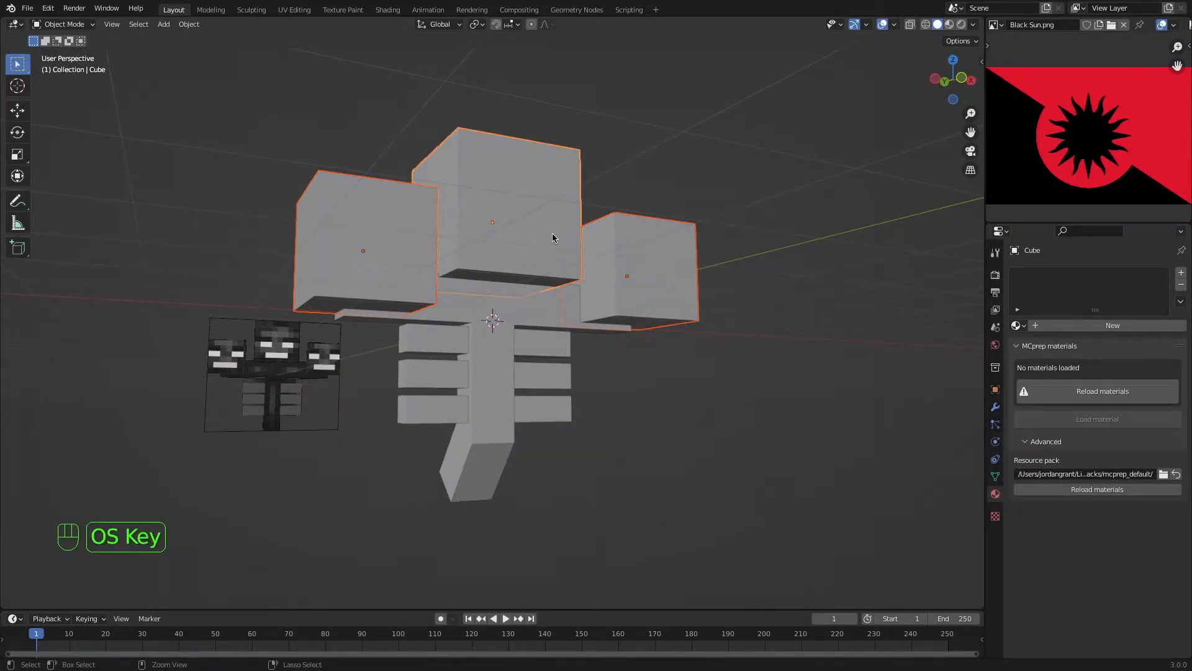
pyautogui.press('super+l')
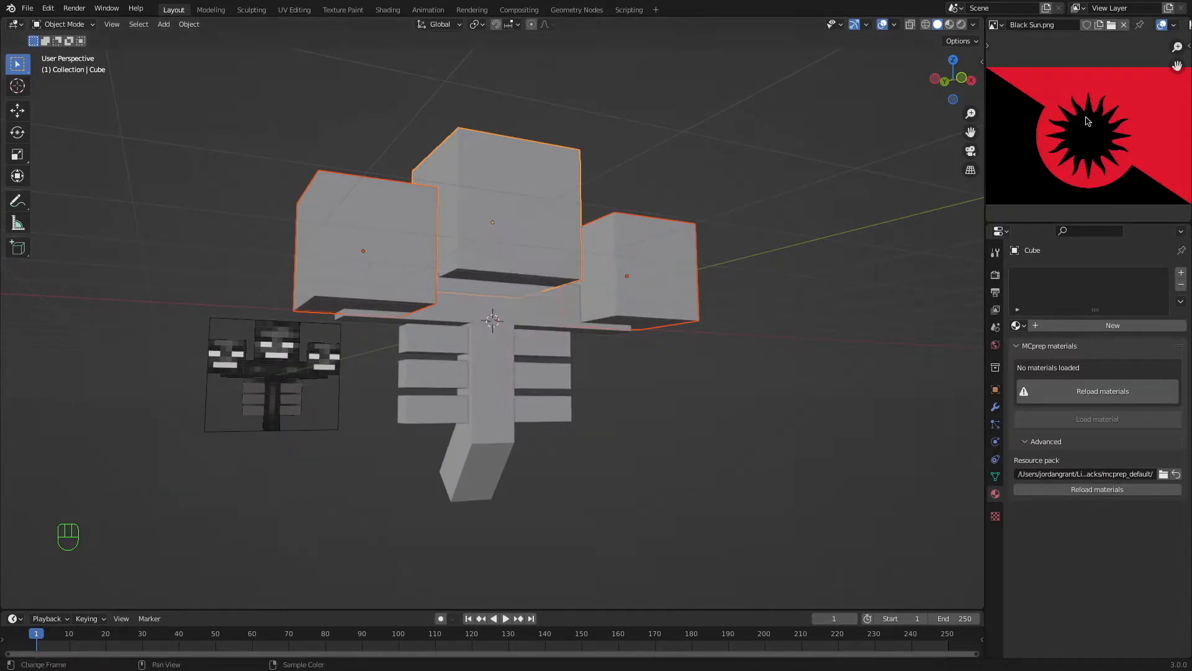
pyautogui.press('super+l')
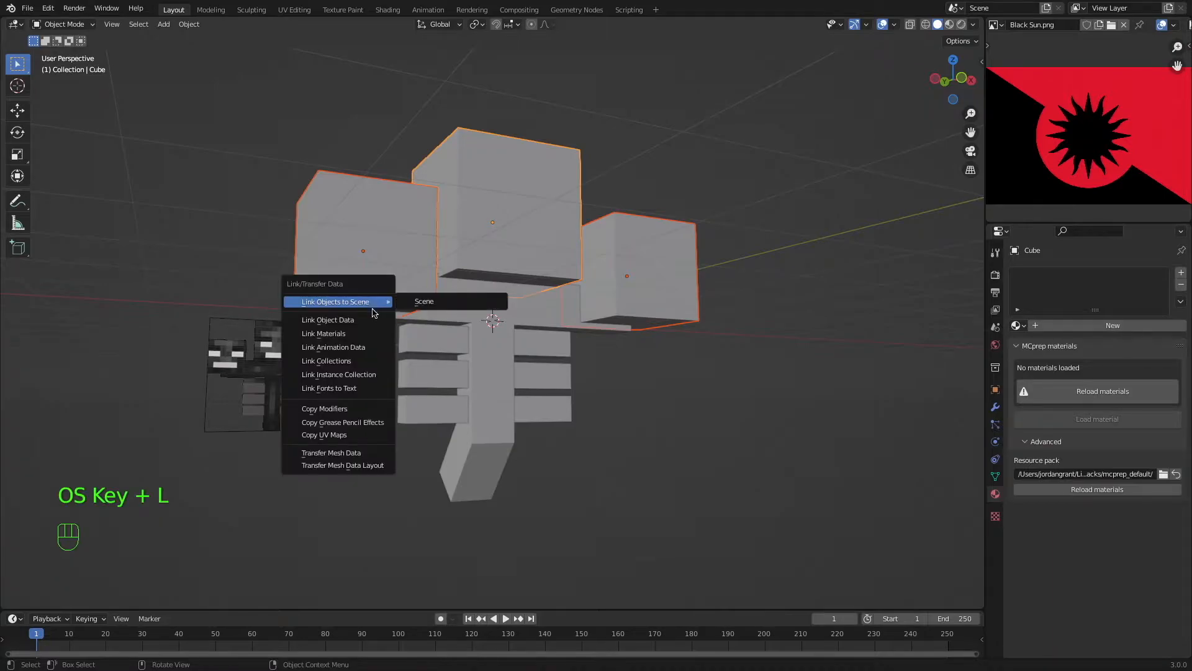
pyautogui.click(340, 335)
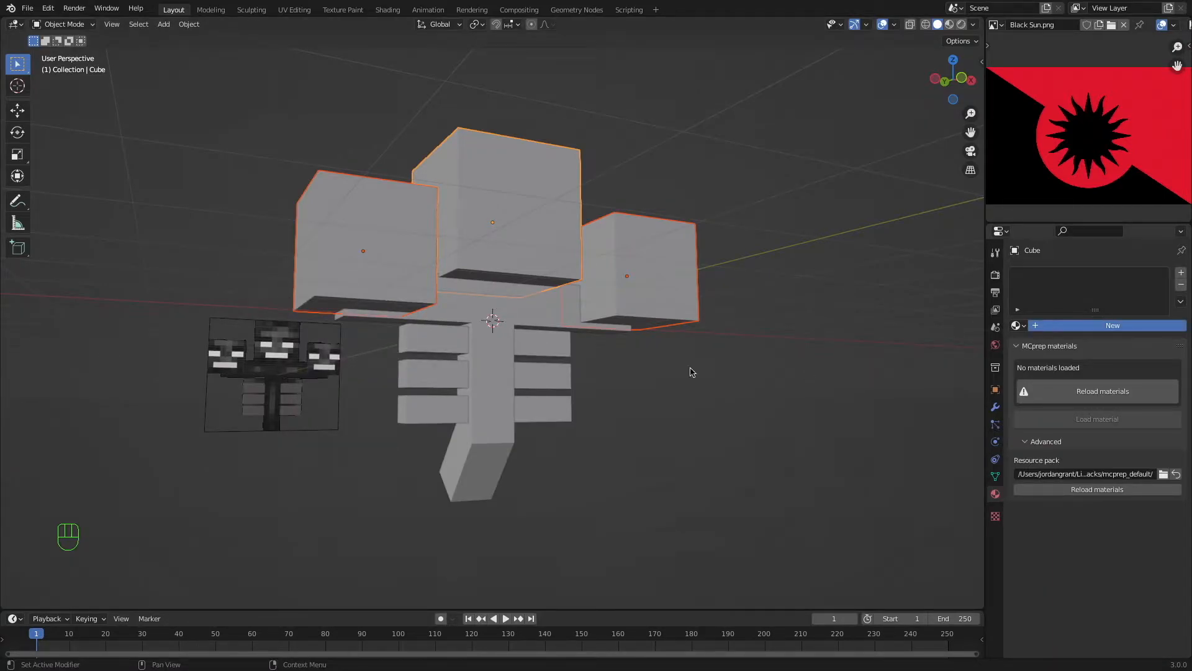
pyautogui.press('super+l')
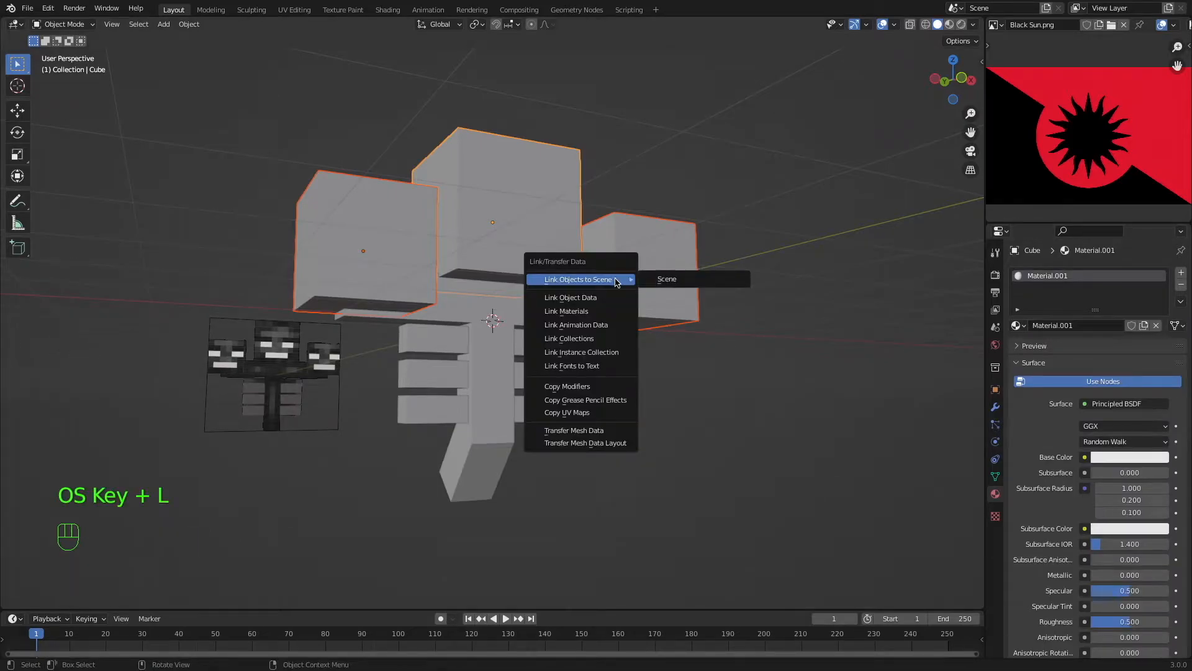
pyautogui.click(589, 311)
# Reselect the three heads with the middle one active and link its material to both side heads again.
pyautogui.click(554, 222)
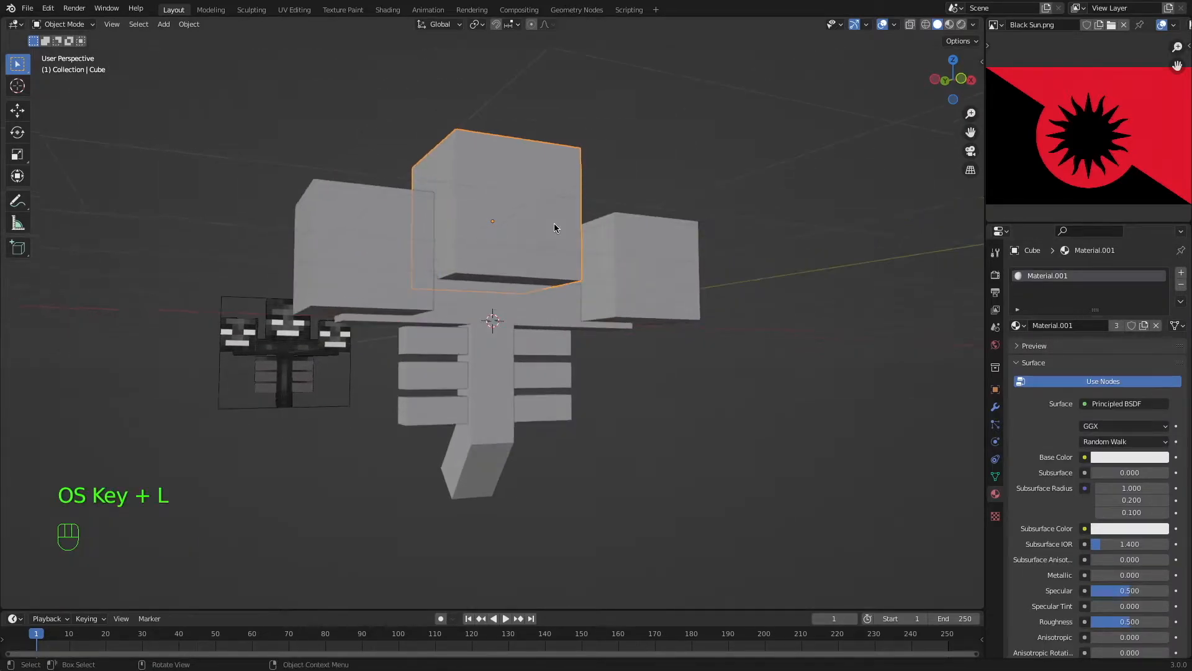
pyautogui.hotkey('shift', 'z')
pyautogui.hotkey('shift', 'z')
pyautogui.keyDown('shift'); pyautogui.click(637, 265); pyautogui.keyUp('shift')
pyautogui.keyDown('shift'); pyautogui.click(405, 252); pyautogui.keyUp('shift')
pyautogui.press('super+l')
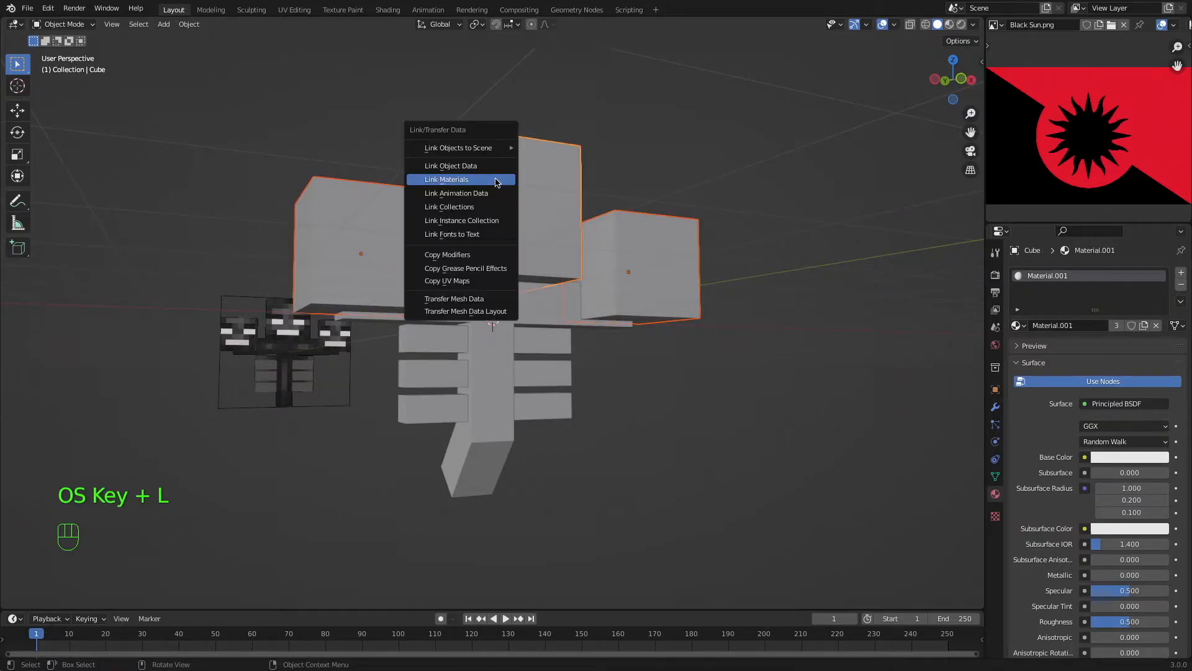
pyautogui.click(496, 180)
# Set the middle head material's base color to an image texture using 11d363dd6adab75be3135ece4902a05e.png from the Desktop.
pyautogui.click(546, 198)
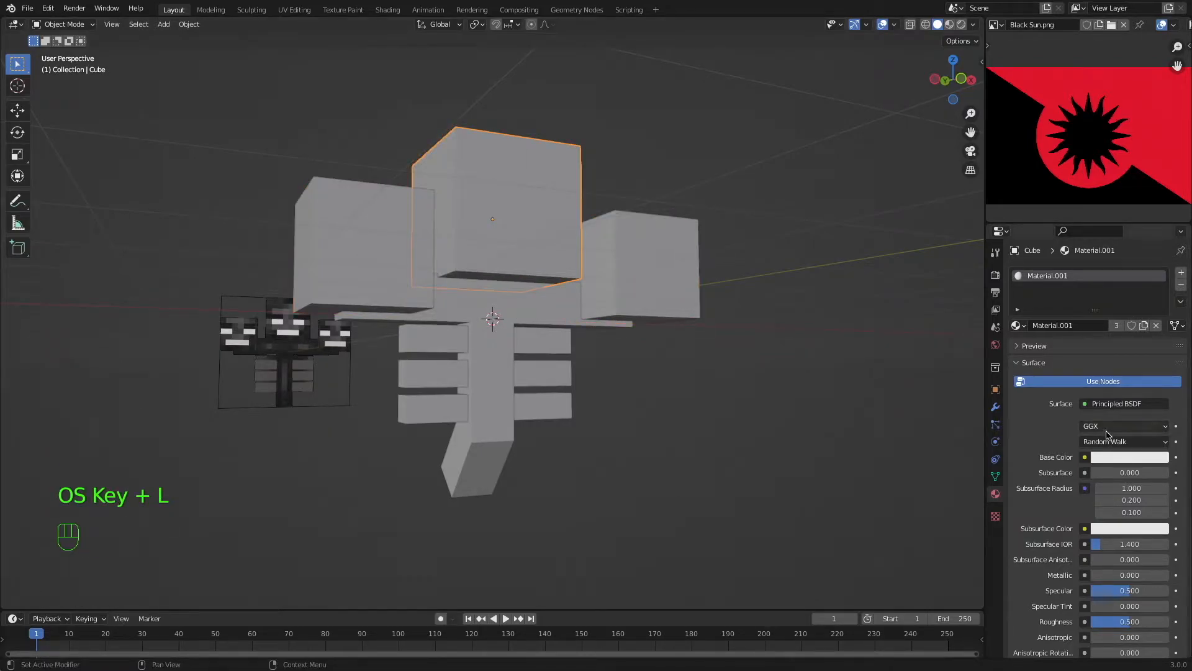
pyautogui.click(1089, 460)
pyautogui.click(863, 539)
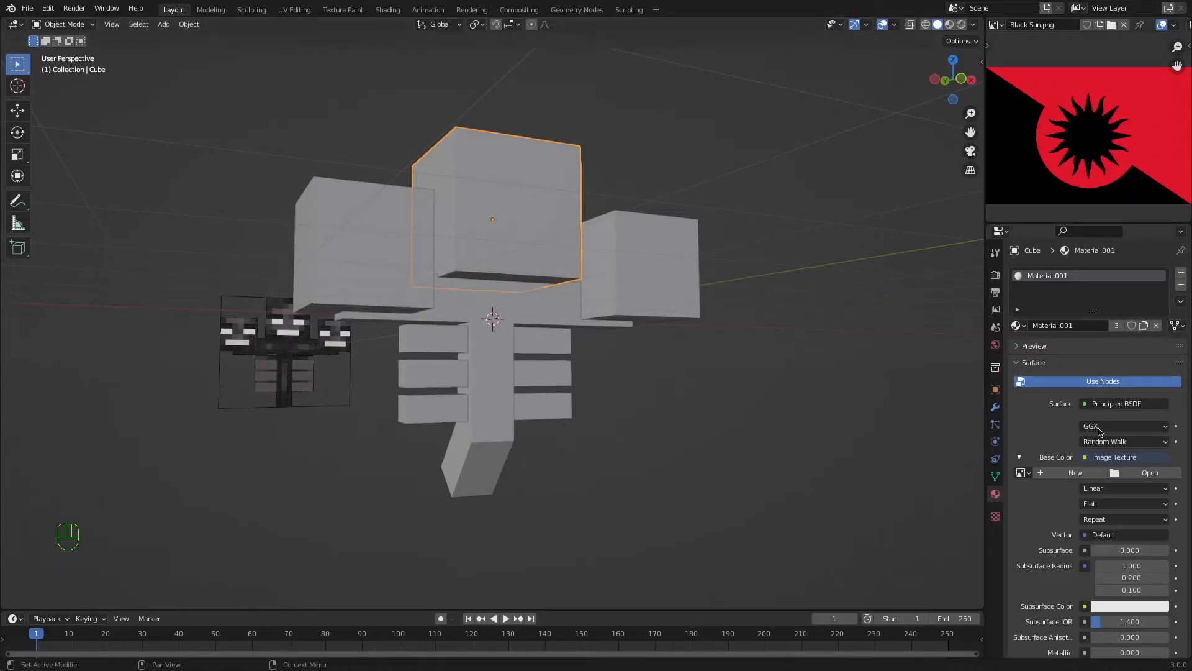
pyautogui.click(1150, 475)
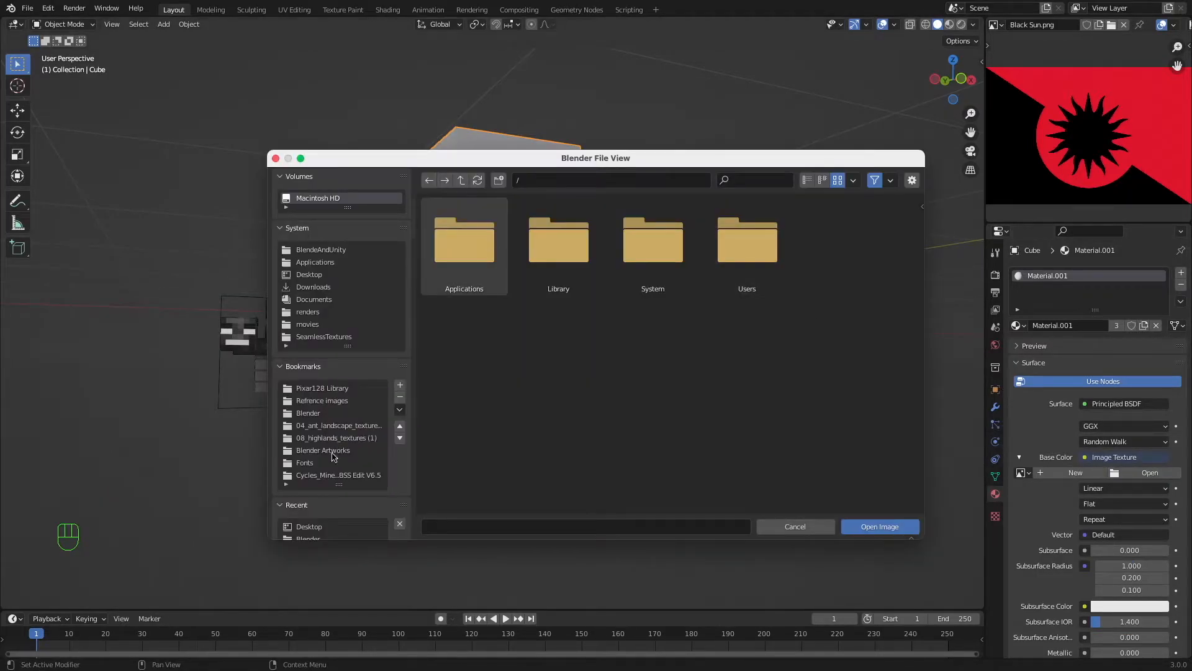
pyautogui.click(309, 527)
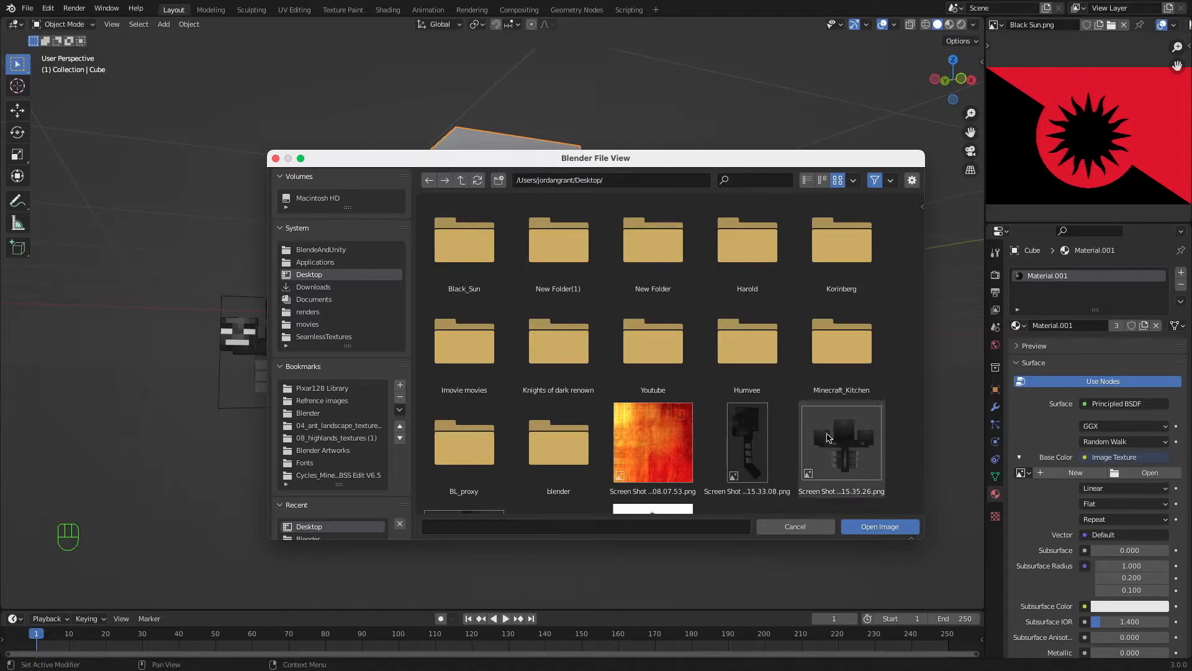
pyautogui.doubleClick(447, 428)
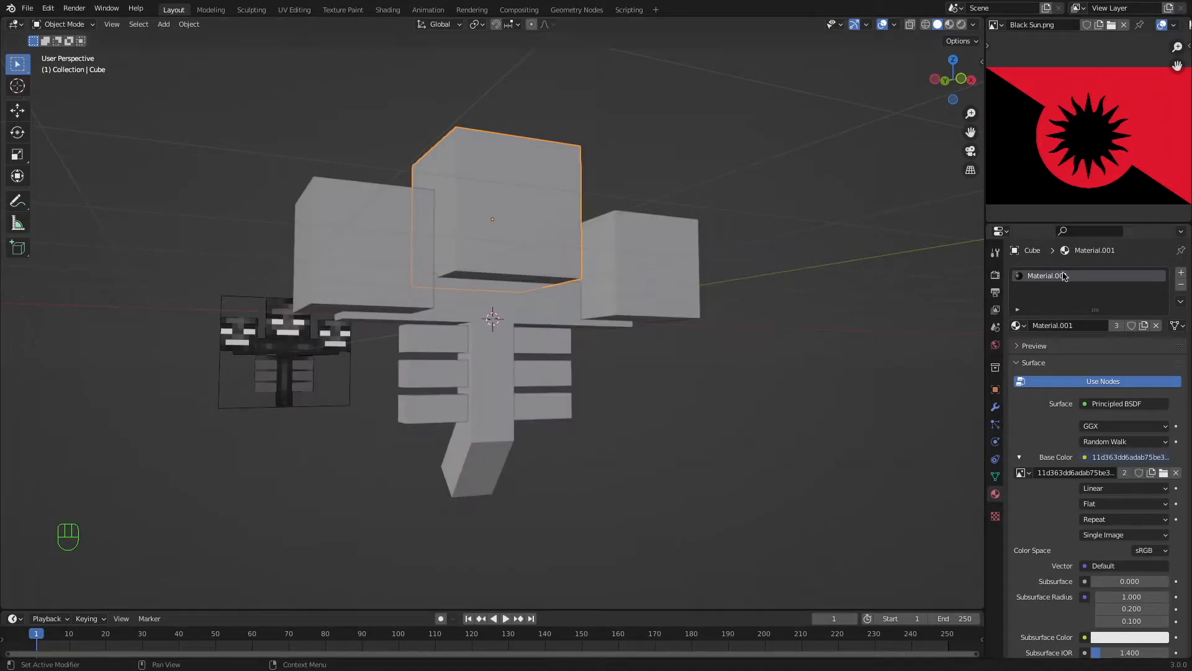
# Rename the heads' shared material to FrontFaceView.
pyautogui.write('Fi')
pyautogui.write('+')
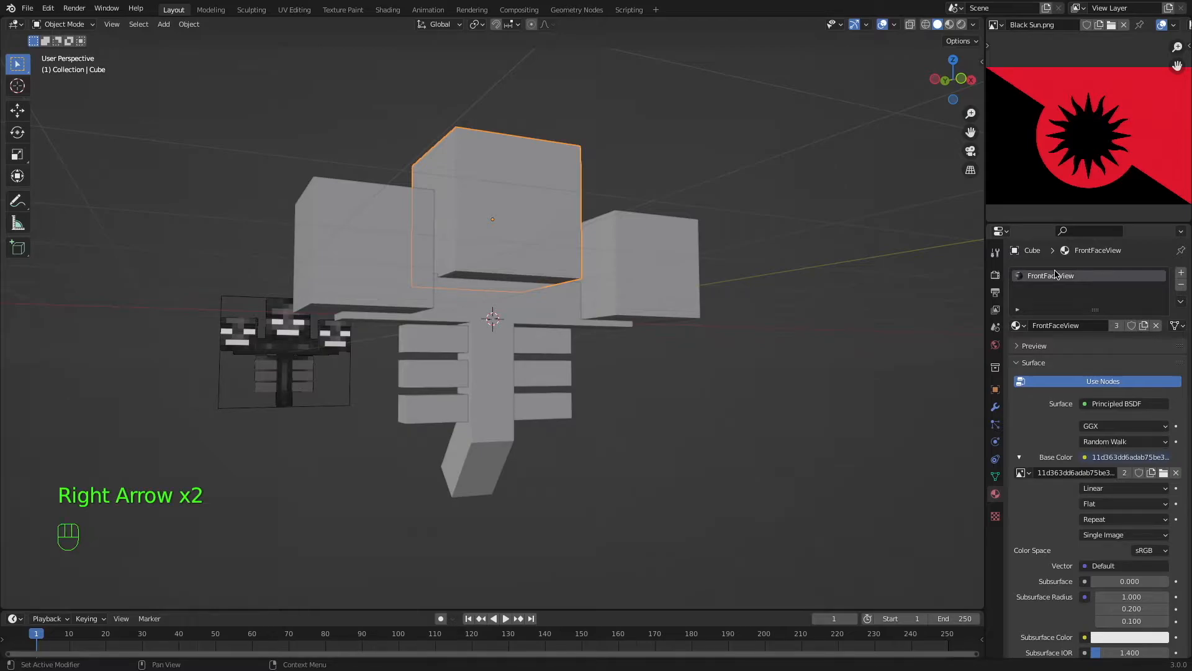
pyautogui.doubleClick(1056, 275)
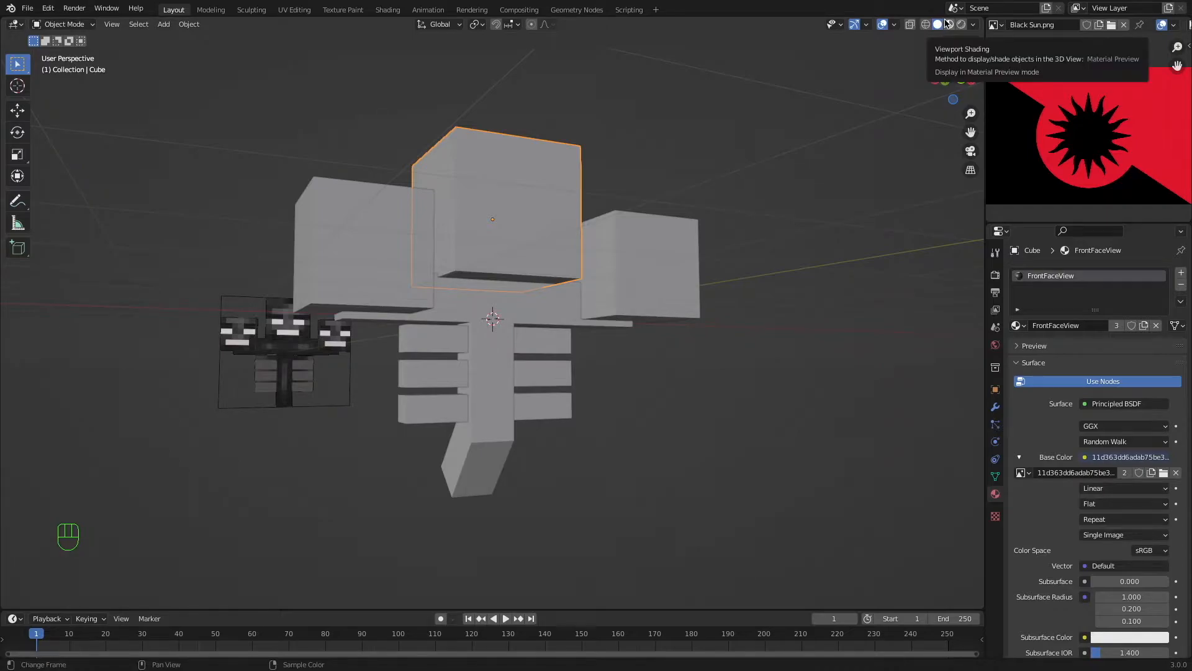
# Display the model in Material Preview shading and open the heads' mesh for editing in the UV Editing workspace.
pyautogui.click(949, 24)
pyautogui.moveTo(860, 221); pyautogui.dragTo(828, 235, button='middle')
pyautogui.press('Tab')
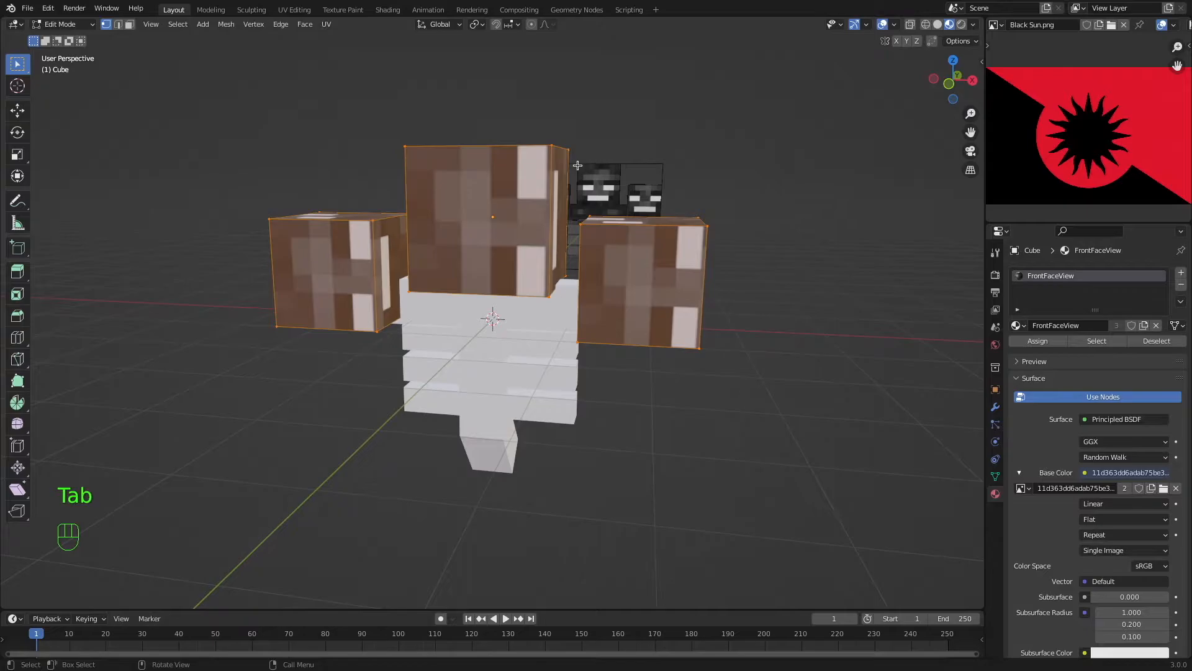
pyautogui.press('Tab')
pyautogui.click(295, 9)
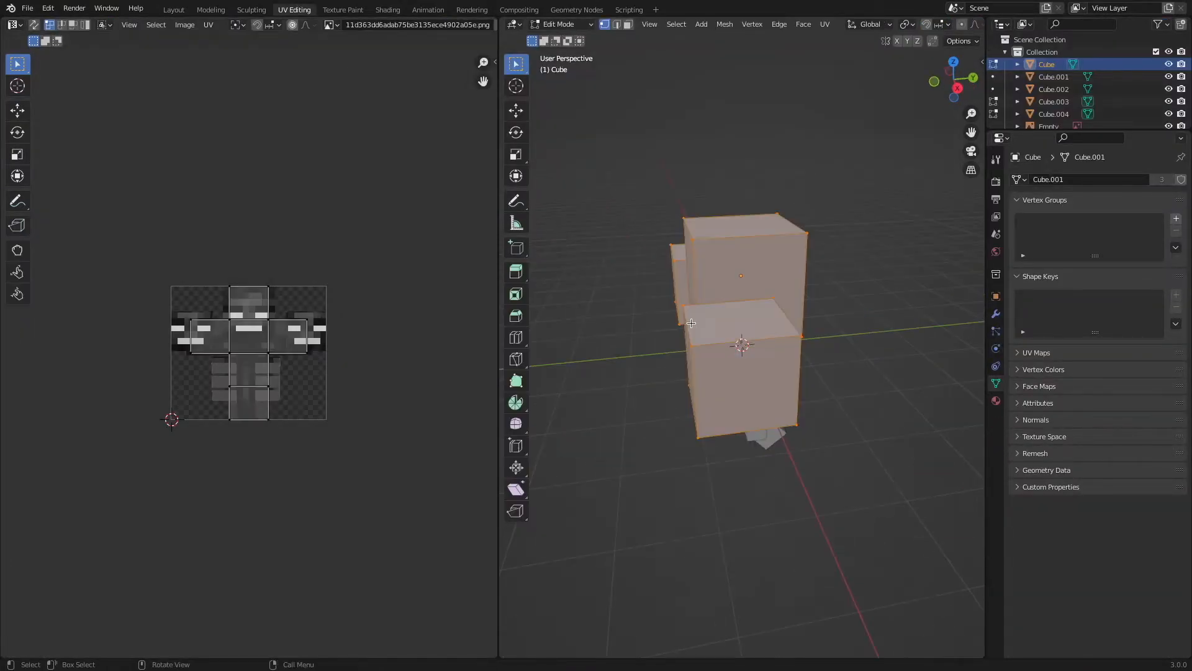
# Preview the materials in the UV workspace and select only the middle head's front face in face selection mode.
pyautogui.moveTo(691, 323); pyautogui.dragTo(567, 323, button='middle')
pyautogui.scroll(-14, 918, 24)
pyautogui.click(950, 25)
pyautogui.moveTo(800, 166); pyautogui.dragTo(616, 46, button='middle')
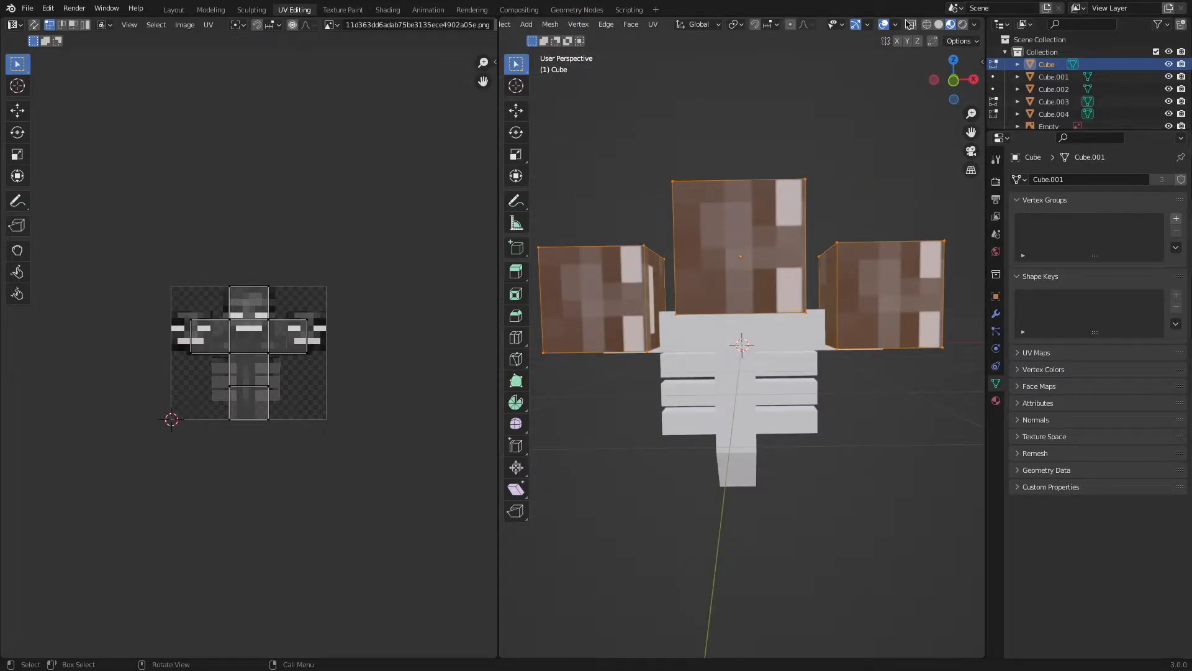
pyautogui.scroll(14, 677, 25)
pyautogui.click(629, 24)
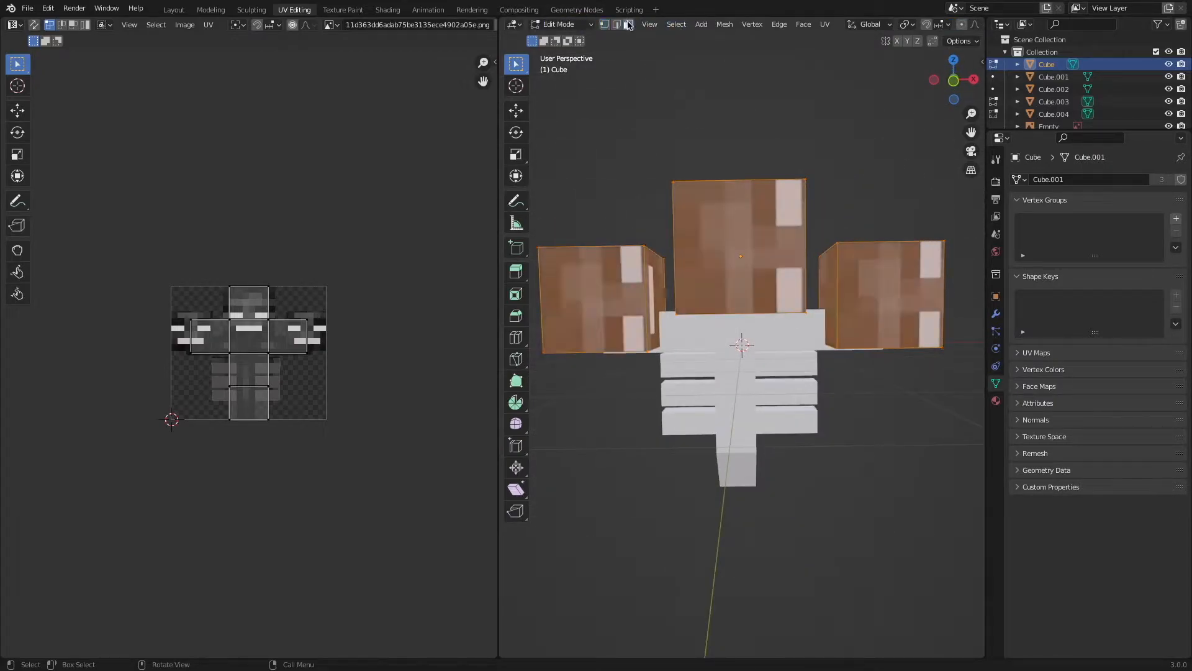
pyautogui.click(760, 210)
pyautogui.scroll(4, 383, 363)
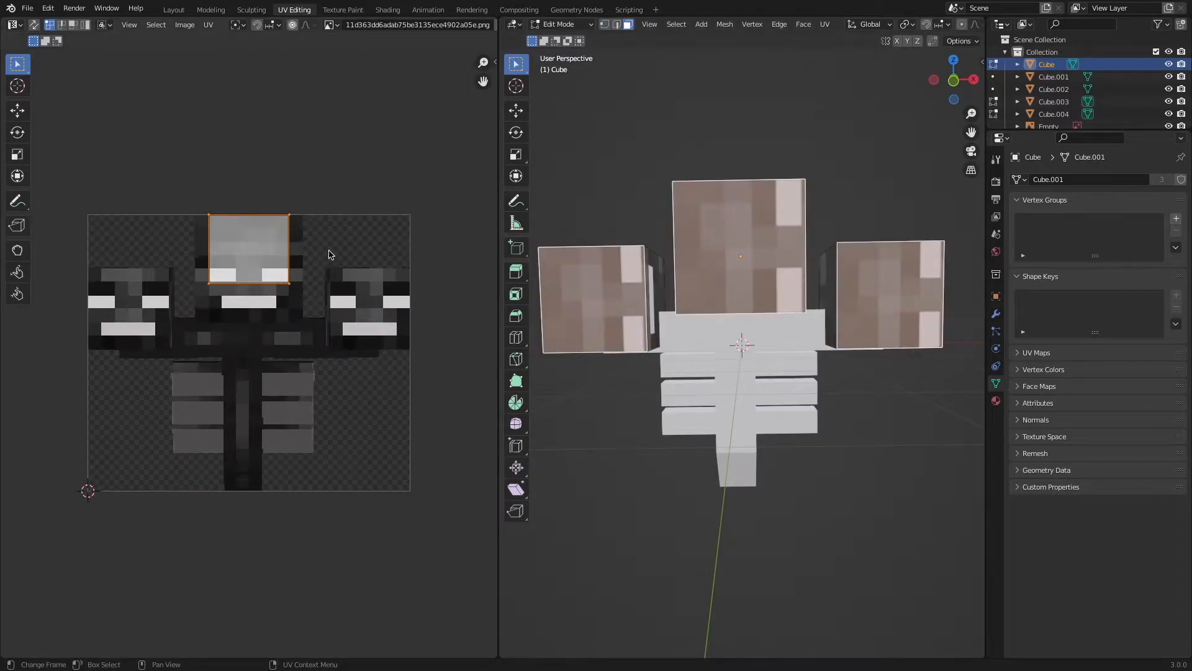
# Scale and move the front face's UV island to roughly cover the central Wither face in the texture.
pyautogui.press('s')
pyautogui.click(351, 242)
pyautogui.press('g')
pyautogui.click(352, 263)
pyautogui.press('s')
pyautogui.click(353, 257)
pyautogui.press('g')
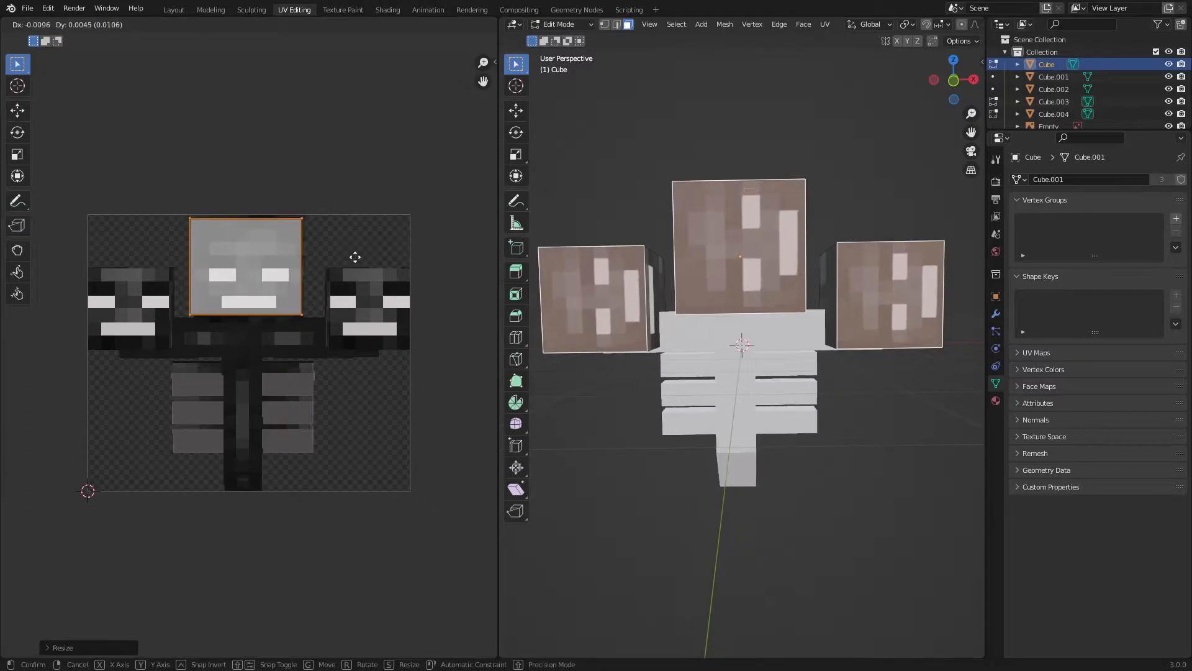
pyautogui.click(355, 259)
# Fine-tune the UV island's position and its X and Y scale to fit the edges of the central Wither face.
pyautogui.scroll(3, 357, 261)
pyautogui.keyDown('shift'); pyautogui.scroll(6, 348, 252); pyautogui.keyUp('shift')
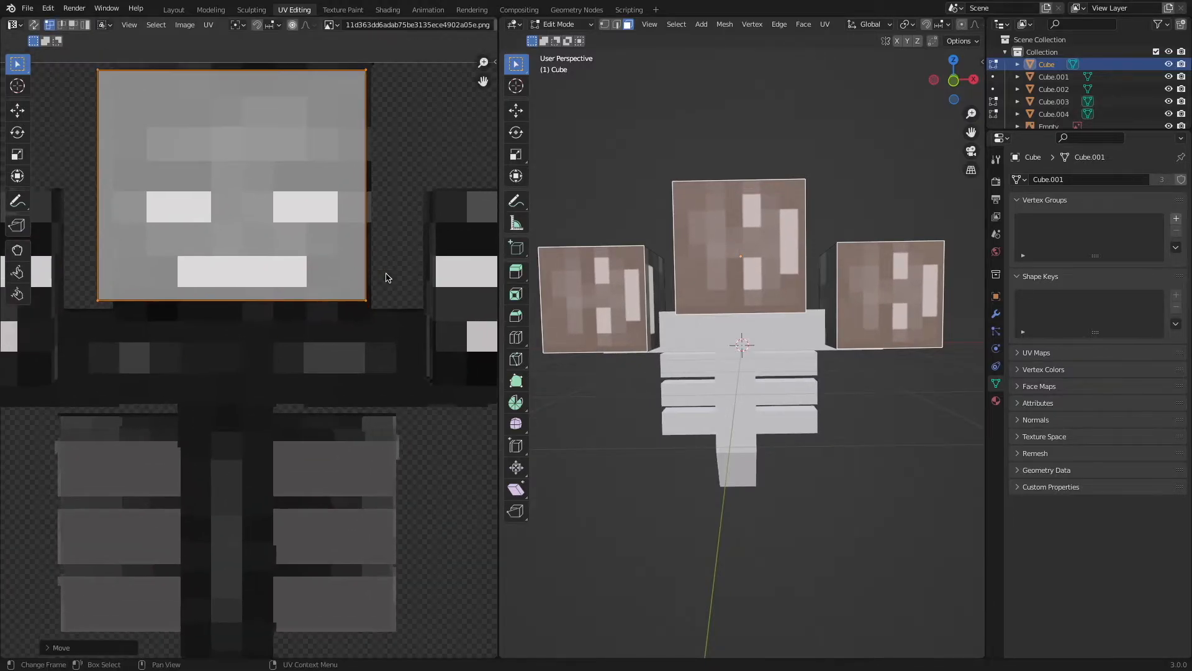
pyautogui.press('g')
pyautogui.click(320, 234)
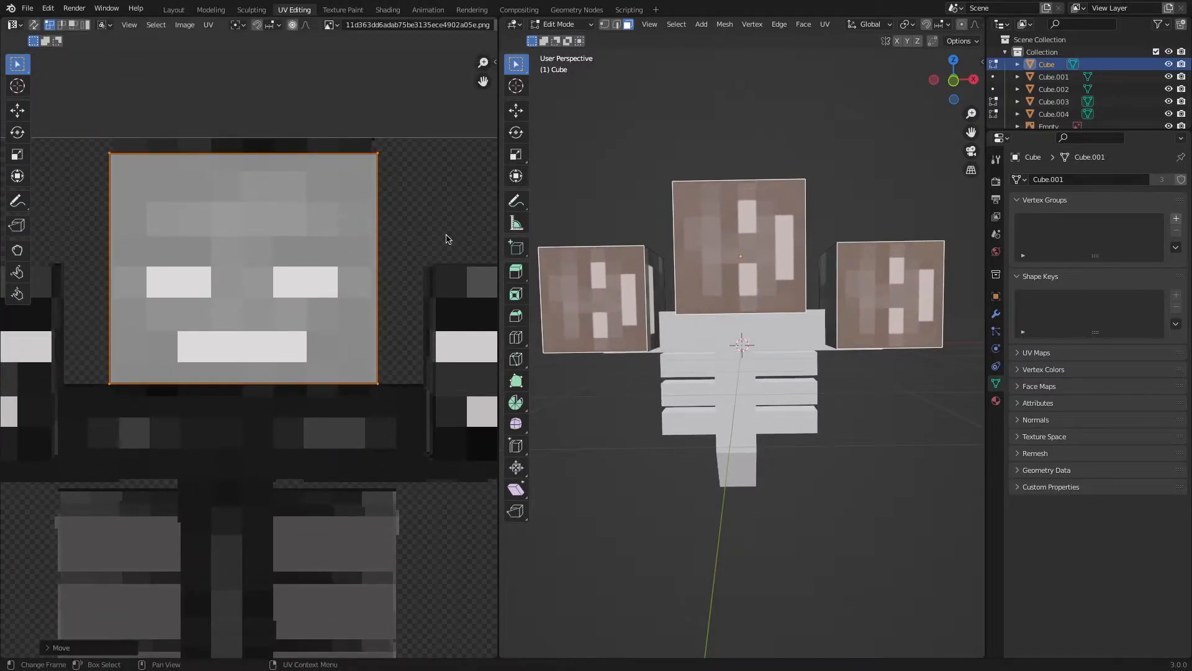
pyautogui.press('s')
pyautogui.press('x')
pyautogui.click(438, 234)
pyautogui.press('g')
pyautogui.click(436, 231)
pyautogui.press('s')
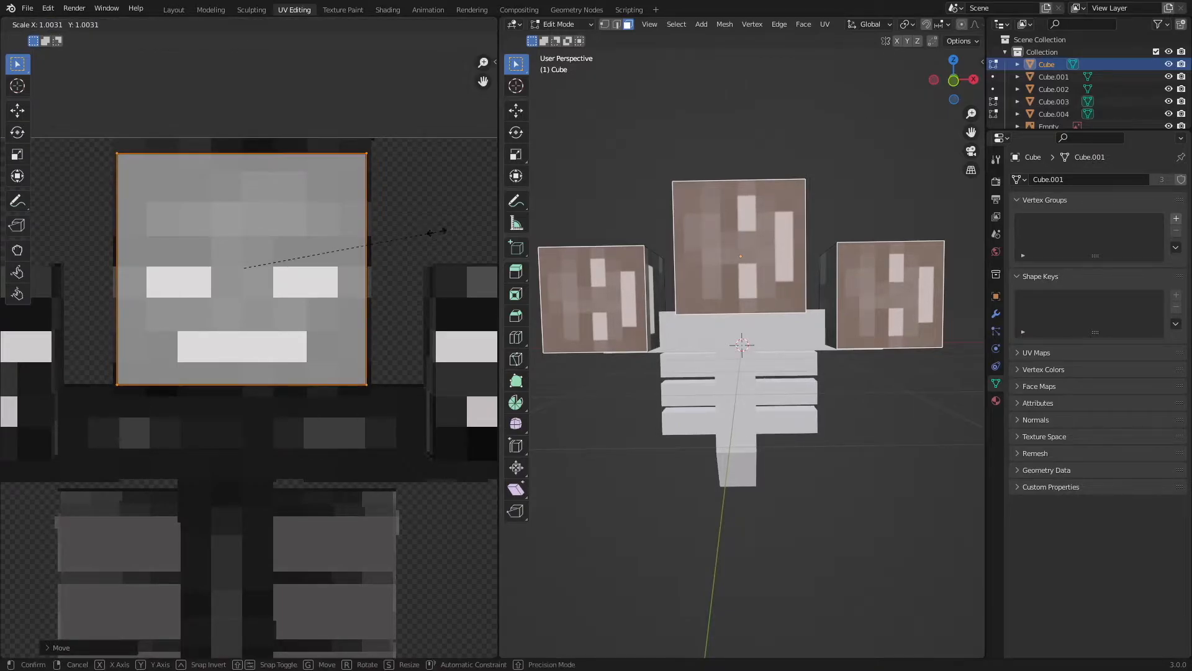
pyautogui.click(438, 232)
pyautogui.press('s')
pyautogui.press('y')
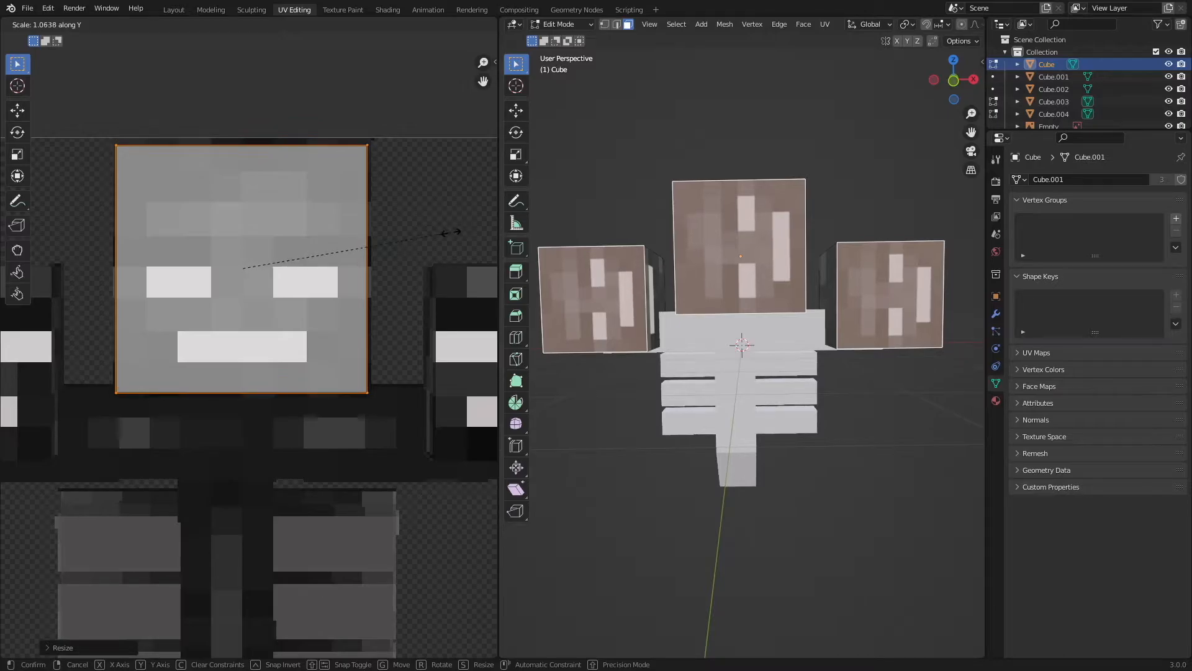
pyautogui.click(450, 227)
# Rotate the front face's UV island by 90 degrees, return to Object Mode and check the textured heads from an angle.
pyautogui.write('r')
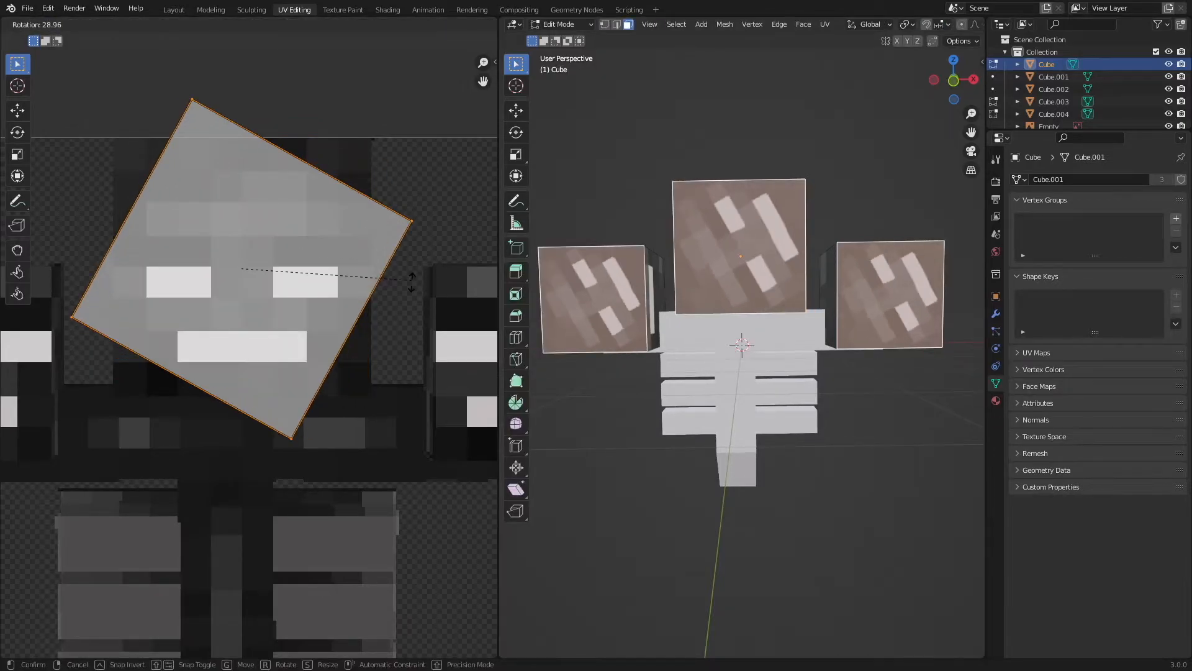
pyautogui.write('90')
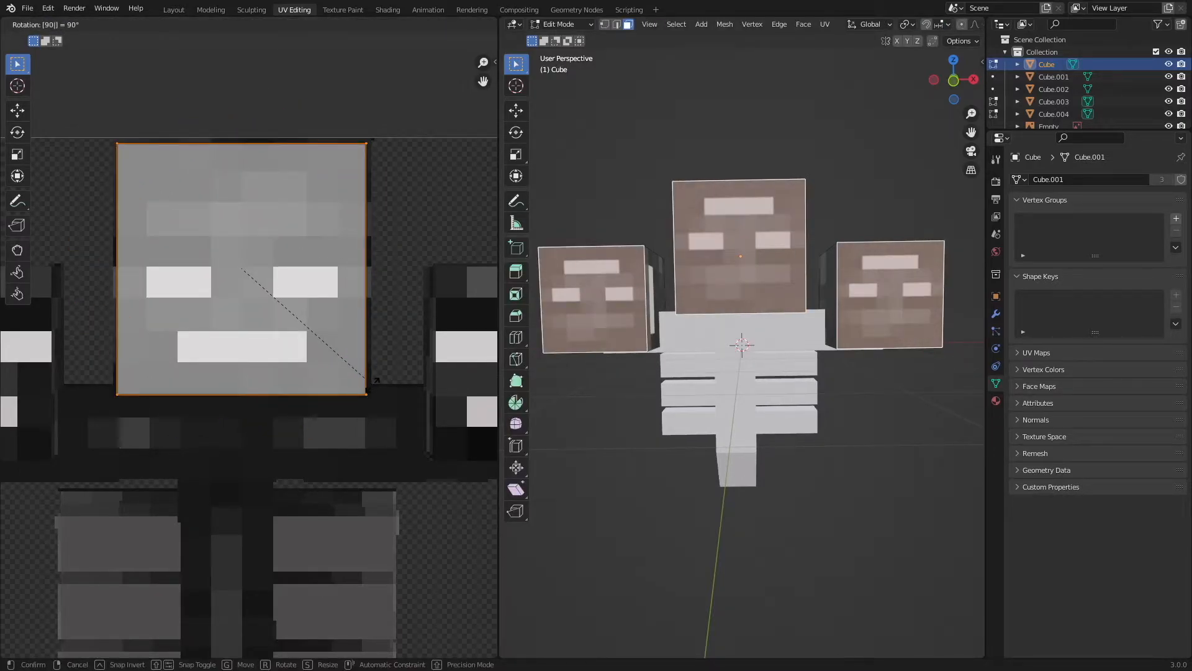
pyautogui.press('Return')
pyautogui.press('Tab')
pyautogui.moveTo(842, 385); pyautogui.dragTo(914, 380, button='middle')
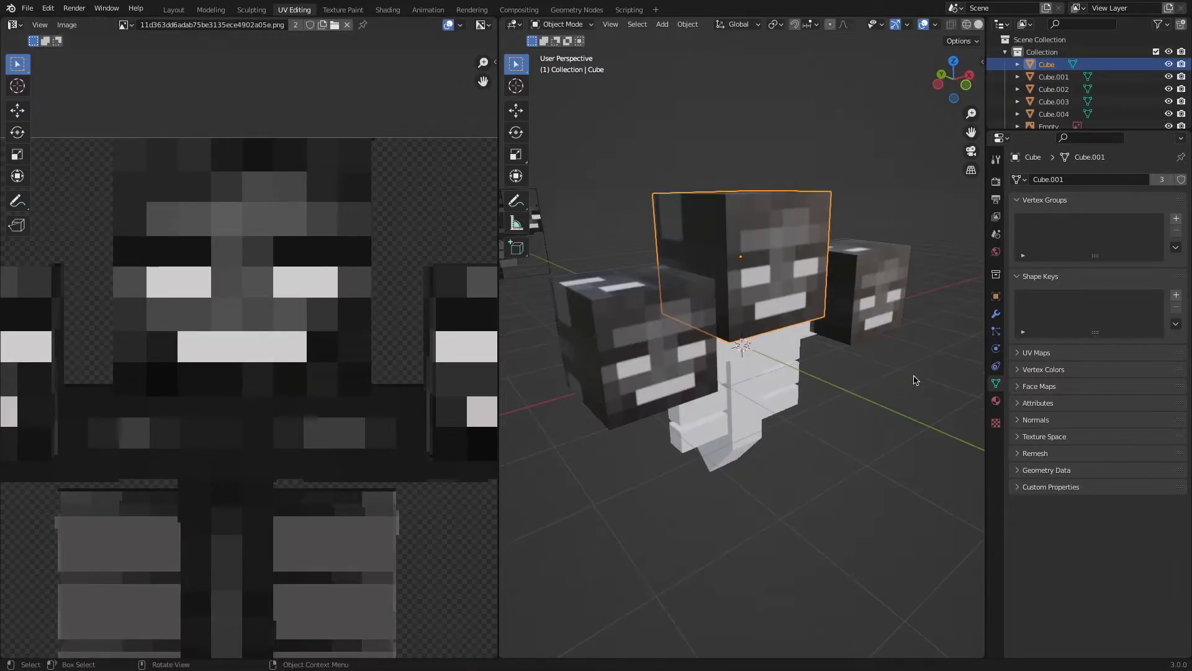
# Set the FrontFaceView image texture's interpolation to Closest and check the sharpness of the pixels on the heads.
pyautogui.scroll(10, 914, 380)
pyautogui.scroll(2, 914, 380)
pyautogui.scroll(-1, 910, 372)
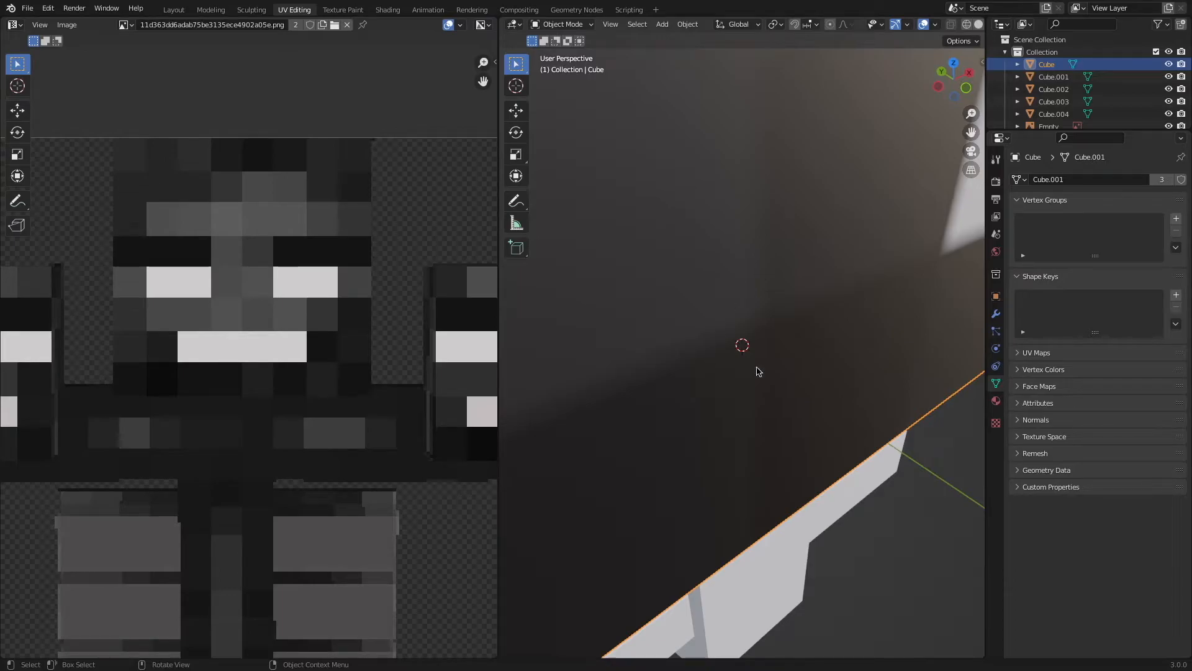
pyautogui.click(996, 402)
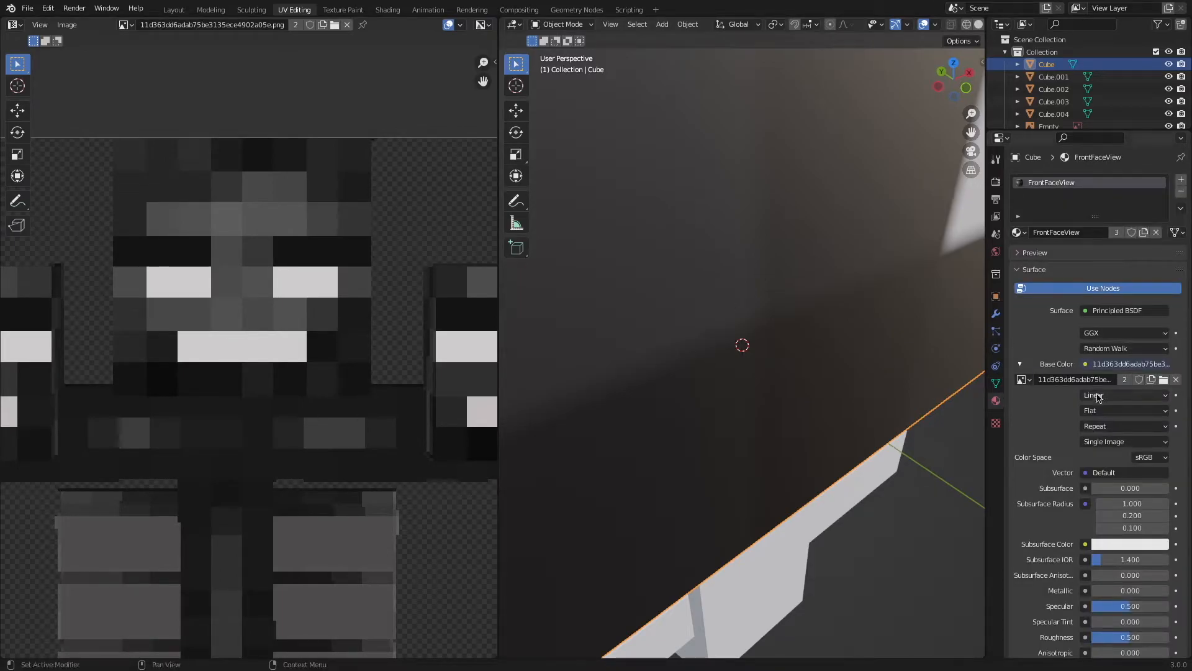
pyautogui.scroll(8, 354, 352)
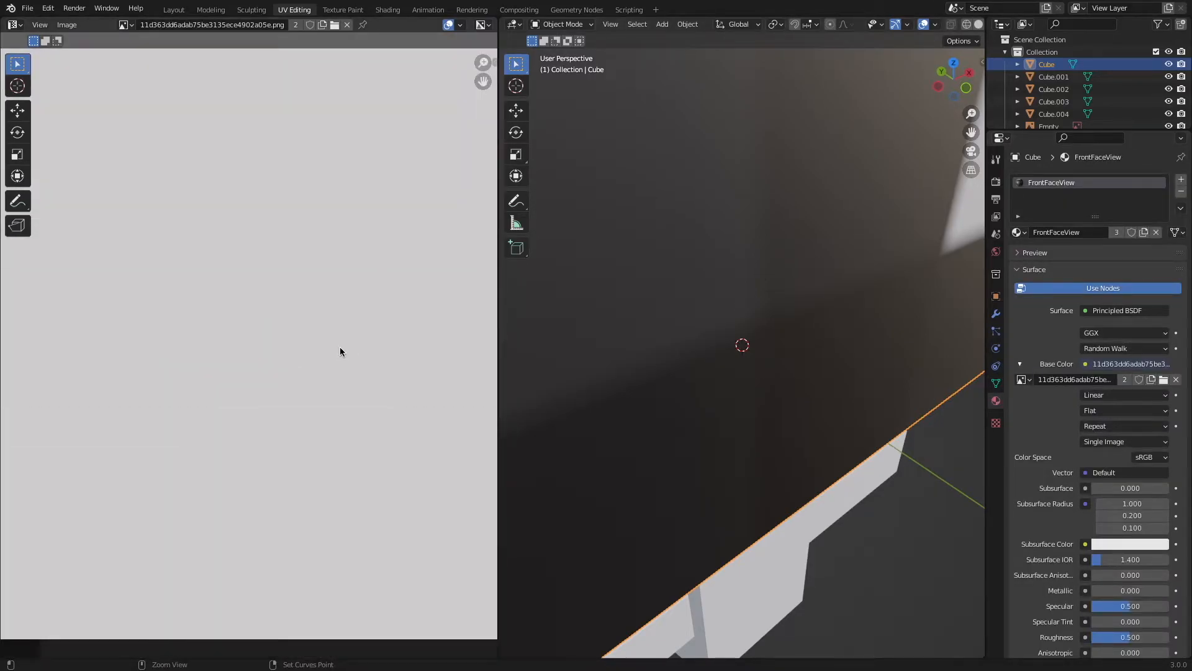
pyautogui.scroll(-5, 340, 348)
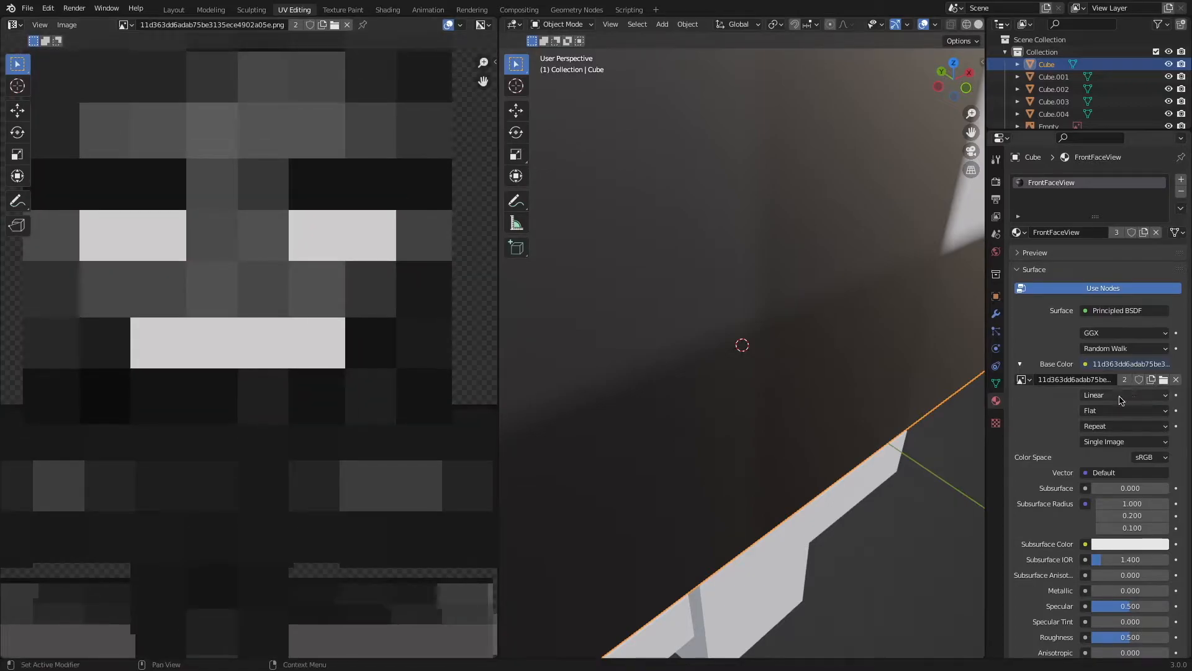
pyautogui.click(1122, 399)
pyautogui.click(1115, 410)
pyautogui.scroll(-3, 813, 336)
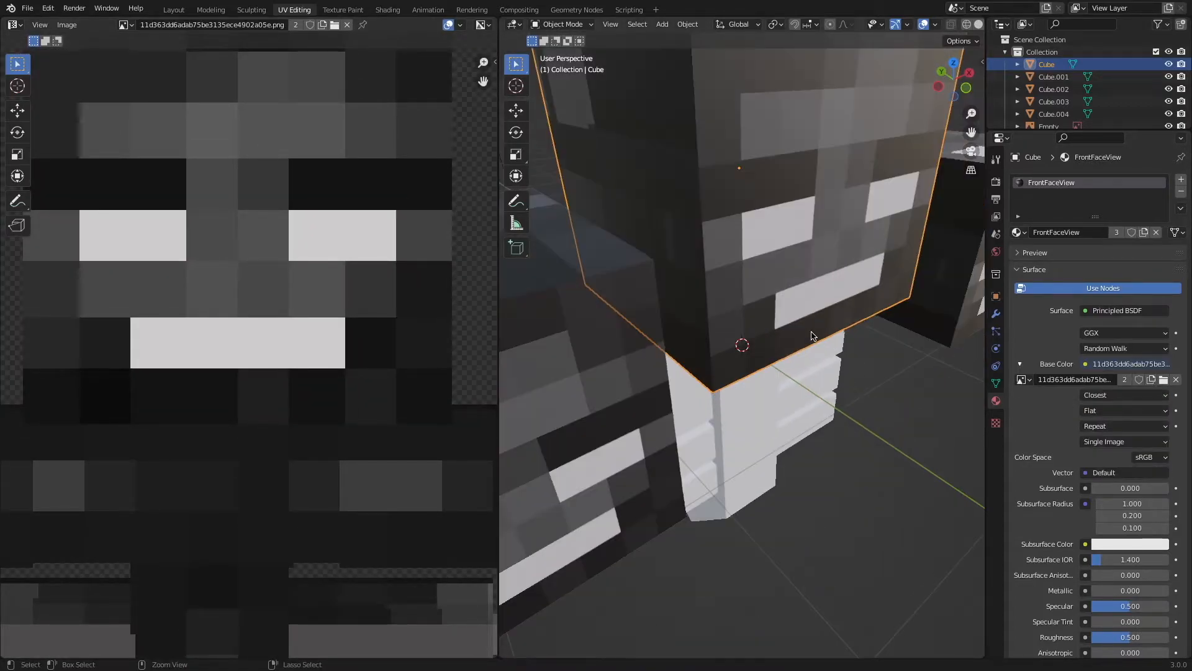
pyautogui.scroll(-3, 811, 336)
pyautogui.scroll(8, 811, 330)
pyautogui.scroll(-4, 807, 336)
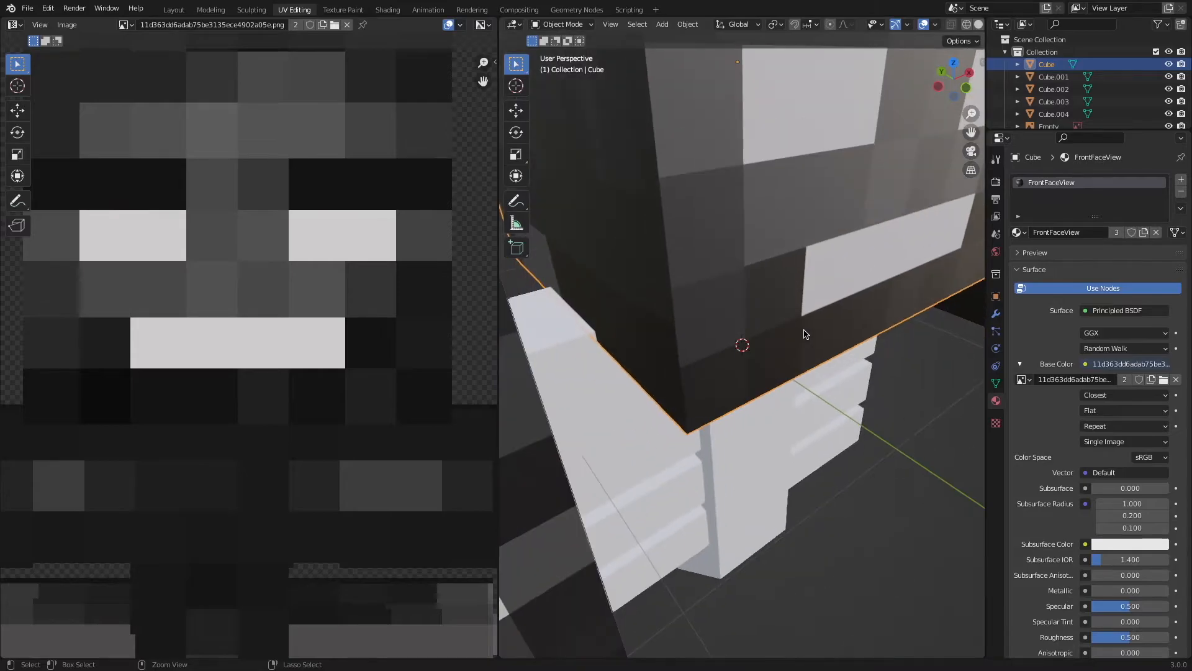
# Add a second material named BackHeadView to the central head and rename the first material FrontHeadView.
pyautogui.scroll(3, 805, 334)
pyautogui.scroll(-7, 805, 334)
pyautogui.moveTo(804, 334); pyautogui.dragTo(1191, 179, button='middle')
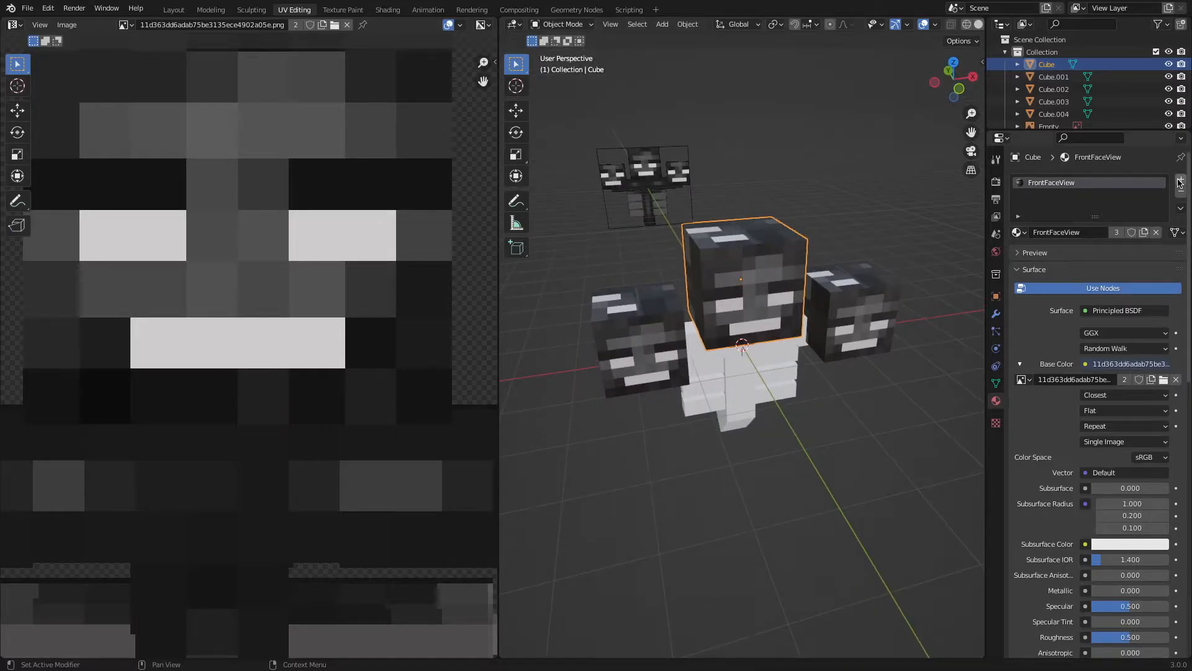
pyautogui.click(1181, 180)
pyautogui.click(1070, 257)
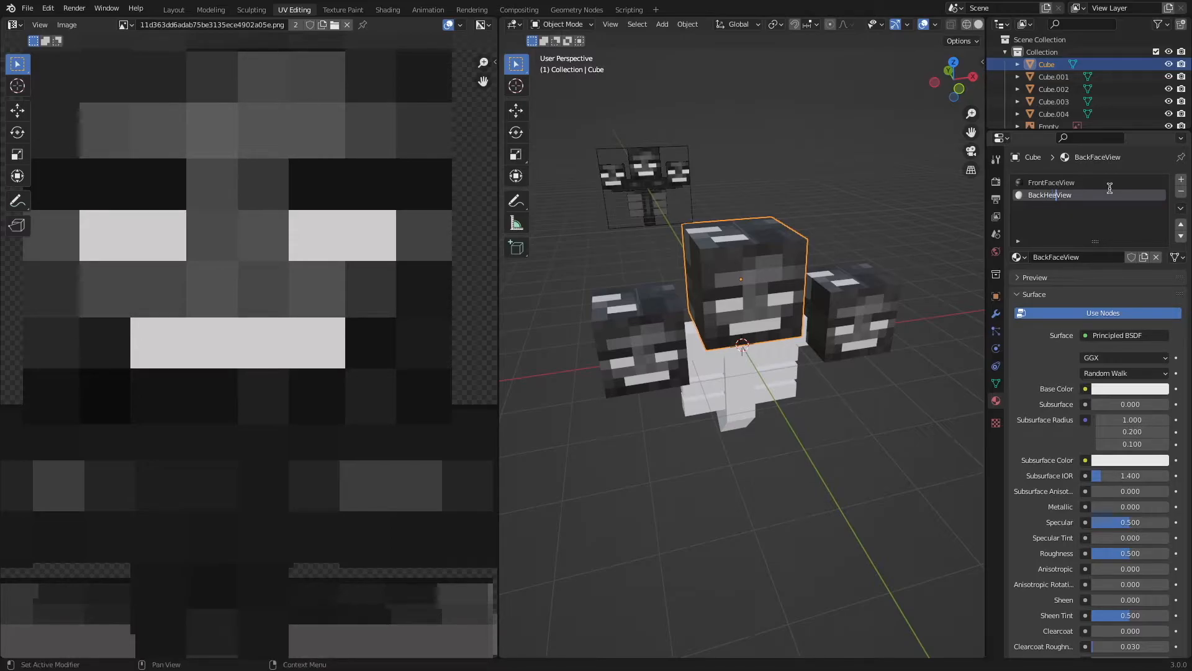
pyautogui.click(1057, 182)
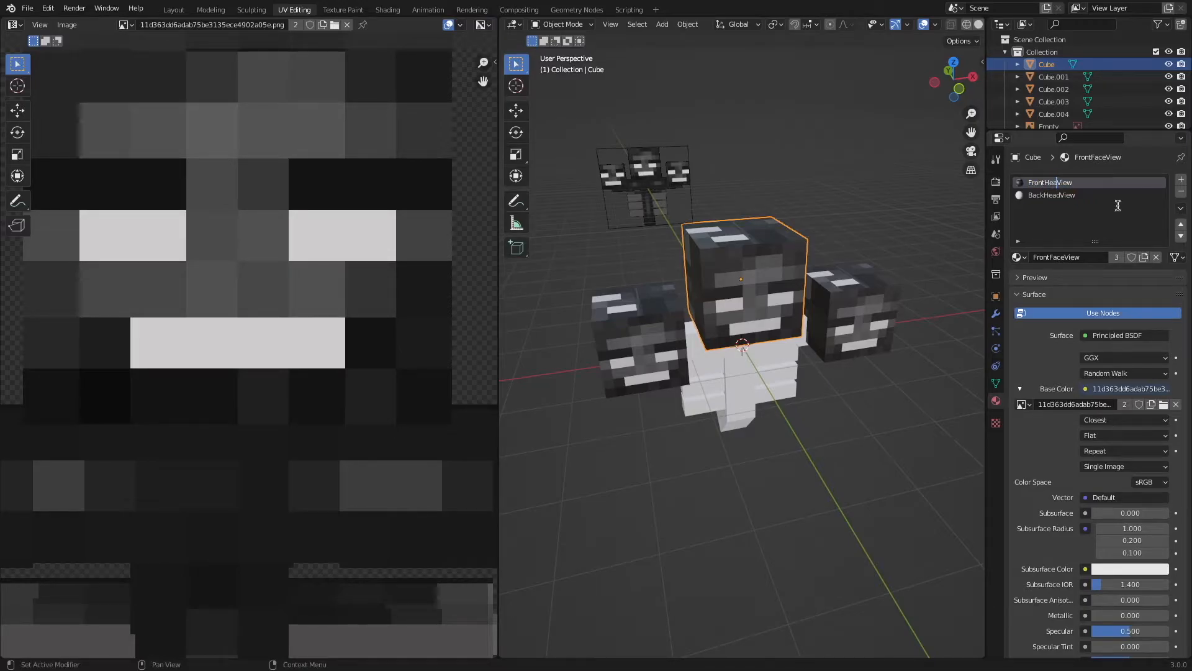
pyautogui.click(1050, 222)
# Give the BackHeadView material an image texture as Base Color, loading Screen Shot 2021-12-23 at 15.35.26.png from the Desktop folder.
pyautogui.click(1052, 196)
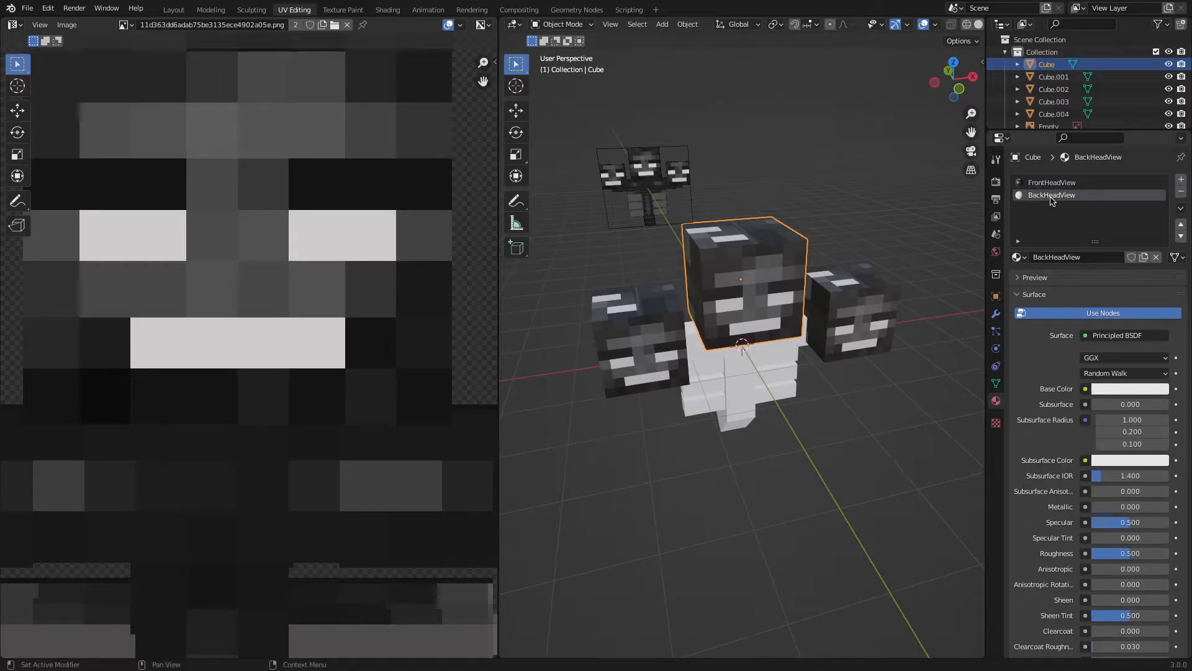
pyautogui.click(1086, 389)
pyautogui.click(826, 487)
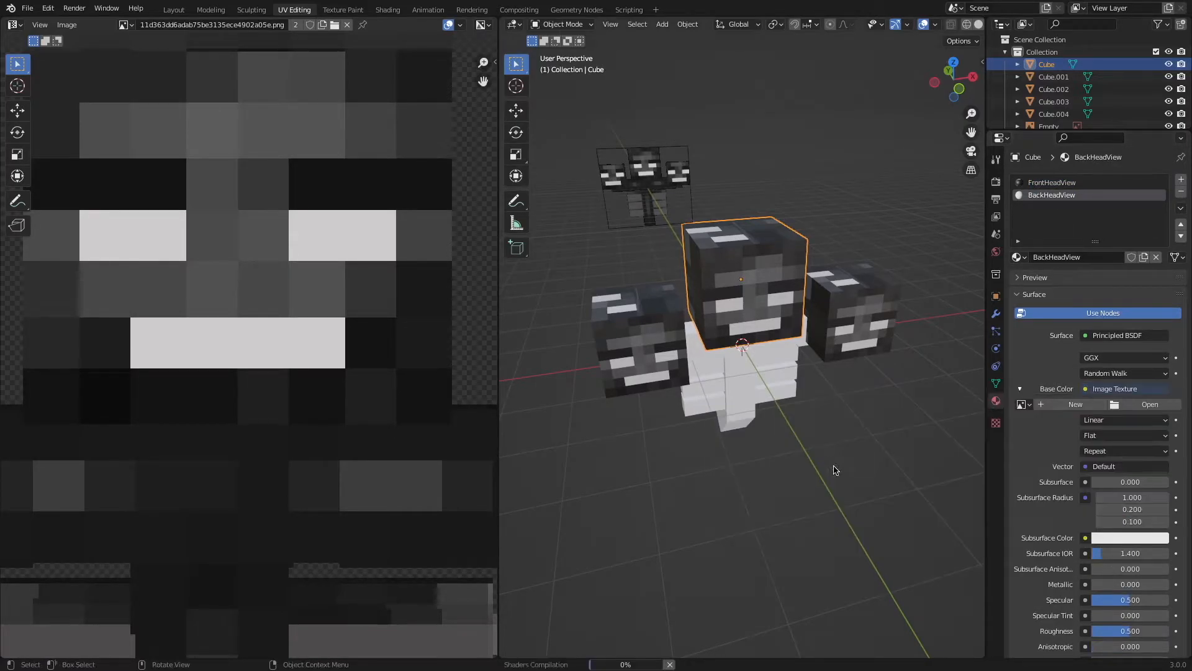
pyautogui.click(1148, 405)
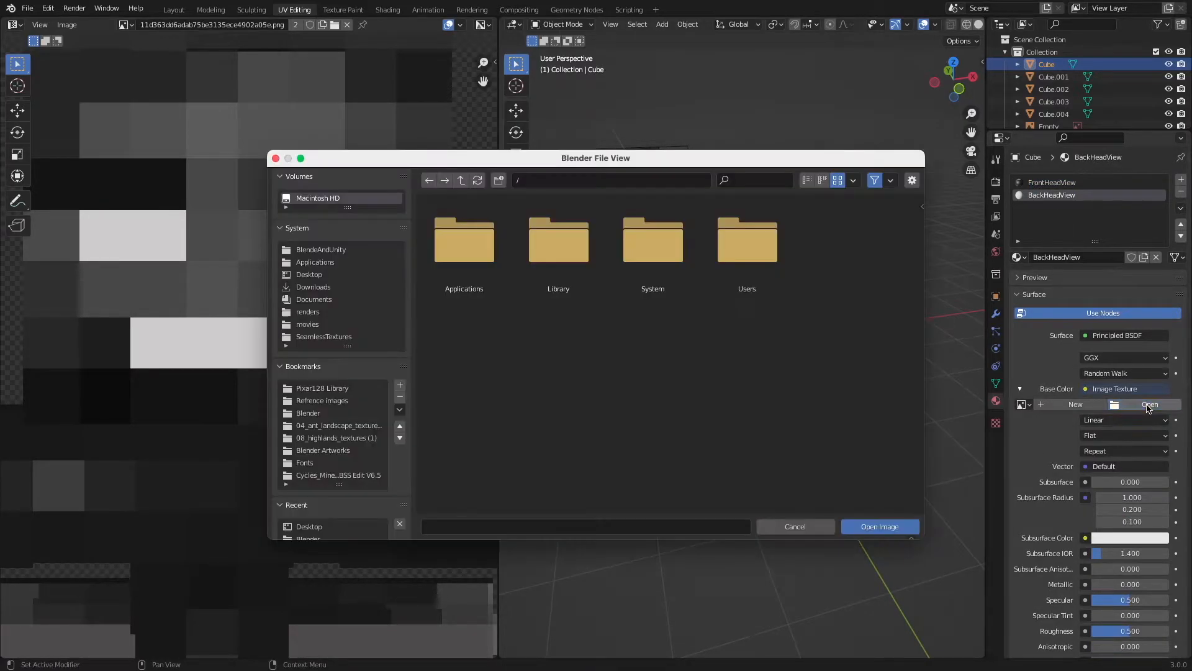
pyautogui.click(317, 527)
pyautogui.scroll(-2, 808, 372)
pyautogui.doubleClick(853, 397)
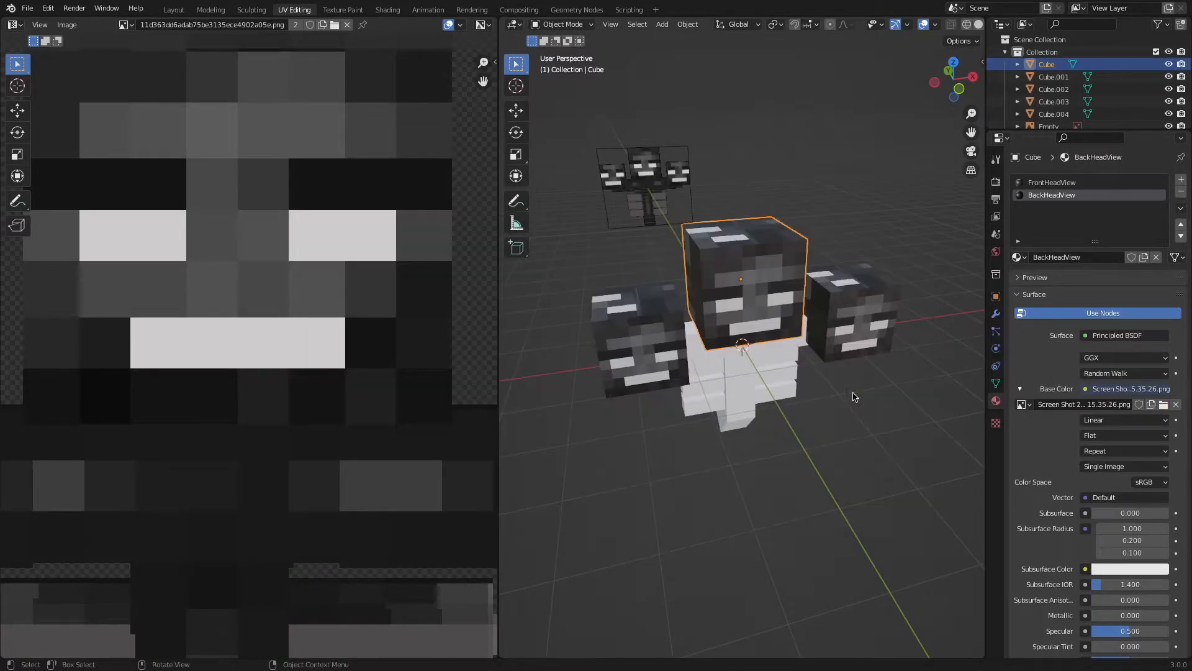
# Assign the BackHeadView material to the back faces of the heads and check the result from behind in Object Mode.
pyautogui.press('Tab')
pyautogui.moveTo(838, 391); pyautogui.dragTo(730, 290, button='middle')
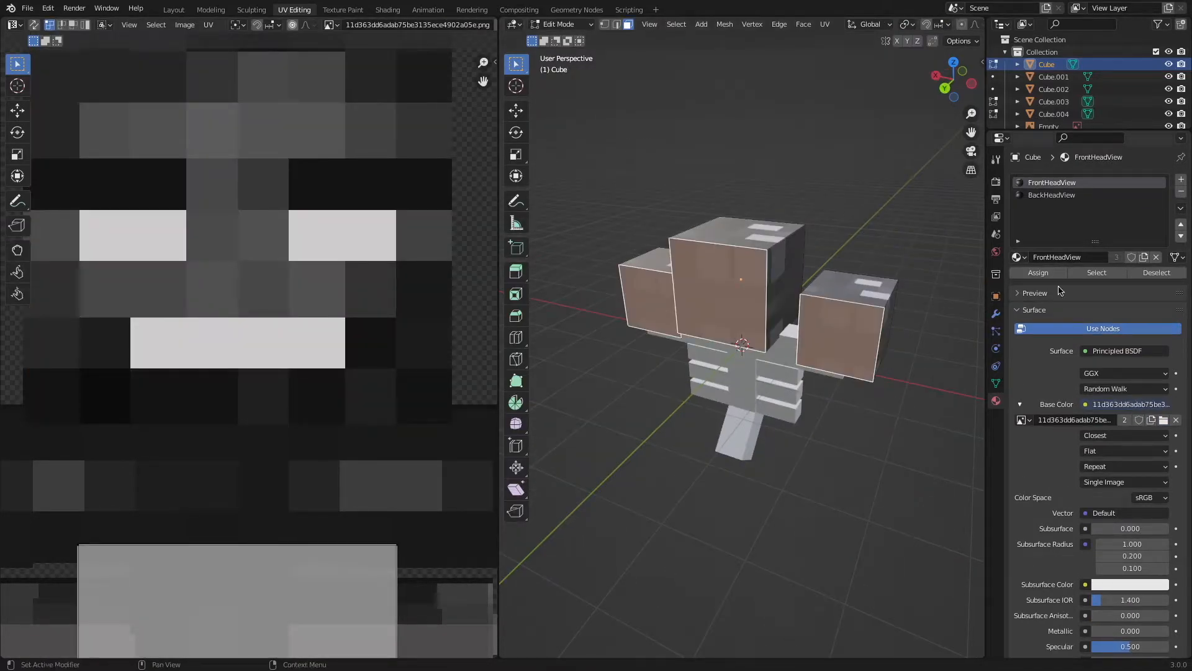
pyautogui.click(1055, 192)
pyautogui.click(1057, 274)
pyautogui.press('Tab')
pyautogui.moveTo(718, 292); pyautogui.dragTo(767, 282, button='middle')
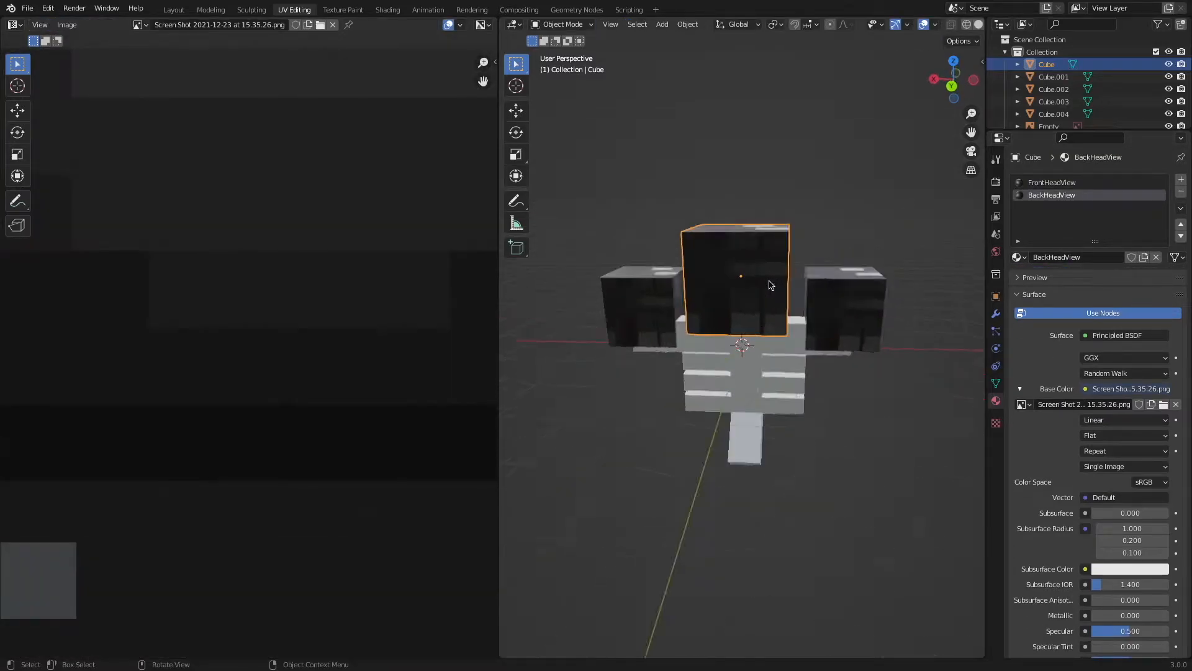
# Move and scale the back face's UV island to roughly cover the central head in the back-view texture.
pyautogui.press('Tab')
pyautogui.keyDown('ctrl'); pyautogui.moveTo(426, 337); pyautogui.dragTo(426, 362, button='middle'); pyautogui.keyUp('ctrl')
pyautogui.scroll(-7, 426, 362)
pyautogui.scroll(2, 422, 371)
pyautogui.press('a')
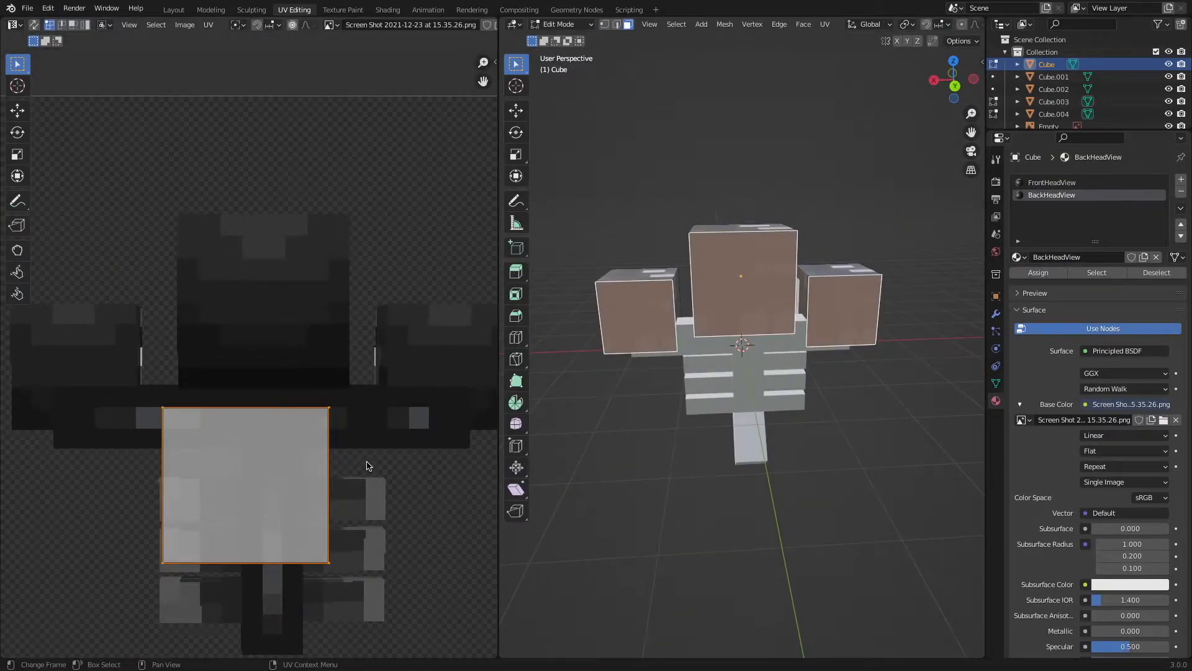
pyautogui.press('g')
pyautogui.click(387, 277)
pyautogui.press('s')
pyautogui.click(397, 277)
pyautogui.press('g')
pyautogui.click(396, 278)
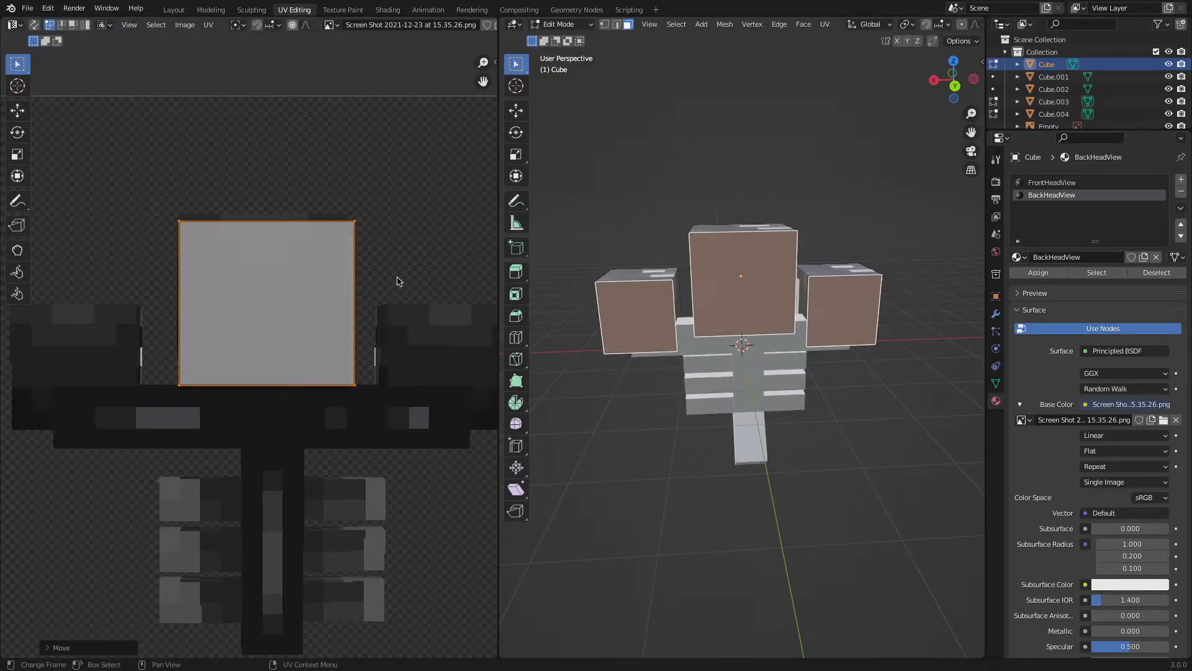
# Fine-tune the back face's UV island vertically, adjusting its Y scale and Y position to fit the central head.
pyautogui.press('s')
pyautogui.press('y')
pyautogui.click(408, 275)
pyautogui.press('g')
pyautogui.press('y')
pyautogui.click(407, 271)
# Rotate the back face's UV island by 90 degrees and check the heads from the side in Object Mode.
pyautogui.press('Tab')
pyautogui.press('a')
pyautogui.press('a')
pyautogui.hscroll(-5, 836, 311)
pyautogui.hscroll(-5, 835, 311)
pyautogui.click(772, 300)
pyautogui.press('Tab')
pyautogui.write('r')
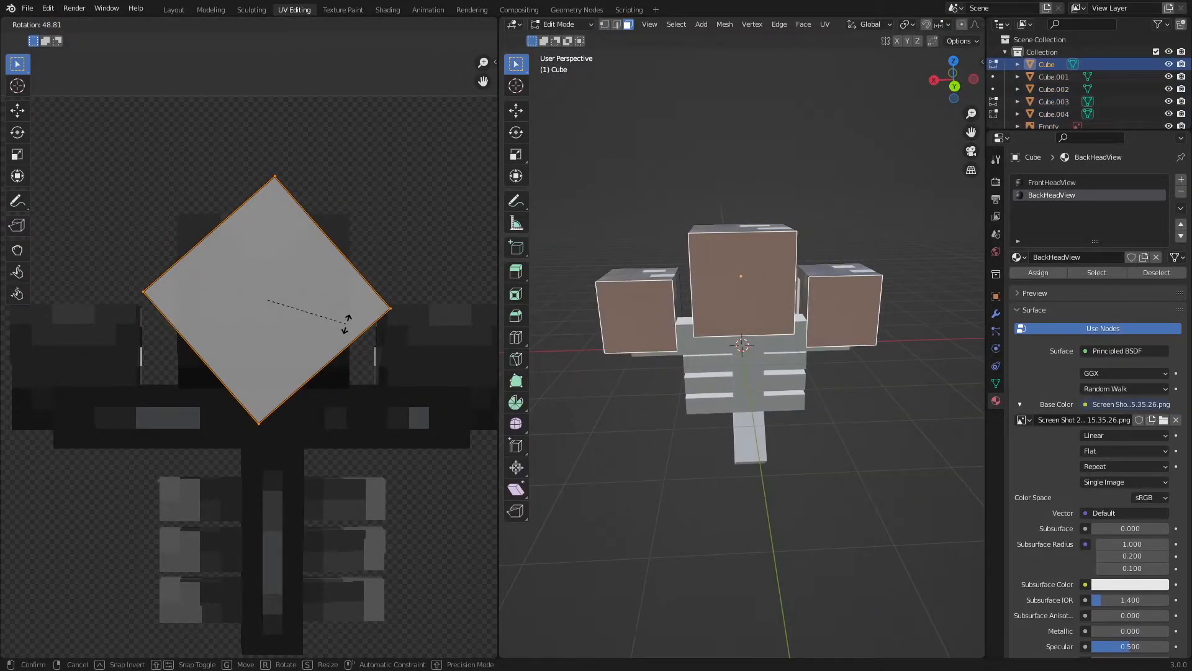
pyautogui.write('90')
pyautogui.press('Return')
pyautogui.press('Tab')
pyautogui.hscroll(-5, 669, 314)
pyautogui.keyDown('ctrl'); pyautogui.scroll(3, 670, 314); pyautogui.keyUp('ctrl')
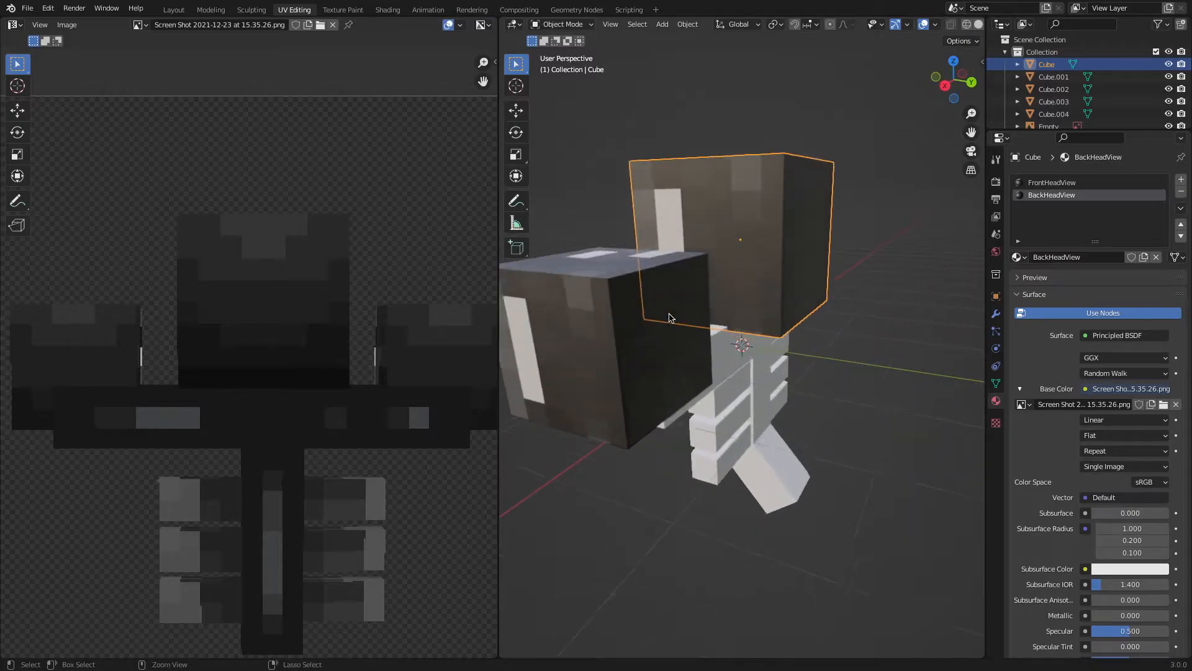
# Rotate the back face's UV island by 180 degrees, return to Object Mode and check the heads from behind and the side.
pyautogui.press('Tab')
pyautogui.write('r180')
pyautogui.press('Return')
pyautogui.press('Tab')
pyautogui.hscroll(5, 684, 332)
pyautogui.press('a')
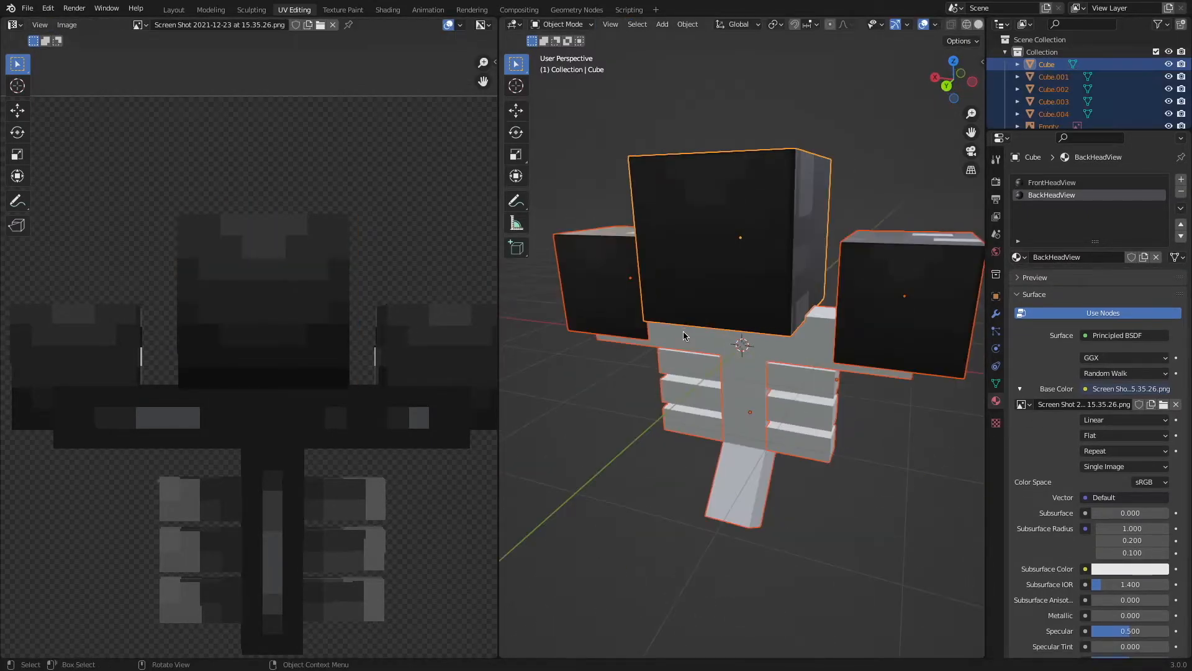
pyautogui.hotkey('alt', 'a')
pyautogui.hscroll(-3, 684, 336)
pyautogui.scroll(4, 684, 335)
pyautogui.hscroll(-6, 678, 337)
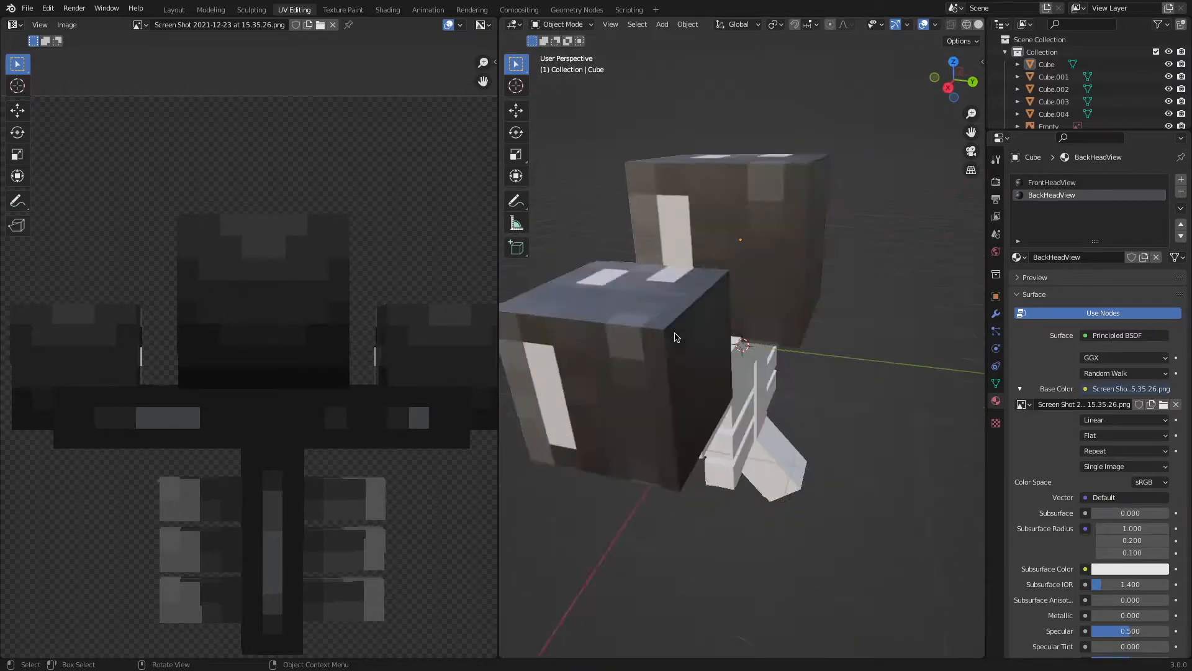
pyautogui.hscroll(-4, 675, 337)
# Add a third material named Head to the central head and set its Base Color to an Image Texture.
pyautogui.click(782, 189)
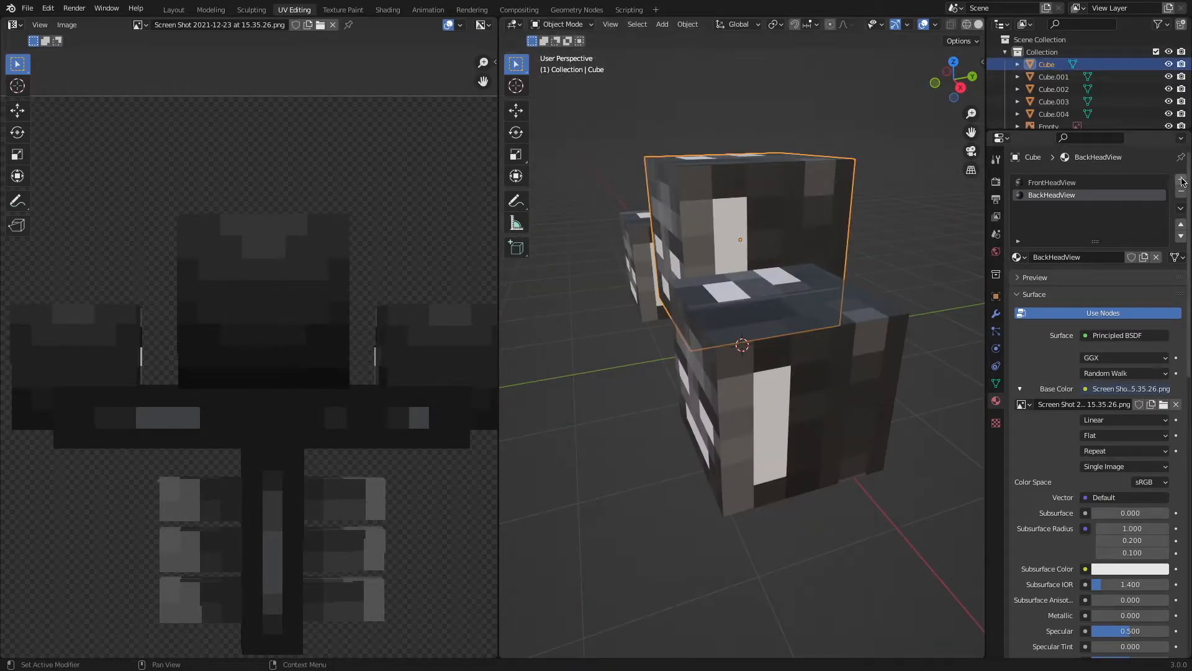
pyautogui.click(1181, 180)
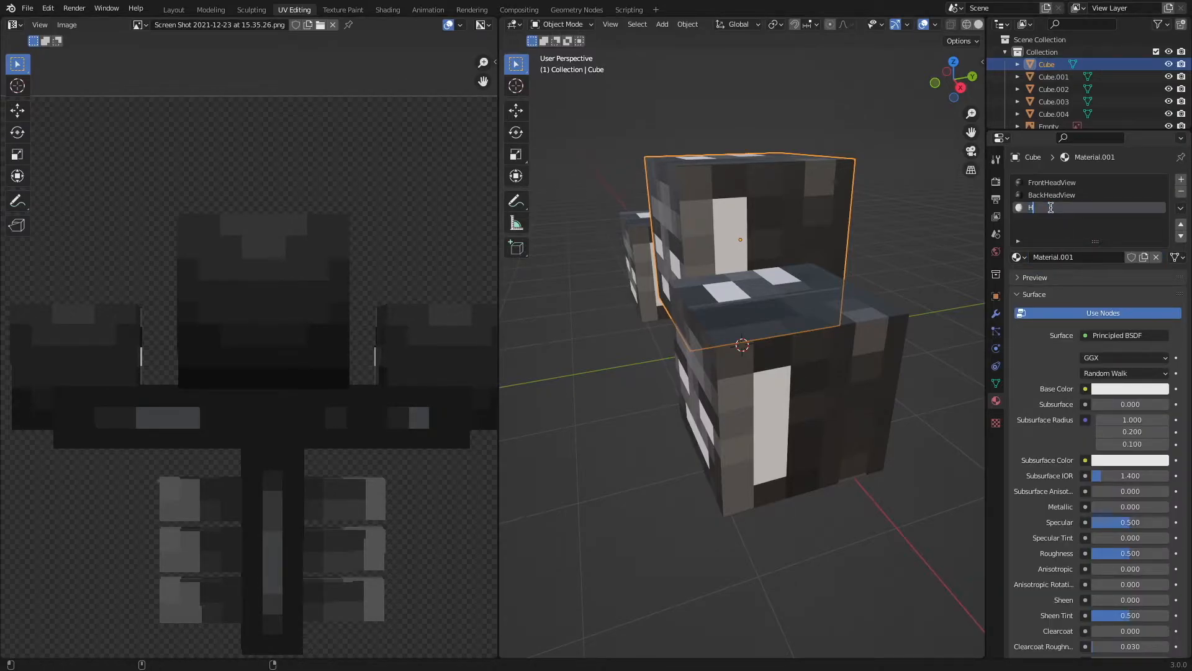
pyautogui.click(1085, 390)
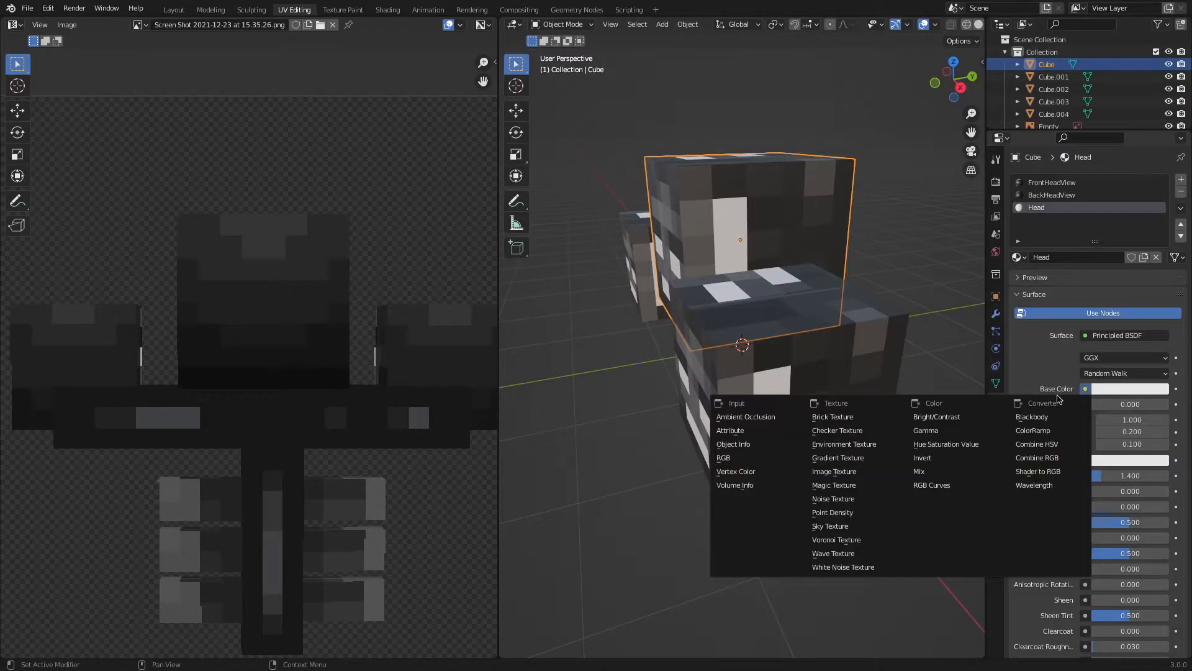
pyautogui.click(870, 486)
# Try to select the head faces through their FrontHeadView and BackHeadView material assignments.
pyautogui.press('Tab')
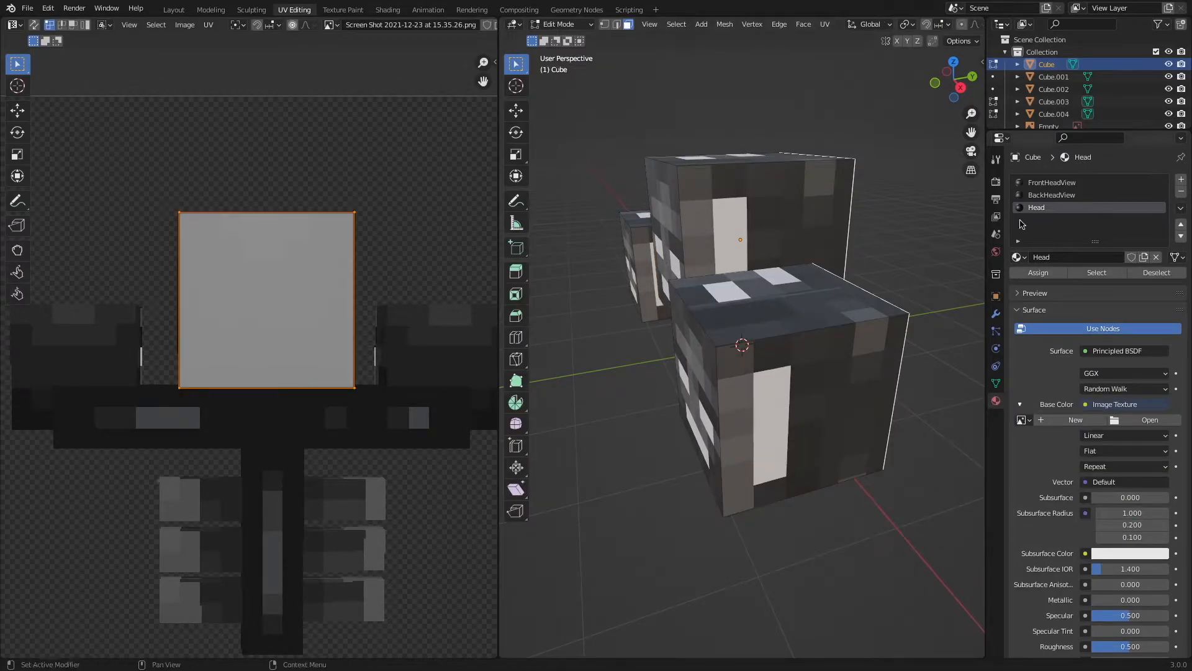
pyautogui.click(1045, 196)
pyautogui.click(1052, 183)
pyautogui.click(1097, 272)
pyautogui.click(1152, 273)
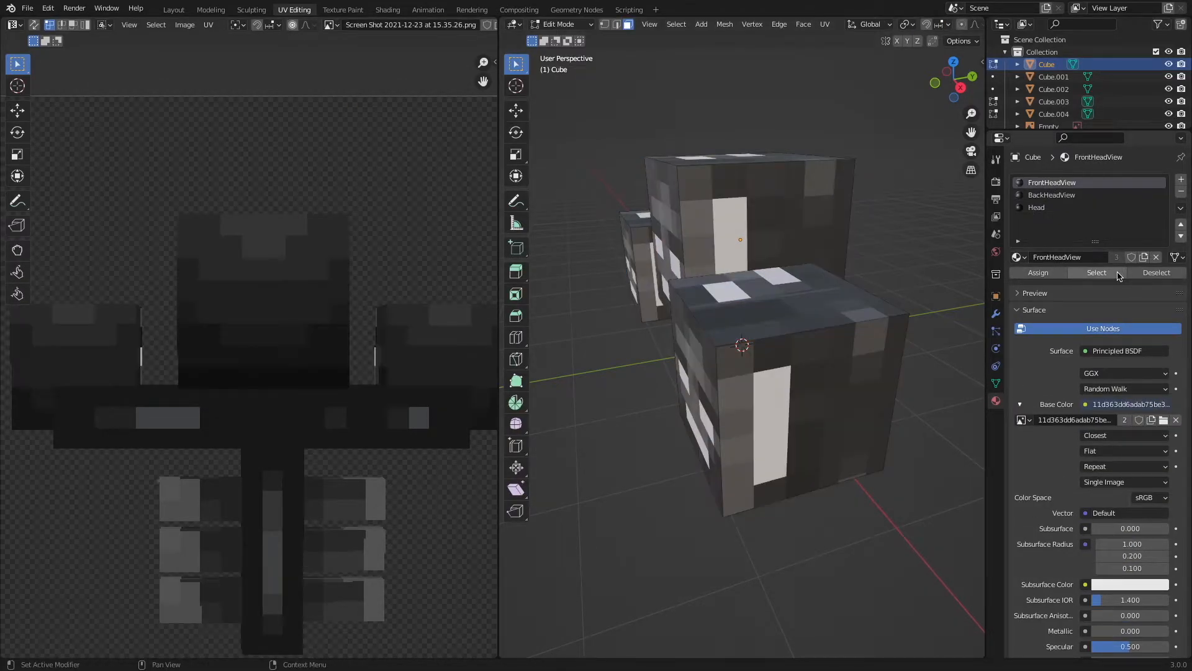
pyautogui.click(1117, 274)
pyautogui.click(1077, 197)
pyautogui.click(1096, 272)
pyautogui.moveTo(814, 287); pyautogui.dragTo(804, 276, button='middle')
pyautogui.hotkey('alt', 'z')
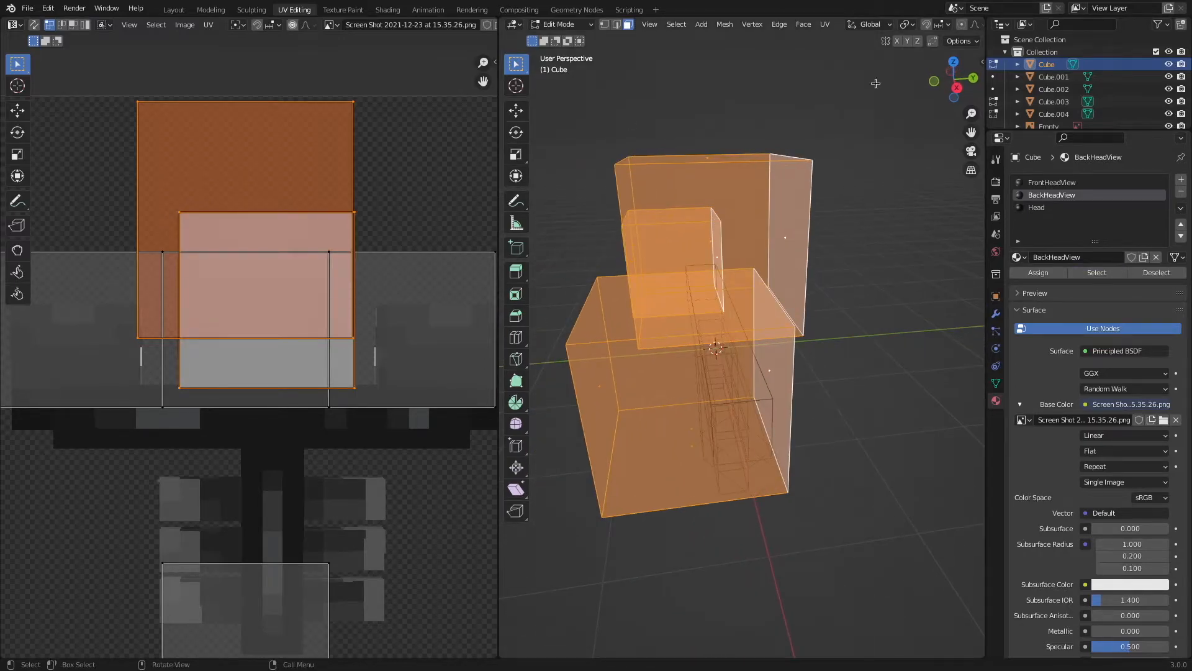
pyautogui.click(957, 87)
pyautogui.hotkey('shift', 'z')
pyautogui.moveTo(801, 194); pyautogui.dragTo(854, 183, button='middle')
pyautogui.hotkey('shift', 'z')
pyautogui.hotkey('ctrl', 'z')
pyautogui.moveTo(854, 141); pyautogui.dragTo(903, 234, button='middle')
# Select the loop of top, side and bottom faces on the heads, assign the Head material and return to Object Mode.
pyautogui.moveTo(693, 263); pyautogui.dragTo(726, 194, button='middle')
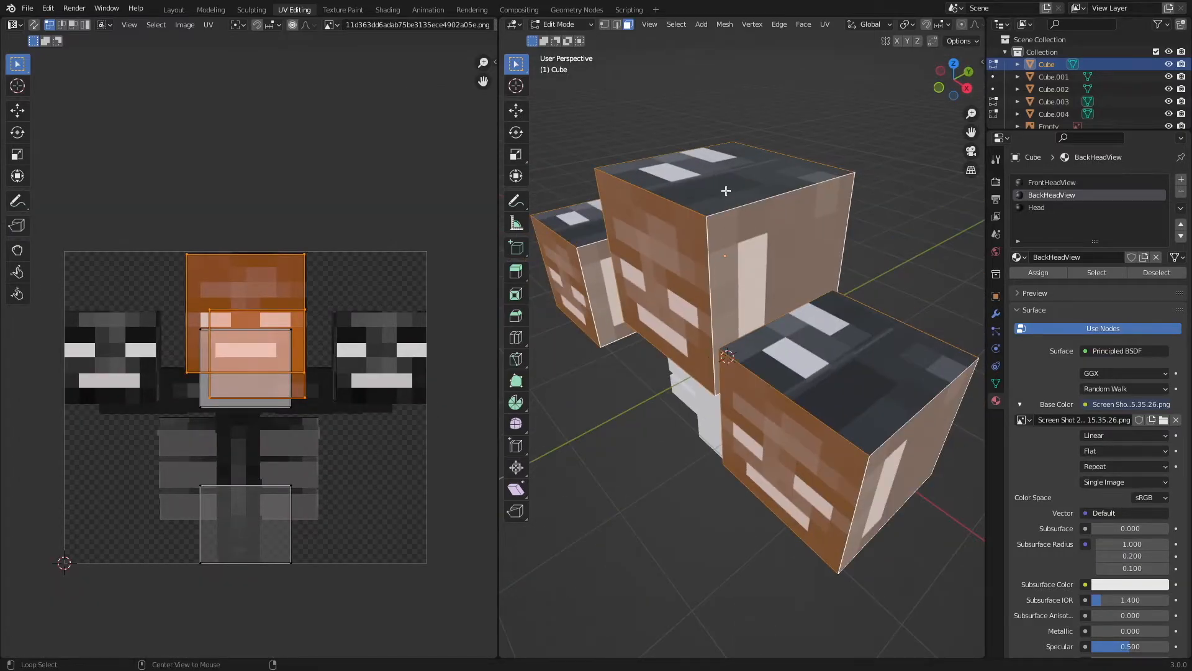
pyautogui.keyDown('alt'); pyautogui.click(734, 216); pyautogui.keyUp('alt')
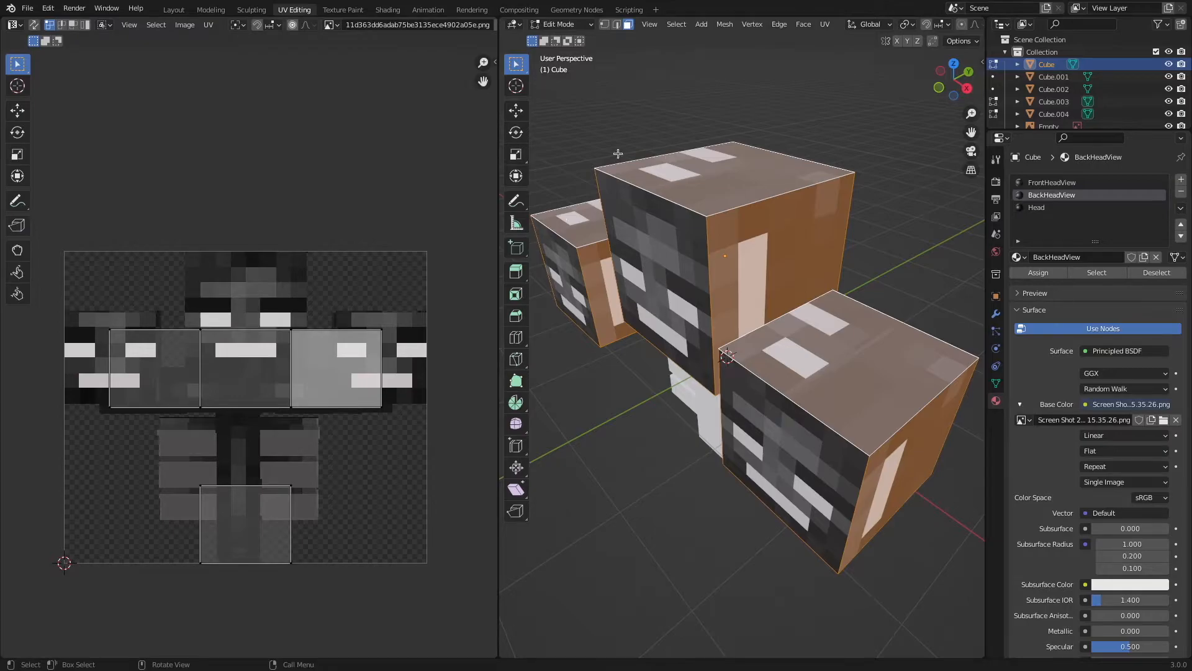
pyautogui.click(1086, 208)
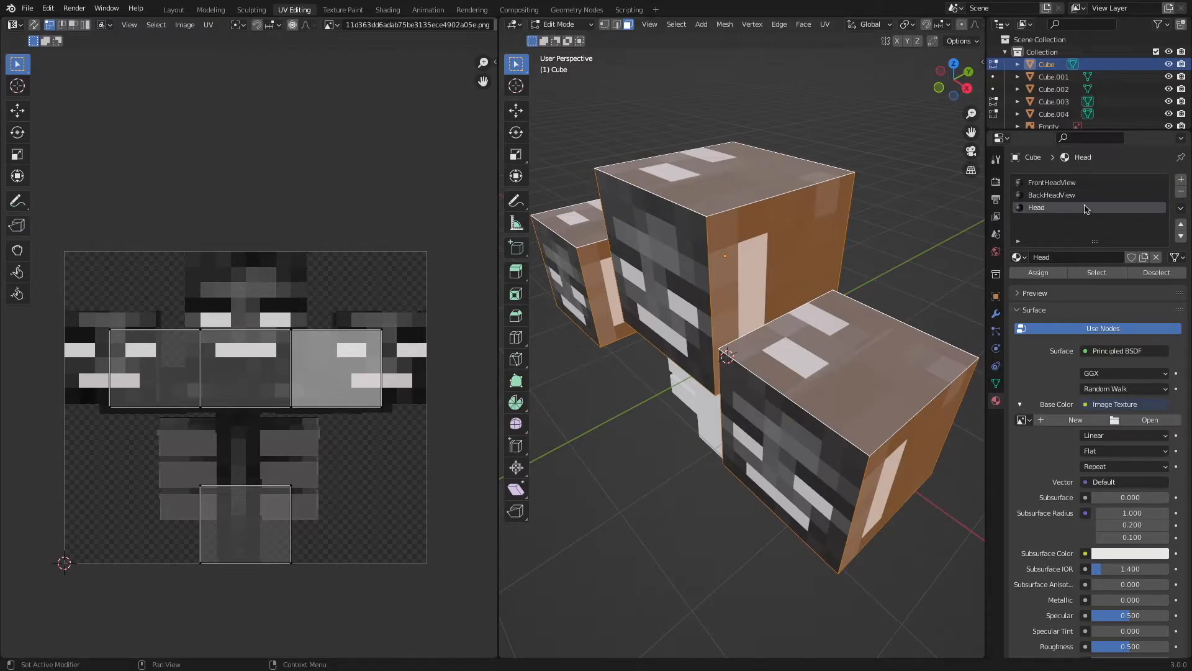
pyautogui.click(1038, 273)
pyautogui.press('Tab')
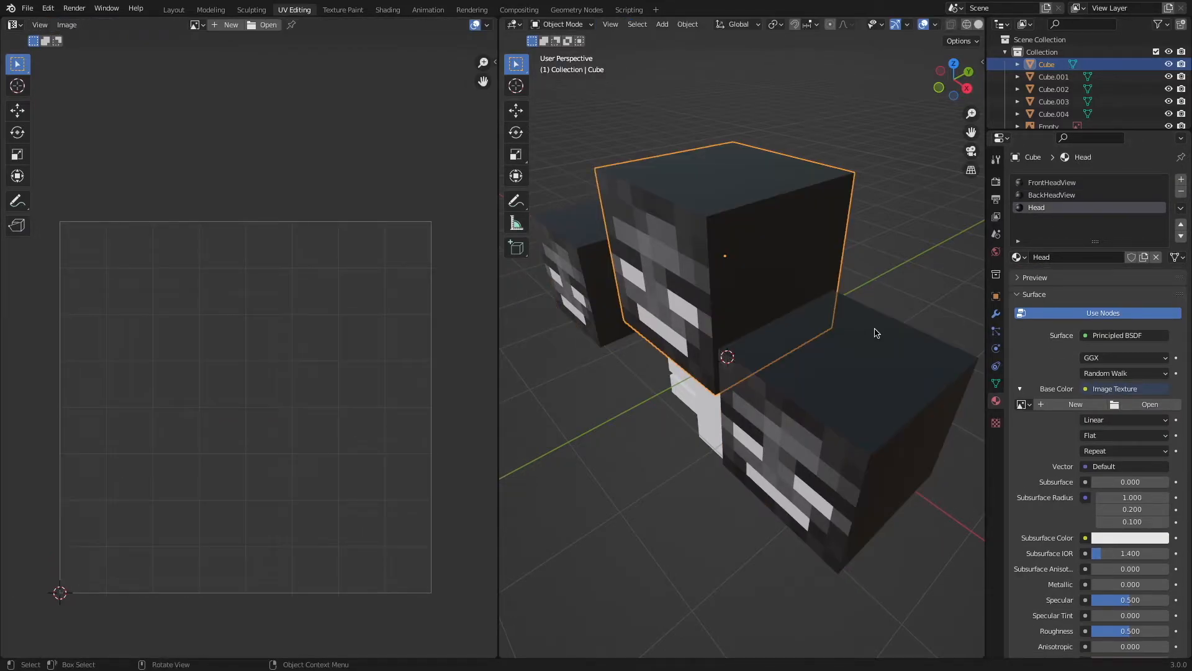
# Load Screen Shot 2021-12-23 at 15.33.08.png from the Desktop folder as the Head material's Base Color image.
pyautogui.click(1150, 405)
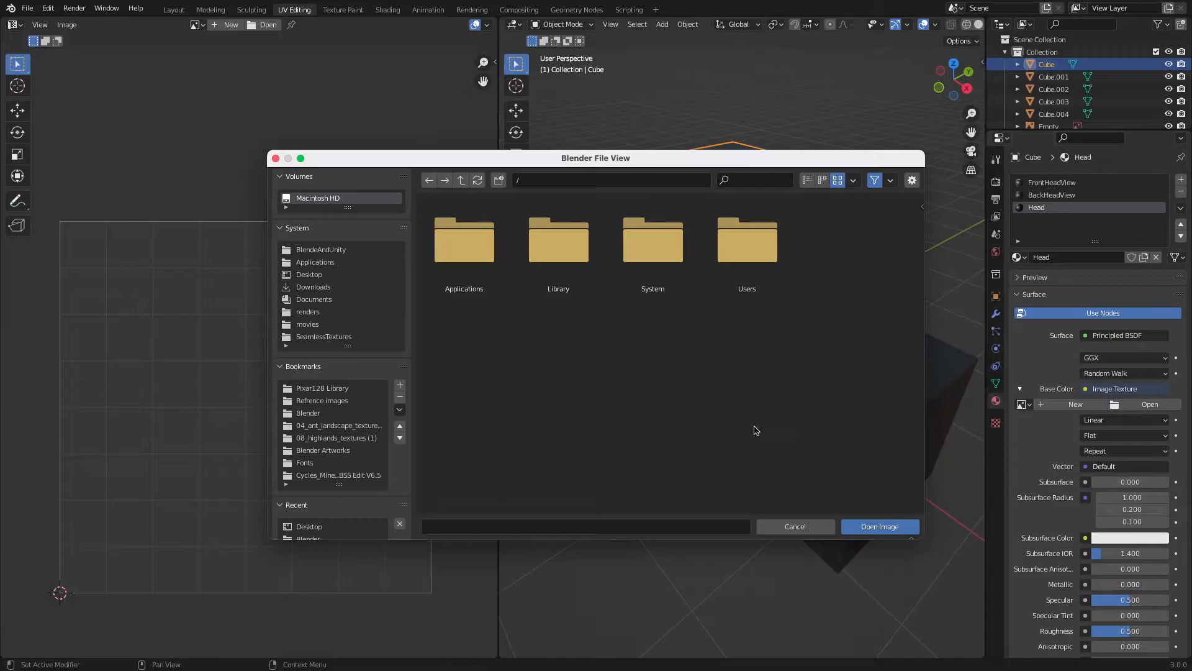
pyautogui.click(327, 526)
pyautogui.scroll(-1, 714, 432)
pyautogui.doubleClick(729, 440)
# Unwrap the heads' top, side and bottom faces, replacing the plain Unwrap layout with a Cube Projection.
pyautogui.press('Tab')
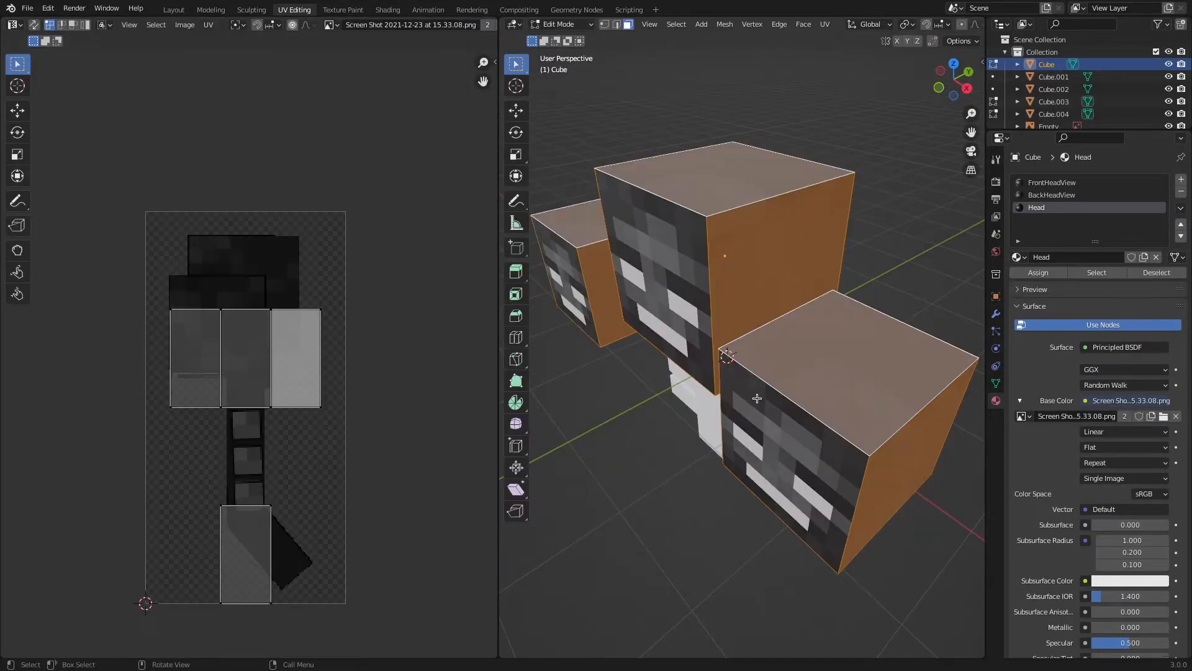
pyautogui.moveTo(757, 398); pyautogui.dragTo(657, 395, button='middle')
pyautogui.press('a')
pyautogui.press('u')
pyautogui.click(639, 361)
pyautogui.press('u')
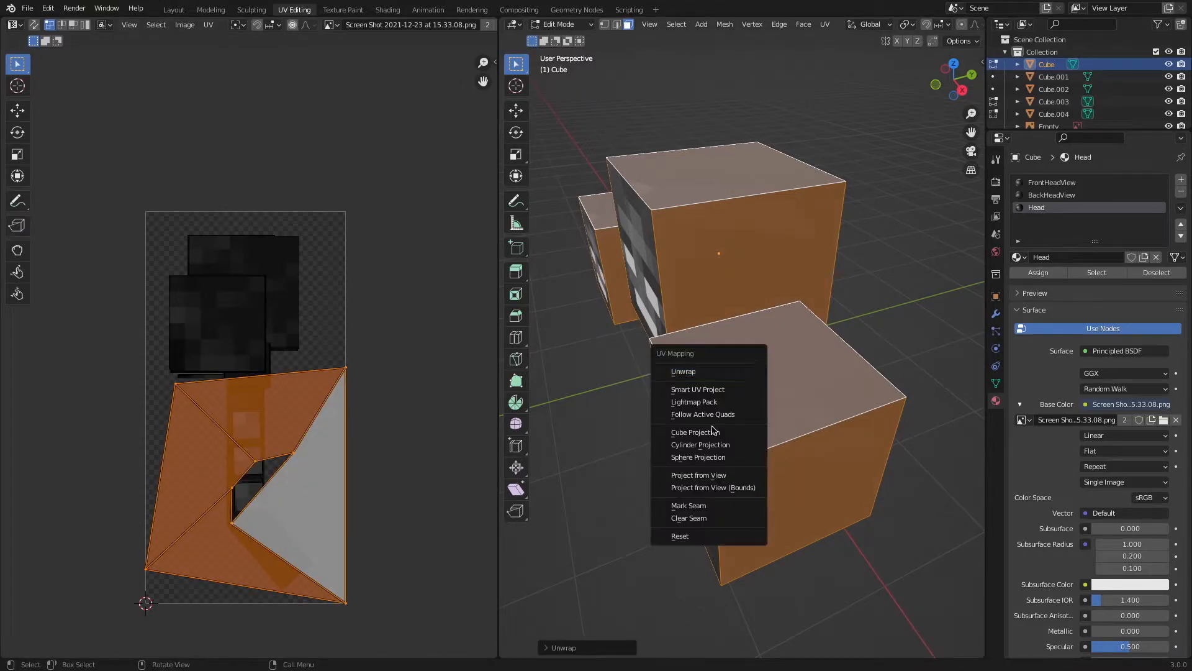
pyautogui.click(708, 436)
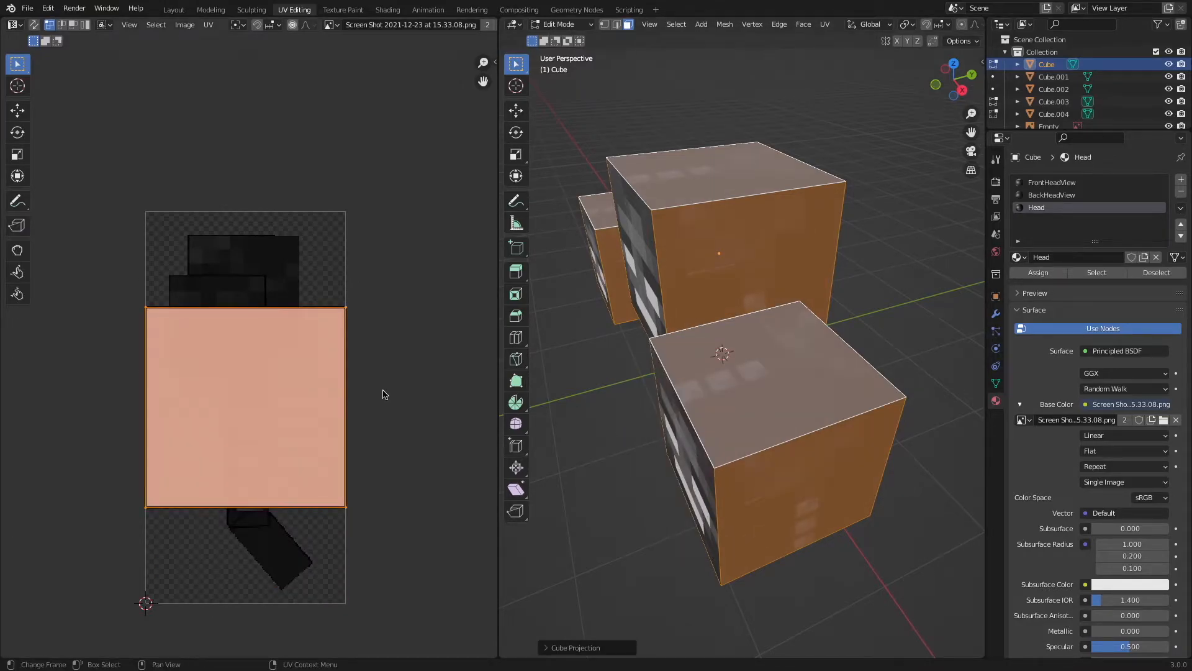
# Scale and move the cube-projected UV islands to fit inside the front head square of the side-view texture.
pyautogui.press('s')
pyautogui.click(294, 401)
pyautogui.scroll(3, 293, 402)
pyautogui.press('g')
pyautogui.click(239, 263)
pyautogui.press('s')
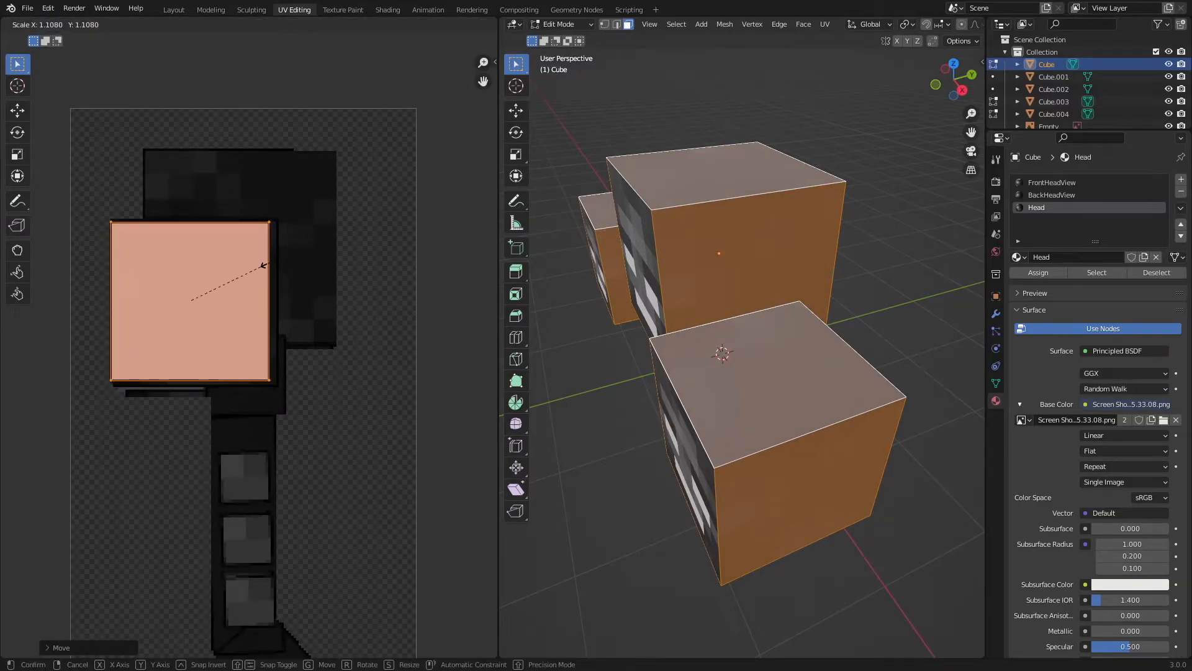
pyautogui.click(277, 264)
pyautogui.press('g')
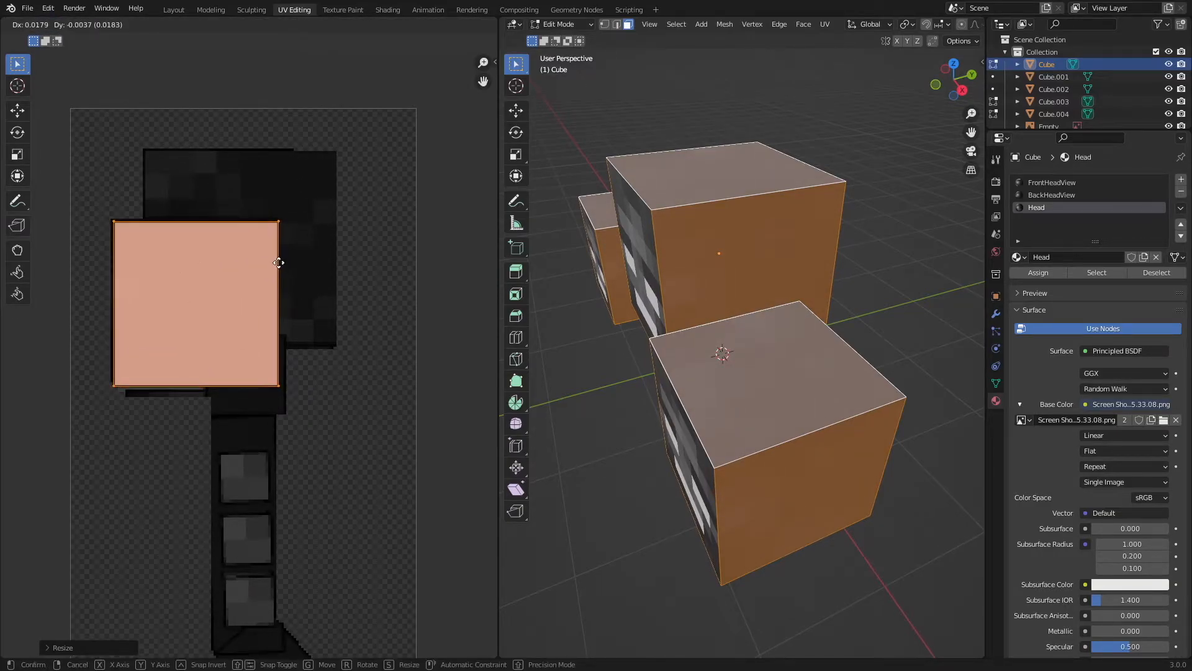
pyautogui.click(279, 263)
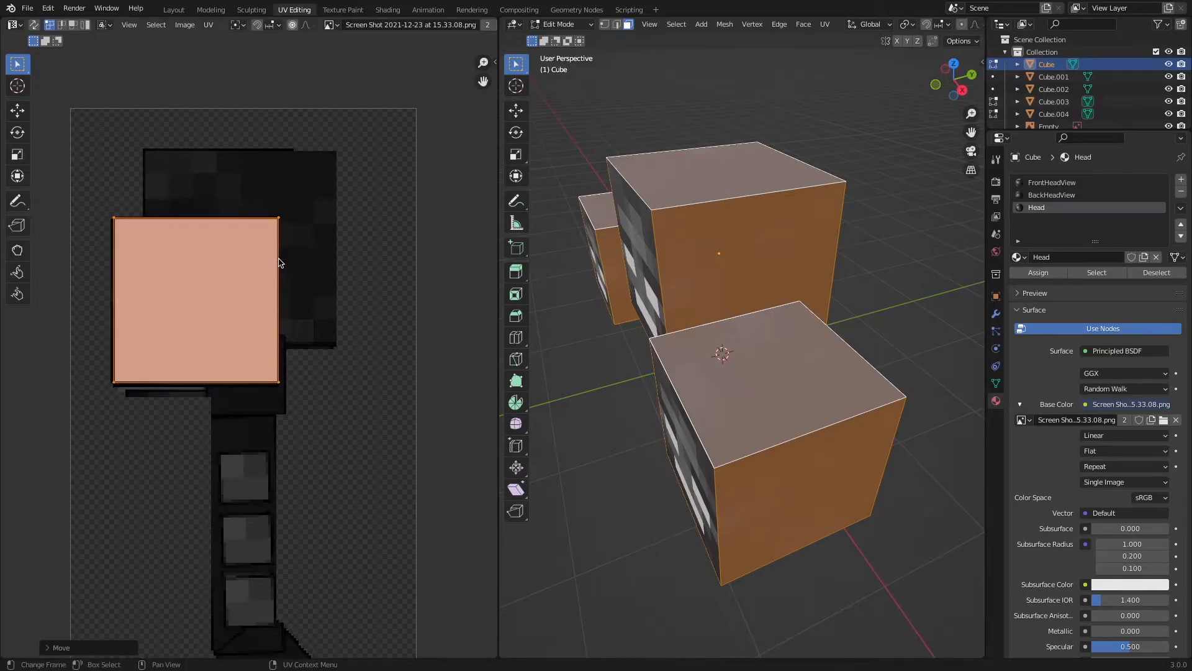
# Inspect the textured heads from above and below in Object Mode and isolate the central head in local view.
pyautogui.press('Tab')
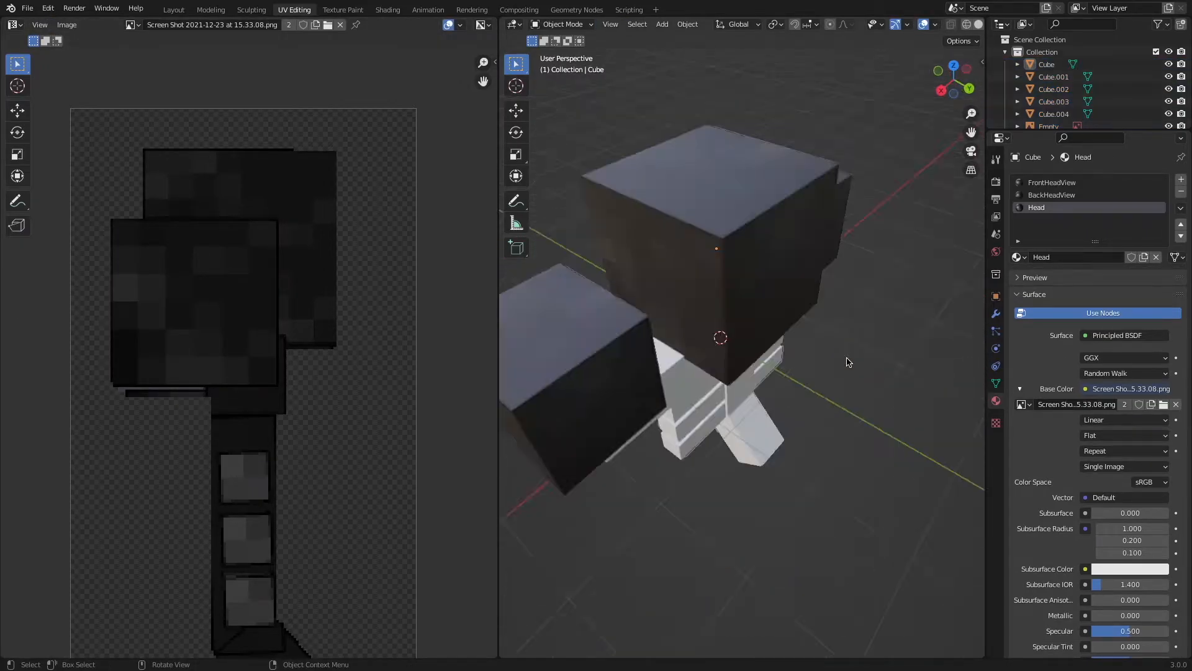
pyautogui.moveTo(848, 362); pyautogui.dragTo(724, 297, button='middle')
pyautogui.click(724, 296)
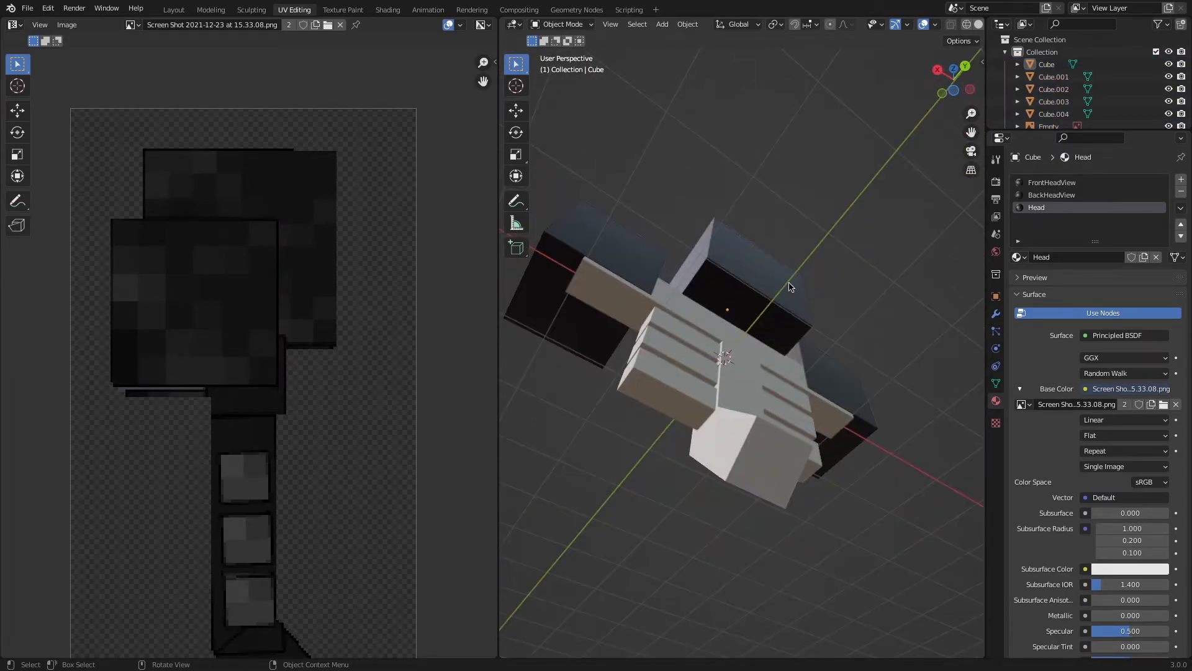
pyautogui.click(790, 285)
pyautogui.press('KP_Divide')
pyautogui.scroll(8, 788, 283)
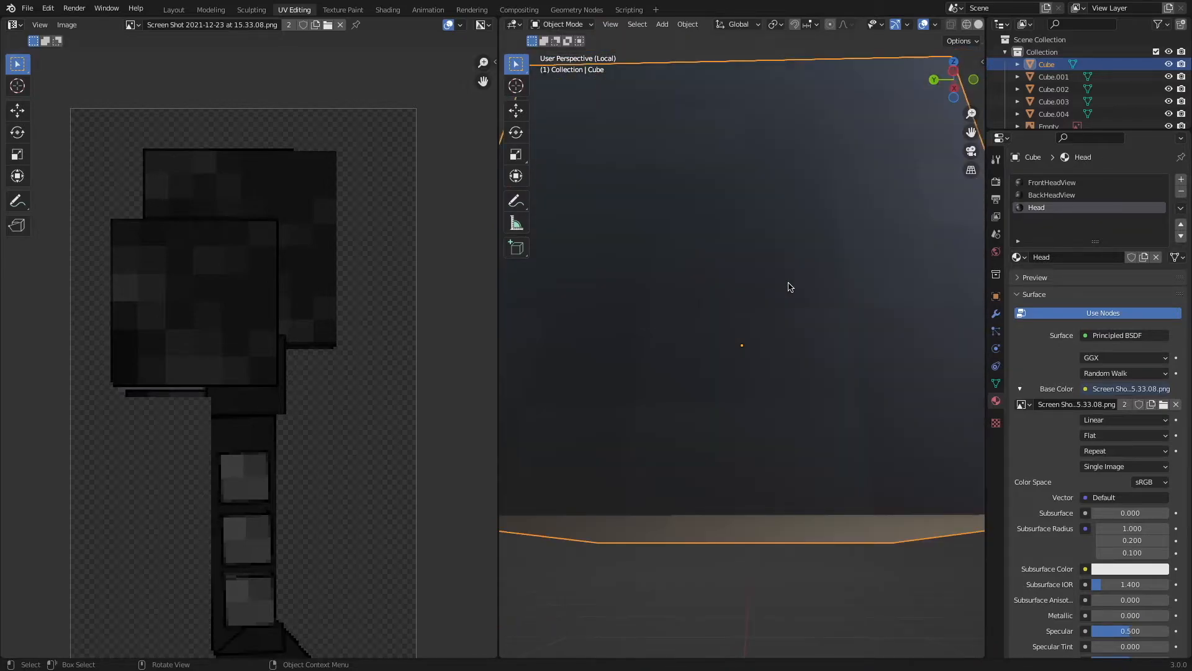
# Exit local view to bring the whole Wither model back around the central head.
pyautogui.scroll(-5, 789, 285)
pyautogui.hscroll(2, 958, 23)
pyautogui.click(946, 24)
pyautogui.click(956, 24)
pyautogui.press('/')
pyautogui.hscroll(-10, 856, 306)
pyautogui.hscroll(-6, 857, 306)
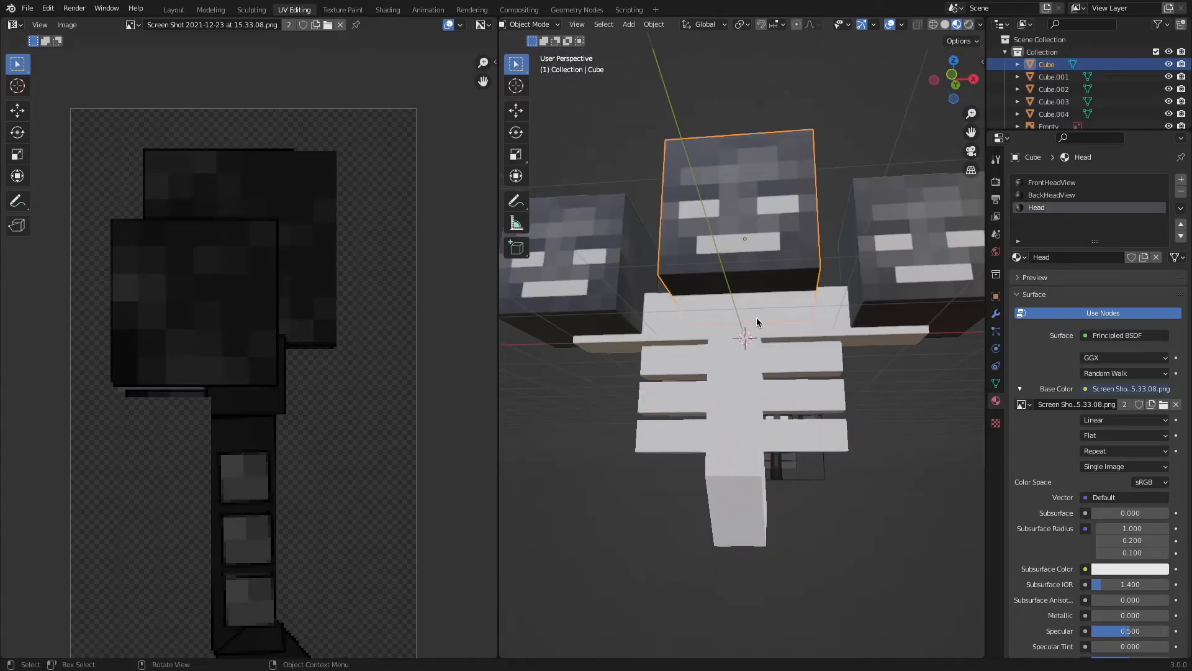
# Add a loop cut through the body's shoulder bar, slid to the inner edge of the side head on the -X side.
pyautogui.click(756, 318)
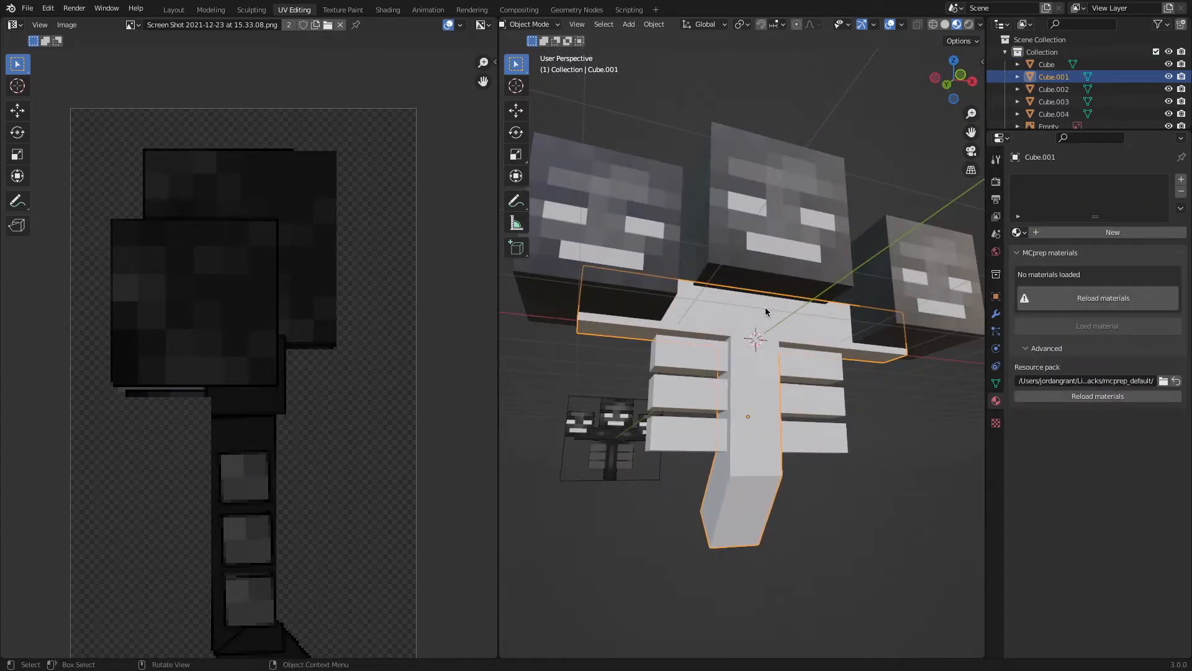
pyautogui.press('Tab')
pyautogui.hscroll(-2, 721, 315)
pyautogui.hotkey('ctrl', 'r')
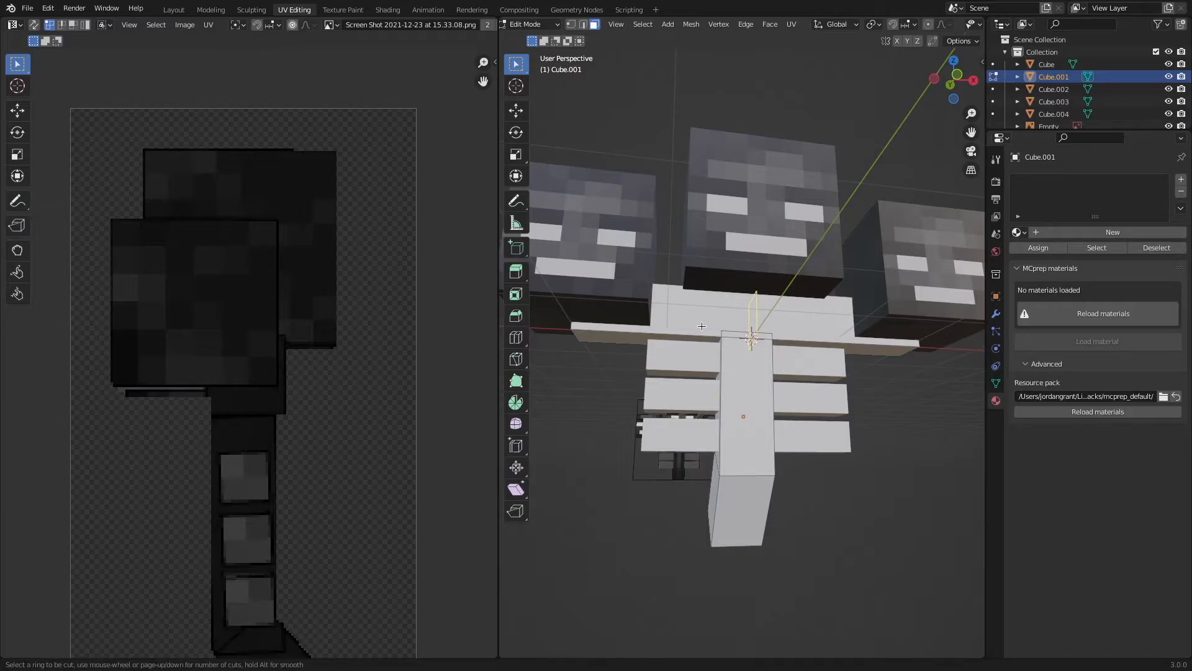
pyautogui.click(701, 324)
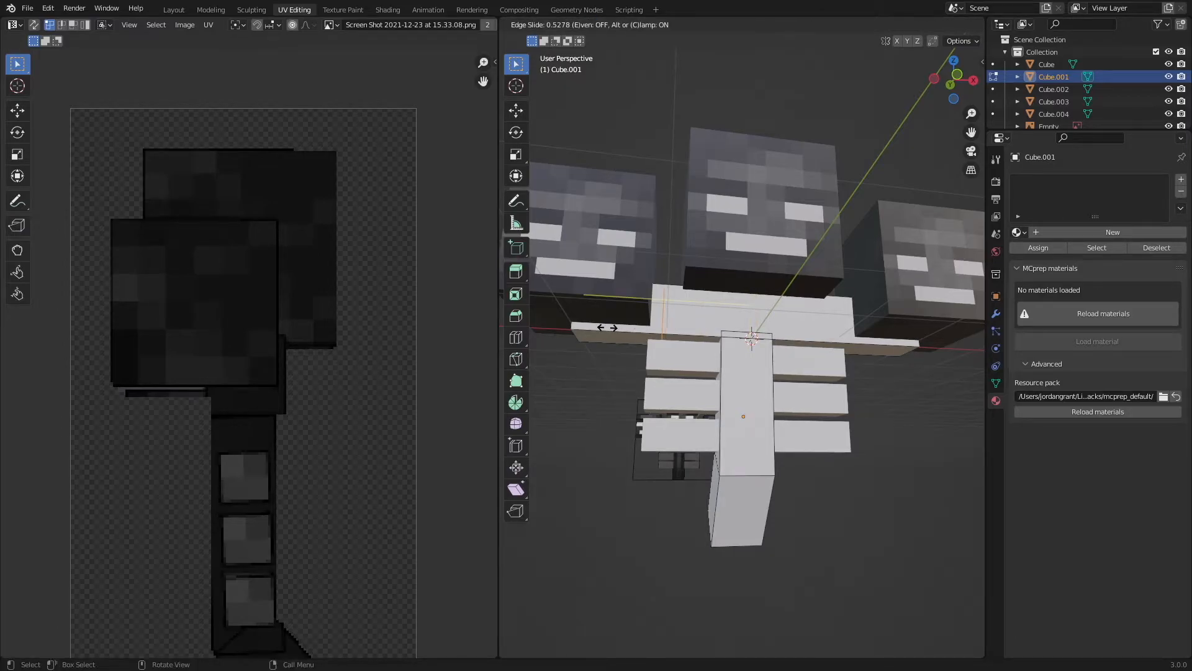
pyautogui.click(599, 327)
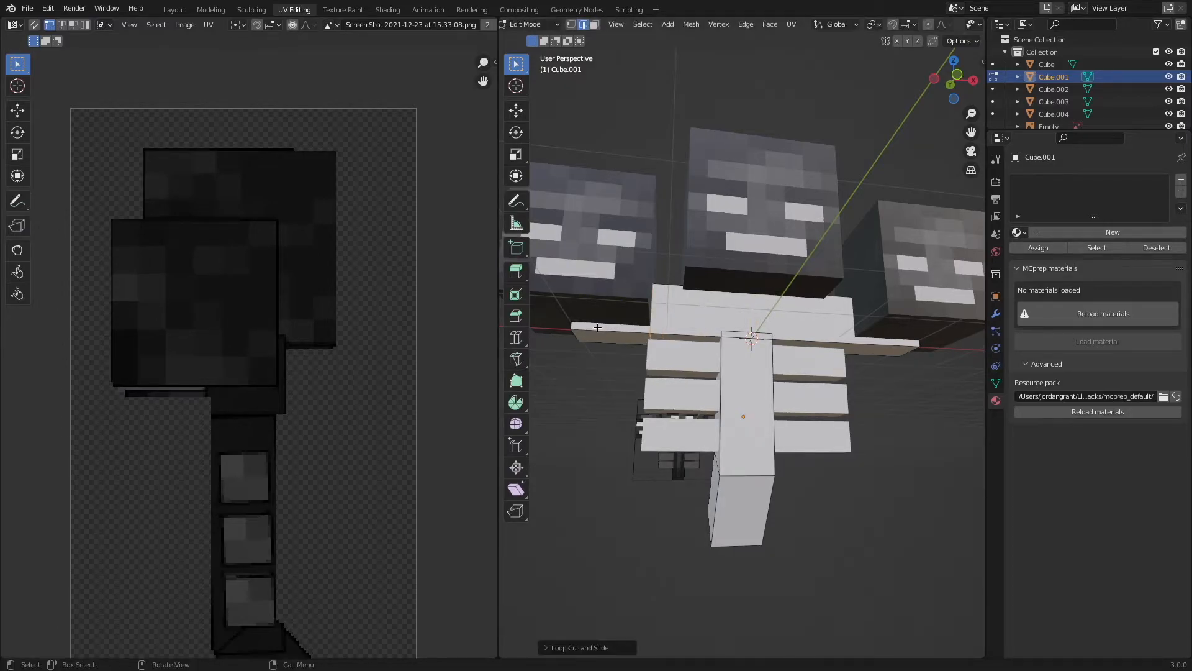
# Add a matching loop cut on the shoulder bar's +X side, slid to the inner edge of that side head.
pyautogui.hscroll(4, 683, 328)
pyautogui.hotkey('ctrl', 'r')
pyautogui.click(794, 315)
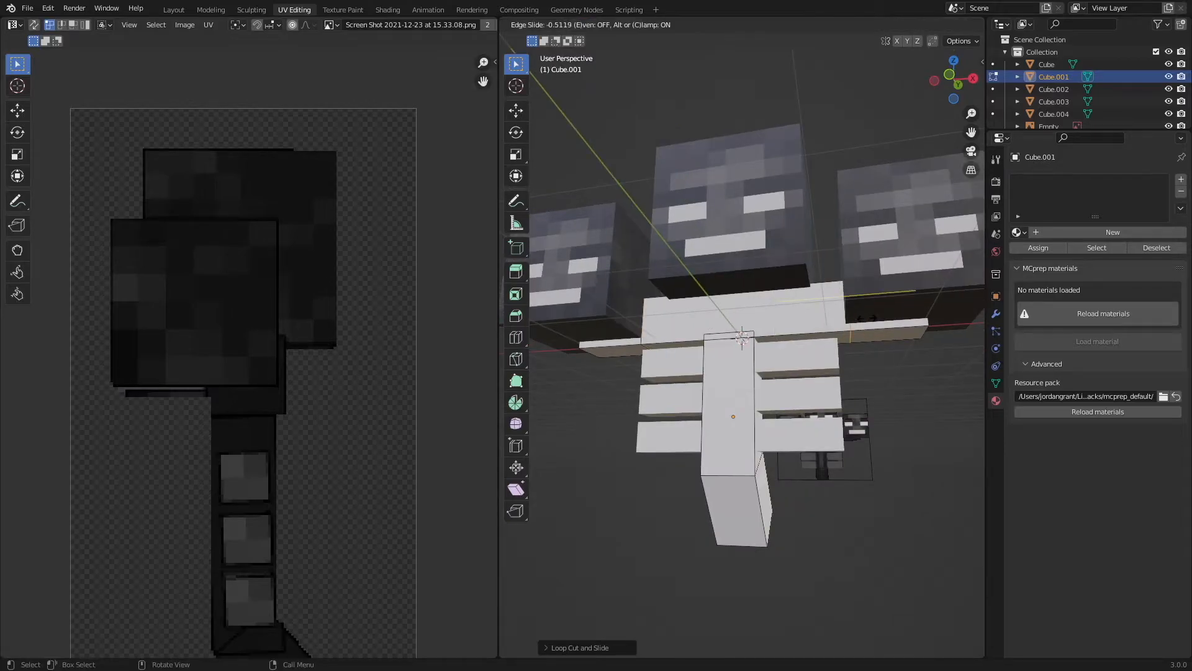
pyautogui.click(862, 318)
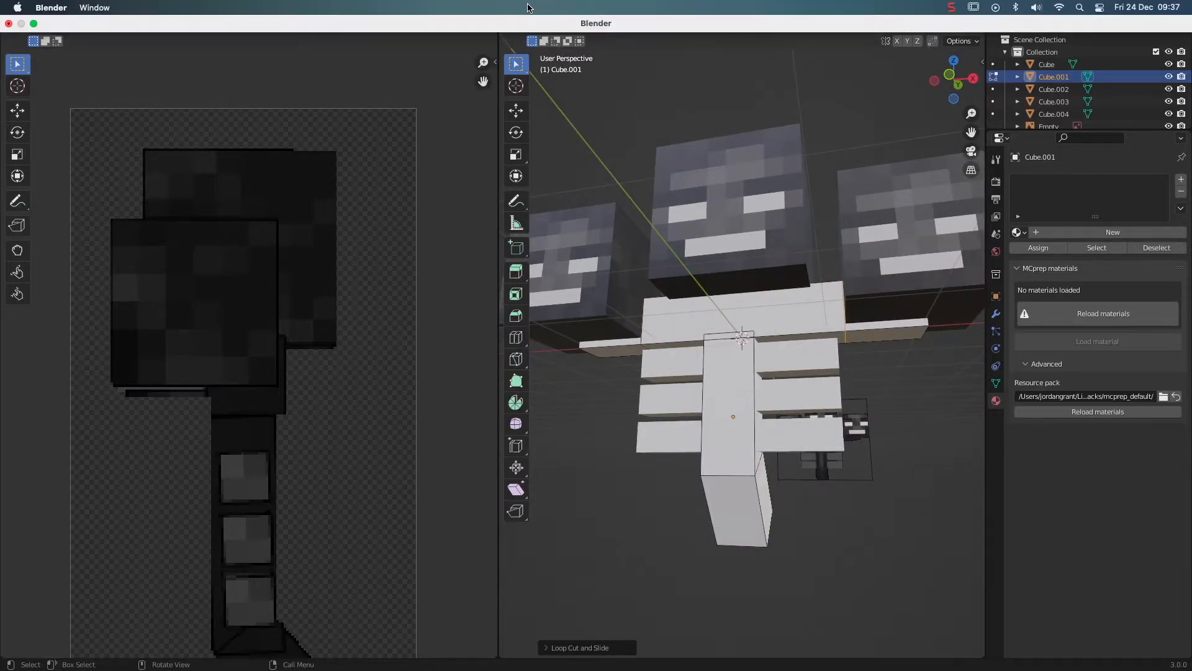
# Create a material named Neck for the body and connect an Image Texture to its Base Color.
pyautogui.press('Tab')
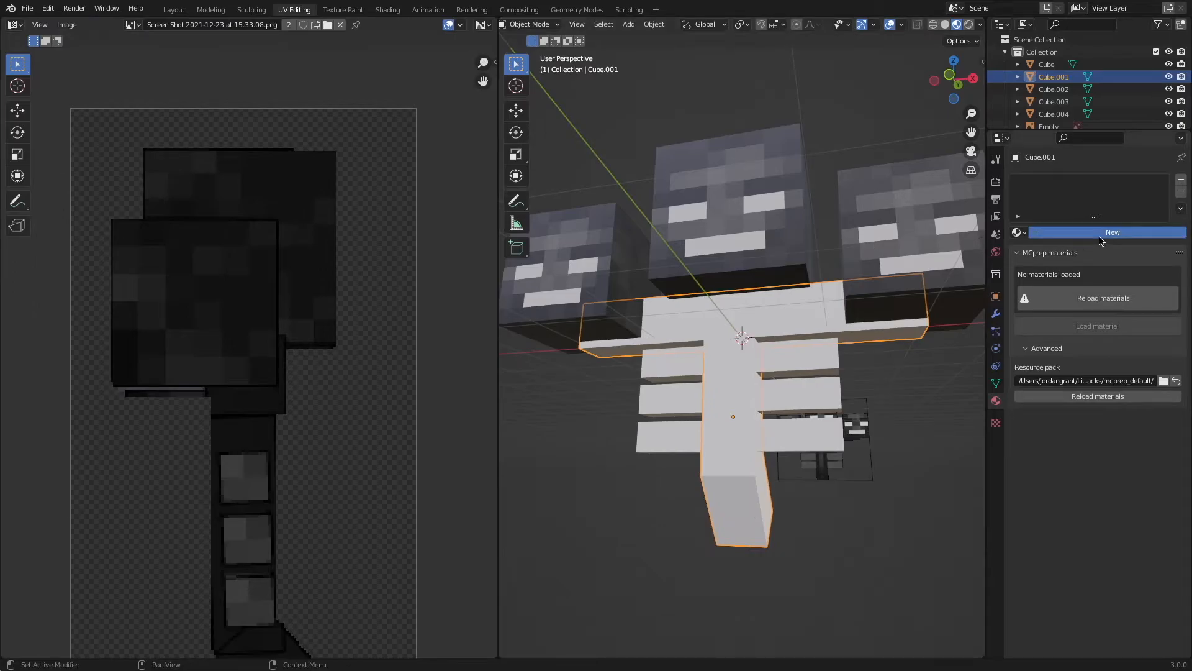
pyautogui.click(1079, 231)
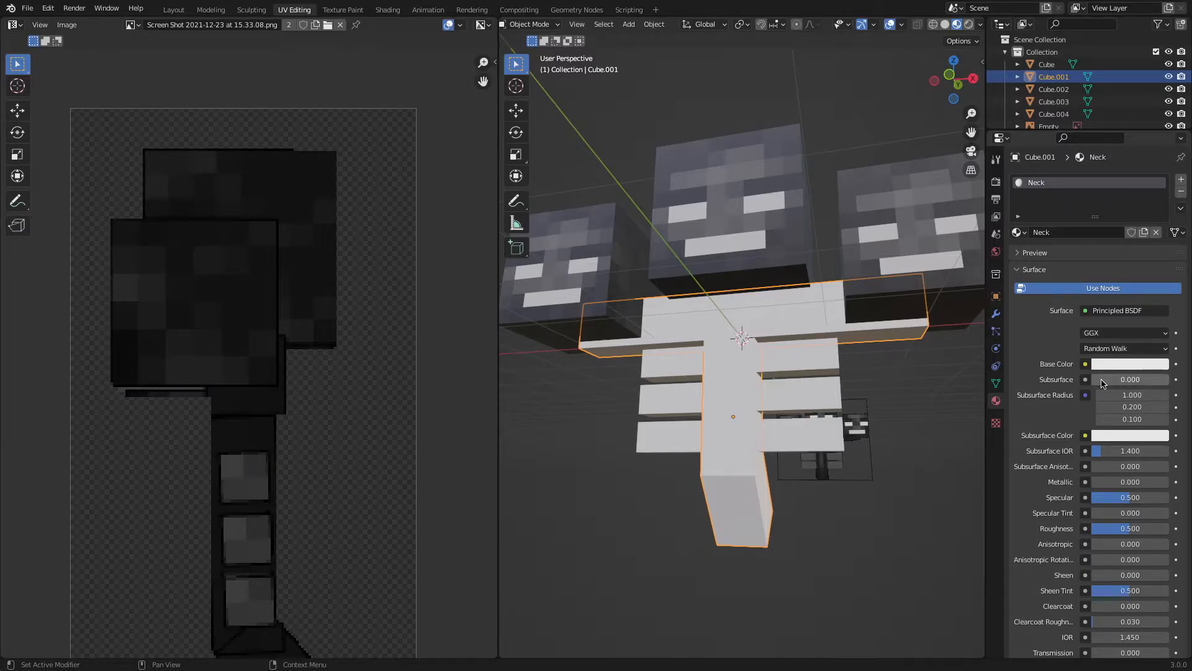
pyautogui.click(1085, 364)
pyautogui.click(840, 447)
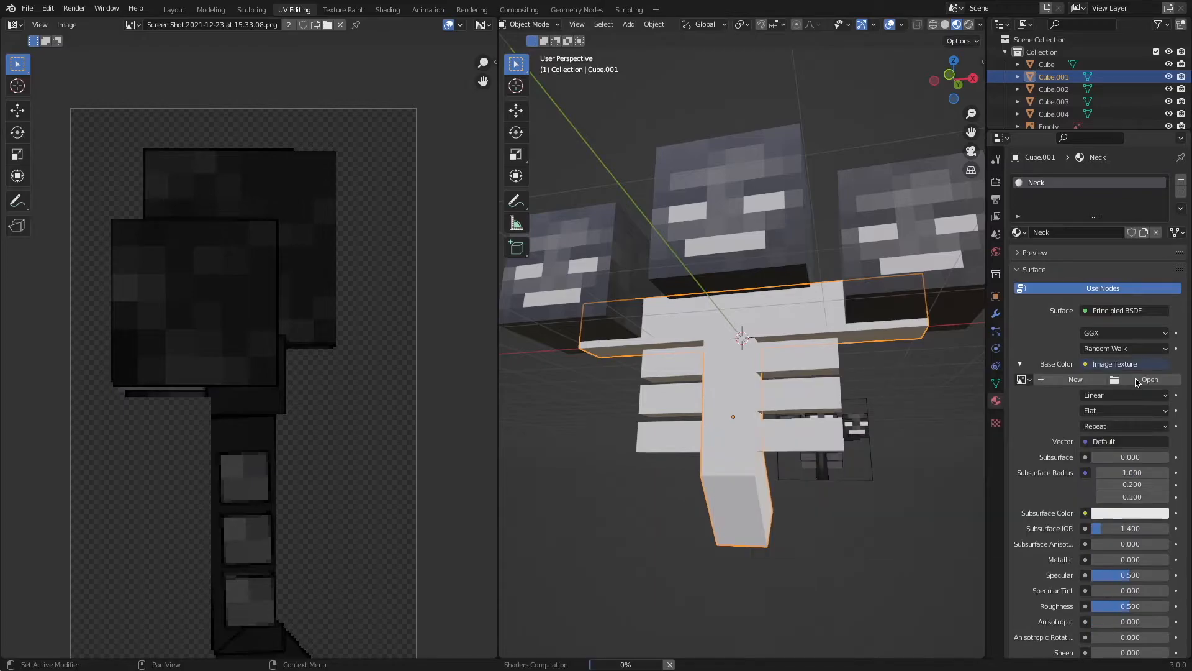
# Load Screen Shot 2021-12-23 at 15.35.26.png from the Desktop folder as the Neck material's Base Color image.
pyautogui.click(1146, 379)
pyautogui.click(307, 526)
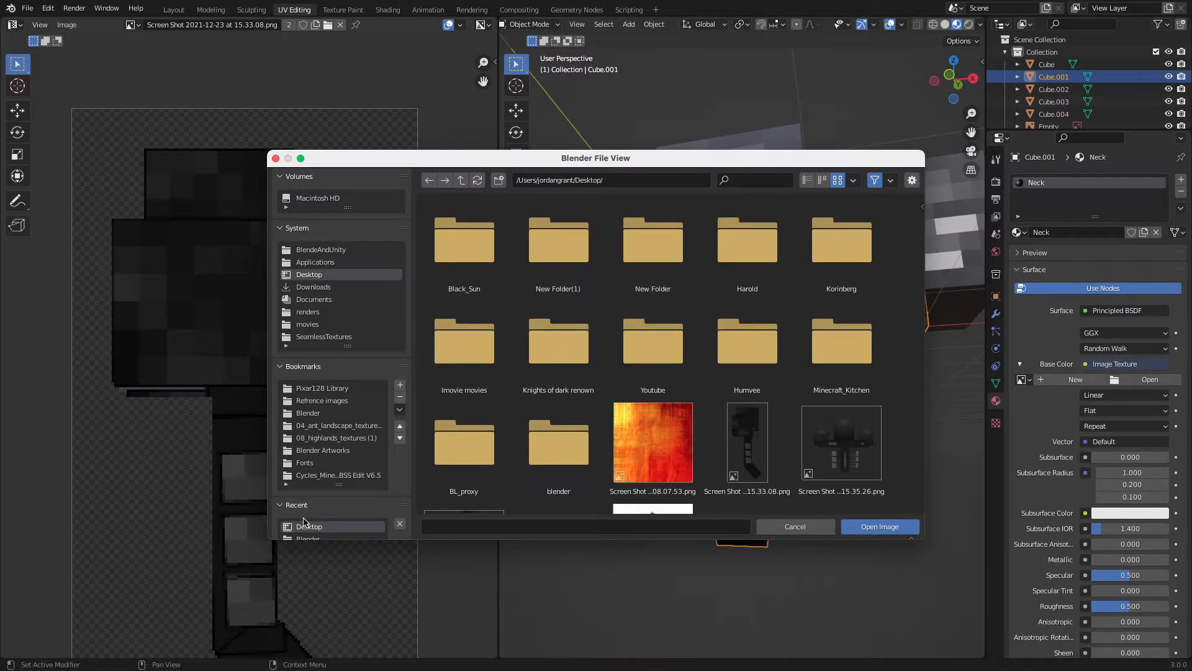
pyautogui.doubleClick(826, 457)
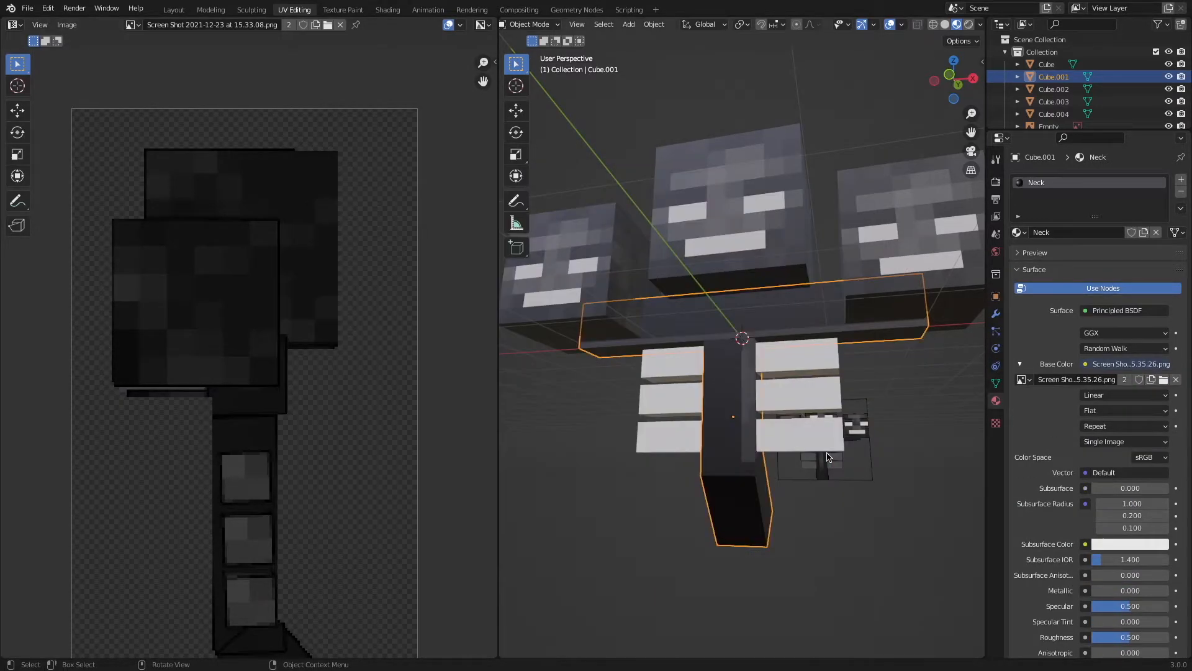
# Replace the Neck material's image with the front-view texture 11d363dd6adab75be3135ece4902a05e.png.
pyautogui.moveTo(907, 389); pyautogui.dragTo(935, 361, button='middle')
pyautogui.press('Tab')
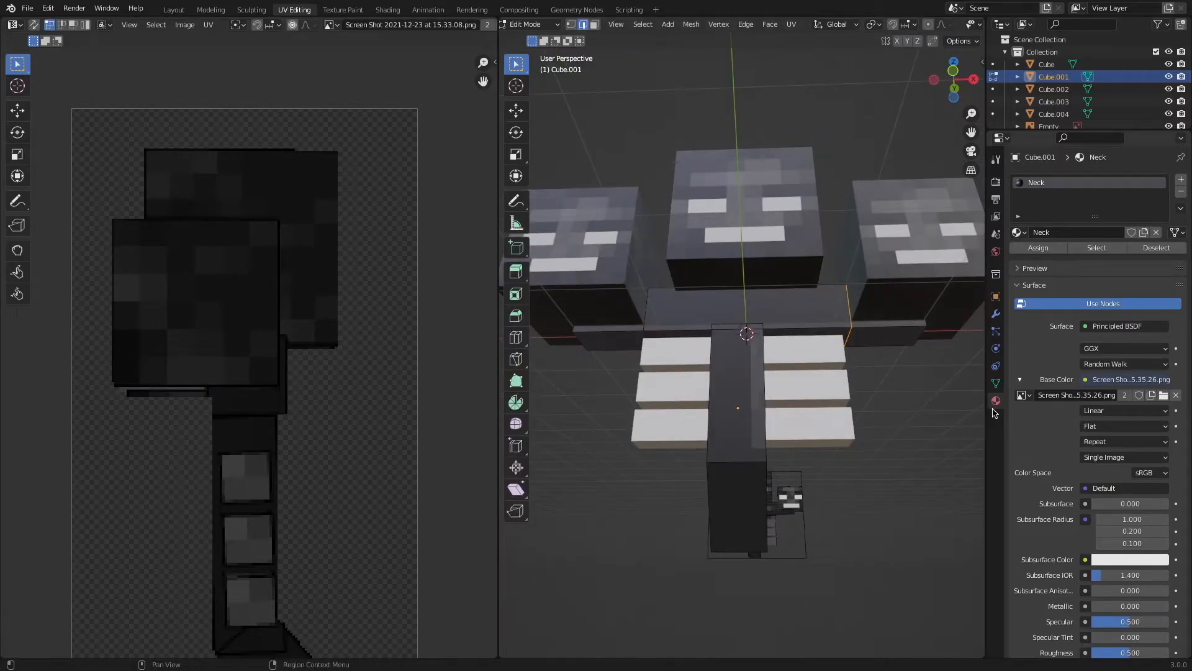
pyautogui.click(1163, 395)
pyautogui.scroll(-3, 652, 373)
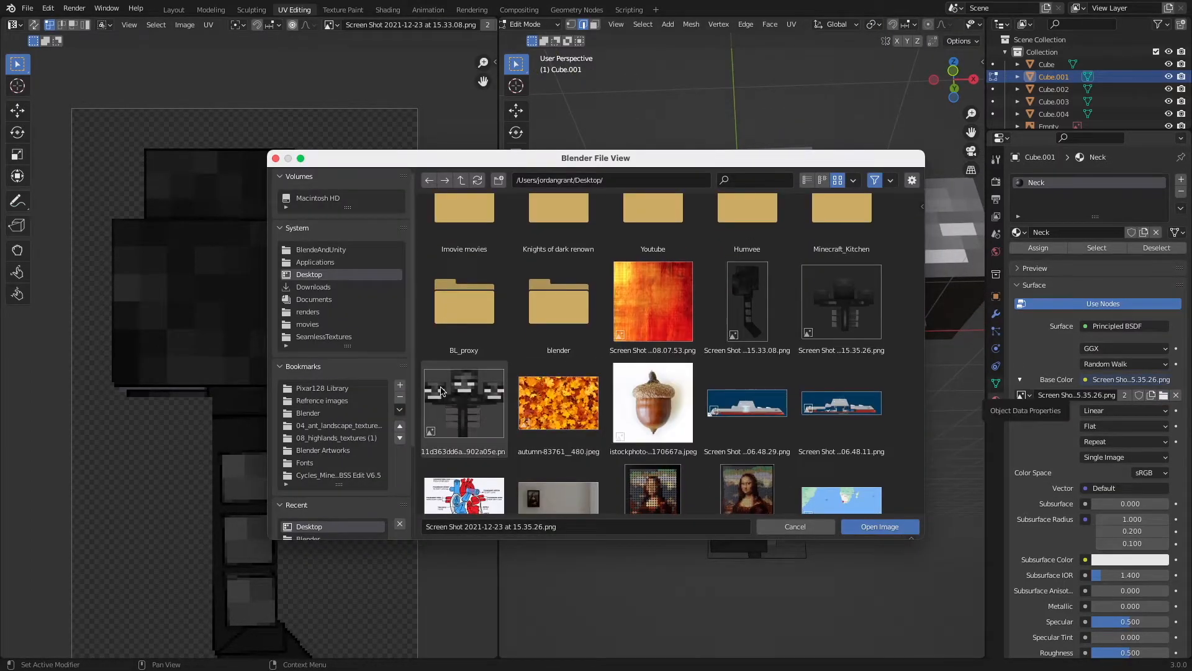
pyautogui.scroll(1, 465, 414)
pyautogui.click(465, 414)
pyautogui.doubleClick(464, 415)
pyautogui.press('Tab')
pyautogui.moveTo(700, 320); pyautogui.dragTo(705, 341, button='middle')
pyautogui.press('Tab')
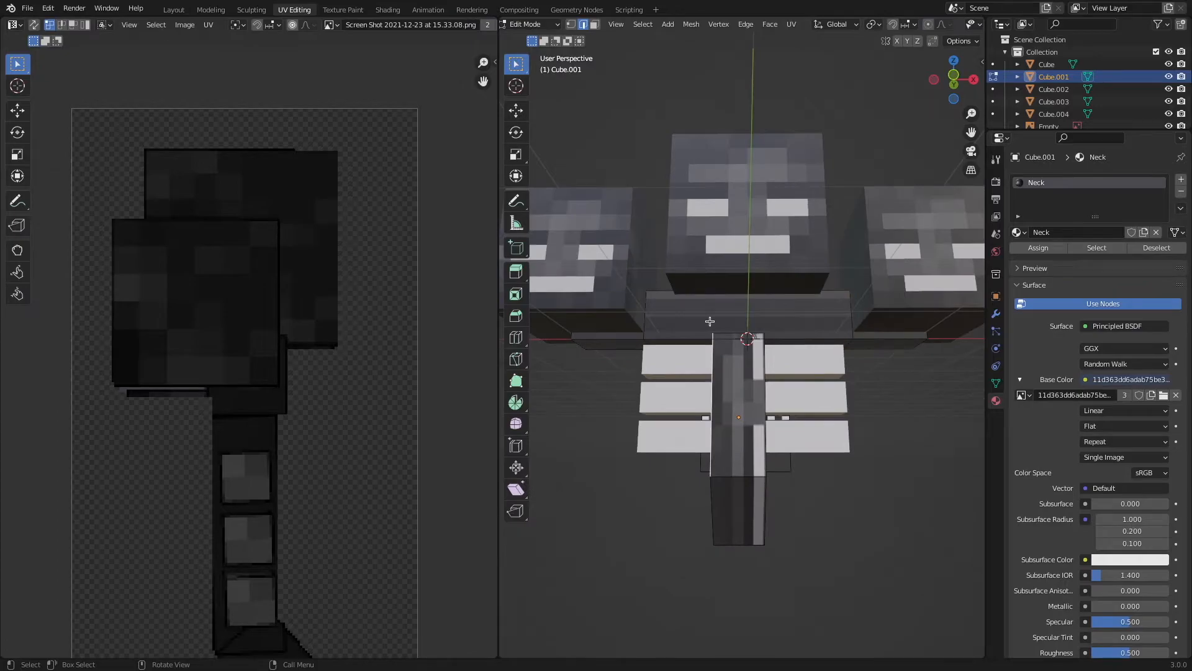
# Select the neck's front face between the loop cuts and map it with Unwrap, replaced by Project from View (Bounds).
pyautogui.click(594, 24)
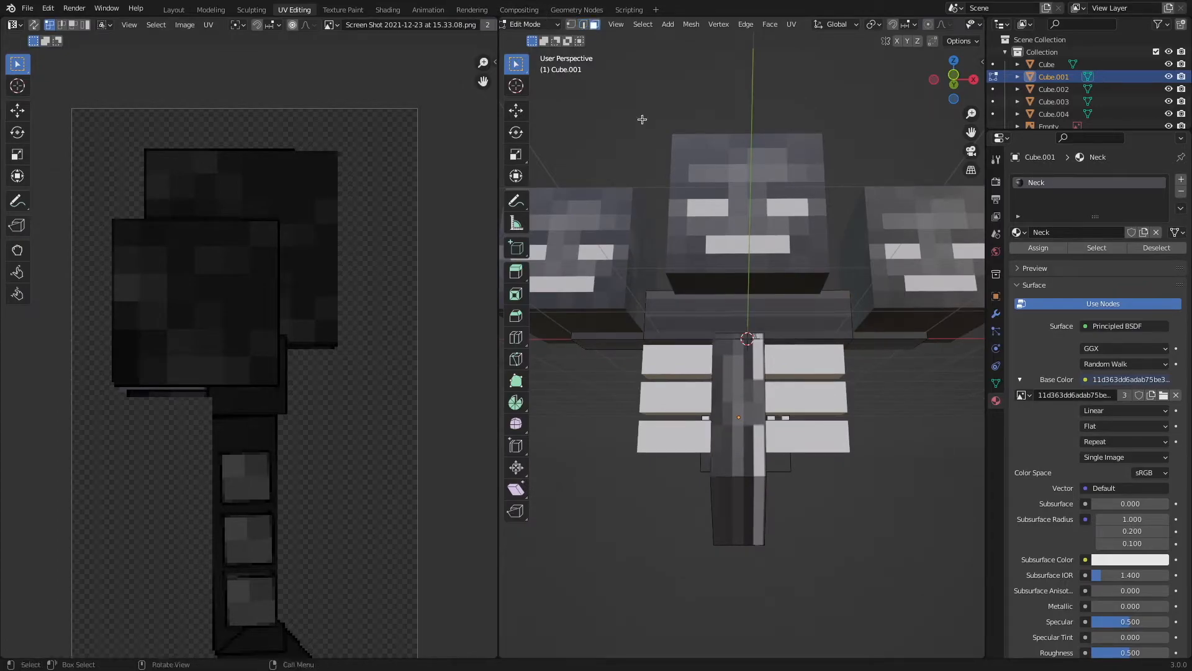
pyautogui.click(708, 330)
pyautogui.press('a')
pyautogui.hotkey('ctrl', 'z')
pyautogui.press('u')
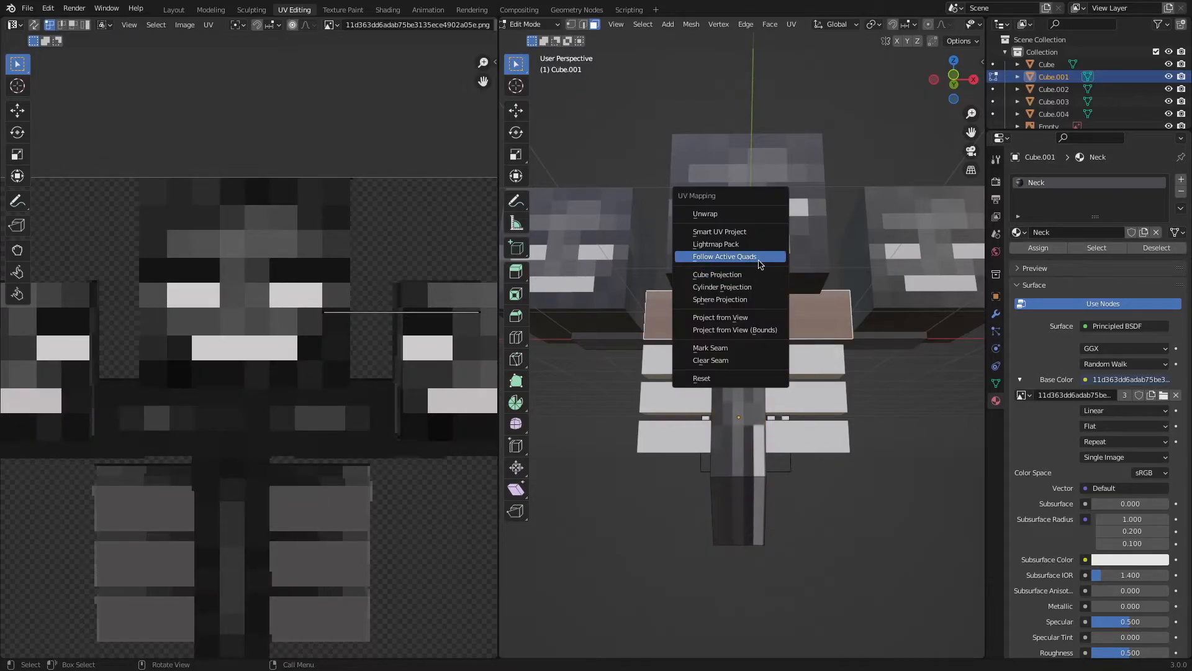
pyautogui.click(748, 210)
pyautogui.press('u')
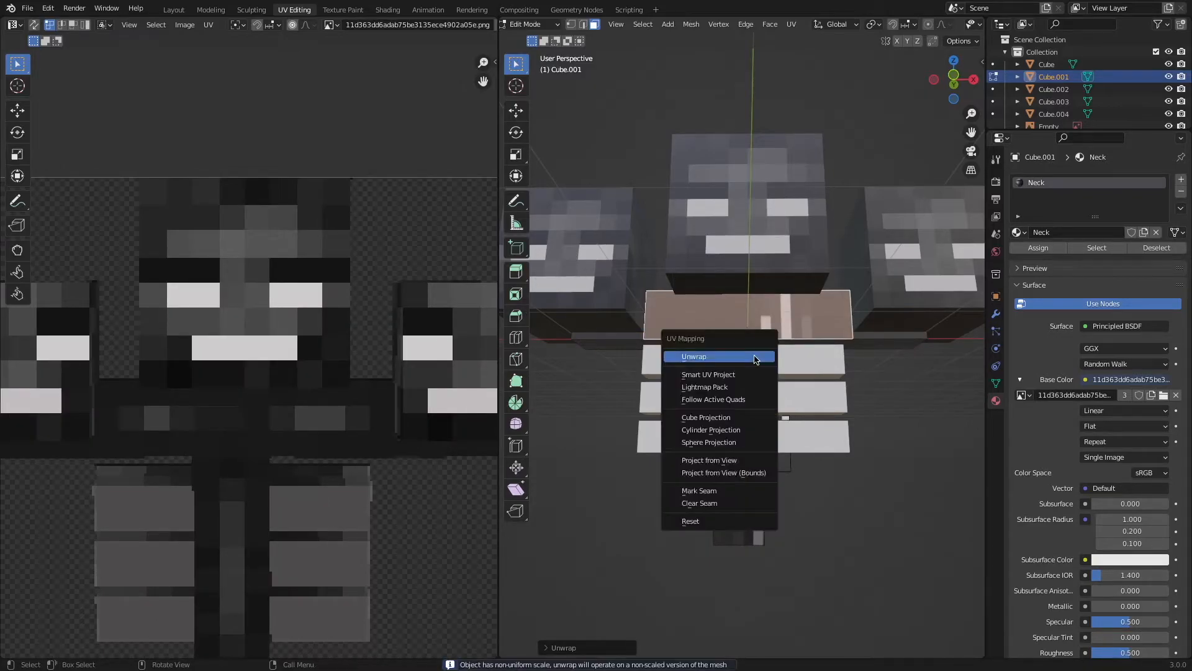
pyautogui.click(742, 474)
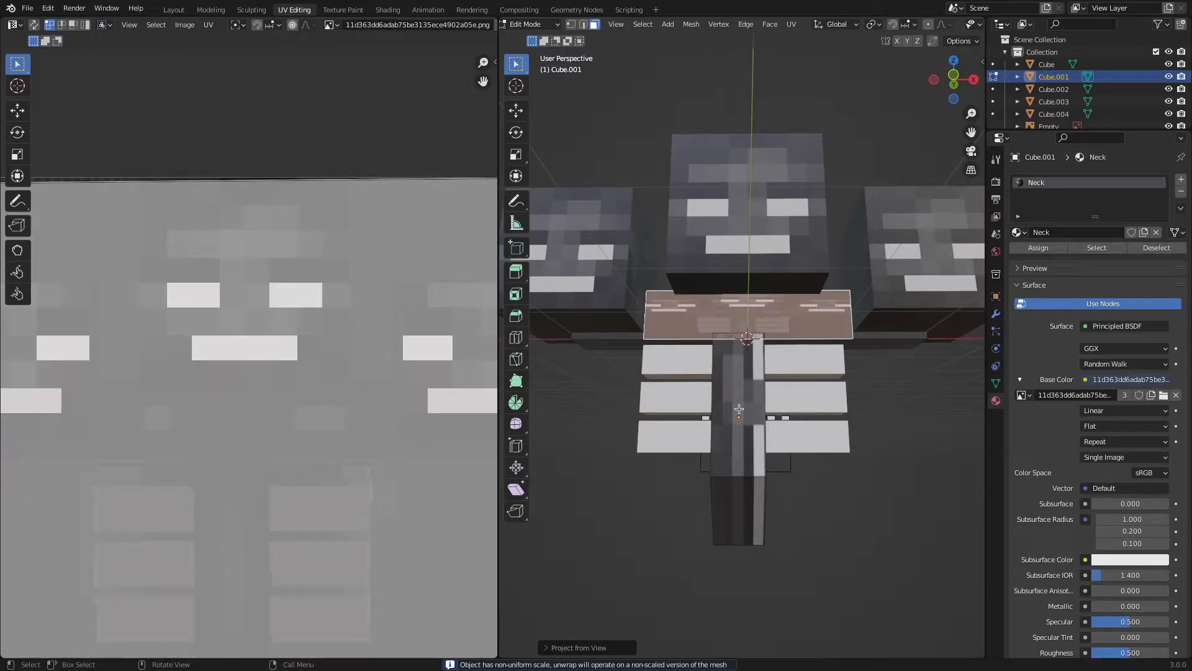
# Scale down the neck face's UV island and move it onto one half of the chest strip in the front-view texture.
pyautogui.scroll(-7, 284, 408)
pyautogui.press('a')
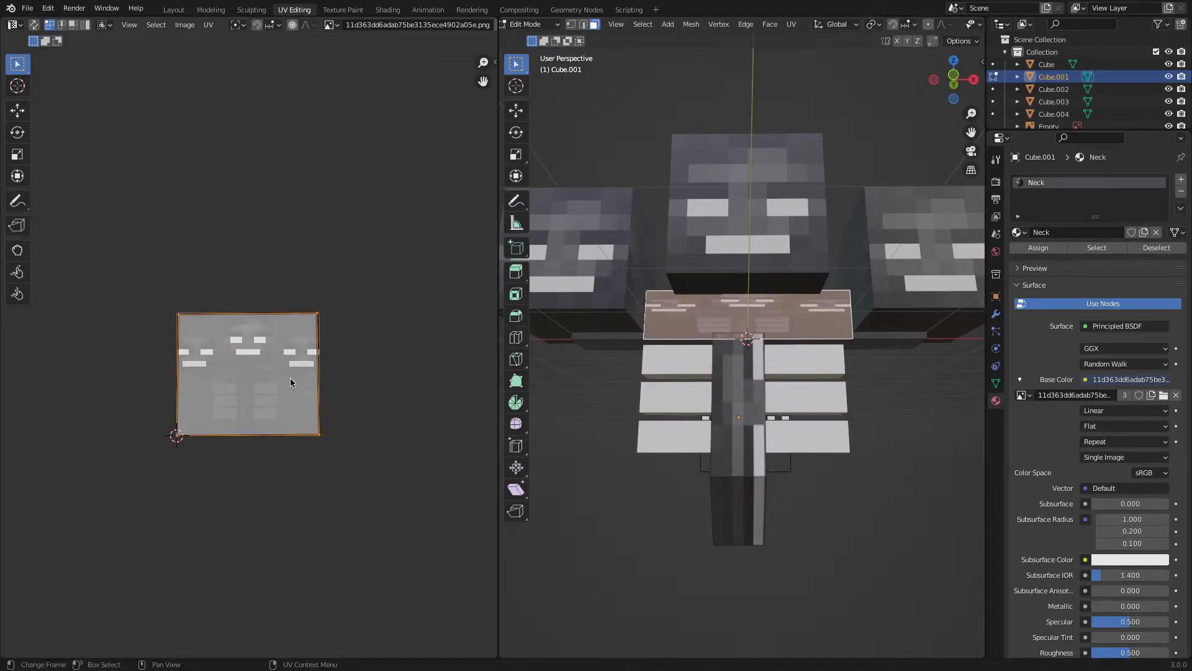
pyautogui.press('s')
pyautogui.click(262, 377)
pyautogui.keyDown('ctrl'); pyautogui.moveTo(262, 378); pyautogui.dragTo(321, 385, button='middle'); pyautogui.keyUp('ctrl')
pyautogui.press('s')
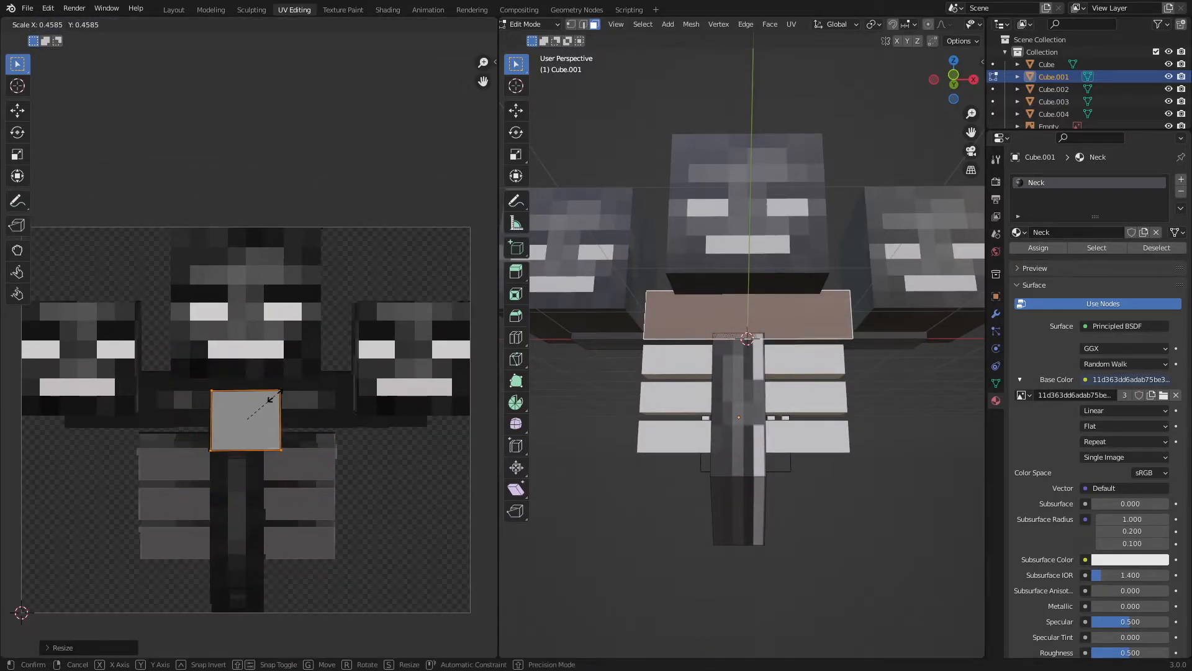
pyautogui.press('g')
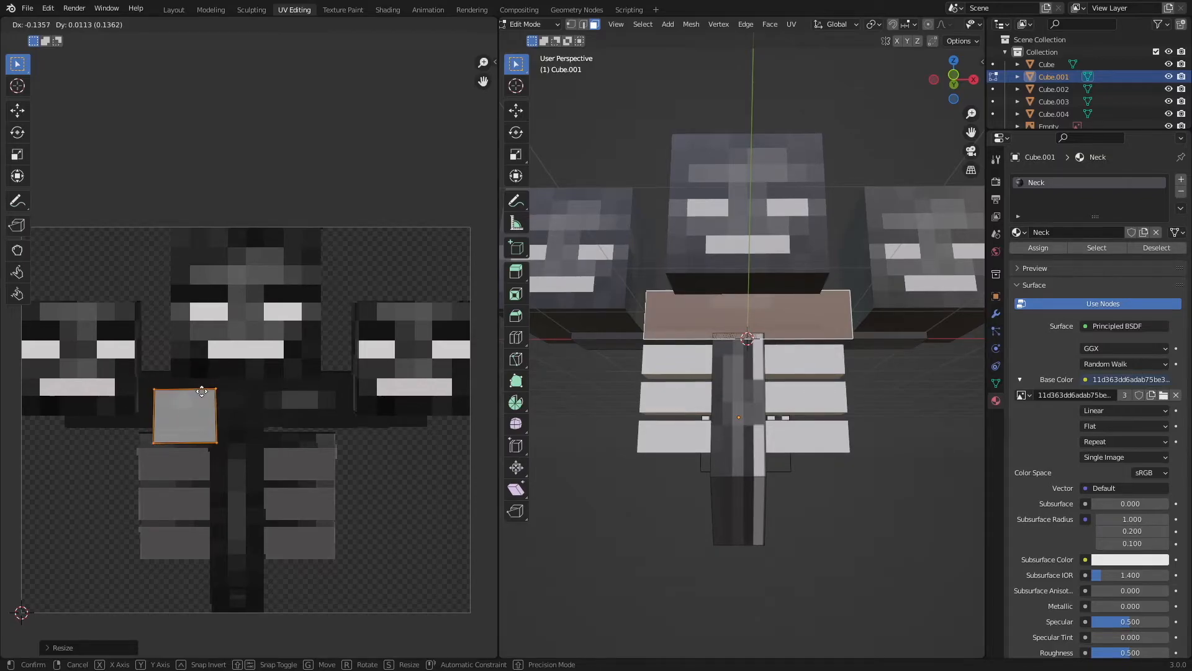
pyautogui.click(198, 386)
# Move the UV island's edges along Y and X so it spans the full width of the texture's chest strip.
pyautogui.moveTo(137, 427); pyautogui.dragTo(242, 447)
pyautogui.press('g')
pyautogui.press('y')
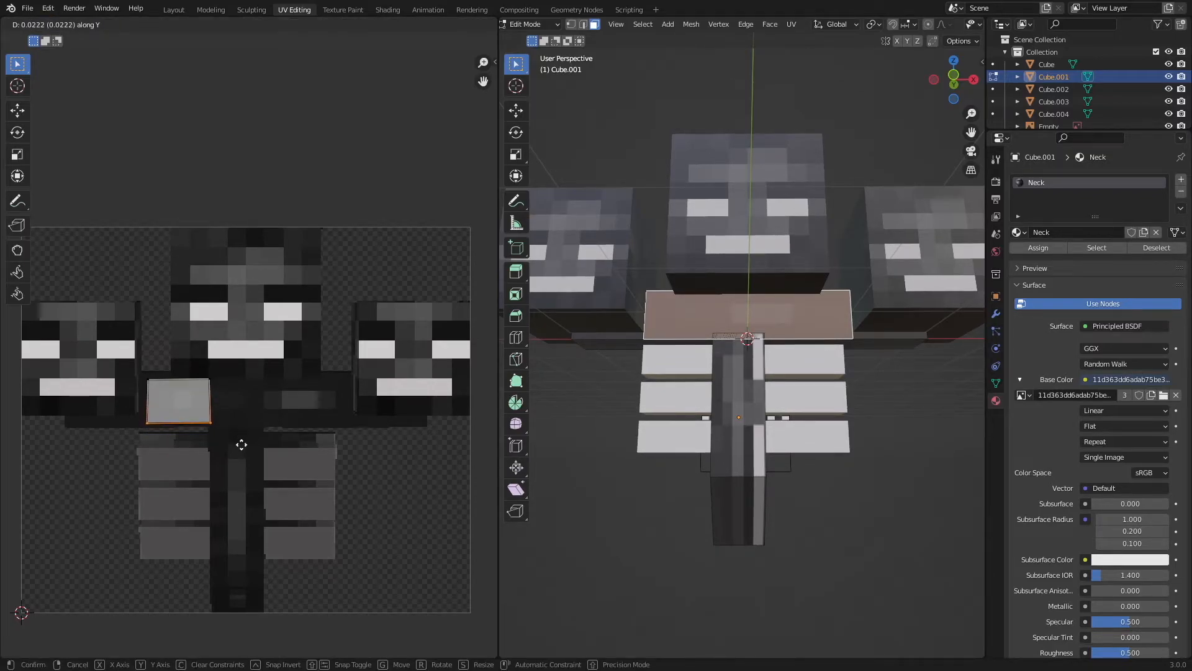
pyautogui.press('y')
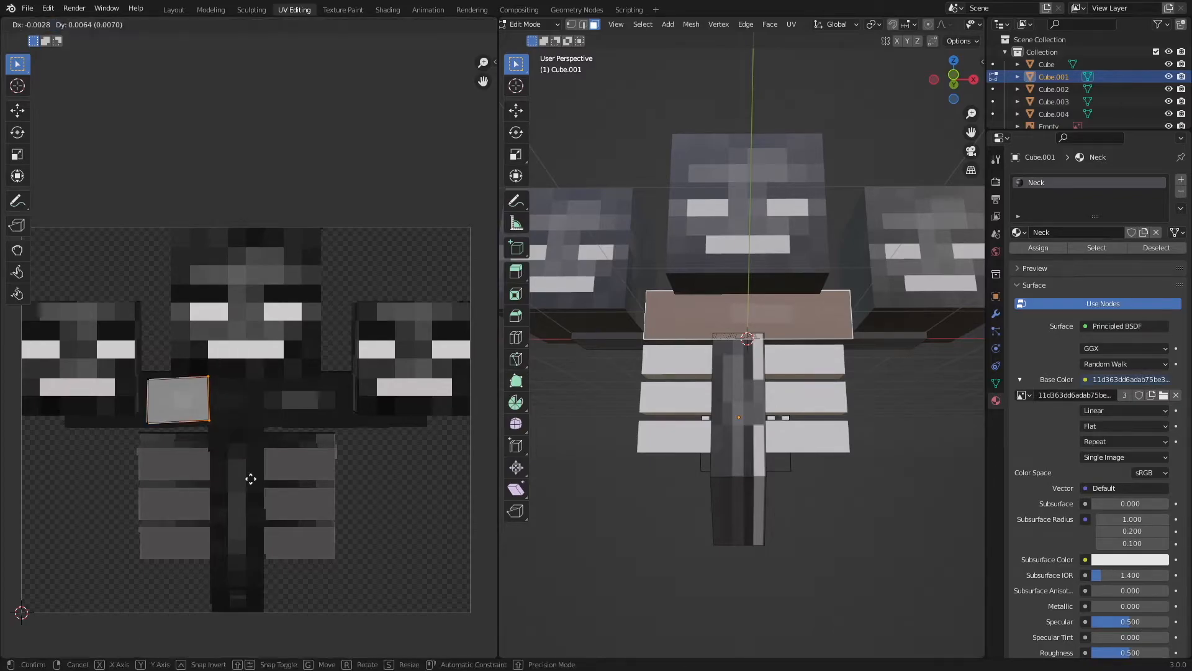
pyautogui.press('x')
pyautogui.click(390, 478)
# Check the neck in Object Mode and set the Neck material's image interpolation to Closest.
pyautogui.press('Tab')
pyautogui.click(668, 461)
pyautogui.moveTo(746, 446); pyautogui.dragTo(723, 471, button='middle')
pyautogui.moveTo(778, 398); pyautogui.dragTo(790, 382, button='middle')
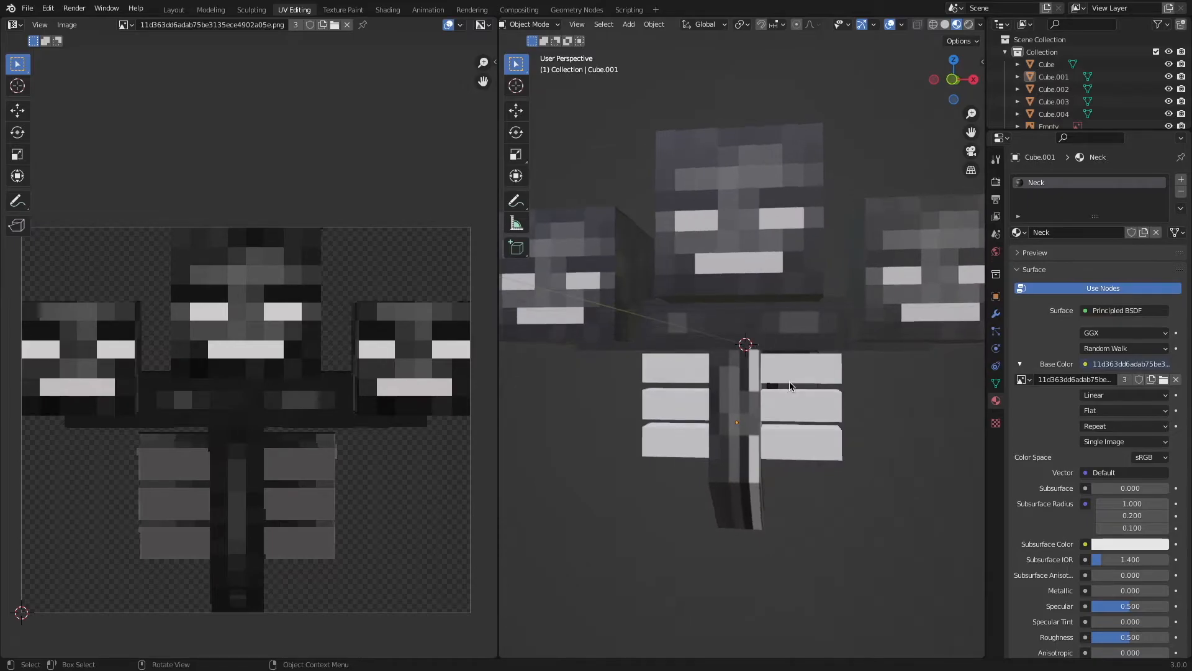
pyautogui.click(775, 335)
pyautogui.click(1137, 396)
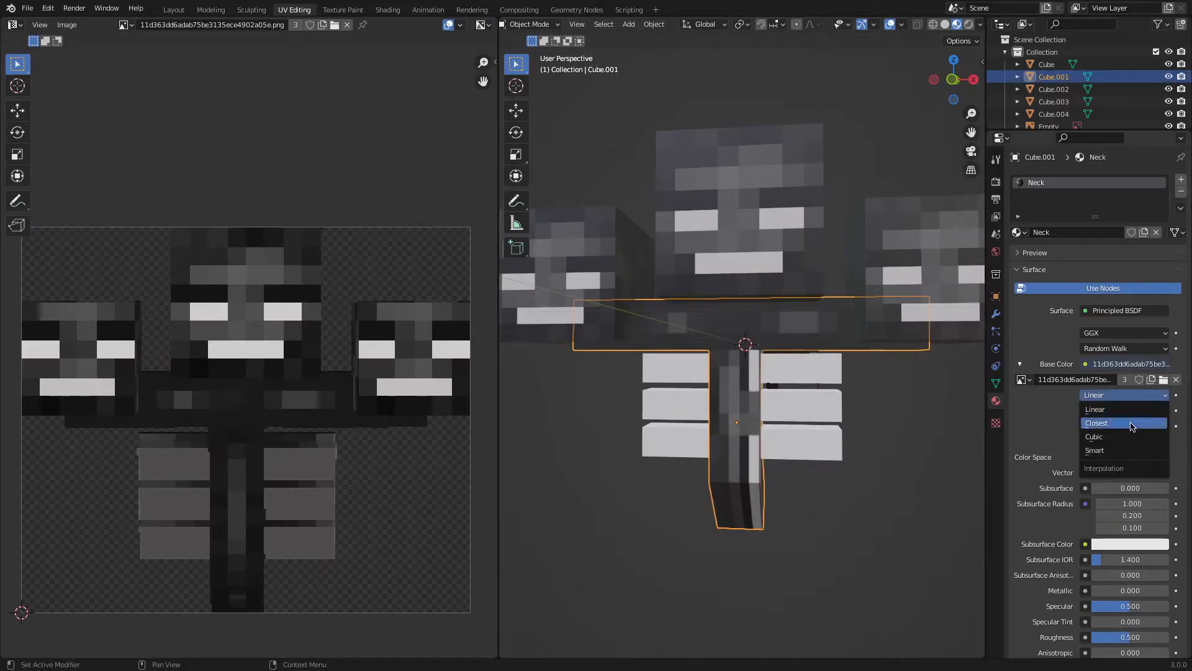
pyautogui.click(1133, 426)
# Examine the textured neck and ribs up close and from behind.
pyautogui.press('a')
pyautogui.scroll(8, 775, 393)
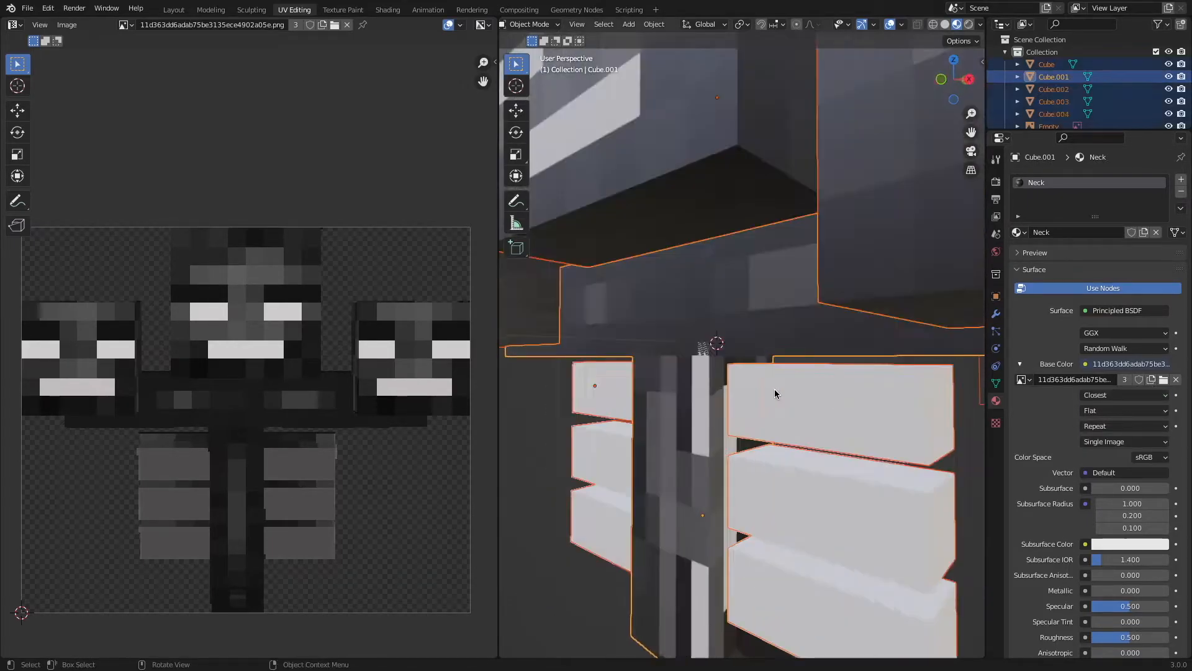
pyautogui.hotkey('alt', 'a')
pyautogui.moveTo(775, 393); pyautogui.dragTo(769, 381, button='middle')
pyautogui.scroll(6, 713, 311)
pyautogui.scroll(-8, 713, 312)
pyautogui.keyDown('ctrl'); pyautogui.moveTo(713, 311); pyautogui.dragTo(679, 300, button='middle'); pyautogui.keyUp('ctrl')
# Select the neck's back face in Edit Mode and add a second body material named NeckBack.
pyautogui.click(781, 325)
pyautogui.moveTo(781, 326); pyautogui.dragTo(781, 322, button='middle')
pyautogui.press('Tab')
pyautogui.click(781, 322)
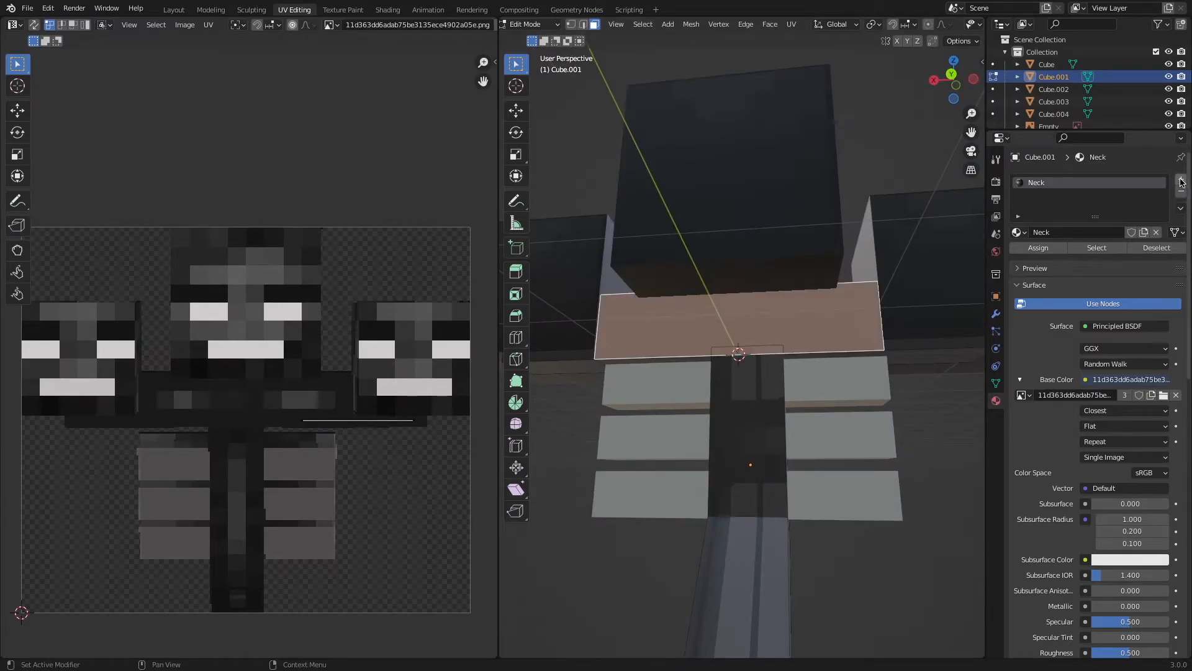
pyautogui.press('Tab')
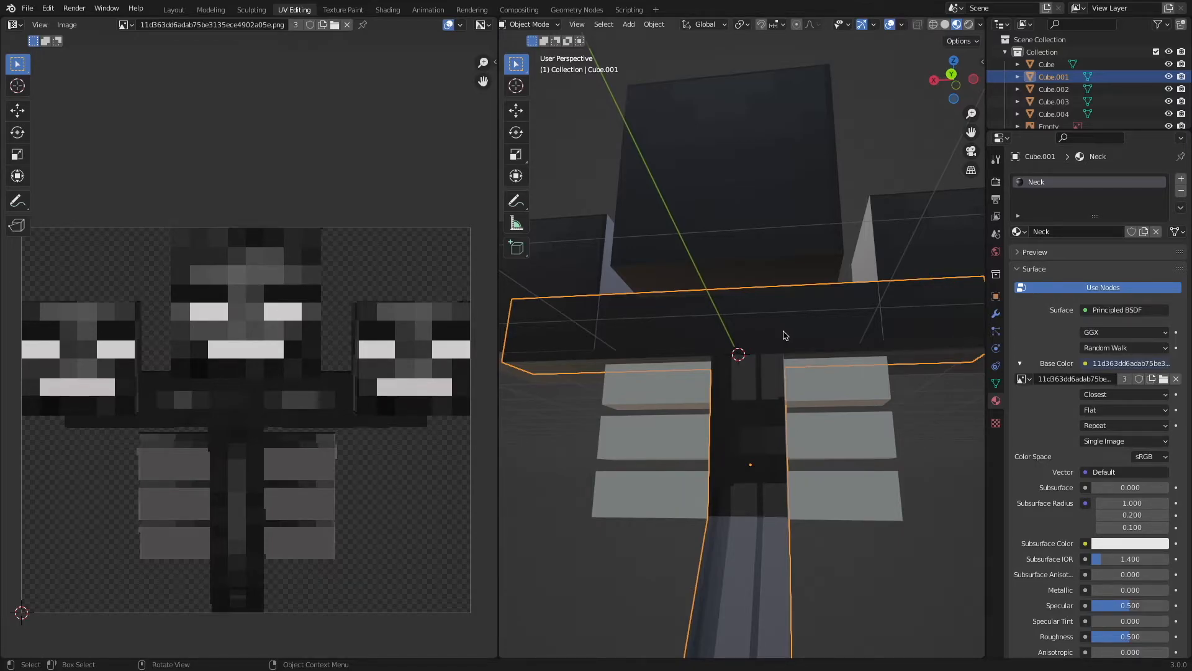
pyautogui.press('Tab')
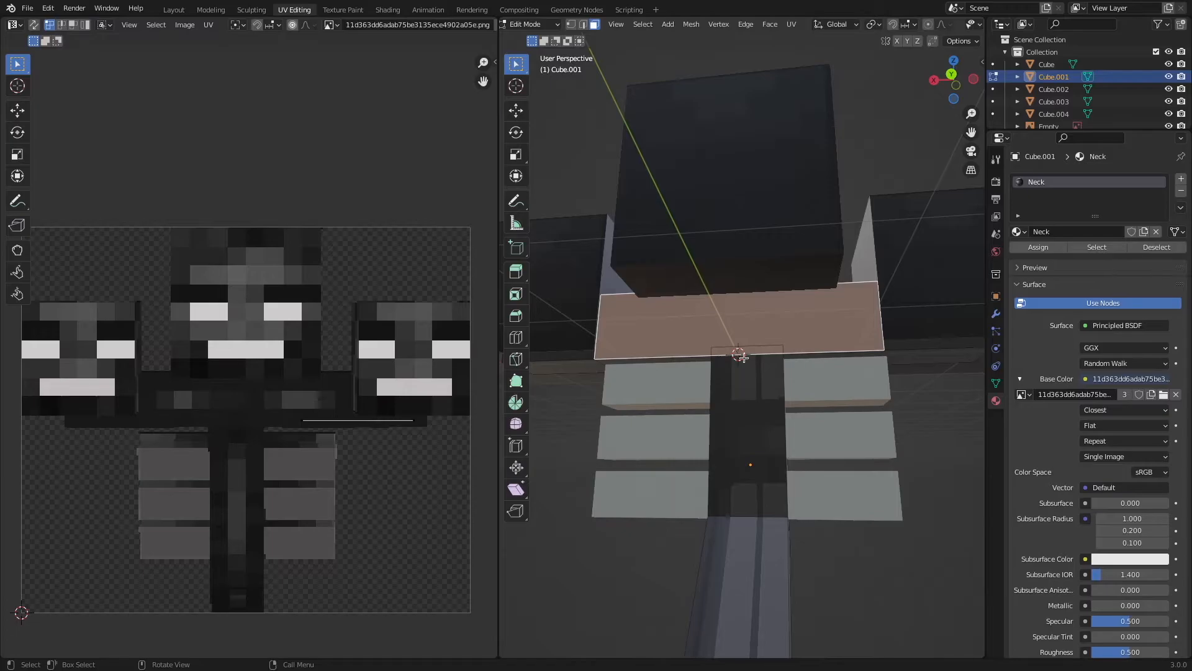
pyautogui.click(1183, 180)
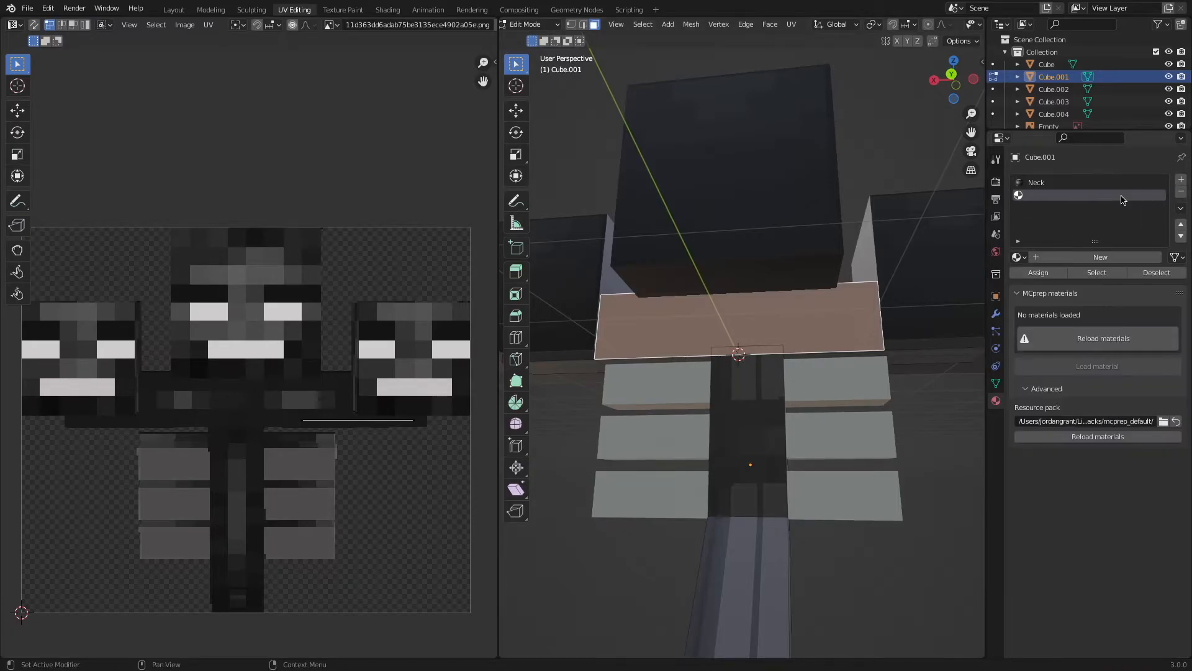
pyautogui.click(1066, 257)
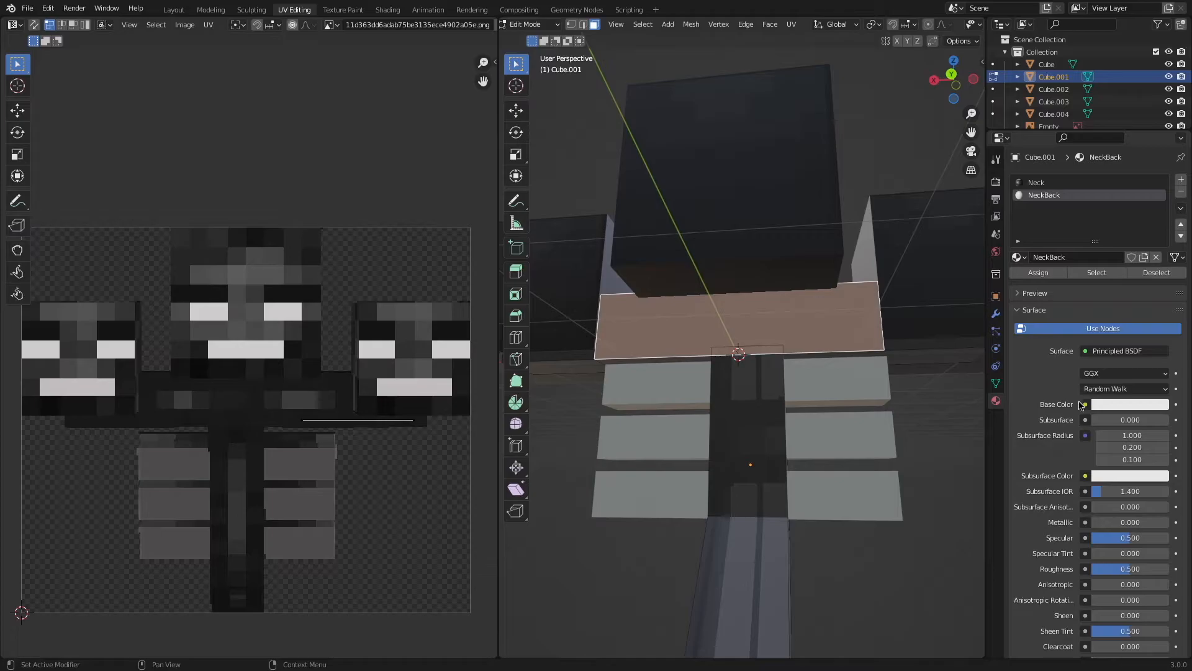
# Give NeckBack's base color an Image Texture and load the back-view screenshot ending in 15.35.26.png from the Desktop.
pyautogui.click(1083, 404)
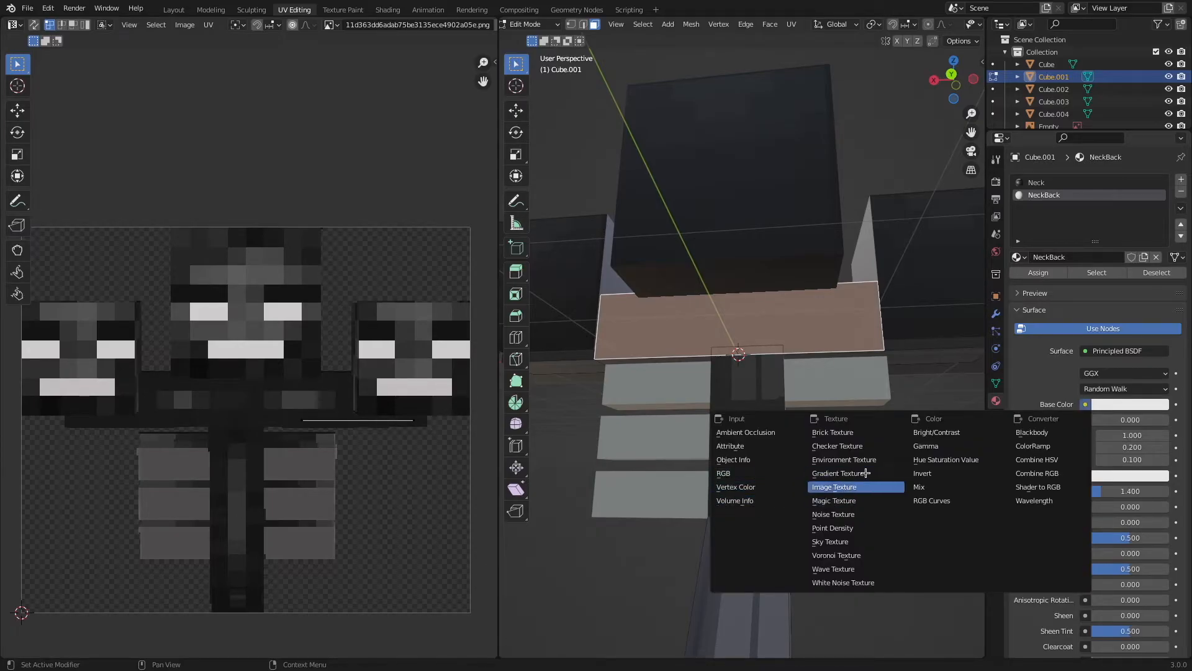
pyautogui.click(860, 486)
pyautogui.click(1146, 420)
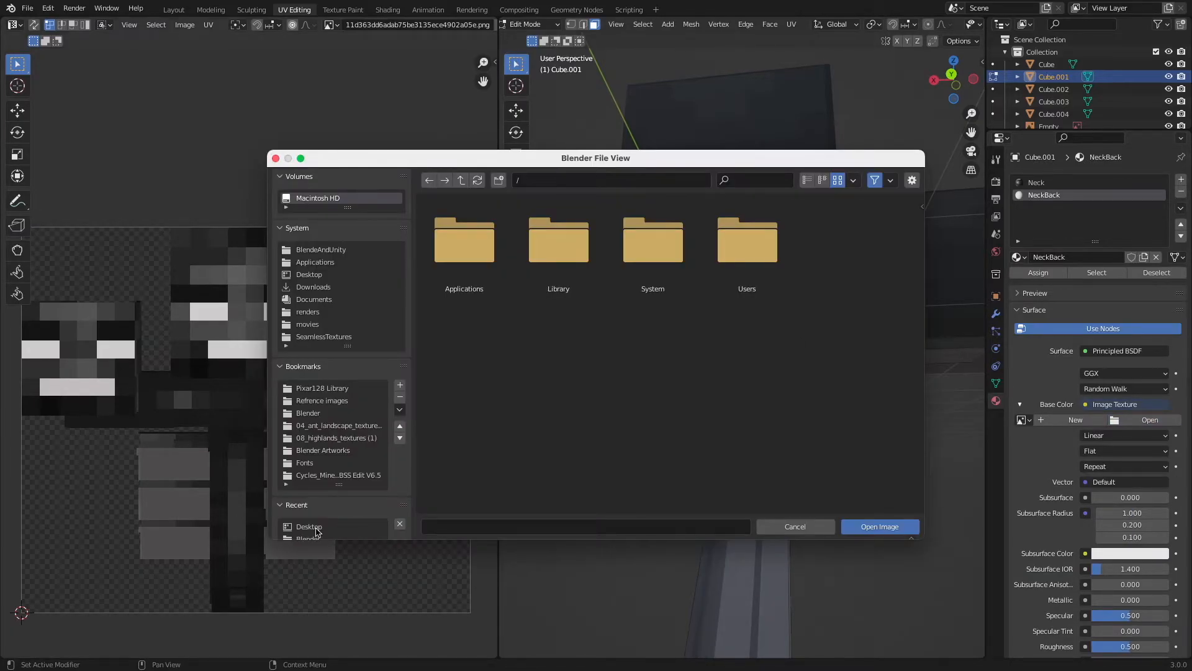
pyautogui.click(310, 526)
pyautogui.scroll(-2, 483, 435)
pyautogui.click(484, 482)
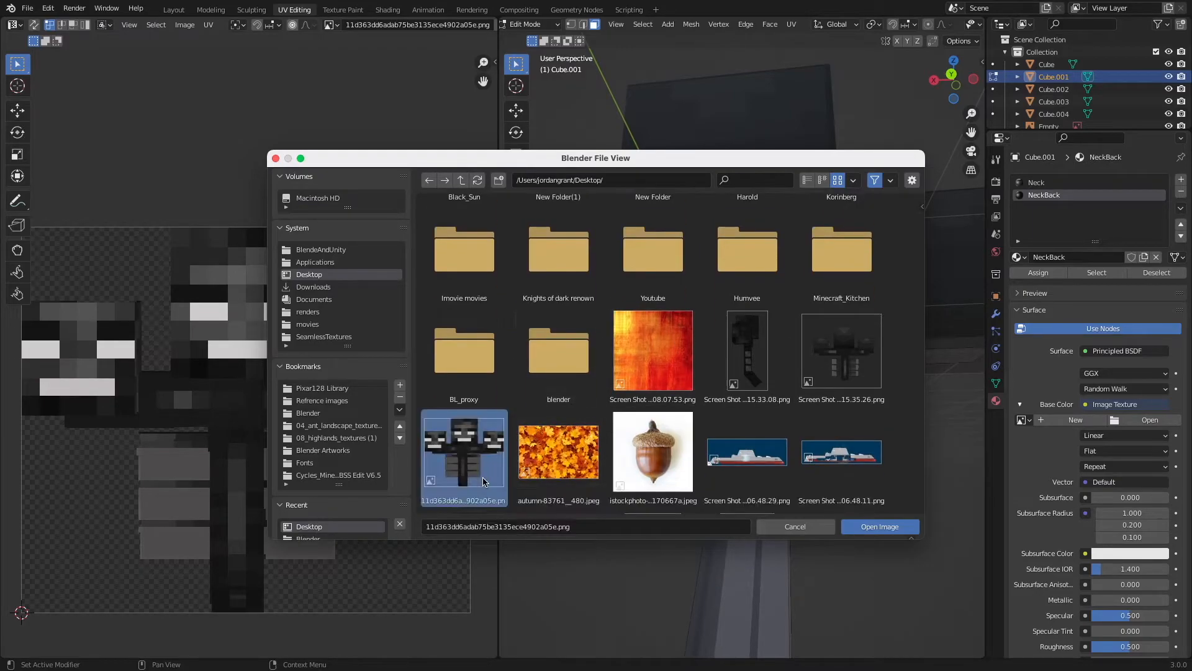
pyautogui.doubleClick(483, 481)
pyautogui.click(1162, 424)
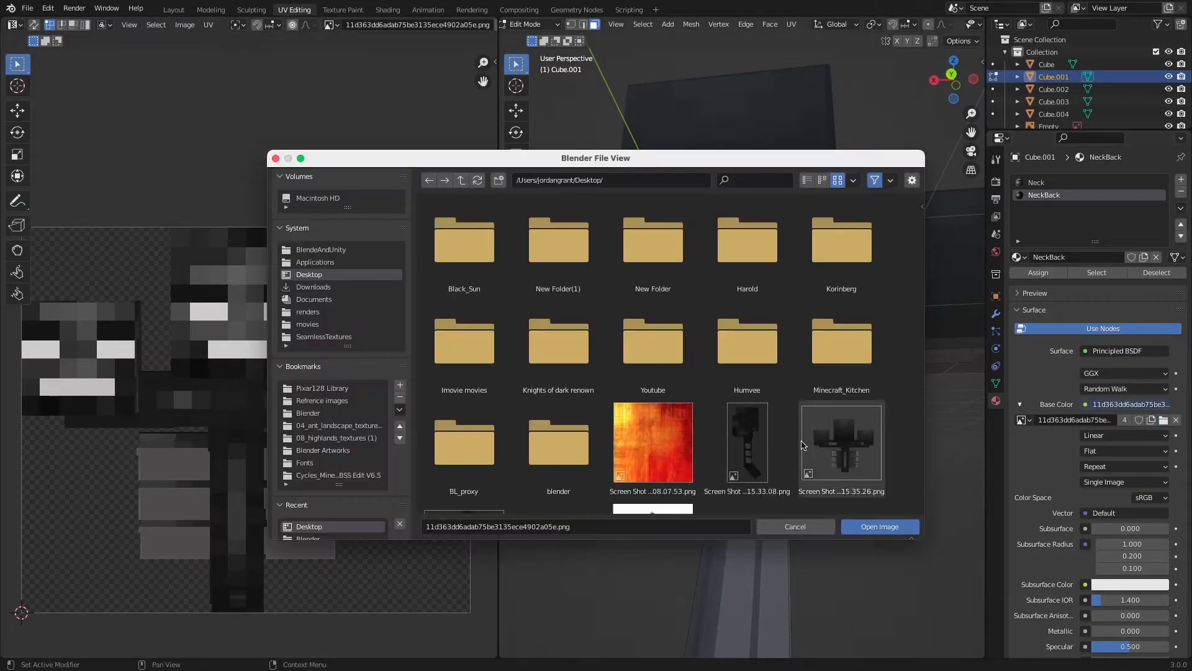
pyautogui.doubleClick(850, 458)
# Assign the NeckBack material to the selected back face and unwrap the face with Cube Projection.
pyautogui.moveTo(811, 386); pyautogui.dragTo(779, 404, button='middle')
pyautogui.press('u')
pyautogui.click(727, 386)
pyautogui.click(1038, 272)
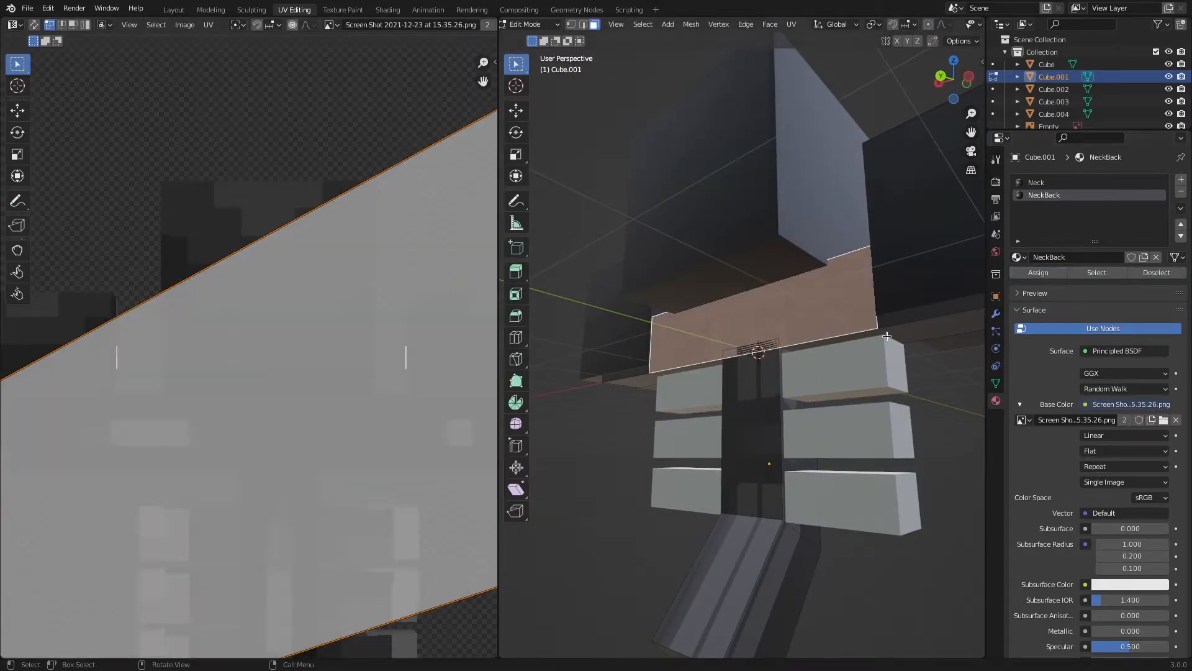
pyautogui.press('u')
pyautogui.click(694, 382)
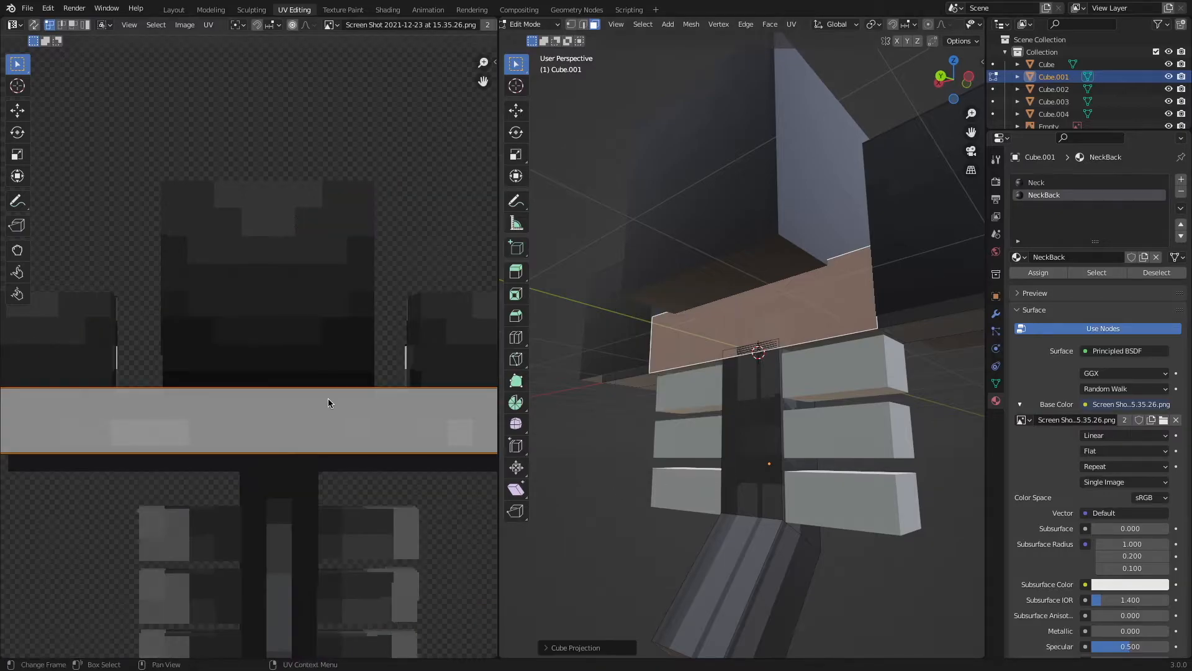
# Move the back face's UV island along Y onto the texture's chest strip and scale it along X to about 0.7.
pyautogui.scroll(-1, 376, 386)
pyautogui.press('g')
pyautogui.press('y')
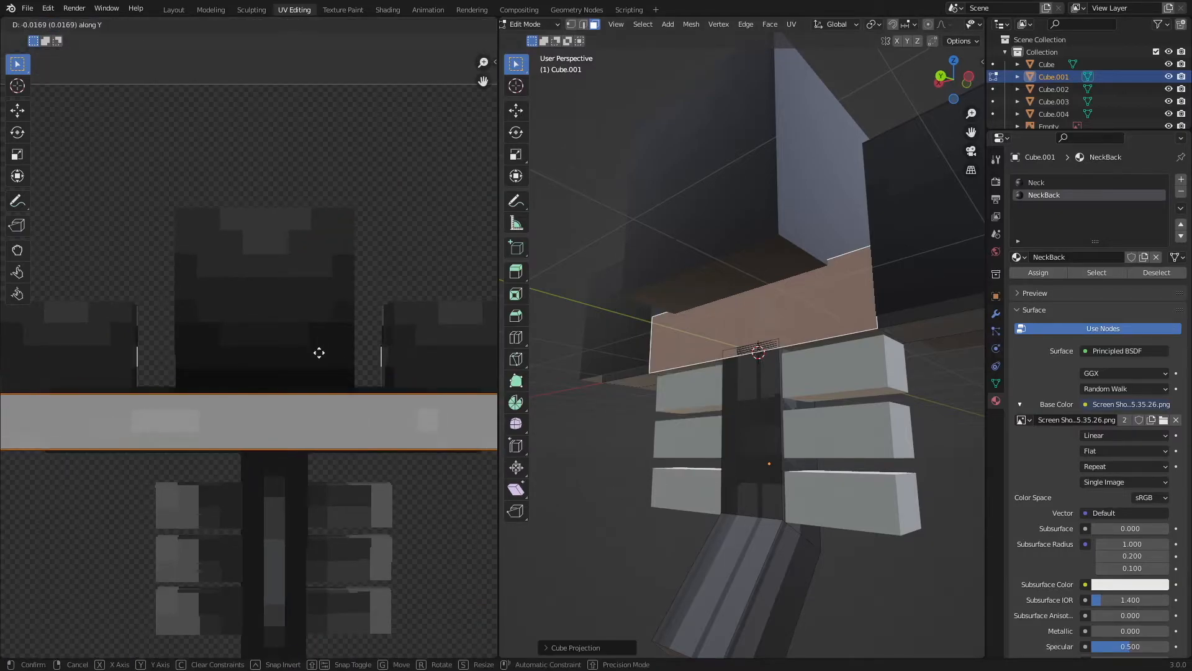
pyautogui.click(319, 351)
pyautogui.scroll(-3, 319, 354)
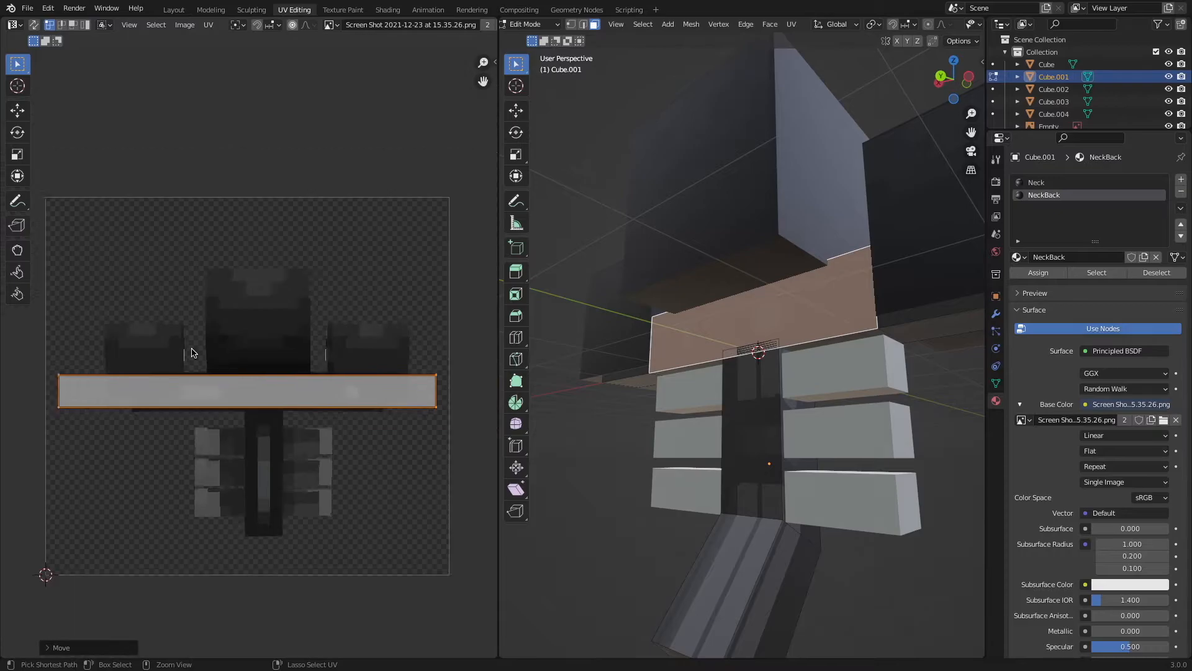
pyautogui.press('s')
pyautogui.press('x')
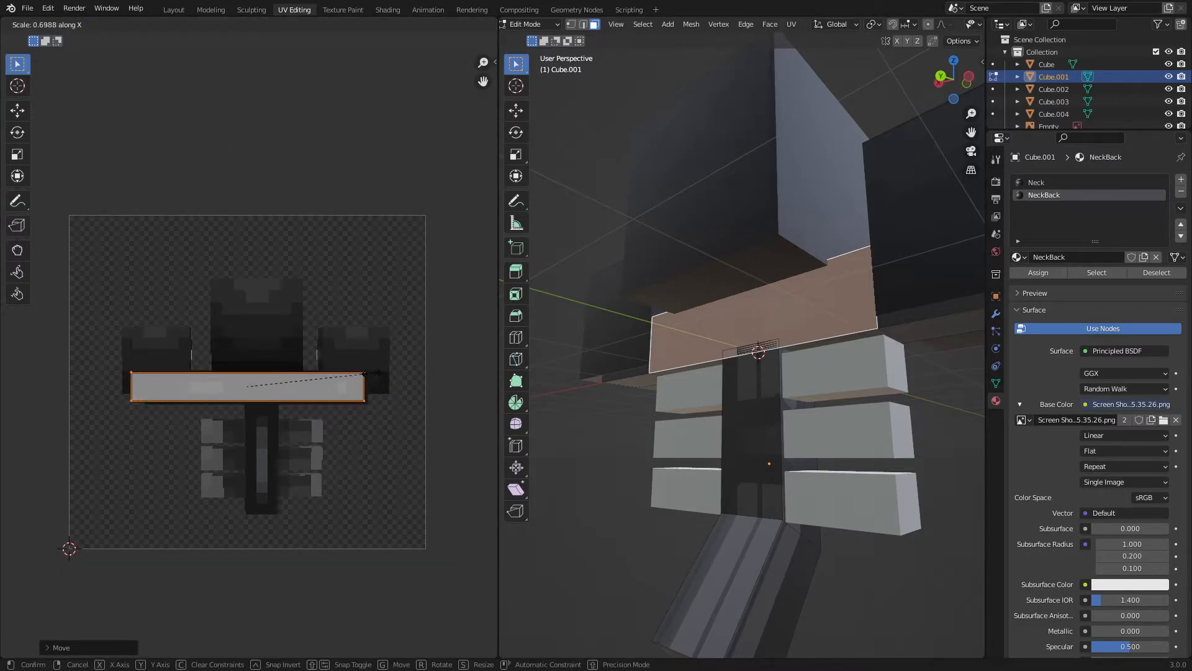
pyautogui.click(371, 373)
# Check the neck's back in Object Mode and set the NeckBack image interpolation to Closest.
pyautogui.press('Tab')
pyautogui.hscroll(-3, 405, 384)
pyautogui.moveTo(660, 382); pyautogui.dragTo(766, 382, button='middle')
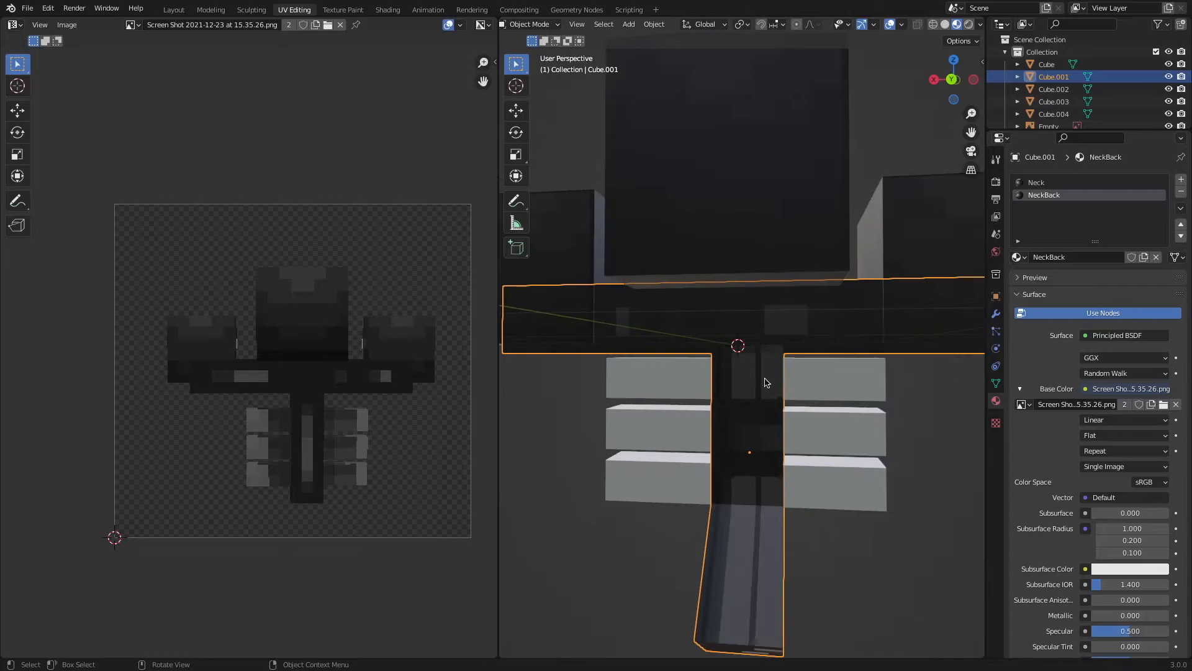
pyautogui.click(1137, 420)
pyautogui.click(1118, 450)
pyautogui.moveTo(640, 326); pyautogui.dragTo(664, 327, button='middle')
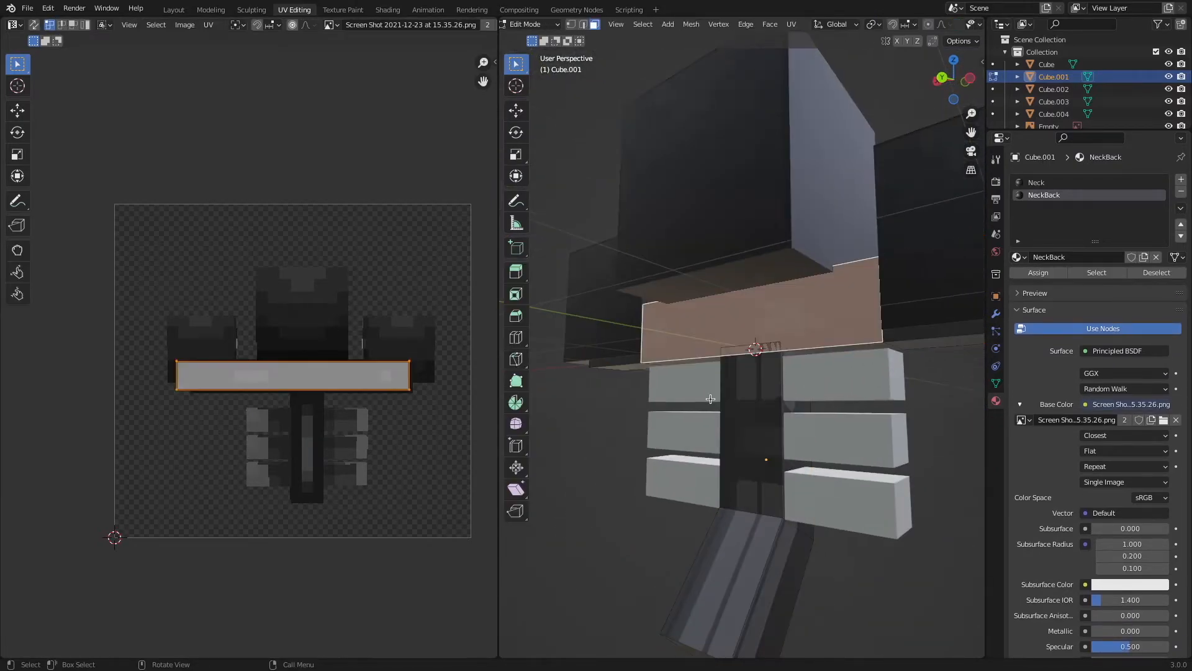
# View the Wither from the front and select the spine's upper and lower front faces with all their UVs in Edit Mode.
pyautogui.press('Tab')
pyautogui.moveTo(710, 399); pyautogui.dragTo(741, 451, button='middle')
pyautogui.press('Tab')
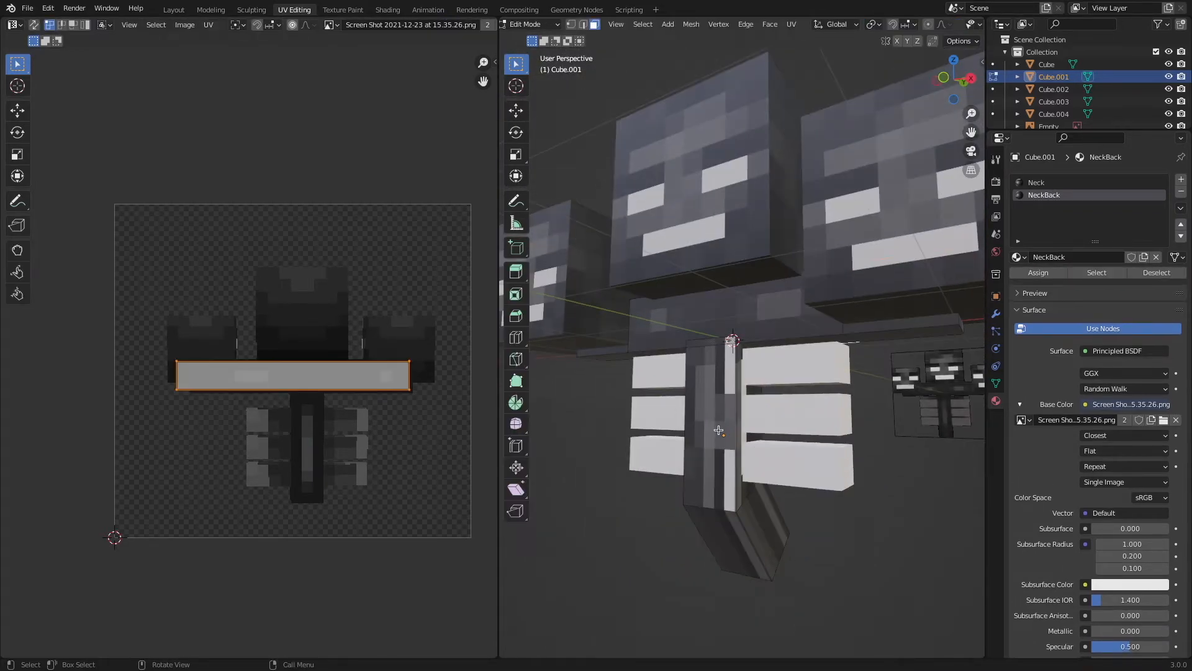
pyautogui.click(736, 446)
pyautogui.keyDown('shift'); pyautogui.click(719, 539); pyautogui.keyUp('shift')
pyautogui.press('a')
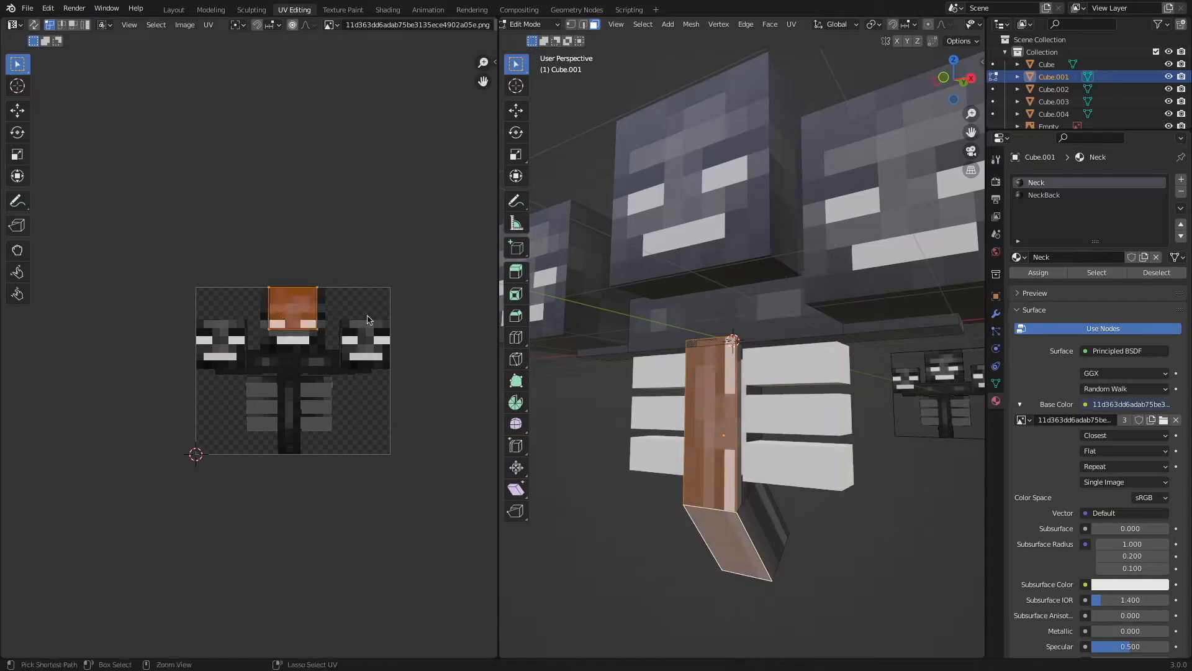
# Move the spine faces' UV island down onto the texture's torso and shift its outer edge along X to the spine column's width.
pyautogui.scroll(5, 273, 326)
pyautogui.scroll(-2, 273, 326)
pyautogui.press('g')
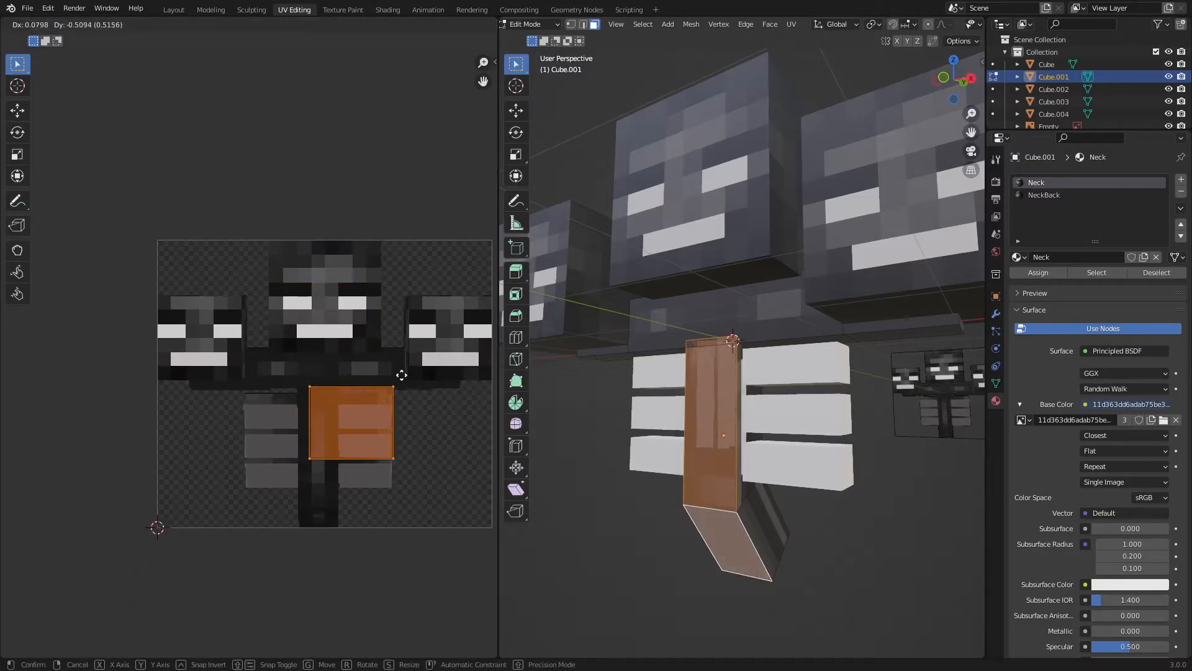
pyautogui.click(393, 378)
pyautogui.moveTo(383, 362); pyautogui.dragTo(451, 542)
pyautogui.press('g')
pyautogui.press('x')
pyautogui.click(376, 424)
# Move the UV island's lower edge along Y down the texture's spine column and check the spine in Object Mode.
pyautogui.moveTo(244, 449); pyautogui.dragTo(410, 510)
pyautogui.press('g')
pyautogui.press('y')
pyautogui.click(401, 554)
pyautogui.press('Tab')
pyautogui.moveTo(646, 487); pyautogui.dragTo(714, 474, button='middle')
# Raise the UV island's lower edge along Y to the base of the texture's ribs and select only the upper spine face.
pyautogui.press('Tab')
pyautogui.press('g')
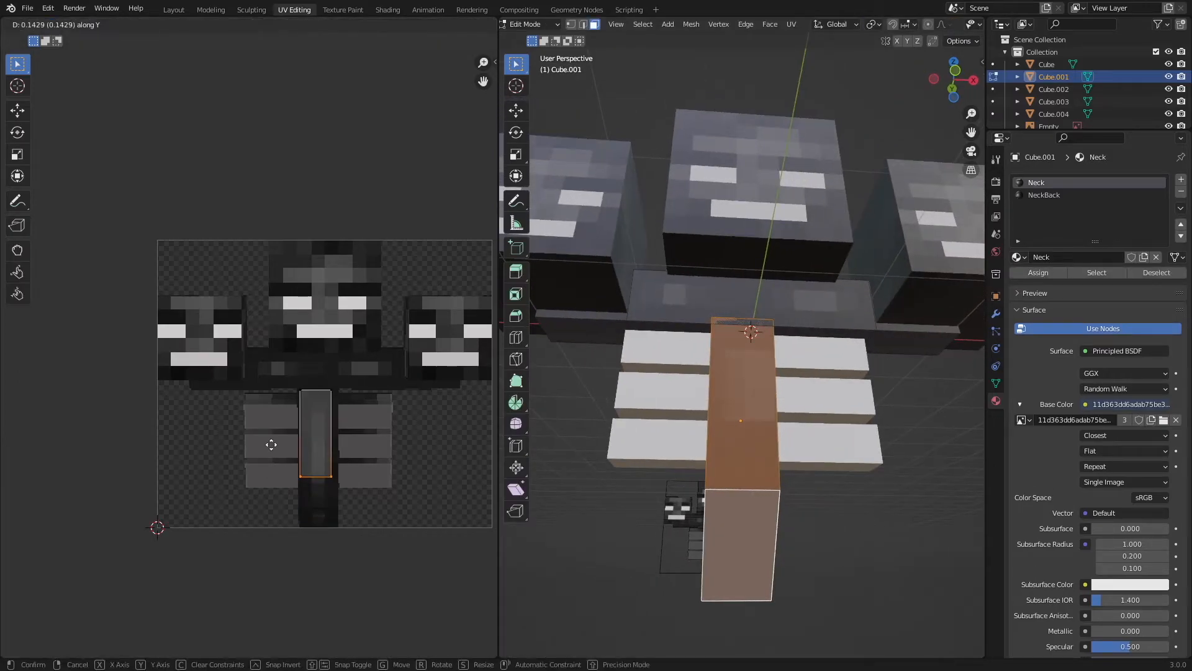
pyautogui.click(271, 452)
pyautogui.click(726, 435)
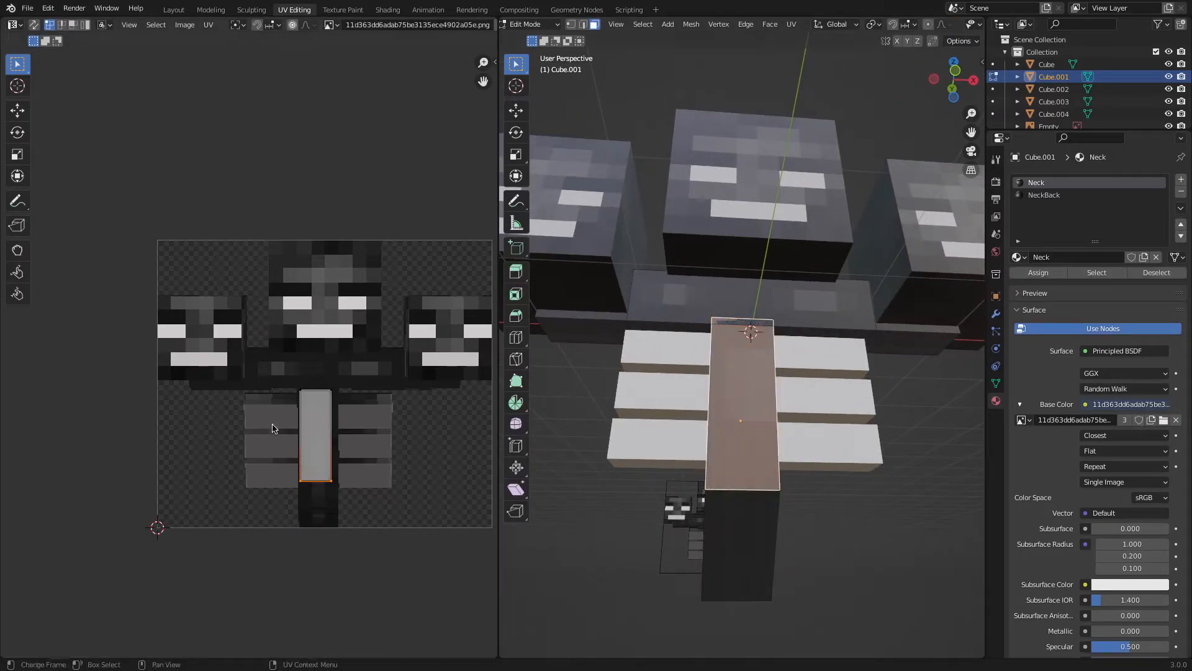
# Try raising the lower edge of the upper neck face's UV island along Y.
pyautogui.press('g')
pyautogui.press('y')
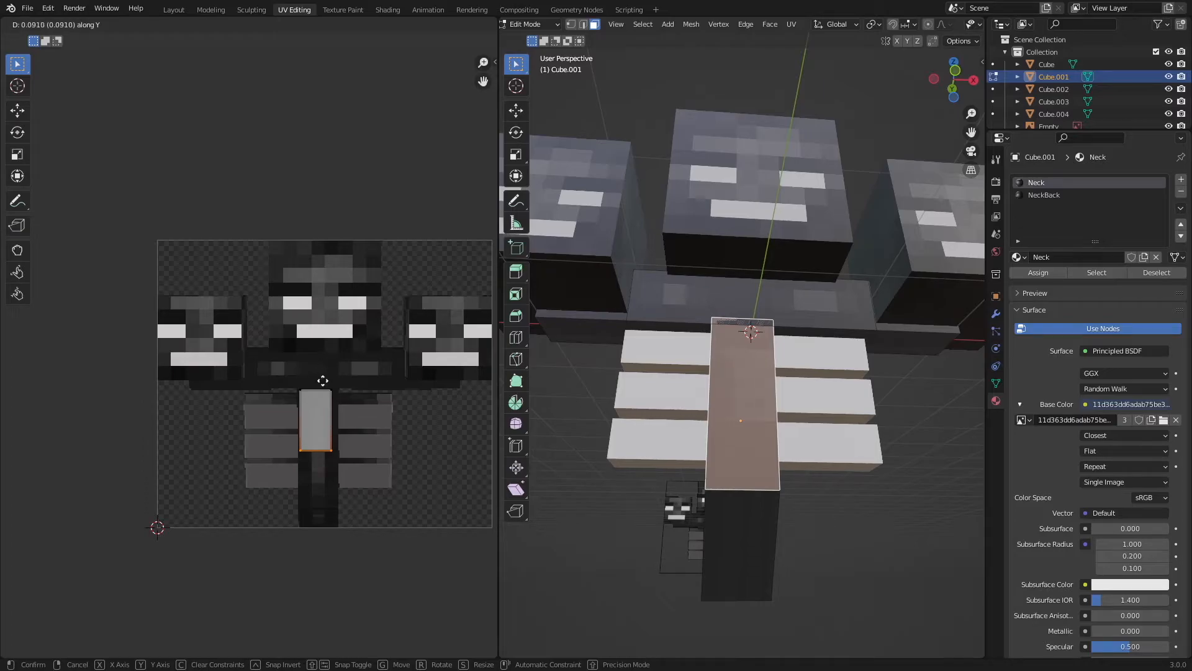
pyautogui.click(321, 406)
pyautogui.press('Tab')
pyautogui.press('Tab')
pyautogui.press('Tab')
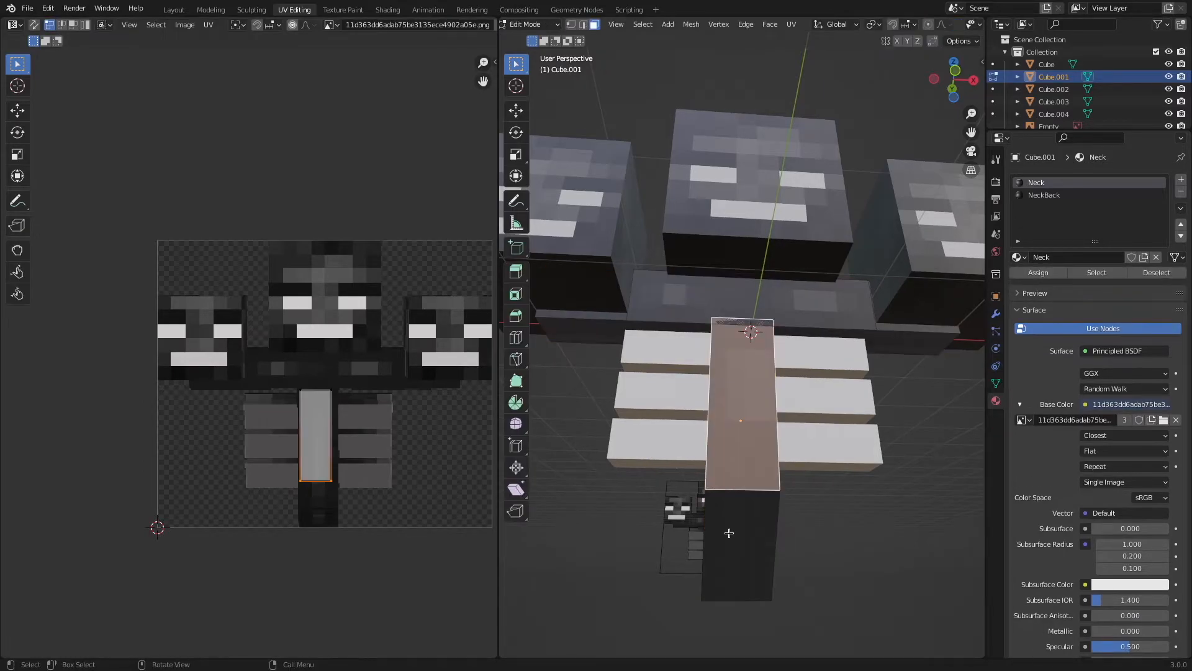
# Select the front face of the upper neck column and rotate its UV island by 90 degrees.
pyautogui.moveTo(730, 536); pyautogui.dragTo(714, 524, button='middle')
pyautogui.press('Tab')
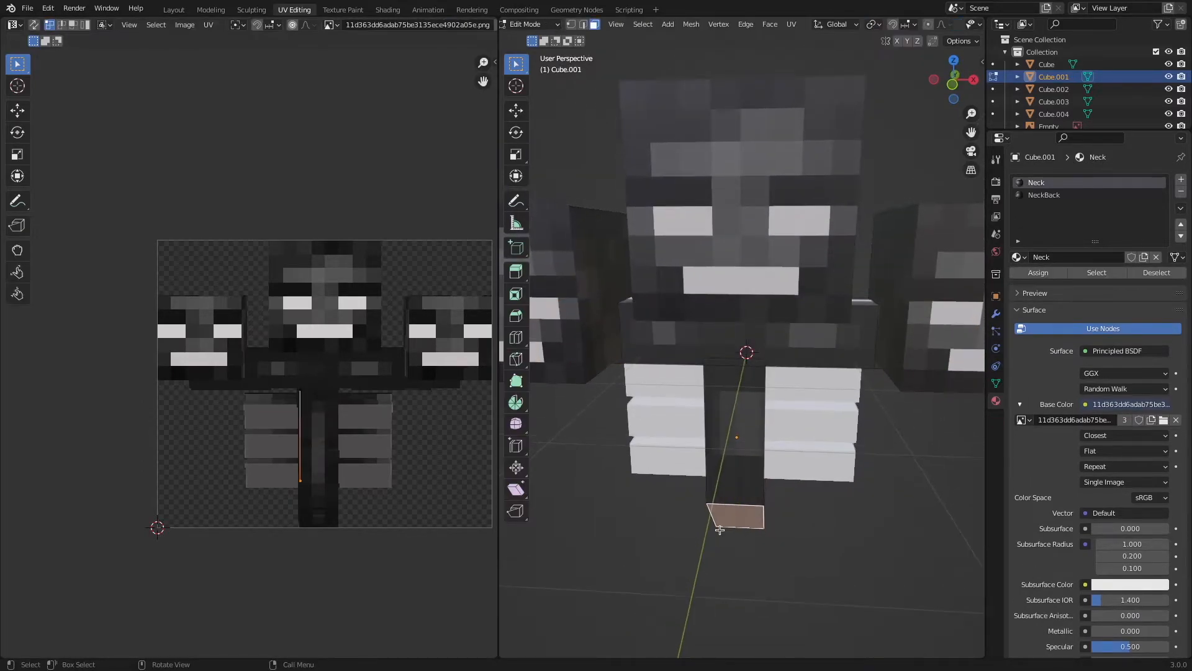
pyautogui.click(717, 475)
pyautogui.scroll(2, 356, 445)
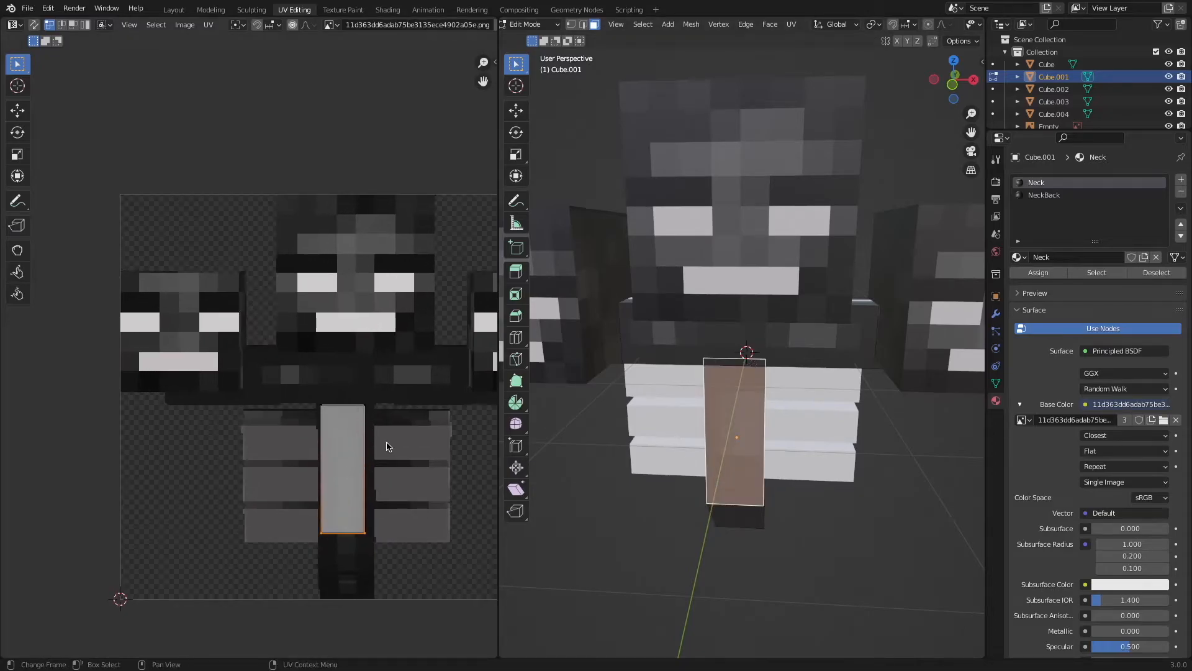
pyautogui.press('r')
pyautogui.press('9')
pyautogui.press('0')
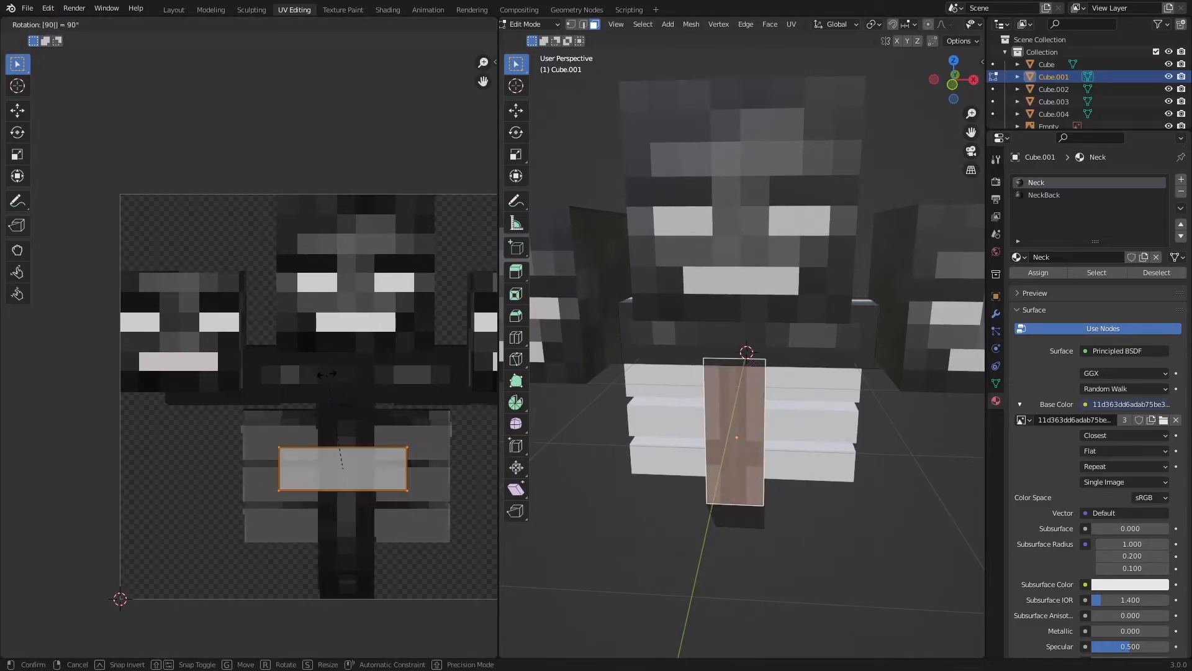
pyautogui.press('Return')
# Scale the rotated UV island separately along X and Y and shift it along Y to cover the texture's spine strip.
pyautogui.press('s')
pyautogui.press('x')
pyautogui.click(357, 465)
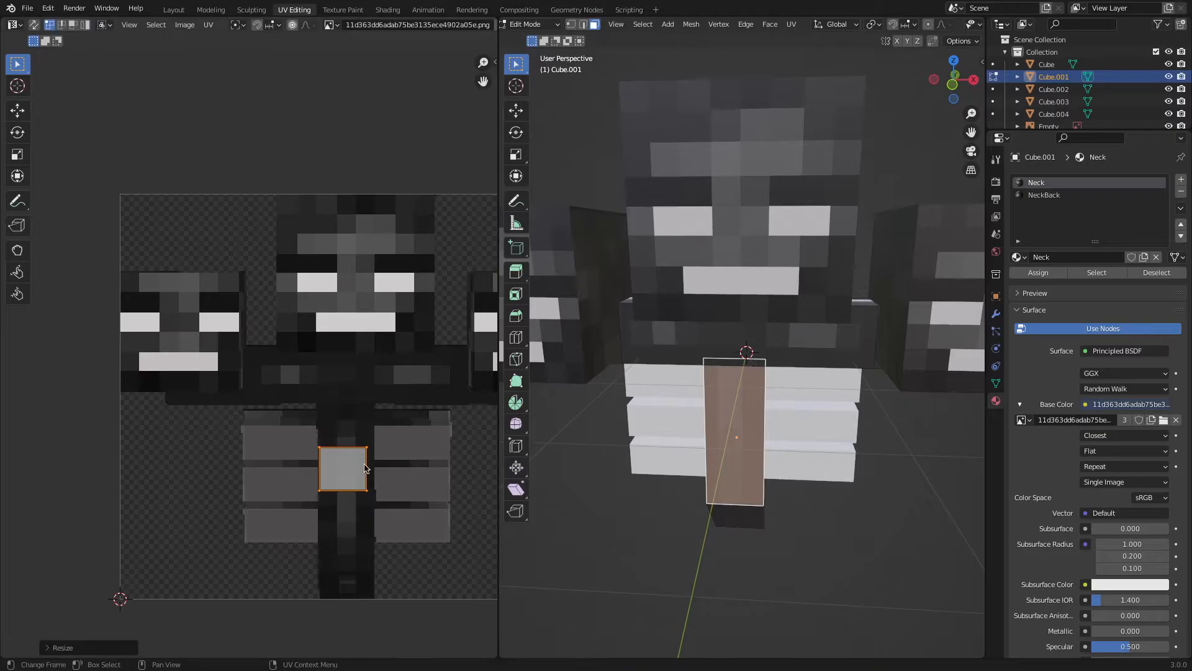
pyautogui.press('s')
pyautogui.press('y')
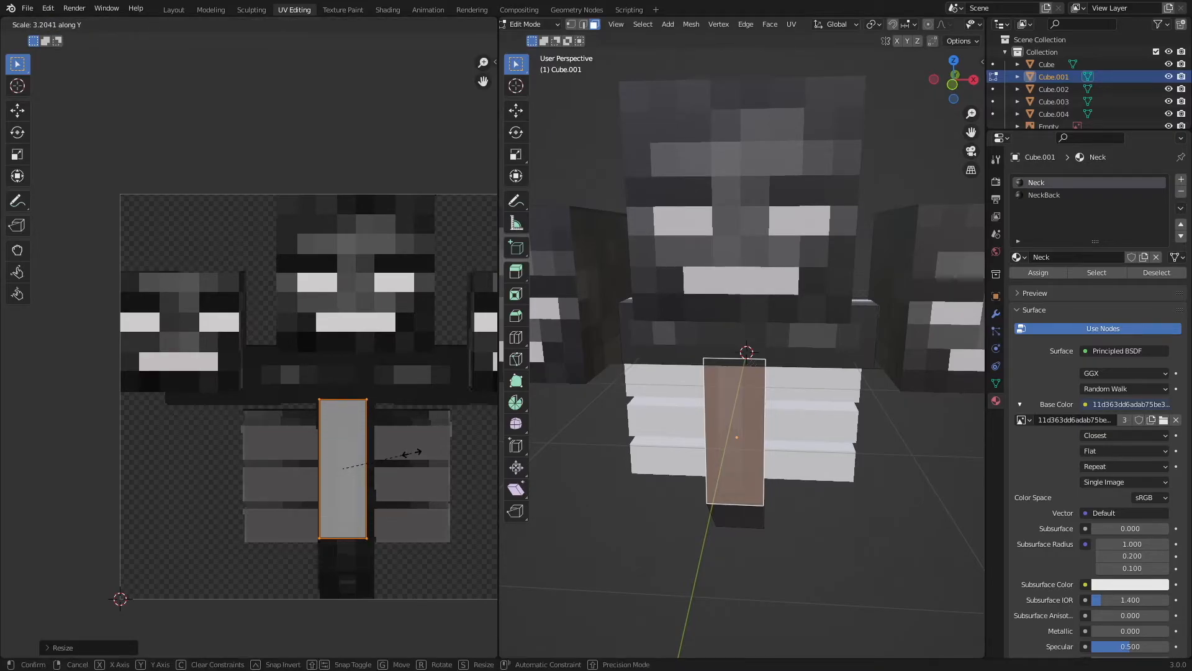
pyautogui.click(409, 455)
pyautogui.press('g')
pyautogui.press('y')
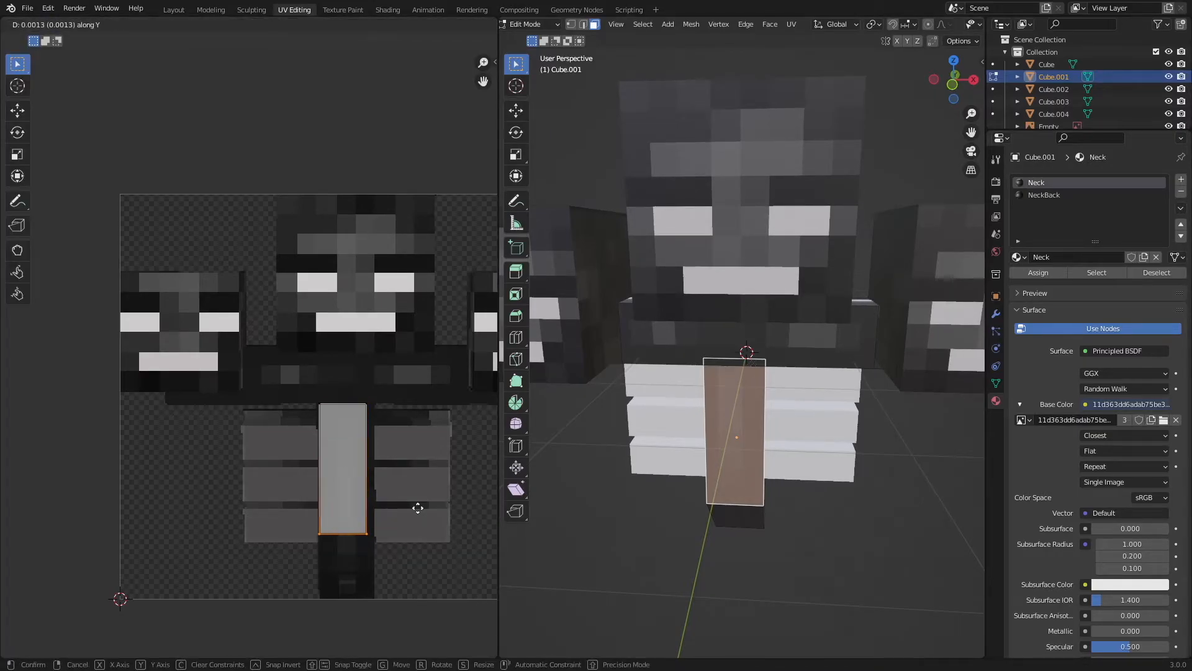
pyautogui.click(418, 521)
# Select the front face of the lower tail segment and unwrap it with Cube Projection.
pyautogui.moveTo(764, 509)
pyautogui.mouseDown(button='middle')
pyautogui.moveTo(799, 493)
pyautogui.moveTo(746, 520)
pyautogui.mouseUp(button='middle')
pyautogui.click(746, 520)
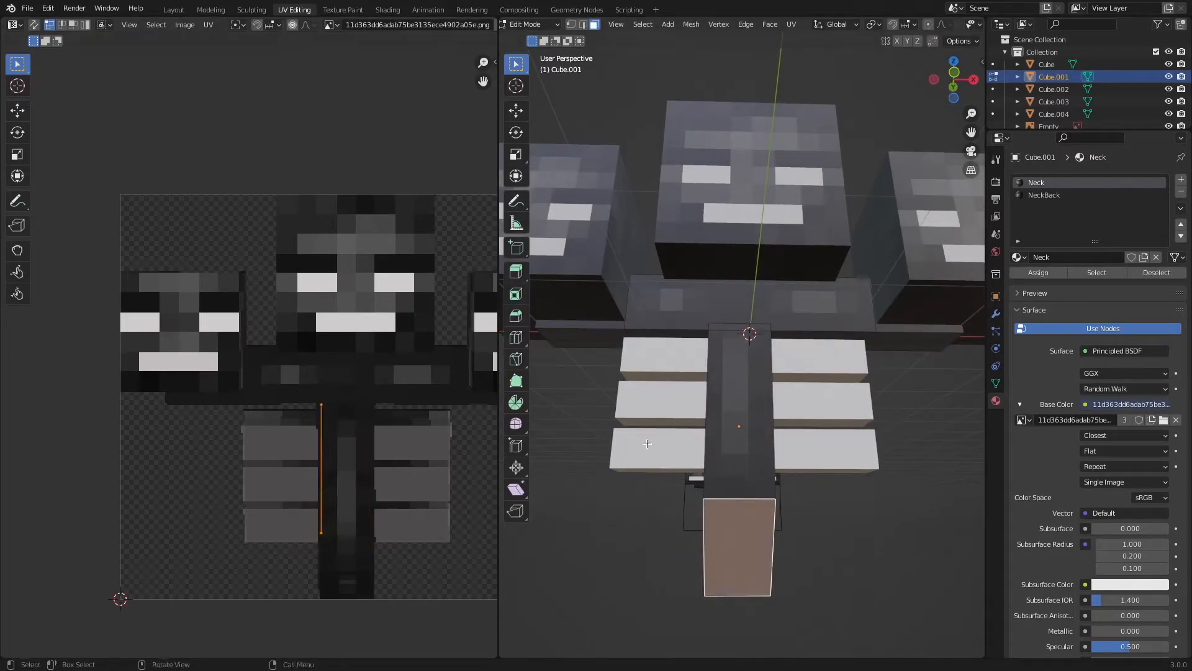
pyautogui.press('u')
pyautogui.click(707, 438)
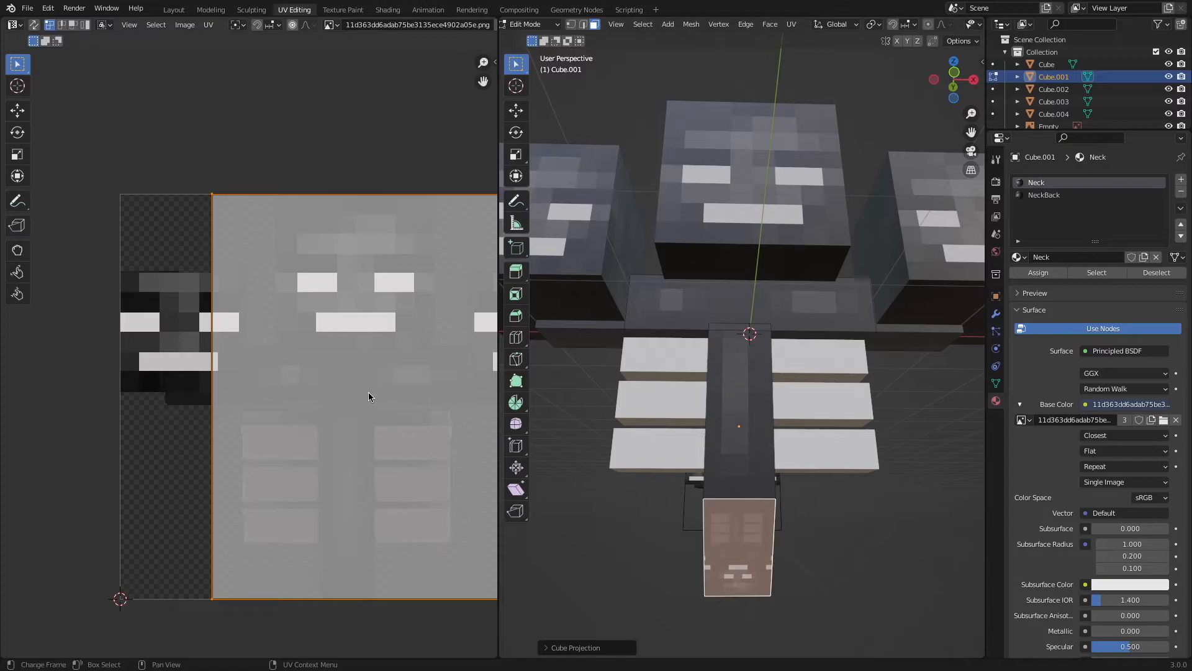
# Shrink the tail face's UV island and move it onto the texture's spine strip between the ribs.
pyautogui.press('s')
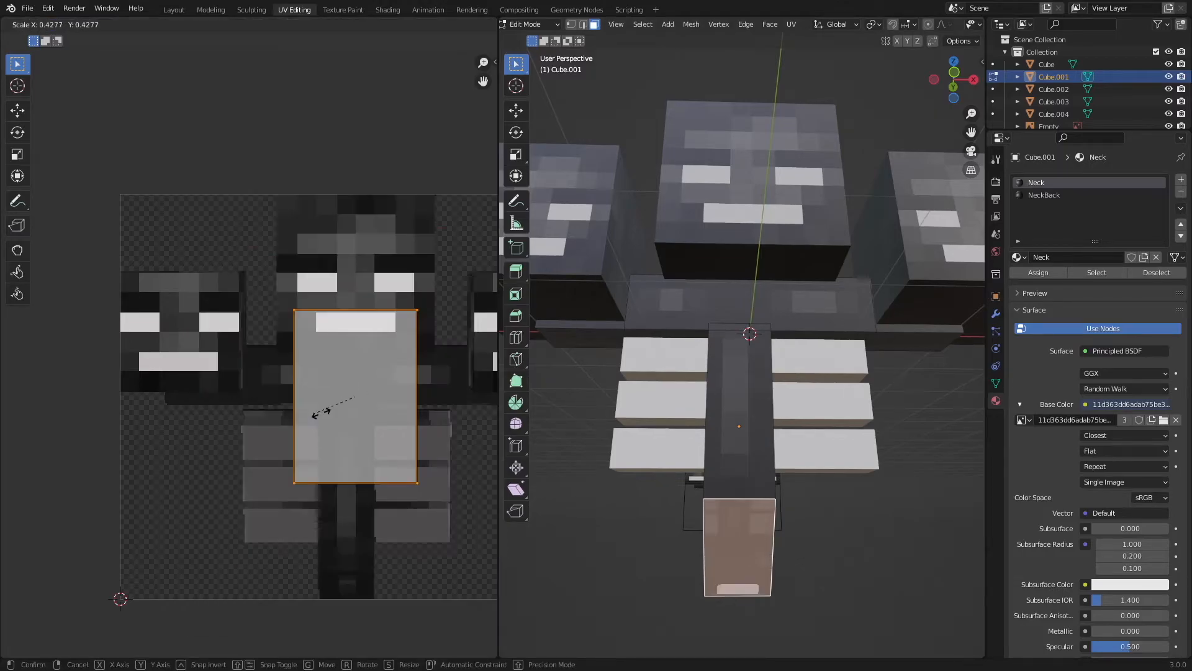
pyautogui.click(372, 421)
pyautogui.press('g')
pyautogui.click(413, 497)
pyautogui.press('s')
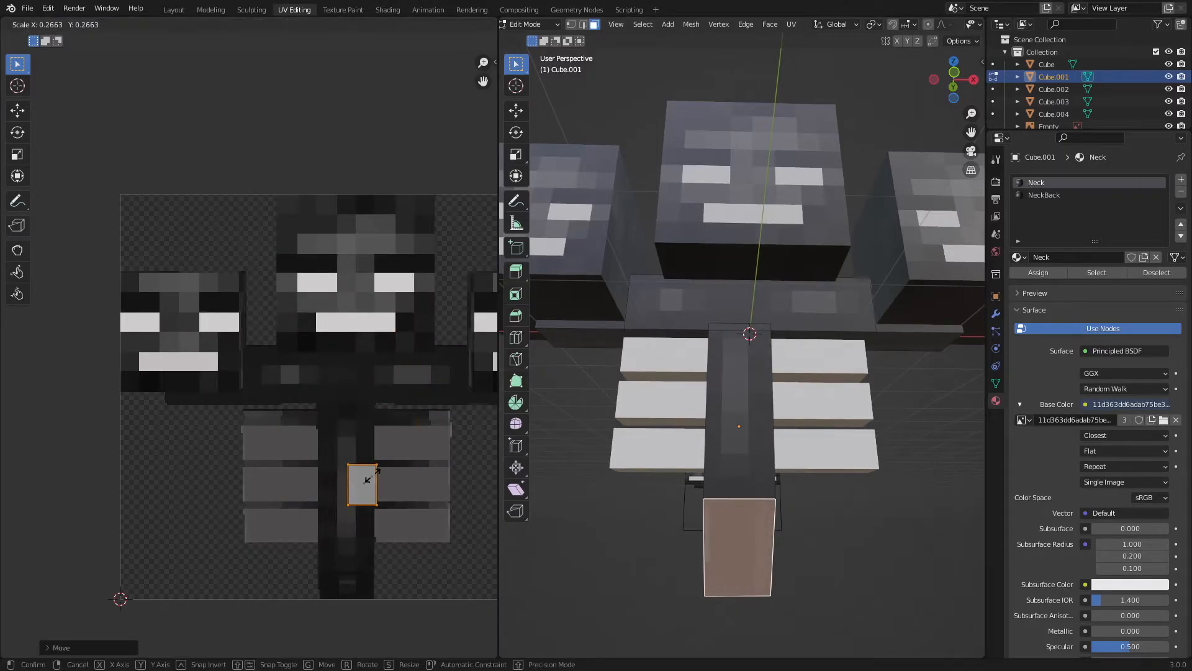
pyautogui.click(348, 486)
pyautogui.press('g')
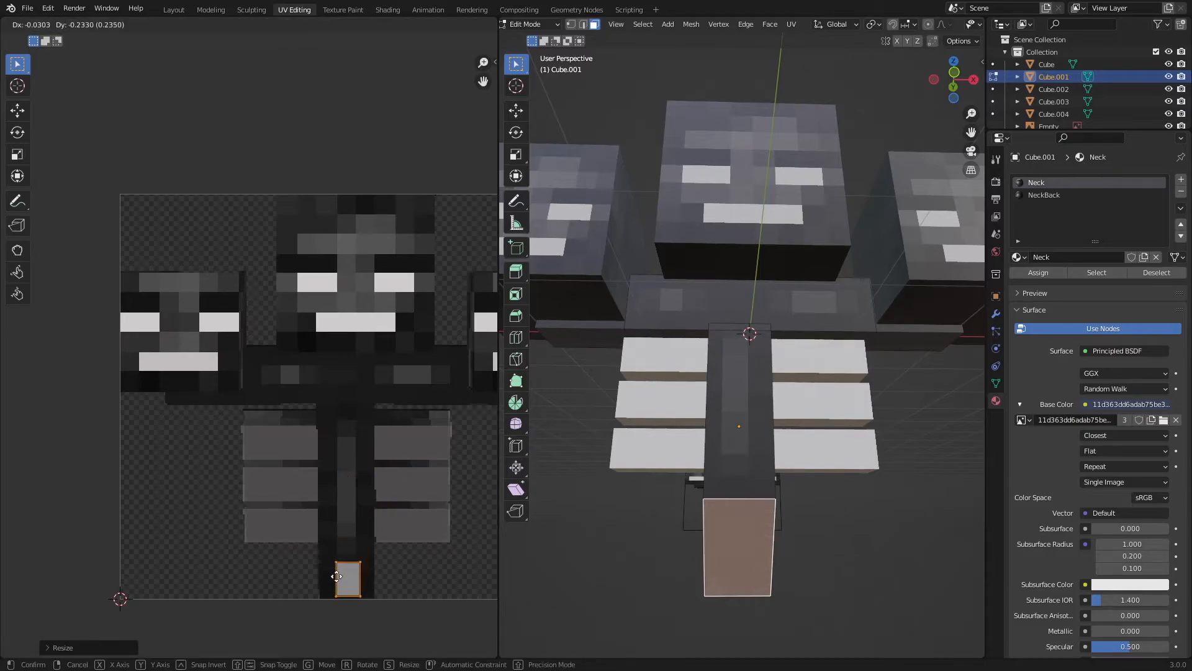
pyautogui.click(335, 585)
pyautogui.press('s')
pyautogui.click(328, 579)
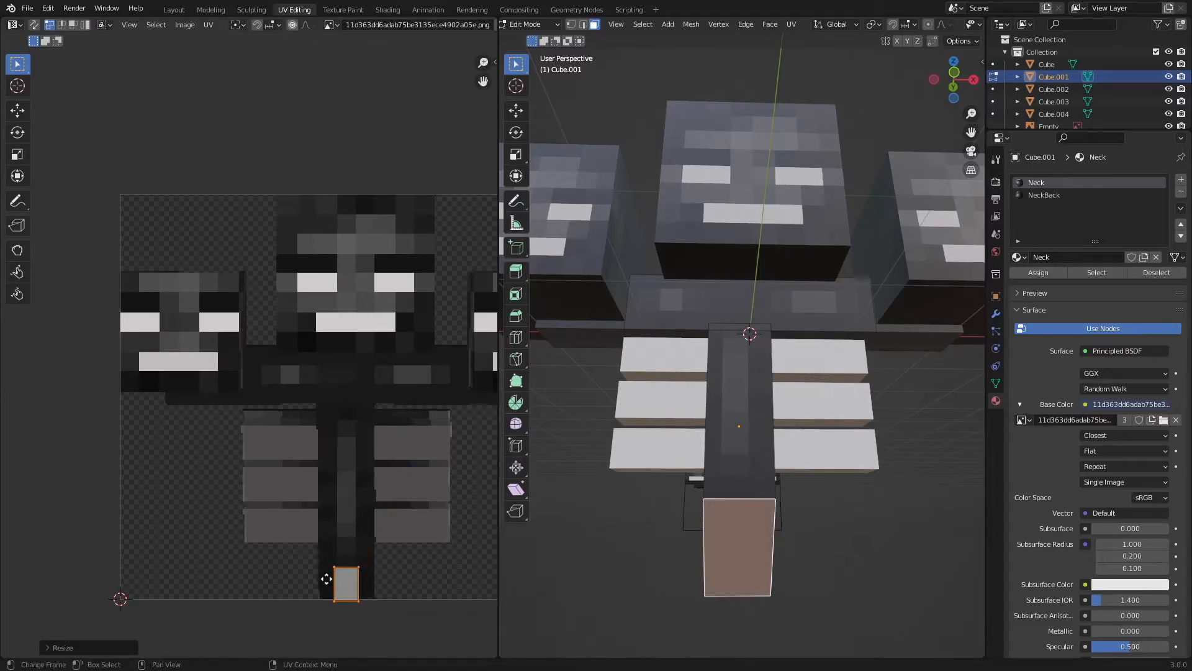
pyautogui.press('g')
pyautogui.click(326, 433)
# Fit the tail face's UV island to the spine strip by moving its lower edge along Y and both side edges along X.
pyautogui.moveTo(301, 438); pyautogui.dragTo(465, 504)
pyautogui.press('g')
pyautogui.press('y')
pyautogui.click(438, 530)
pyautogui.moveTo(350, 383); pyautogui.dragTo(432, 550)
pyautogui.press('g')
pyautogui.press('x')
pyautogui.click(420, 494)
pyautogui.moveTo(307, 377); pyautogui.dragTo(359, 592)
pyautogui.press('g')
pyautogui.press('x')
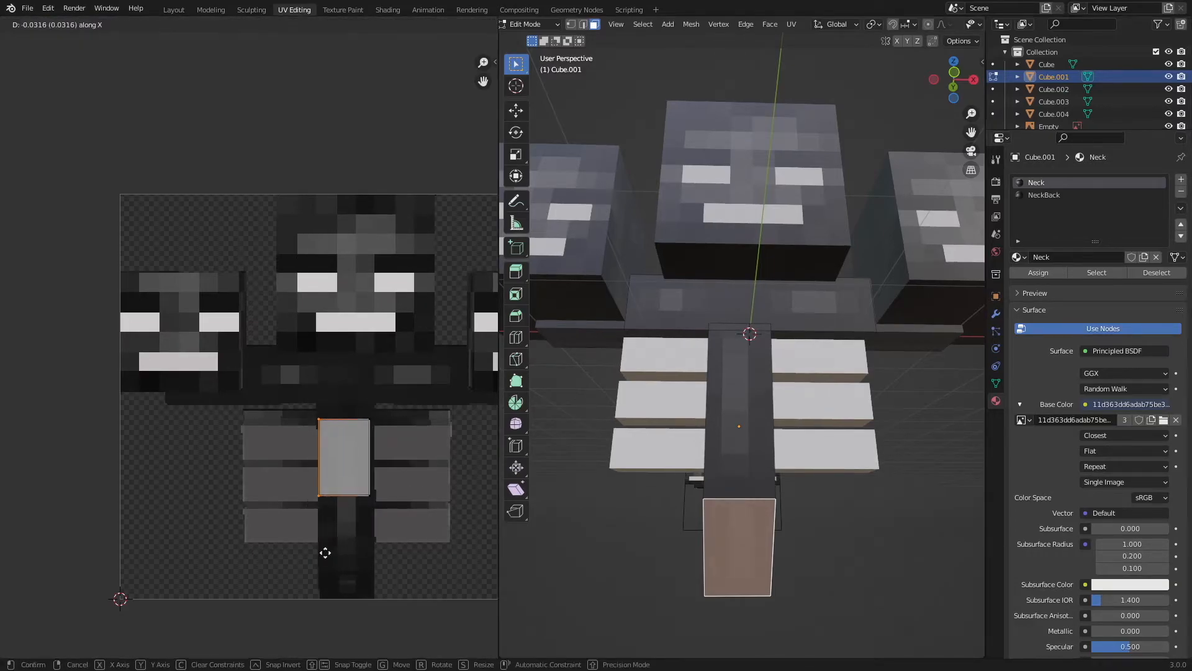
pyautogui.click(330, 552)
# Hide the viewport overlays and move the right edge of the tail face's UV island outward to the spine strip's border.
pyautogui.press('Tab')
pyautogui.moveTo(726, 553); pyautogui.dragTo(715, 554, button='middle')
pyautogui.hotkey('alt', 'a')
pyautogui.press('Tab')
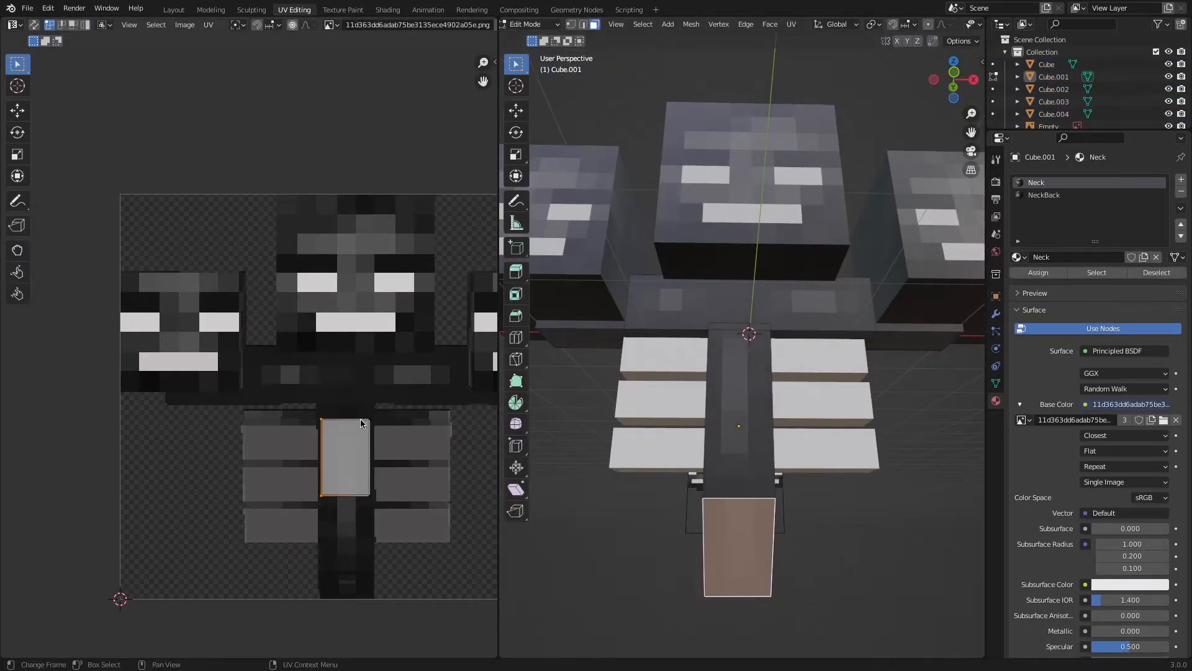
pyautogui.moveTo(360, 399); pyautogui.dragTo(450, 524)
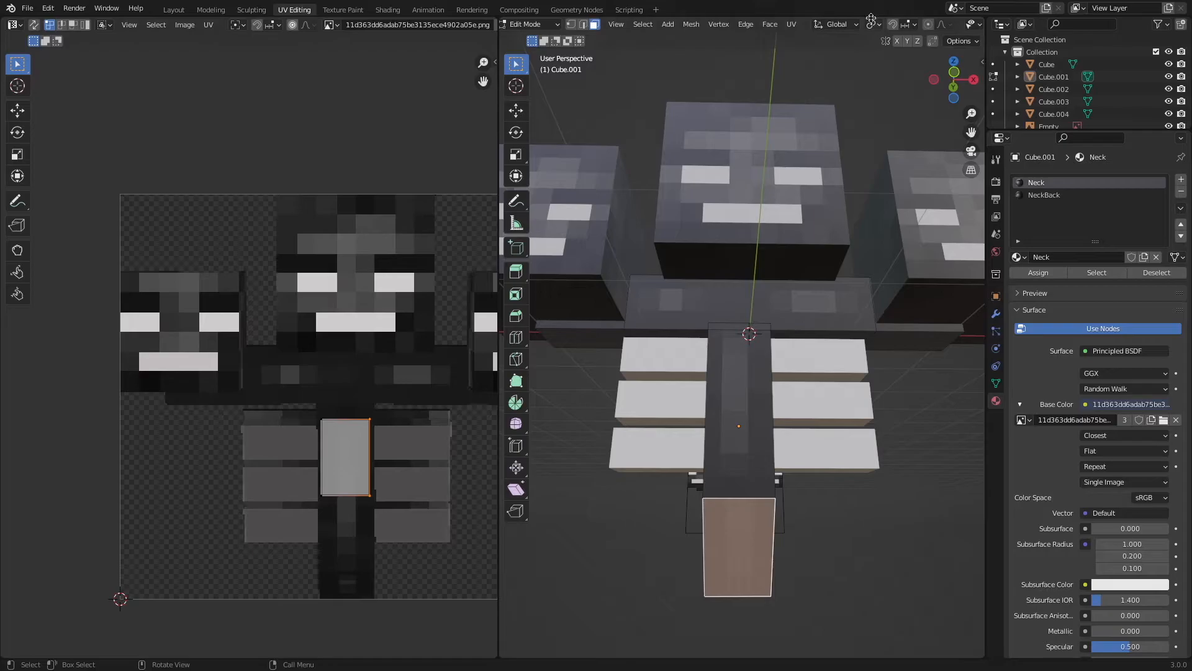
pyautogui.scroll(-3, 875, 20)
pyautogui.click(944, 24)
pyautogui.press('g')
pyautogui.press('x')
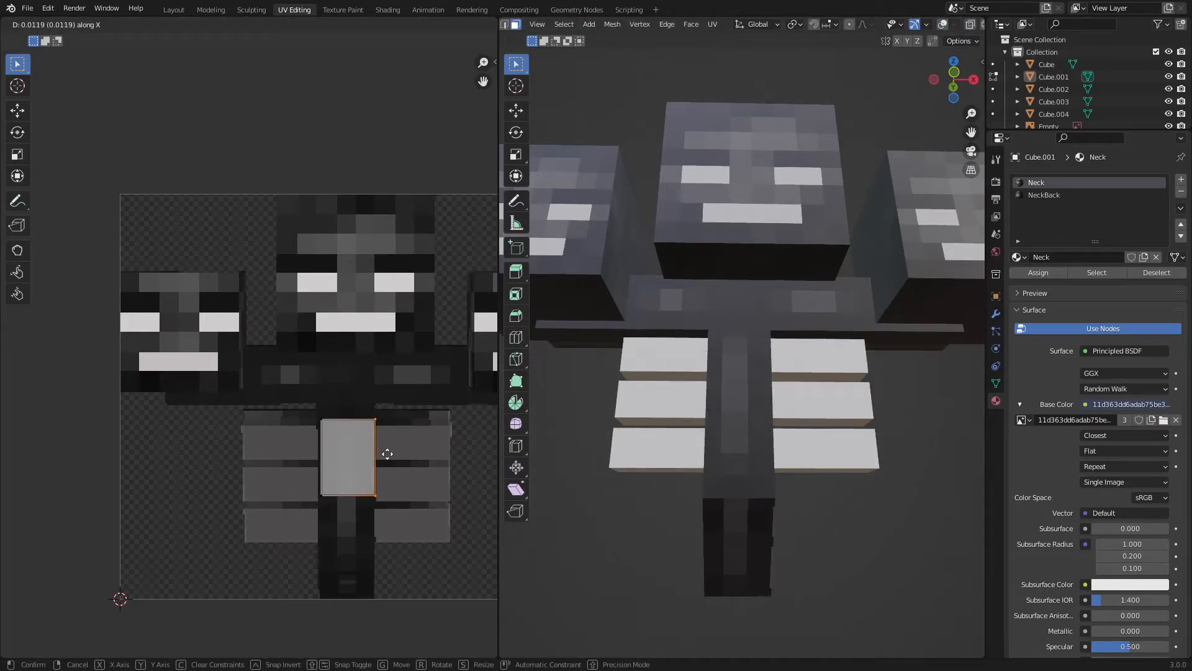
pyautogui.click(387, 454)
# Fine-tune the left edge of the tail face's UV island along X and leave Edit Mode.
pyautogui.moveTo(289, 382); pyautogui.dragTo(335, 509)
pyautogui.press('g')
pyautogui.press('x')
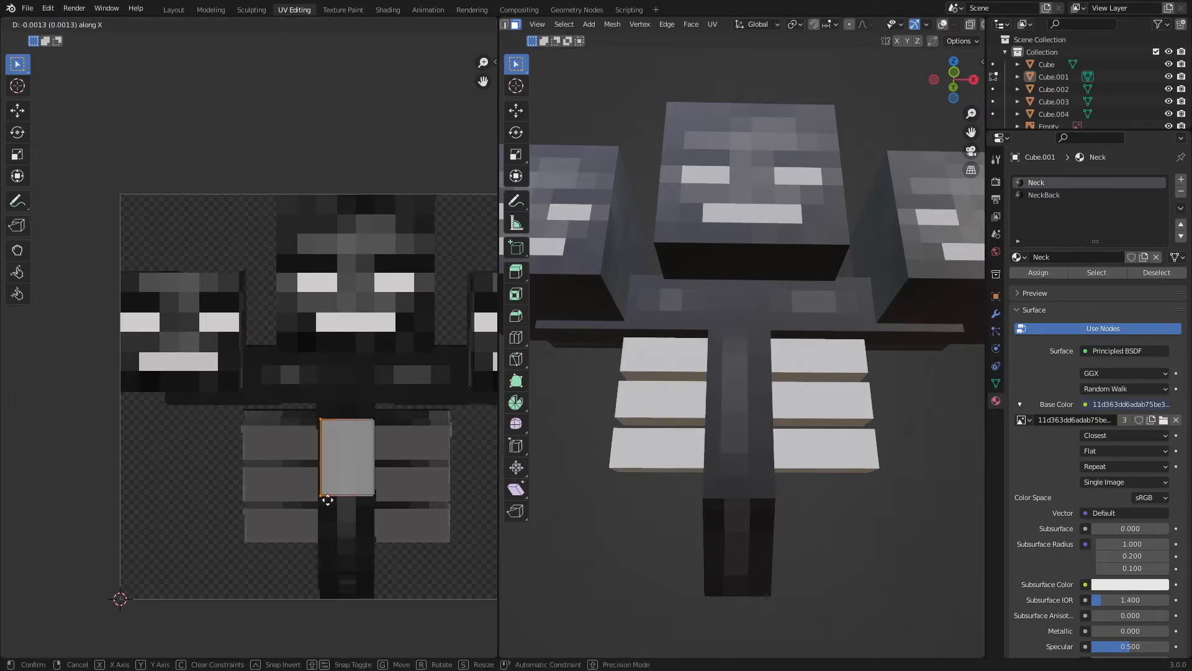
pyautogui.click(335, 495)
pyautogui.press('Tab')
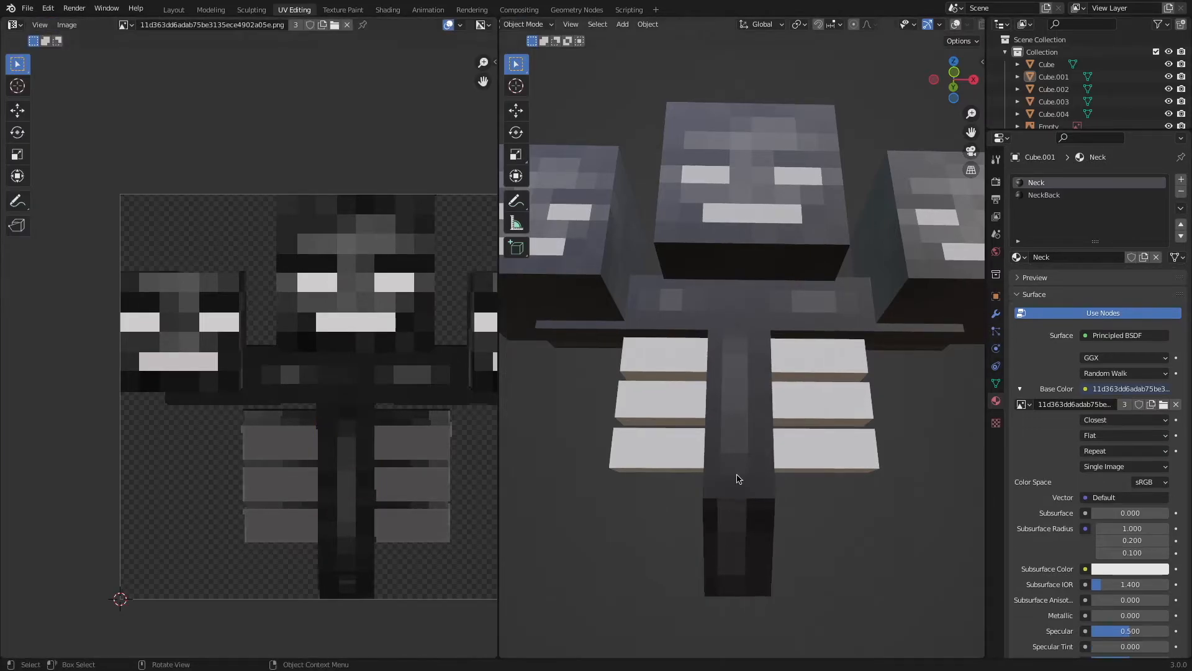
# Show the viewport overlays again and give the ribs object a new material named RibCage.
pyautogui.moveTo(737, 478); pyautogui.dragTo(751, 454, button='middle')
pyautogui.click(884, 25)
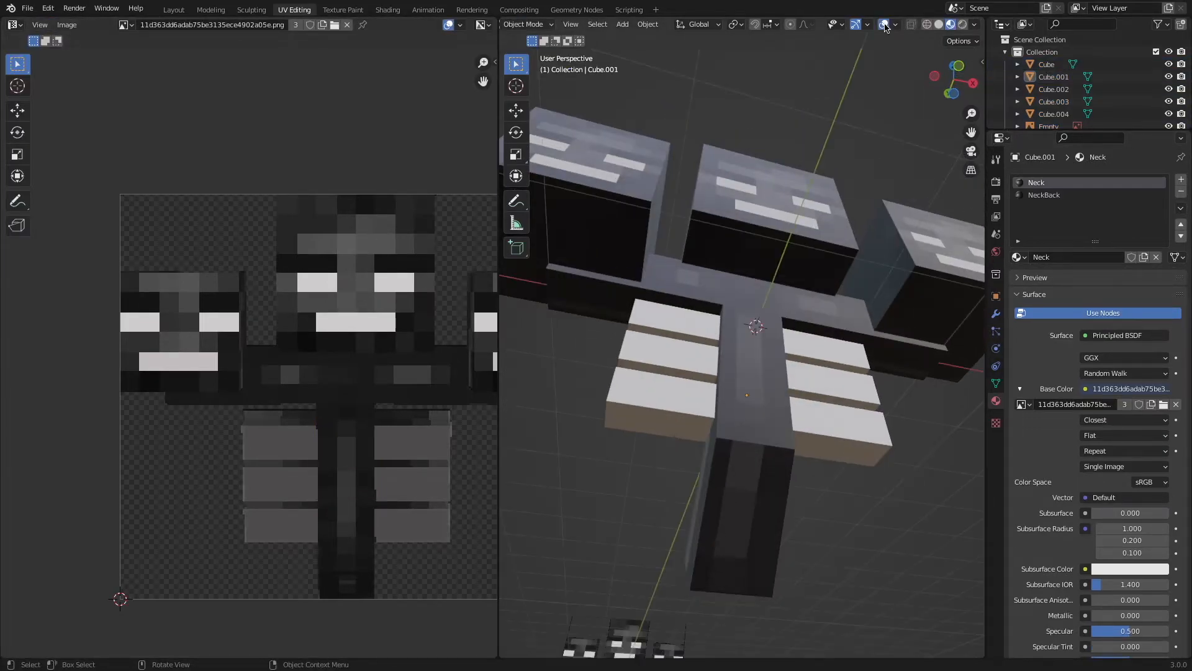
pyautogui.moveTo(942, 243); pyautogui.dragTo(772, 474, button='middle')
pyautogui.click(771, 475)
pyautogui.moveTo(788, 410); pyautogui.dragTo(832, 407, button='middle')
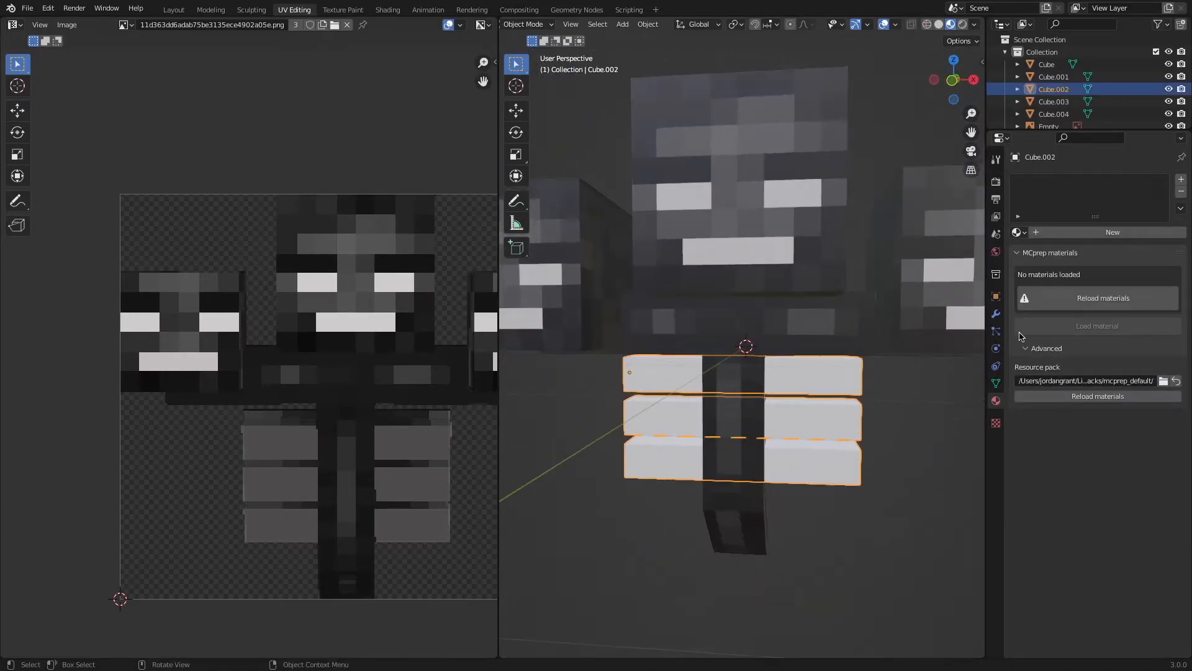
pyautogui.click(1088, 232)
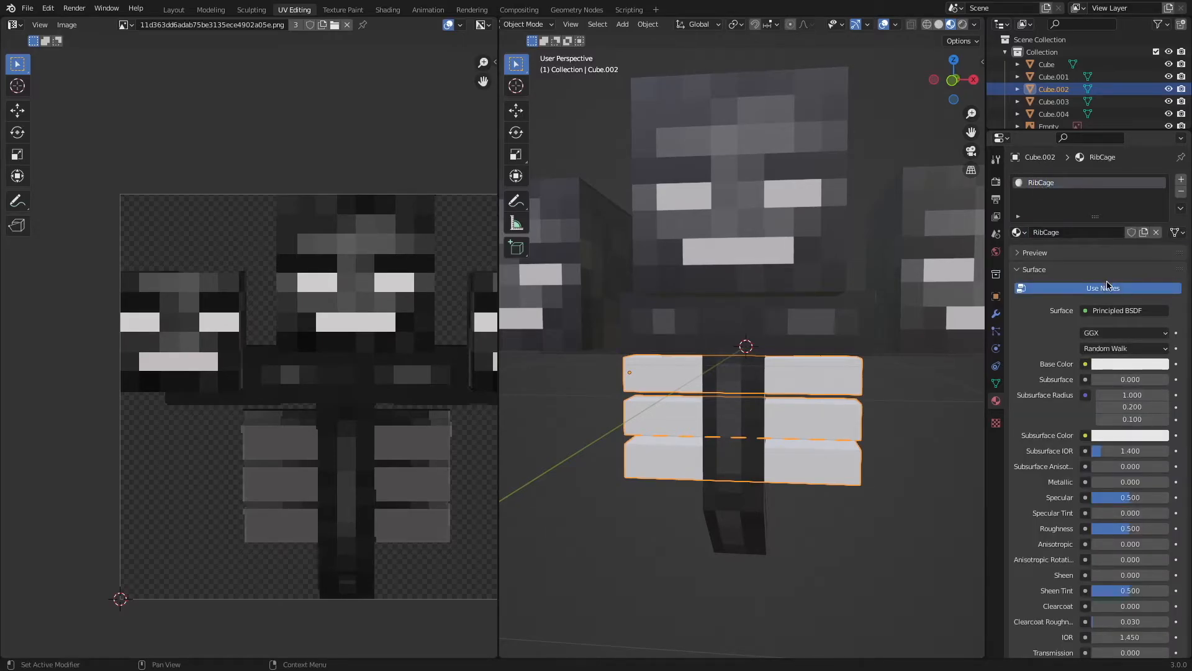
# Set the RibCage base color by sampling the grey of a rib in the texture image.
pyautogui.click(1114, 365)
pyautogui.moveTo(1160, 233); pyautogui.dragTo(1161, 244)
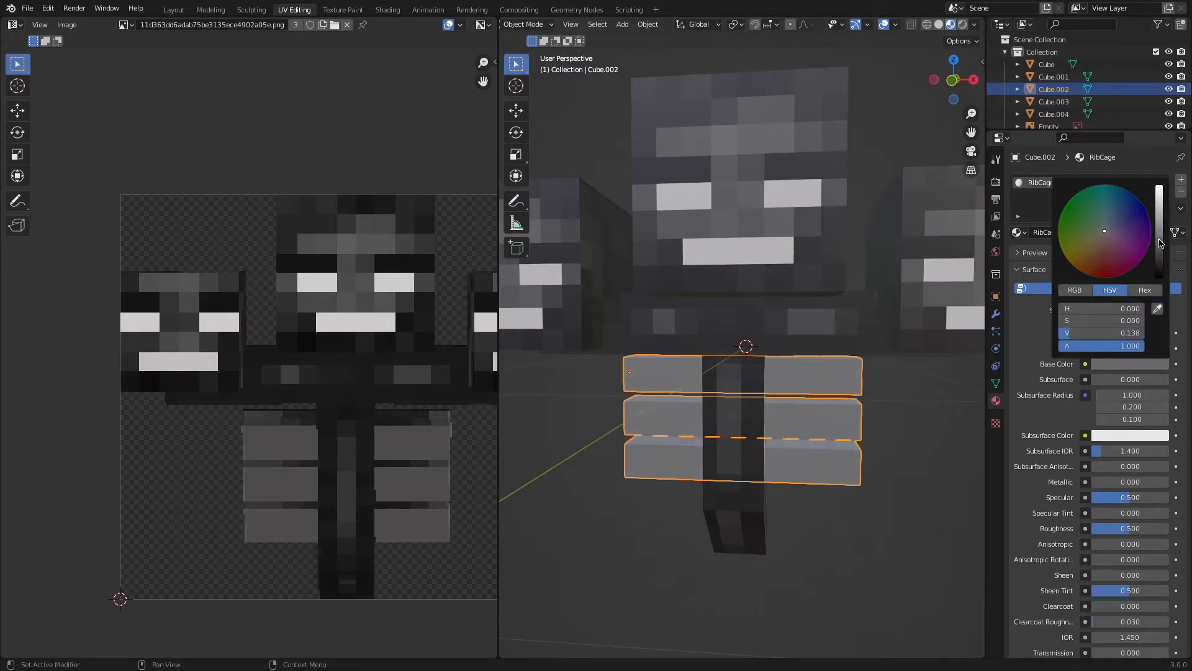
pyautogui.click(1156, 311)
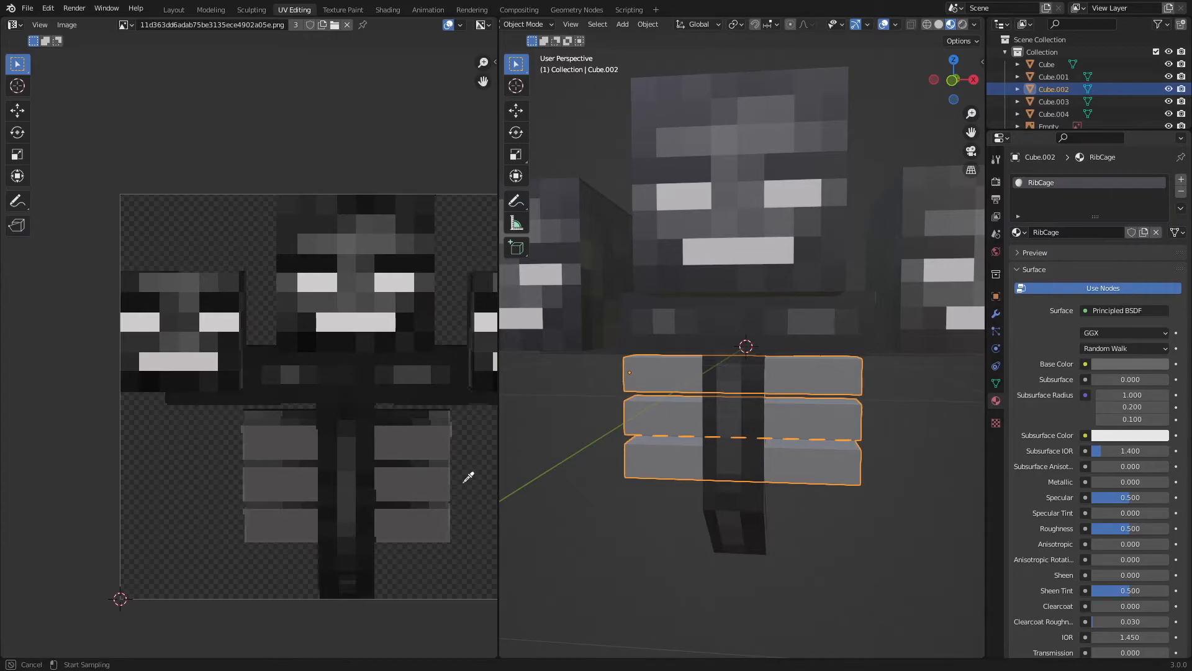
pyautogui.click(400, 439)
pyautogui.click(801, 526)
# Examine the back and underside of the neck and tail for faces with wrong or missing texturing.
pyautogui.moveTo(801, 526); pyautogui.dragTo(752, 511, button='middle')
pyautogui.click(779, 515)
pyautogui.press('Tab')
pyautogui.press('Tab')
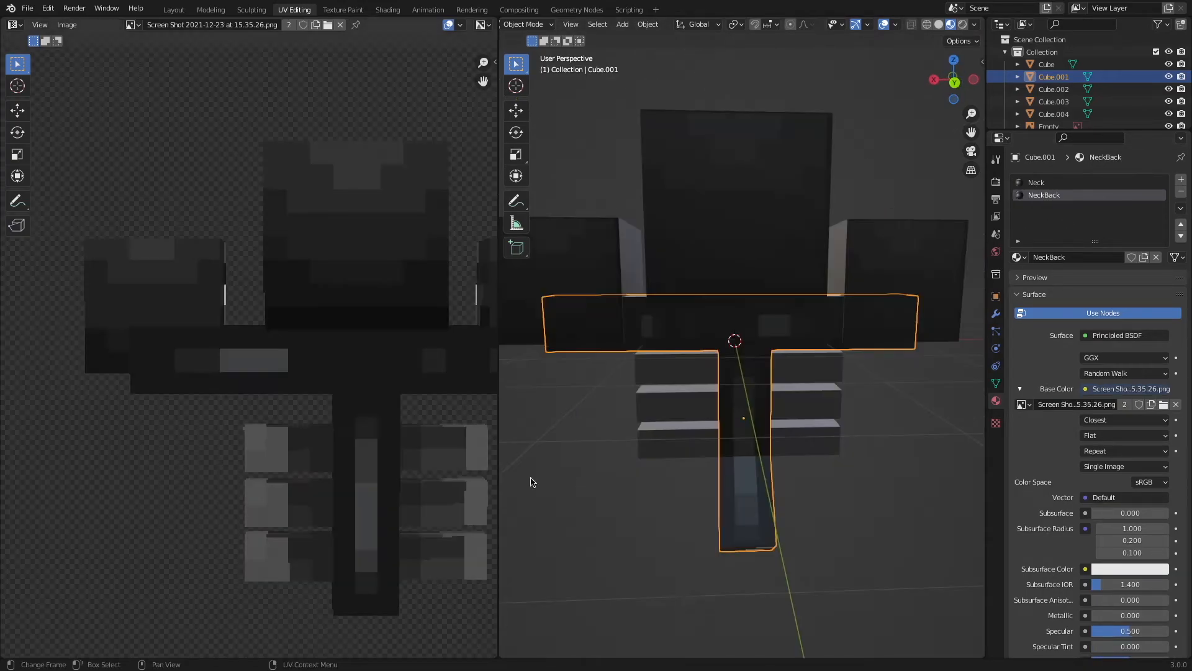
pyautogui.moveTo(832, 477); pyautogui.dragTo(770, 480, button='middle')
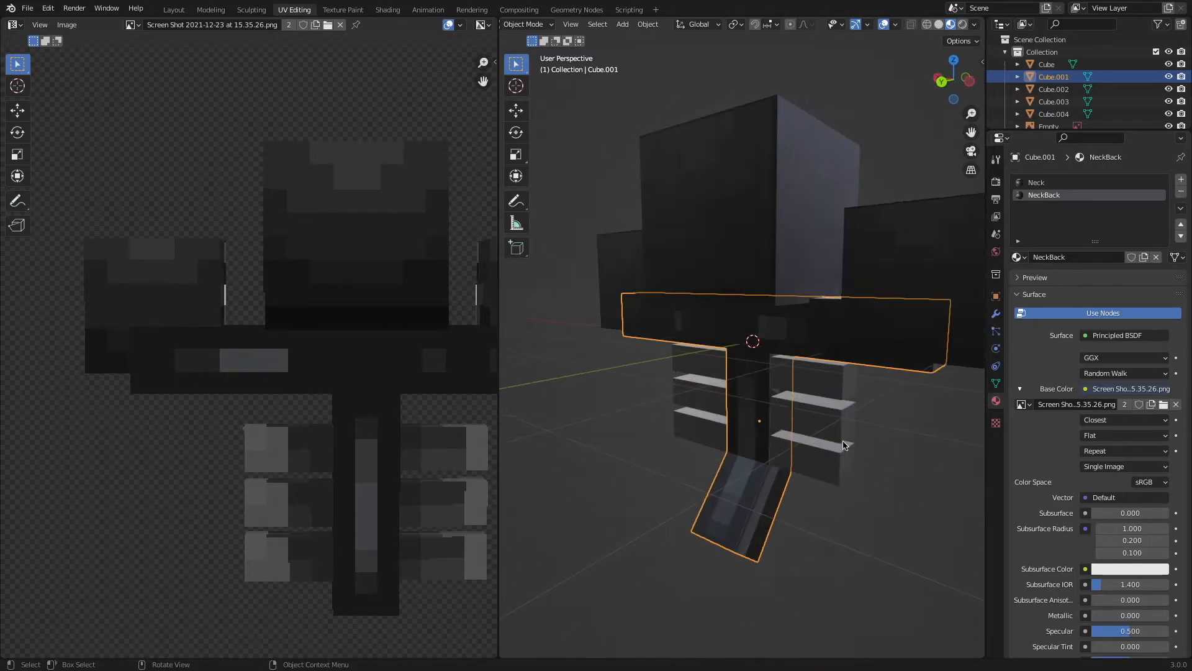
pyautogui.moveTo(625, 292)
pyautogui.mouseDown(button='middle')
pyautogui.moveTo(621, 267)
pyautogui.moveTo(607, 293)
pyautogui.mouseUp(button='middle')
pyautogui.press('a')
pyautogui.hotkey('alt', 'a')
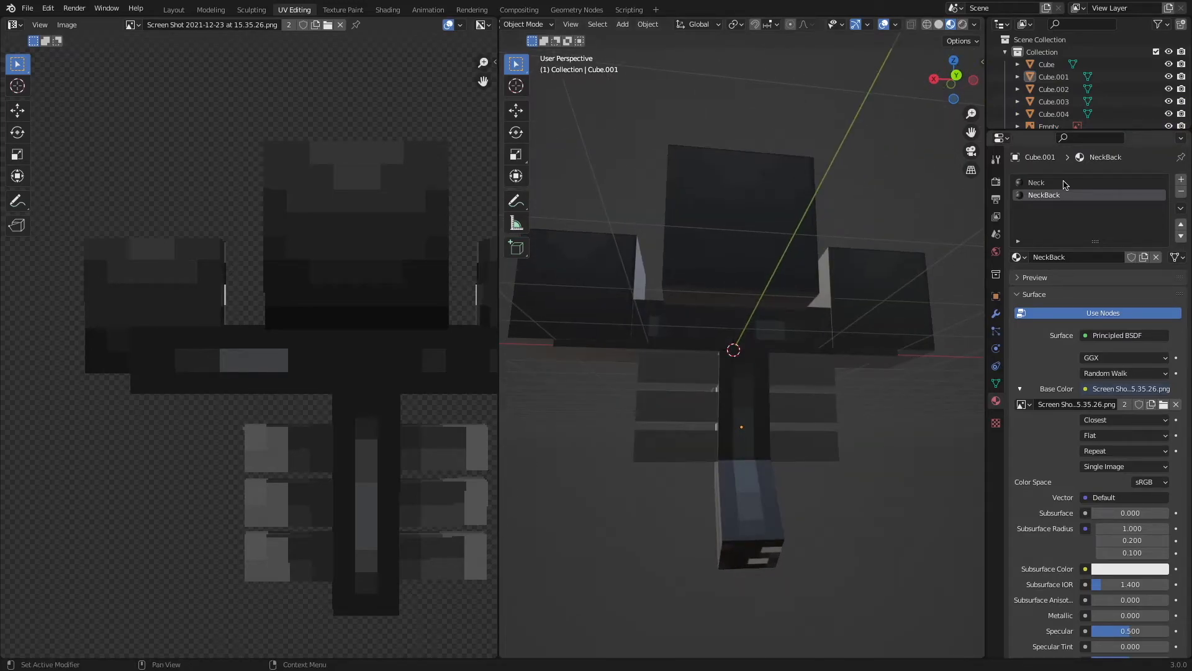
# Select the side faces and the bottom end face of the neck and tail mesh in Edit Mode.
pyautogui.moveTo(747, 552); pyautogui.dragTo(869, 522, button='middle')
pyautogui.click(755, 509)
pyautogui.moveTo(720, 521); pyautogui.dragTo(753, 492, button='middle')
pyautogui.press('Tab')
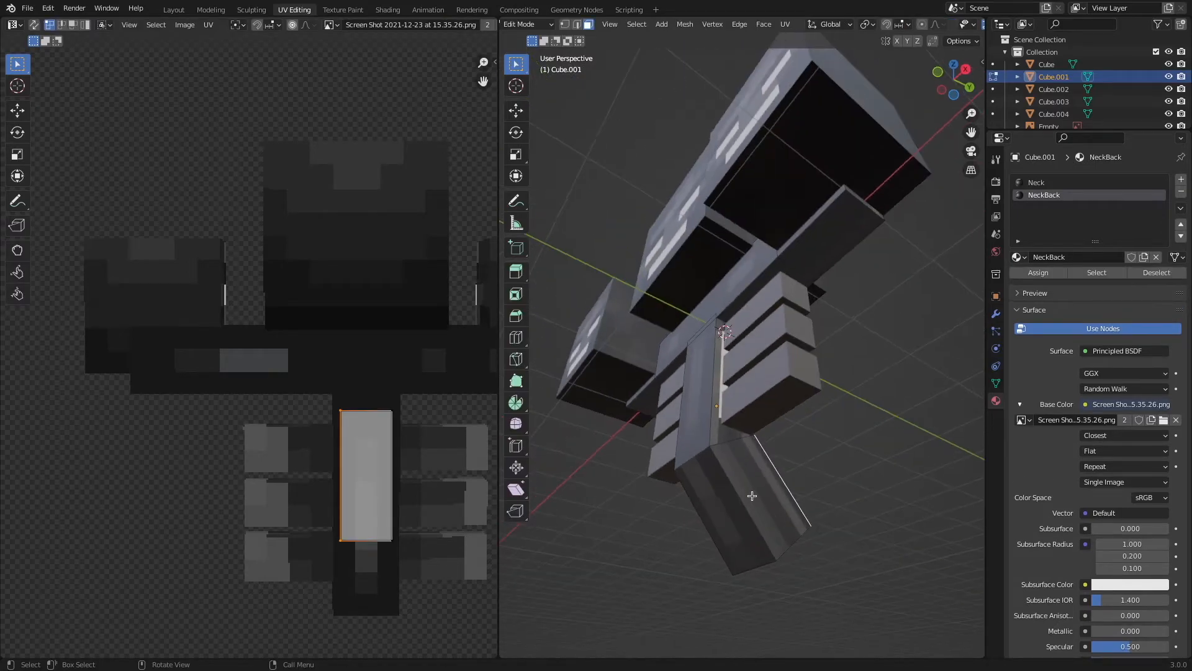
pyautogui.click(754, 497)
pyautogui.moveTo(723, 422); pyautogui.dragTo(748, 397, button='middle')
pyautogui.keyDown('shift'); pyautogui.click(744, 399); pyautogui.keyUp('shift')
pyautogui.keyDown('shift'); pyautogui.click(770, 478); pyautogui.keyUp('shift')
pyautogui.keyDown('shift'); pyautogui.click(726, 512); pyautogui.keyUp('shift')
# Add a new material slot named Black to the neck mesh and assign it to the selected faces.
pyautogui.click(1181, 180)
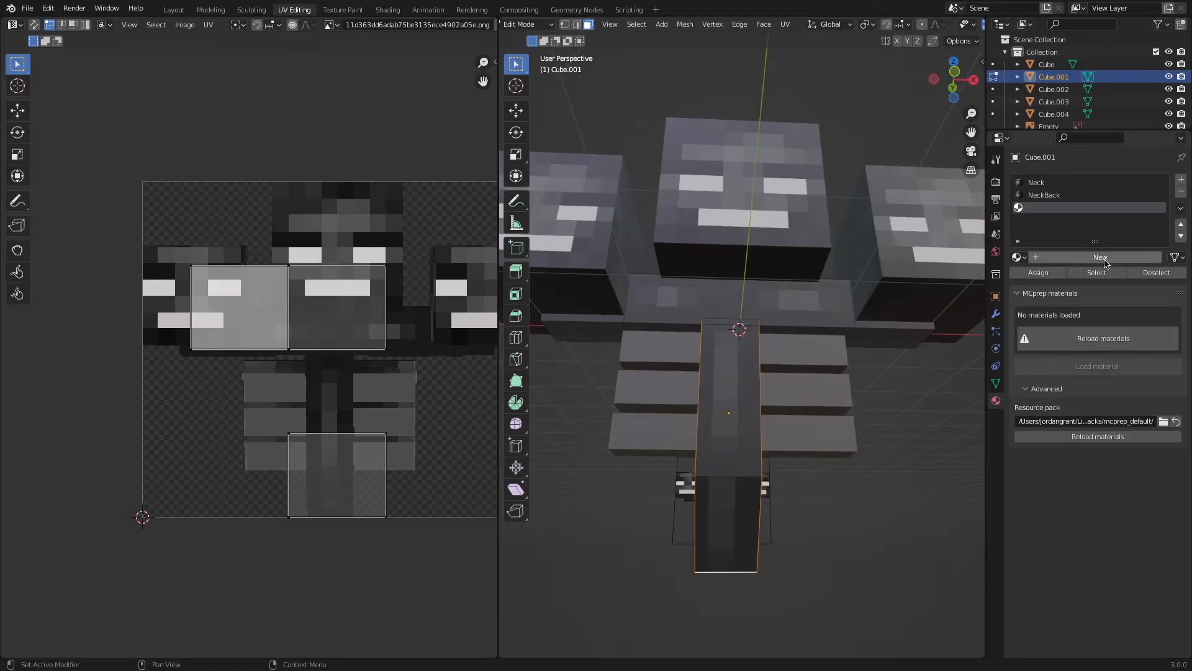
pyautogui.click(1045, 274)
pyautogui.doubleClick(1056, 208)
pyautogui.write('Black')
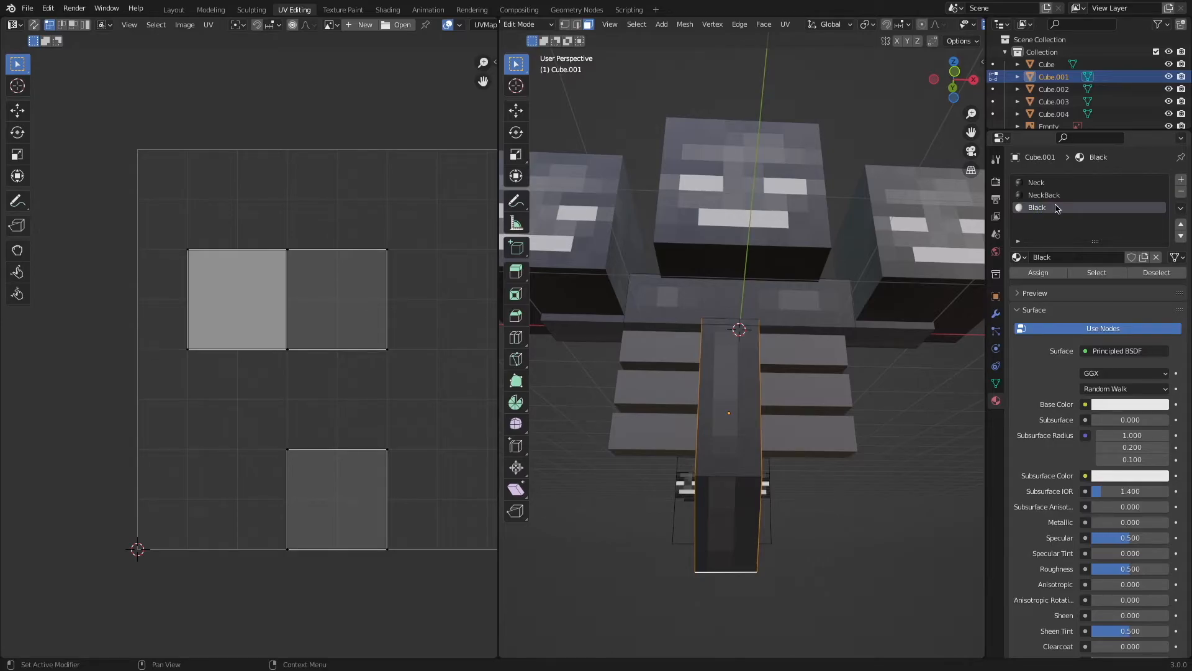
# Darken the Black material's base color to full black and return to Object Mode with nothing selected.
pyautogui.click(1147, 405)
pyautogui.moveTo(1159, 305); pyautogui.dragTo(1159, 318)
pyautogui.press('a')
pyautogui.hotkey('alt', 'a')
pyautogui.moveTo(900, 519); pyautogui.dragTo(812, 440, button='middle')
pyautogui.press('Tab')
pyautogui.hotkey('alt', 'a')
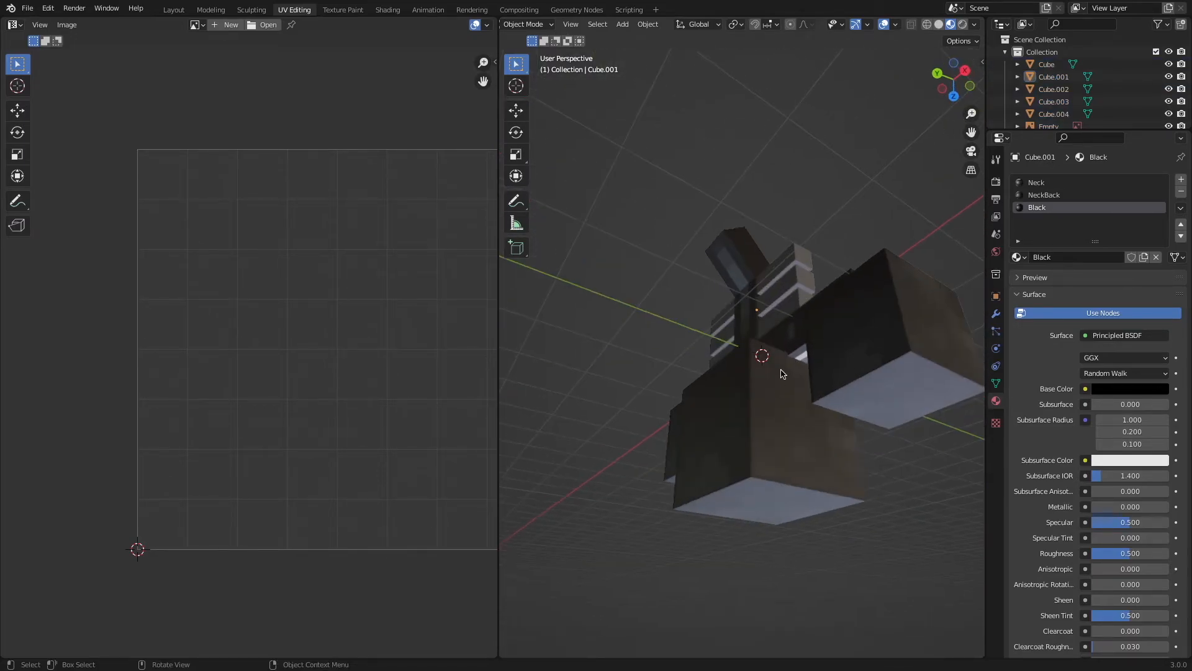
# Assign the Black material to the shoulder bar's face between the heads.
pyautogui.click(784, 368)
pyautogui.press('Tab')
pyautogui.click(804, 357)
pyautogui.moveTo(804, 357); pyautogui.dragTo(845, 332, button='middle')
pyautogui.click(1074, 205)
pyautogui.click(1042, 272)
pyautogui.press('Tab')
# Assign the Black material to the underside of the shoulder bar.
pyautogui.moveTo(957, 316); pyautogui.dragTo(832, 360, button='middle')
pyautogui.press('Tab')
pyautogui.click(729, 445)
pyautogui.click(1036, 207)
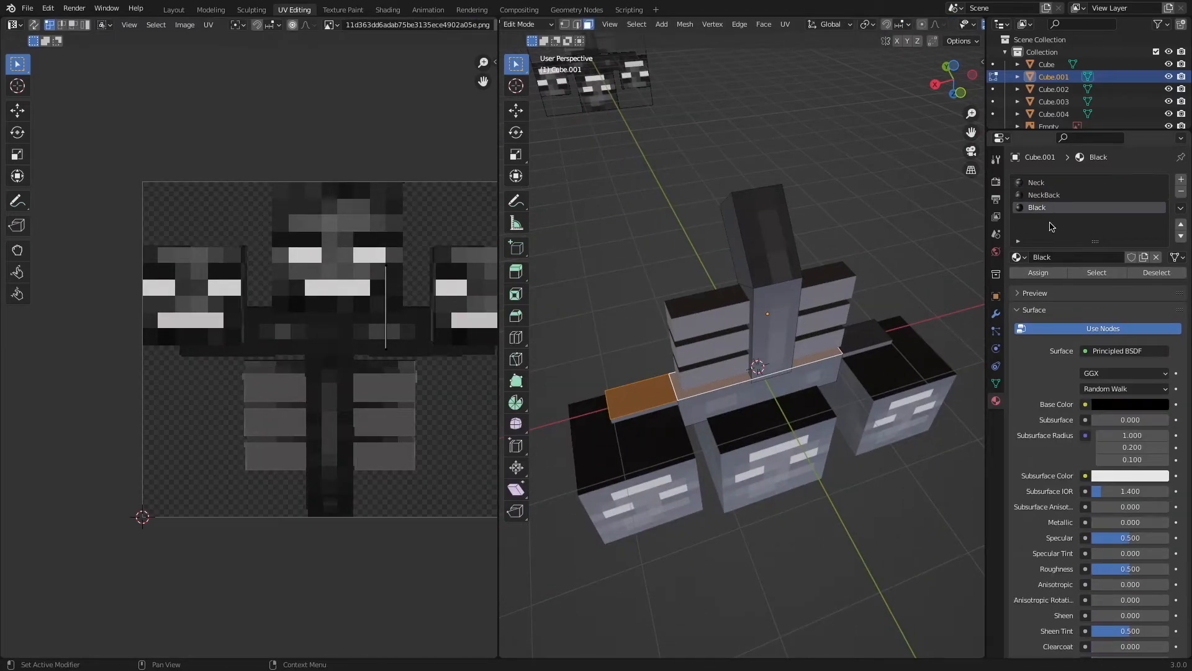
pyautogui.click(1038, 273)
pyautogui.press('Tab')
# Select the reference image in the scene and delete it.
pyautogui.moveTo(957, 311); pyautogui.dragTo(953, 190, button='middle')
pyautogui.click(957, 186)
pyautogui.moveTo(777, 131); pyautogui.dragTo(898, 86, button='middle')
pyautogui.press('Delete')
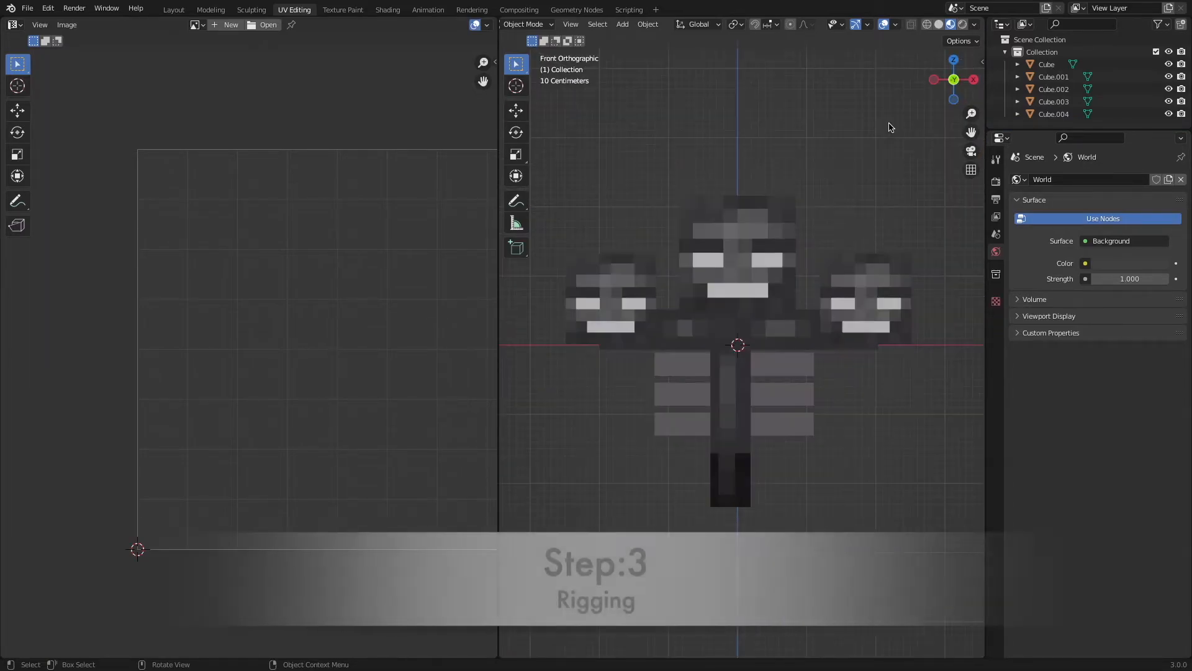
# Switch to the Layout workspace and view the model from the front in orthographic projection.
pyautogui.moveTo(892, 125); pyautogui.dragTo(559, 93, button='middle')
pyautogui.click(176, 14)
pyautogui.press('a')
pyautogui.press('a')
pyautogui.moveTo(617, 322); pyautogui.dragTo(689, 317, button='middle')
pyautogui.click(960, 92)
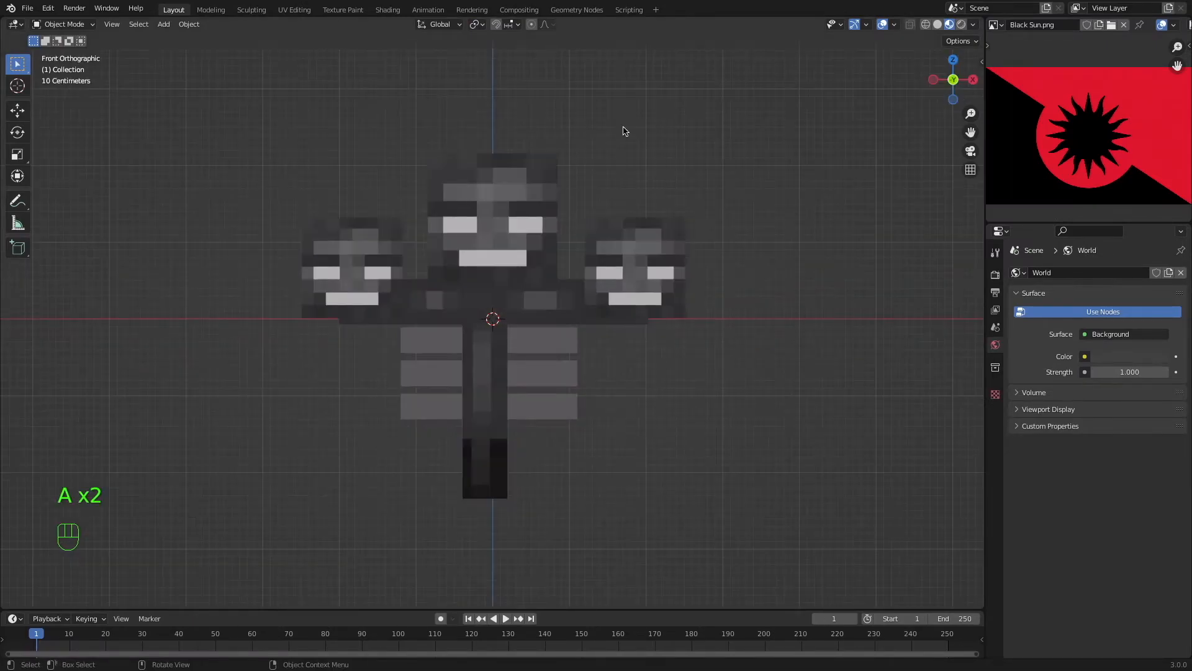
# Add a single-bone armature, scale it to fit the model, and place it over the tail in wireframe view.
pyautogui.click(156, 24)
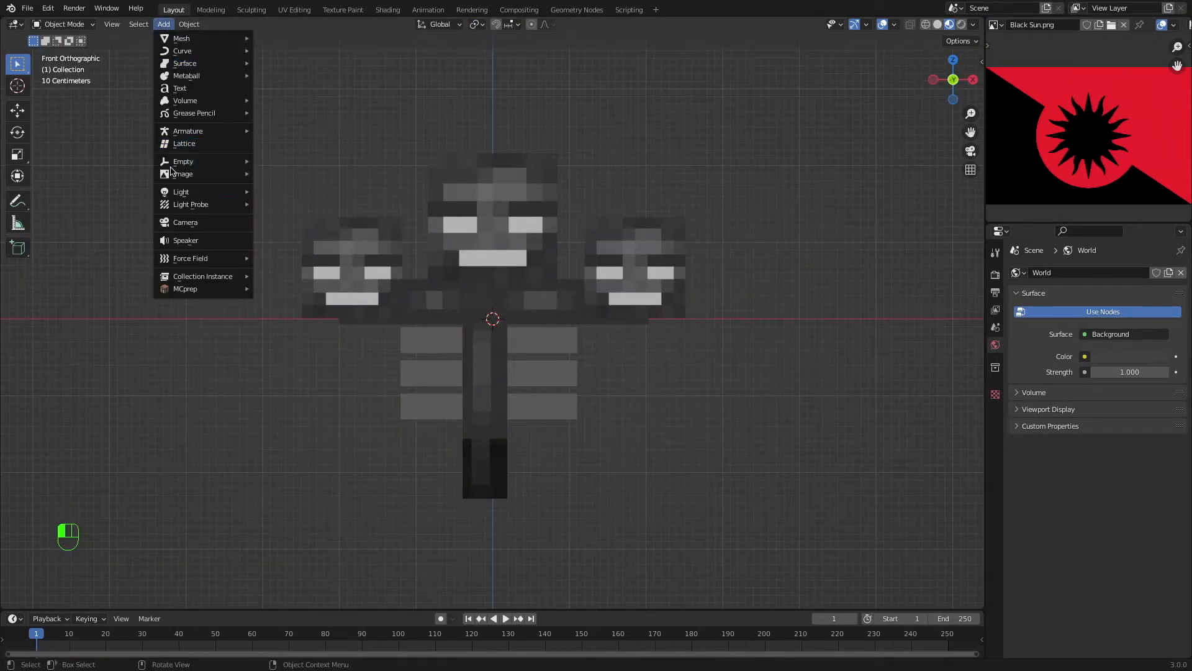
pyautogui.moveTo(189, 132)
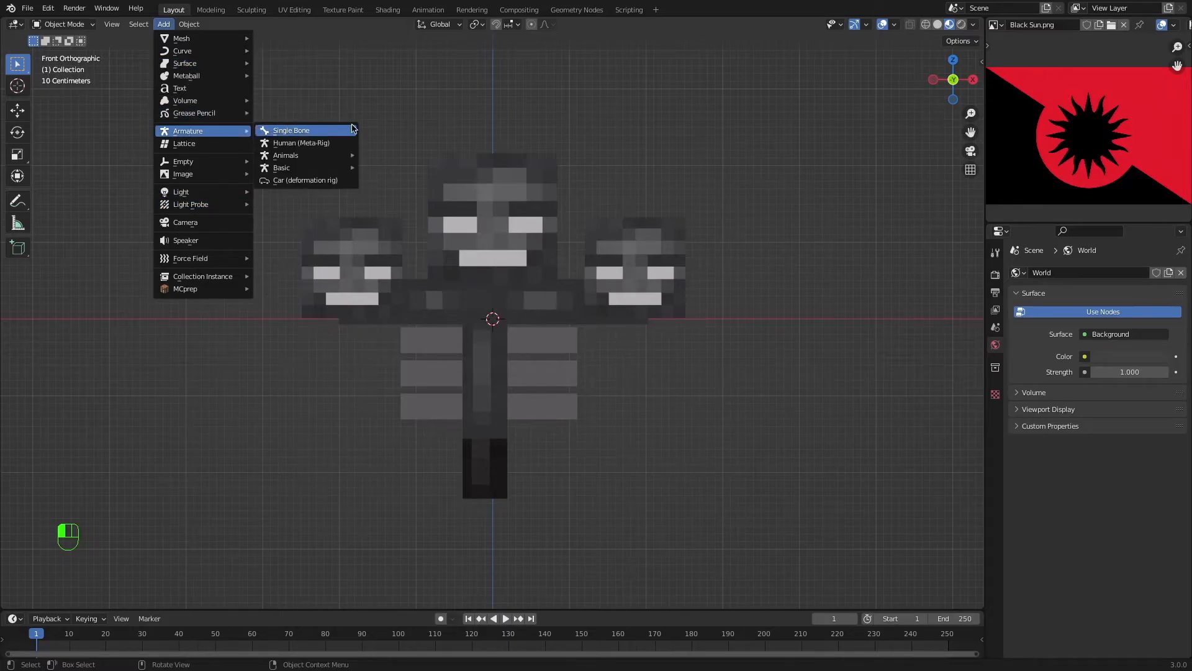
pyautogui.click(326, 133)
pyautogui.press('g')
pyautogui.press('s')
pyautogui.click(569, 430)
pyautogui.hotkey('shift', 'z')
pyautogui.press('g')
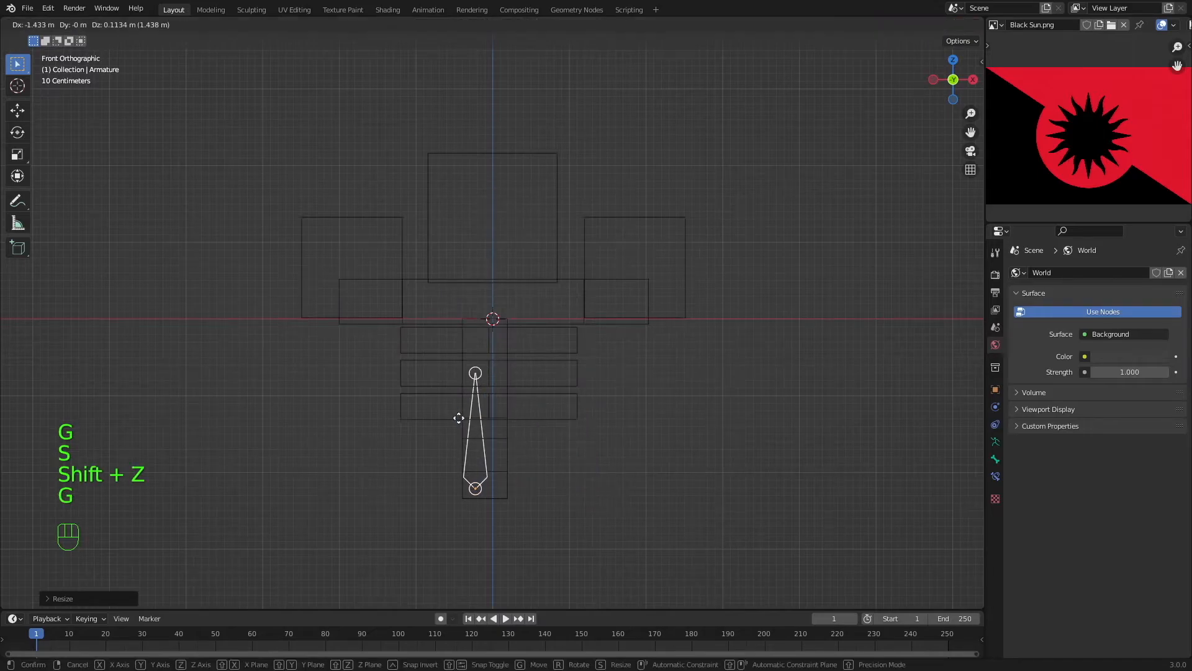
pyautogui.click(469, 427)
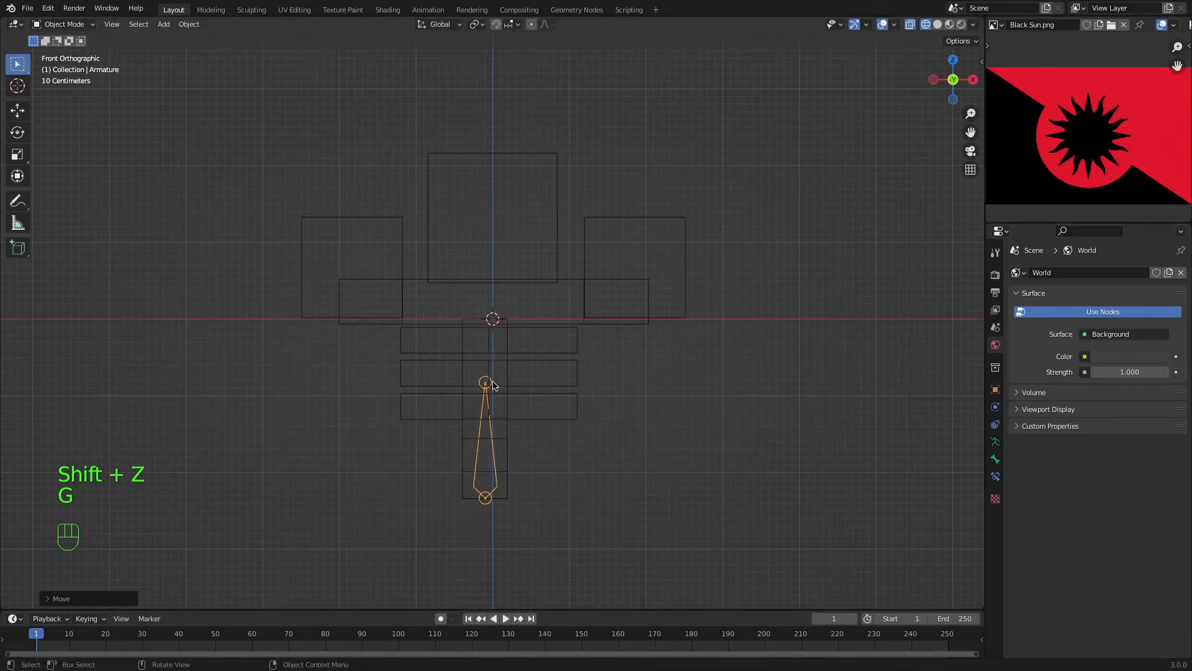
# In Edit Mode, shorten the tail bone by lowering its tip about 0.5 m along Z to the lowest rib's bottom edge.
pyautogui.press('Tab')
pyautogui.press('y')
pyautogui.press('g')
pyautogui.press('super+z')
pyautogui.press('g')
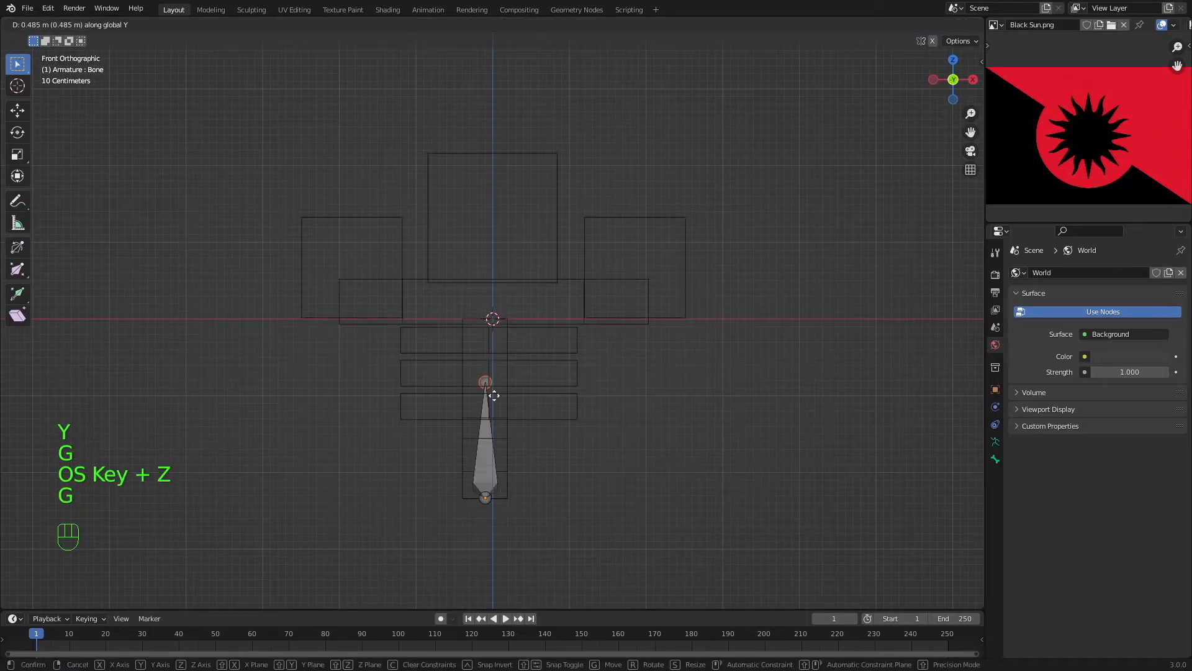
pyautogui.press('super+z')
pyautogui.press('g')
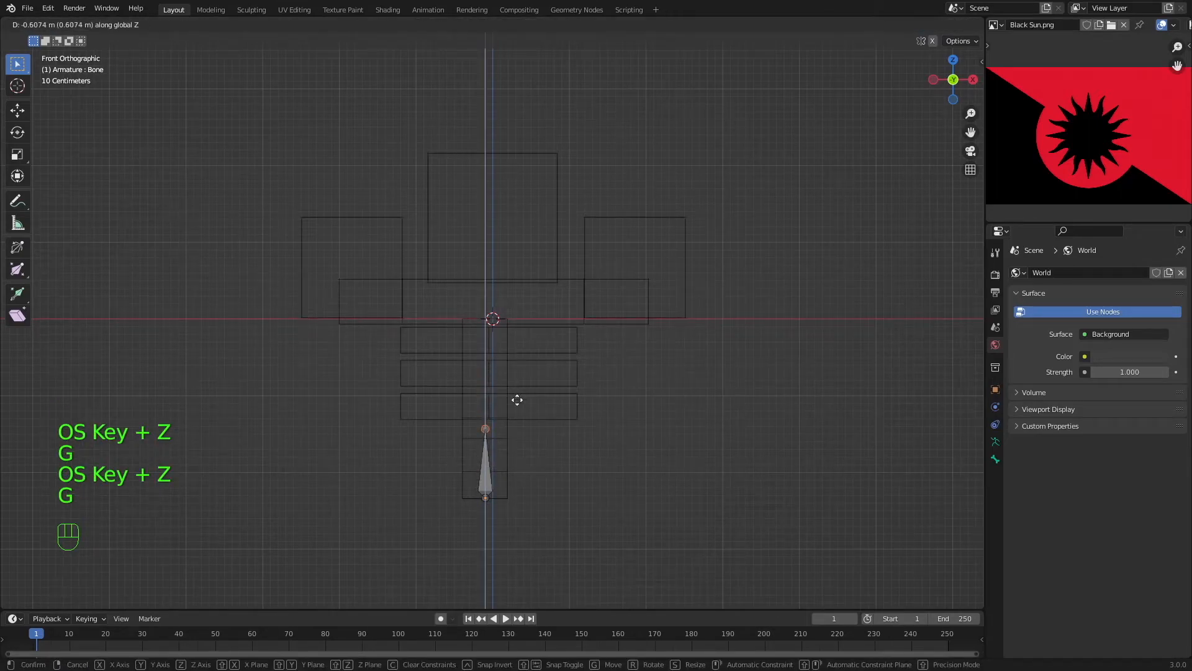
pyautogui.click(517, 405)
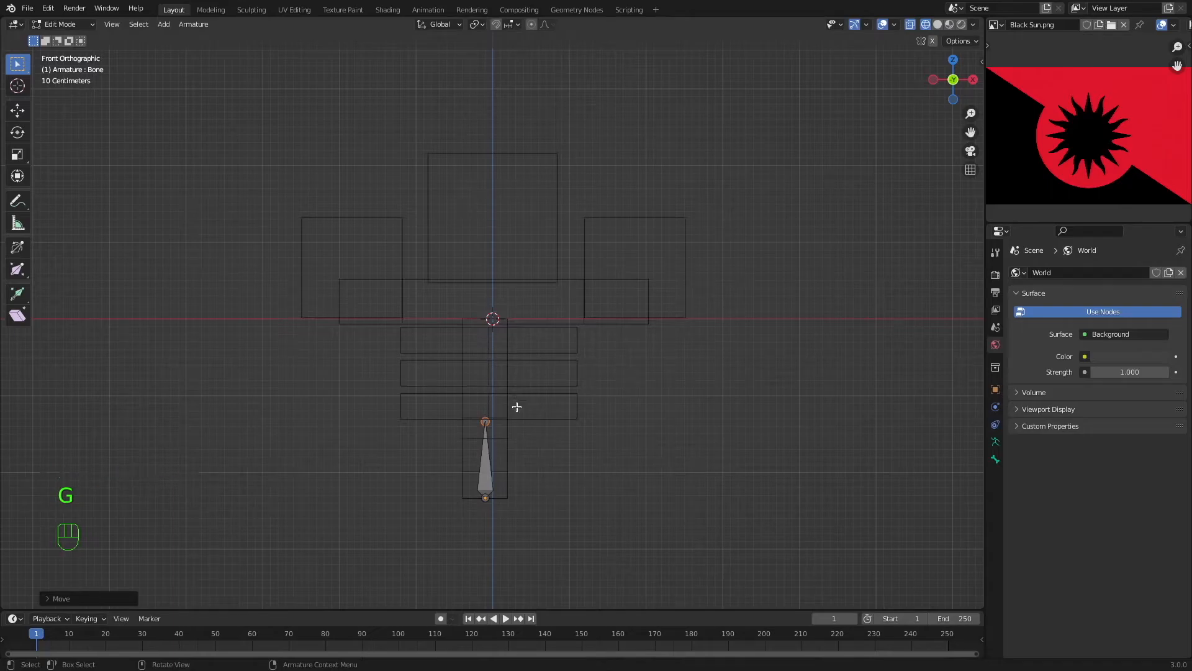
# Extrude three more bones upward along the spine, past the ribs and into the middle of the shoulder bar.
pyautogui.press('e')
pyautogui.press('super+z')
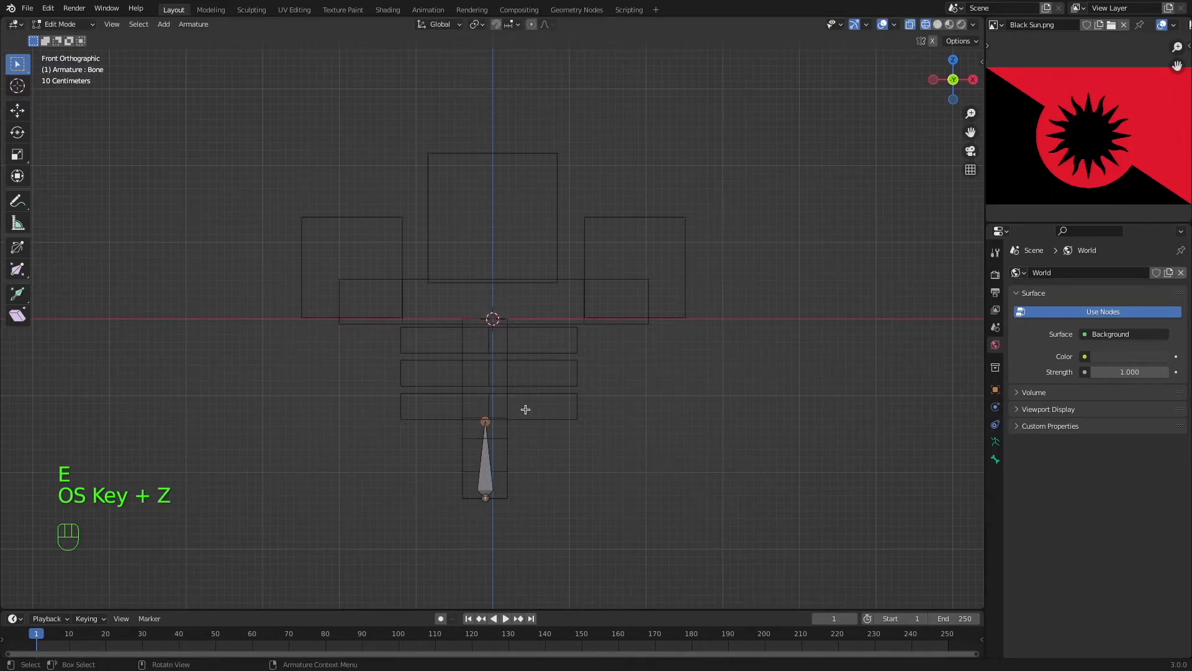
pyautogui.press('e')
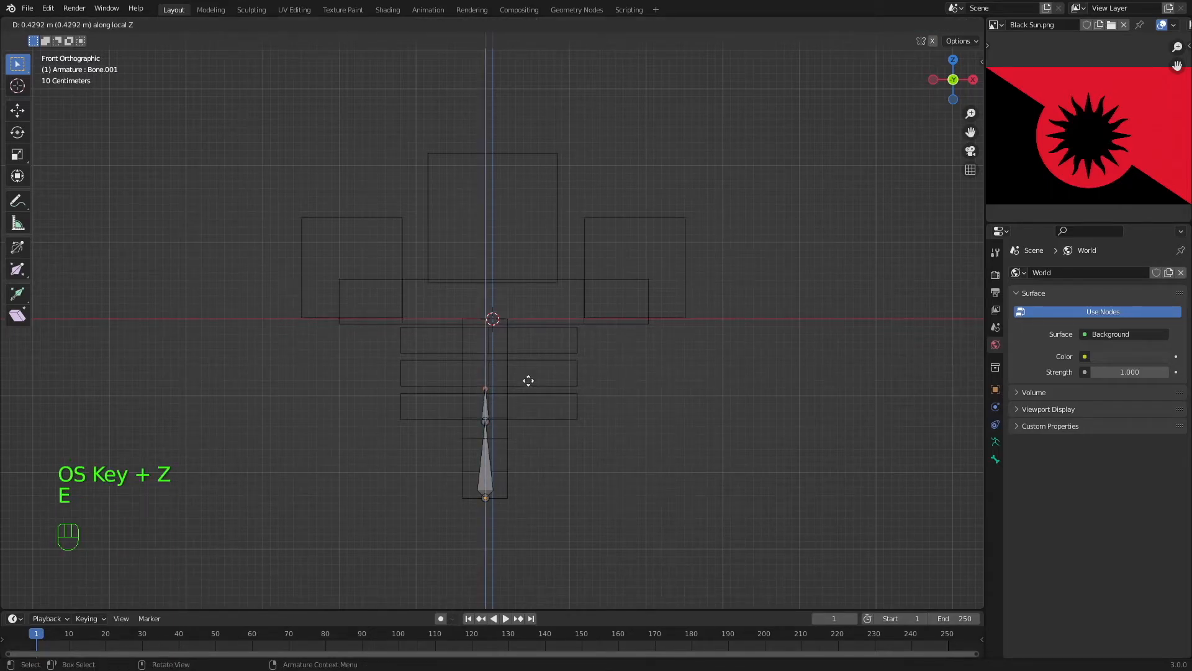
pyautogui.click(529, 379)
pyautogui.press('e')
pyautogui.click(533, 348)
pyautogui.press('e')
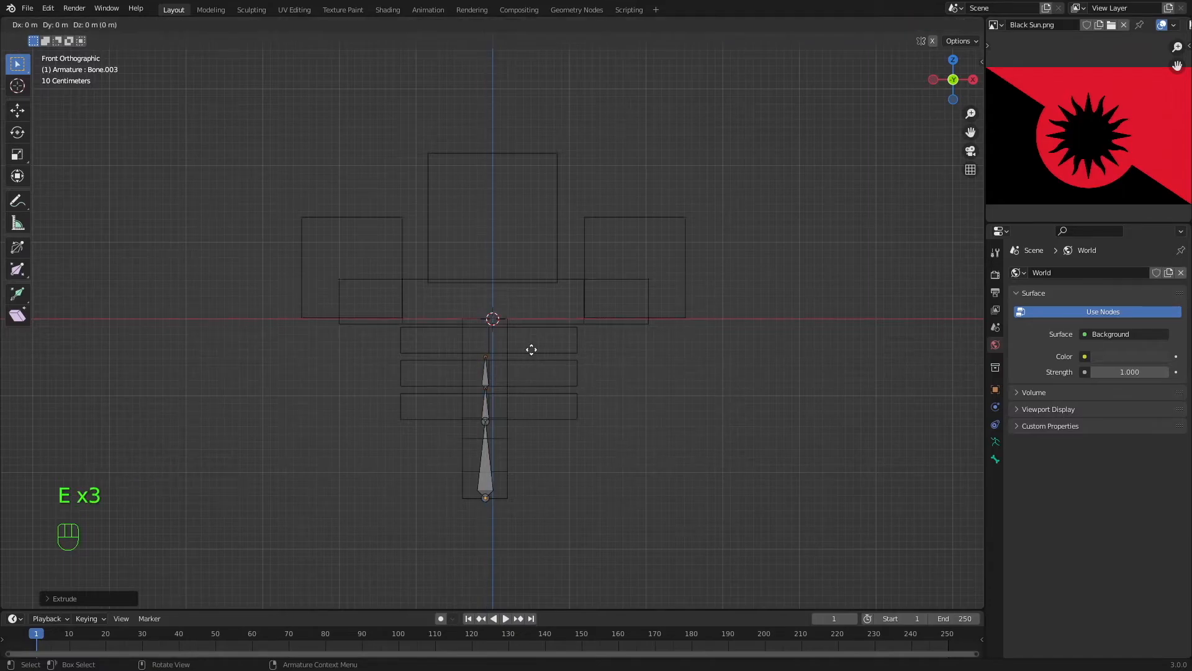
pyautogui.click(538, 297)
# Extrude shoulder bones along X from the spine's top to both side heads, plus an upright bone into each of the three heads.
pyautogui.press('e')
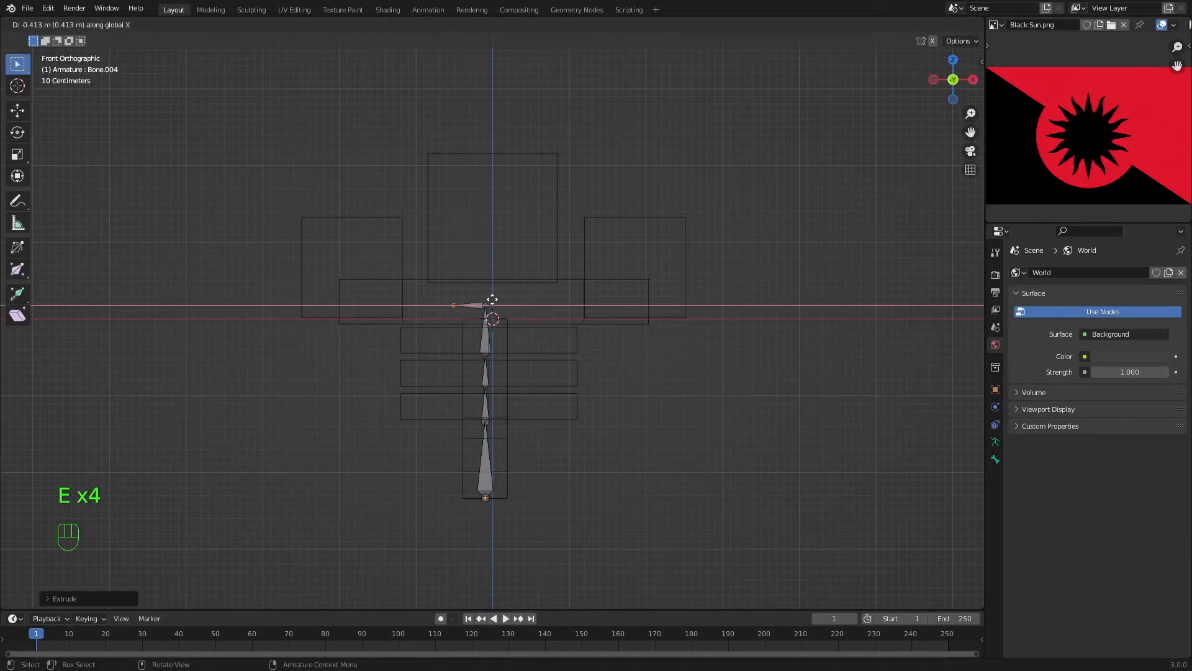
pyautogui.click(416, 300)
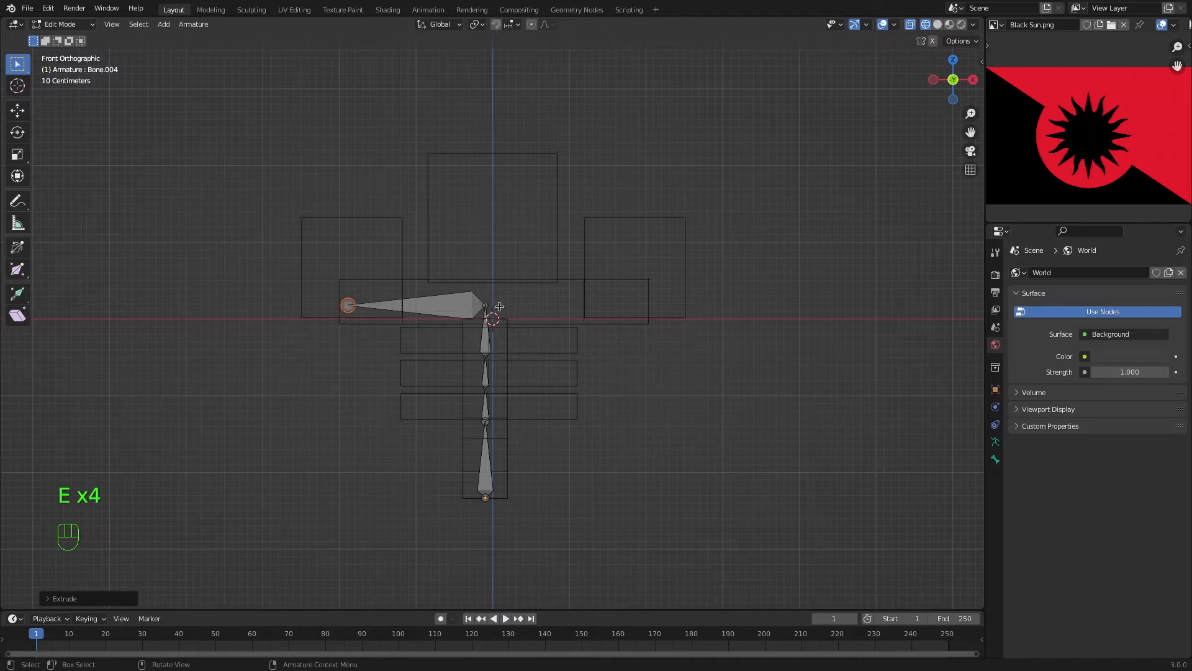
pyautogui.click(493, 304)
pyautogui.press('e')
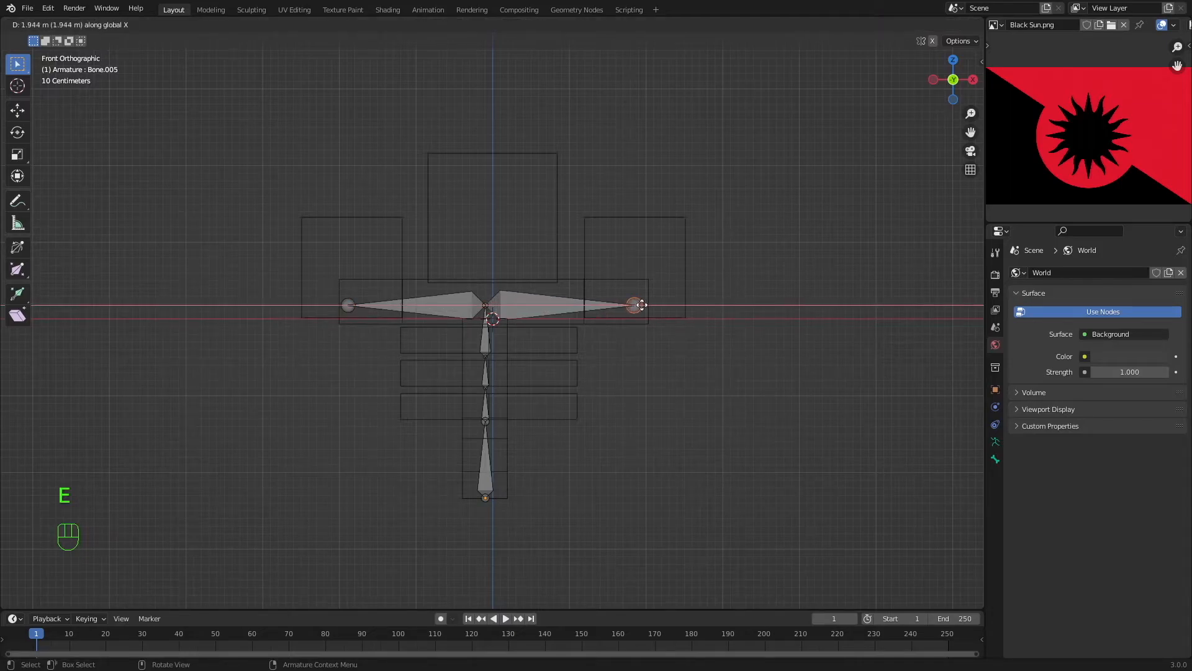
pyautogui.click(647, 305)
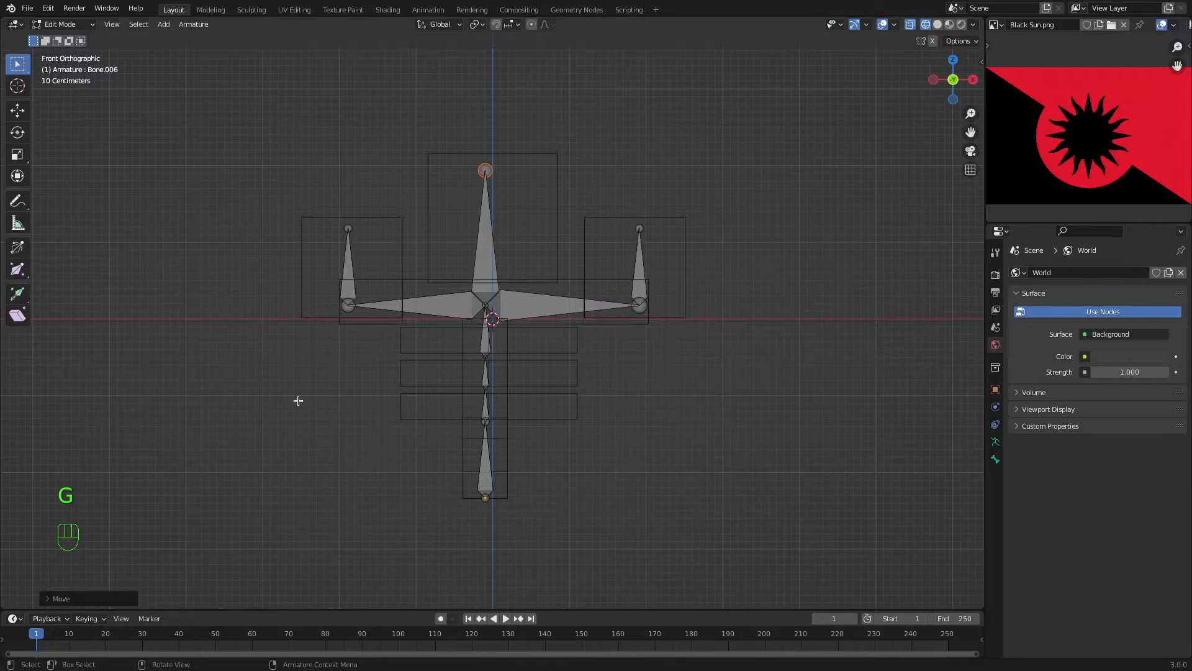
# In the right orthographic view, move the tail bone's lower joint about 0.66 m along Y and 0.18 m up to the bent tail's end.
pyautogui.moveTo(498, 445); pyautogui.dragTo(494, 468, button='middle')
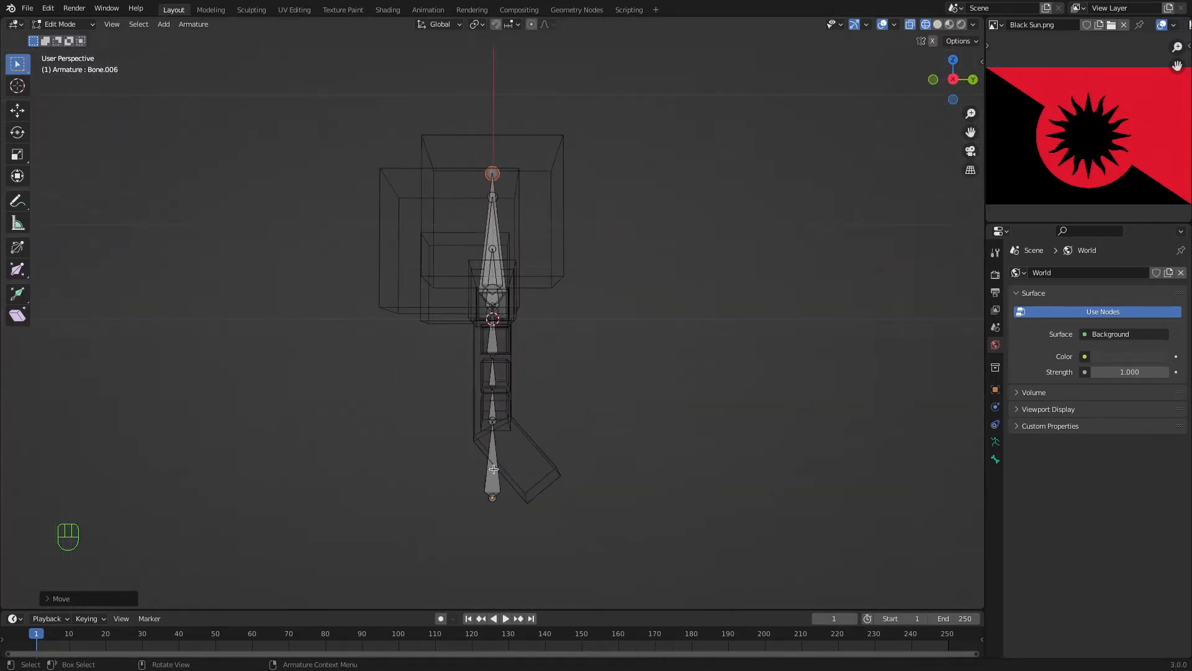
pyautogui.click(487, 522)
pyautogui.click(954, 78)
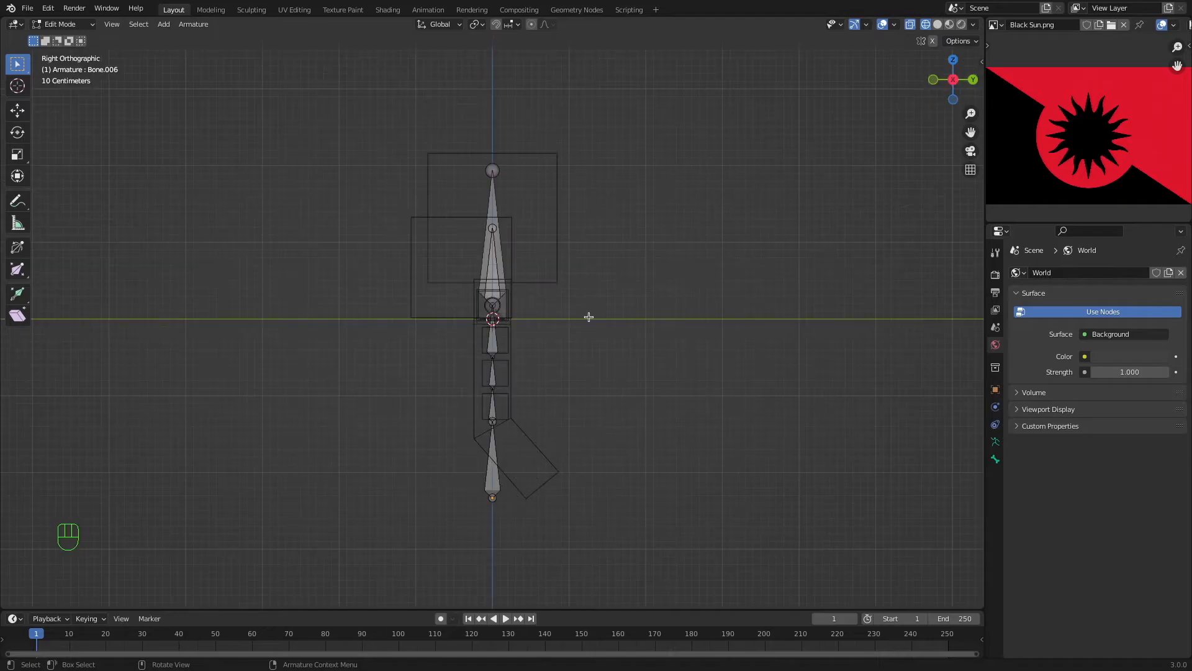
pyautogui.press('g')
pyautogui.press('x')
pyautogui.press('g')
pyautogui.press('y')
pyautogui.click(491, 500)
pyautogui.press('g')
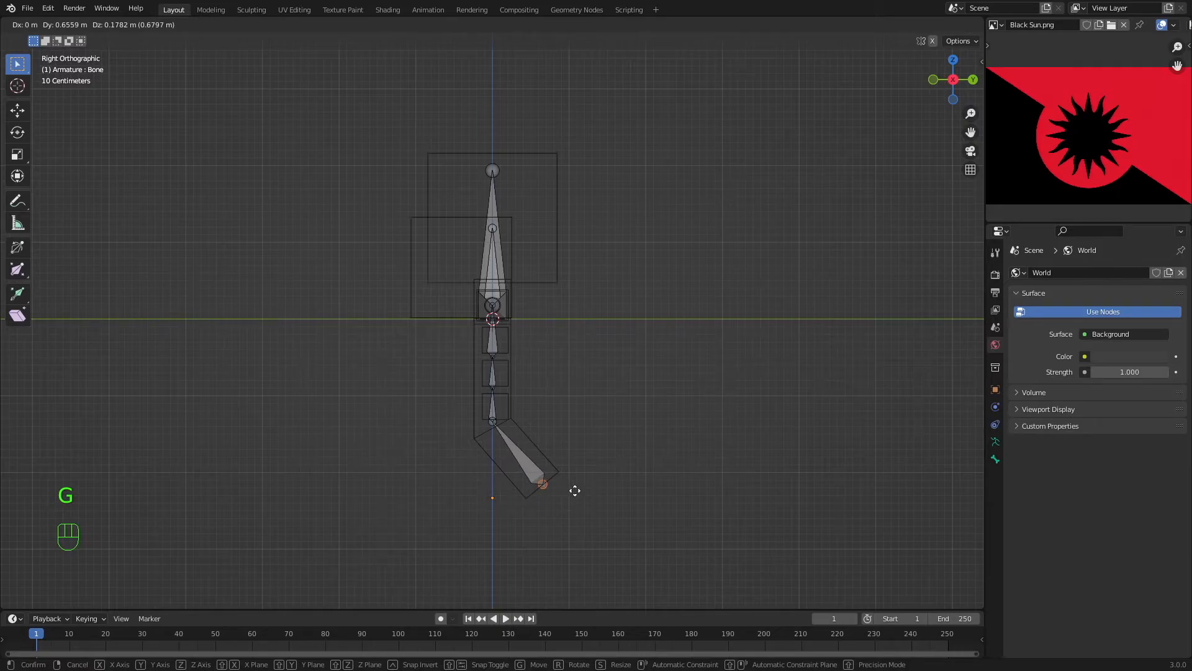
pyautogui.click(575, 491)
# Restore the textured shading and set the armature's viewport display to In Front.
pyautogui.press('Tab')
pyautogui.moveTo(575, 491); pyautogui.dragTo(500, 431, button='middle')
pyautogui.hotkey('shift', 'z')
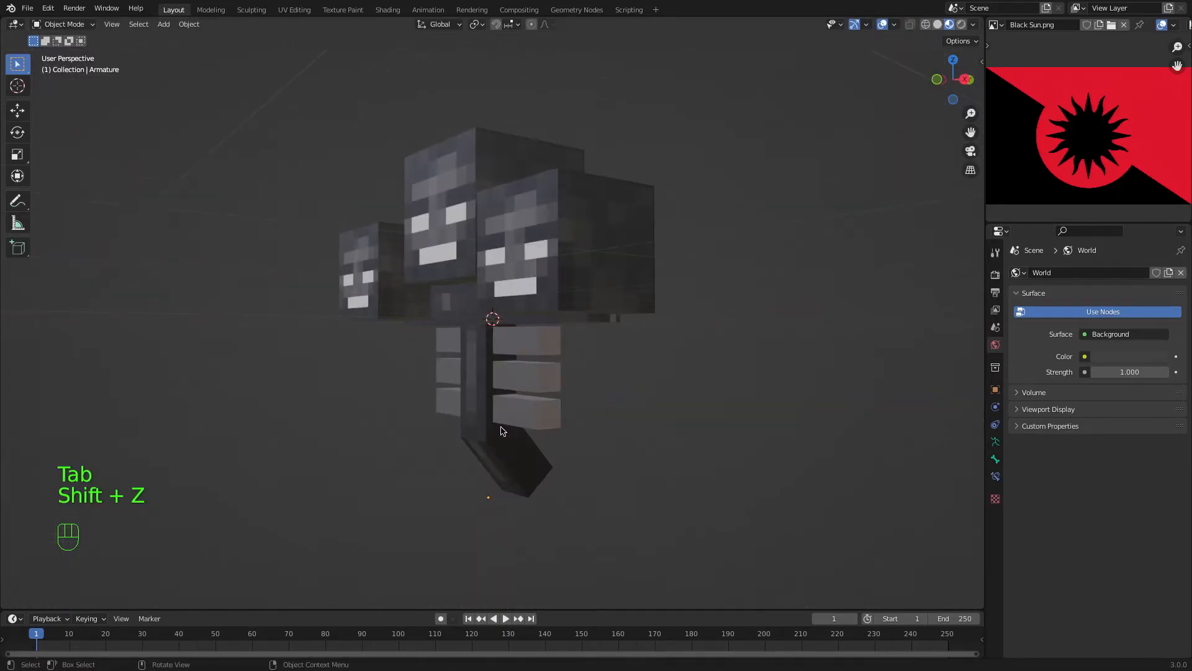
pyautogui.press('Tab')
pyautogui.hotkey('shift', 'z')
pyautogui.click(82, 24)
pyautogui.click(81, 65)
pyautogui.press('Tab')
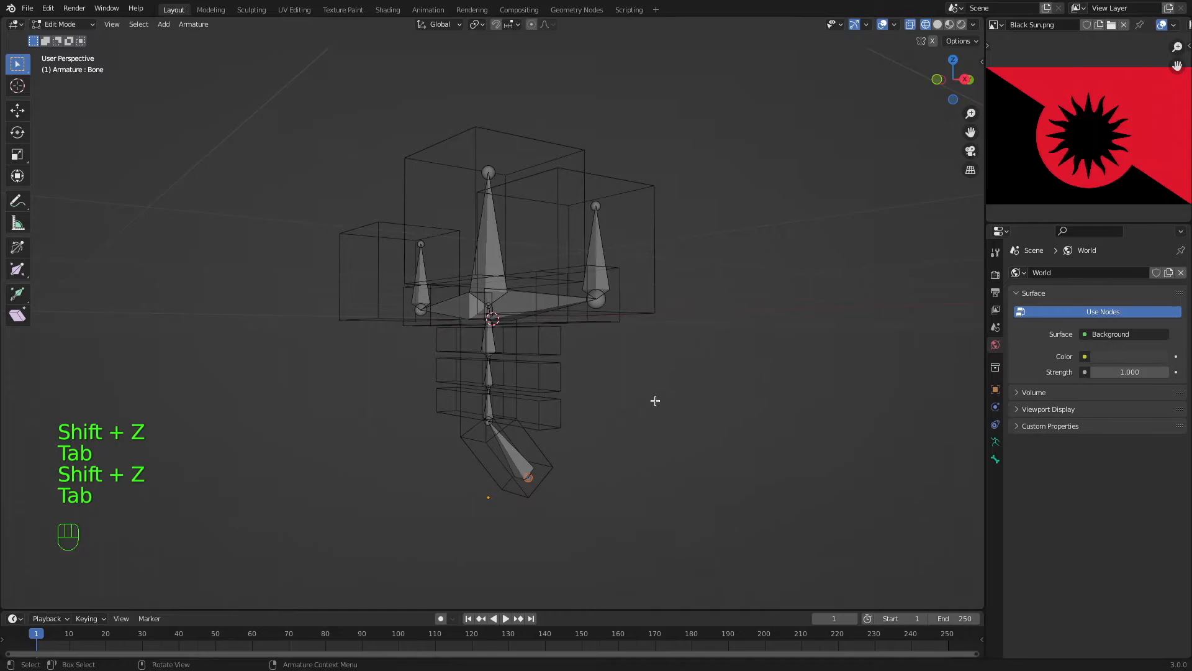
pyautogui.hotkey('shift', 'z')
pyautogui.click(996, 441)
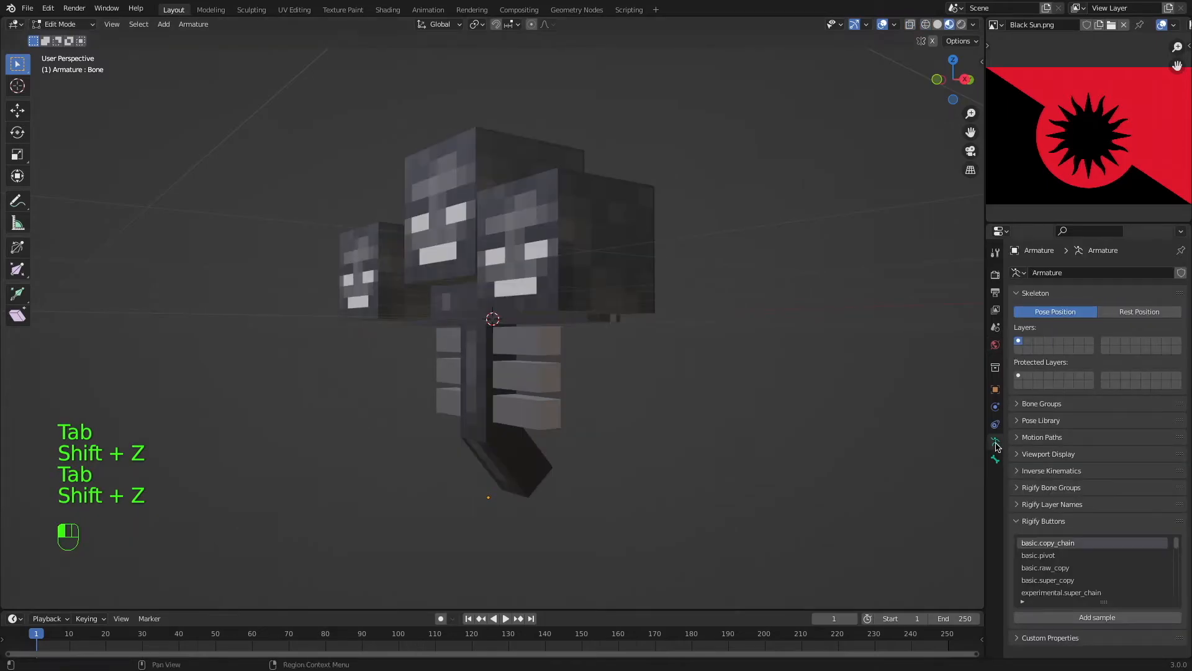
pyautogui.click(1056, 453)
pyautogui.click(1083, 529)
# Switch to Pose Mode, test-rotate the tail bone, and undo the rotation.
pyautogui.click(79, 24)
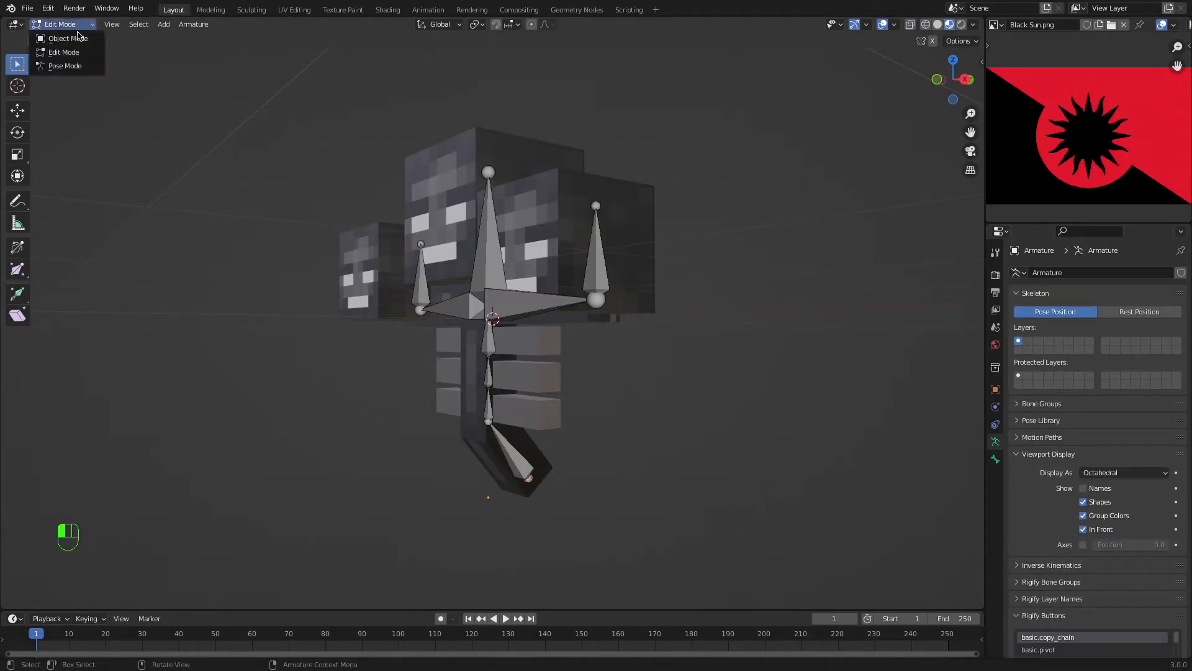
pyautogui.click(73, 65)
pyautogui.click(501, 456)
pyautogui.moveTo(502, 456); pyautogui.dragTo(403, 435, button='middle')
pyautogui.press('r')
pyautogui.click(380, 430)
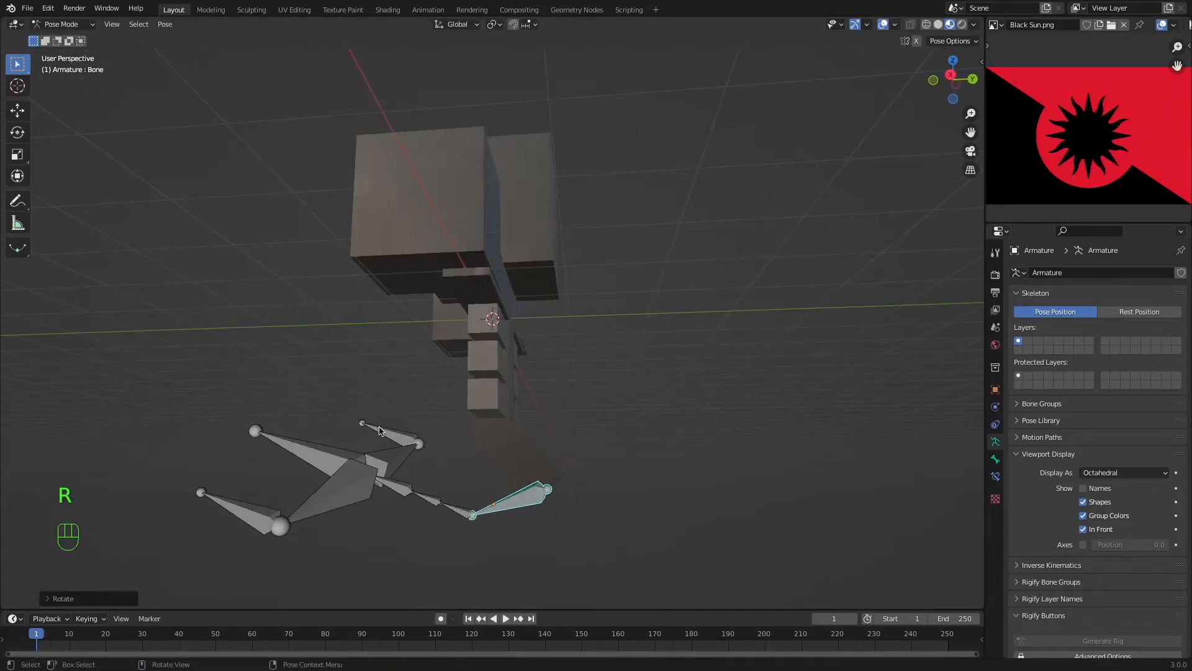
pyautogui.hscroll(-5, 380, 431)
pyautogui.press('super+z')
# Test-rotate the tail bone once more while viewing the model from the front quarter, and undo it.
pyautogui.hscroll(5, 380, 428)
pyautogui.hscroll(-4, 379, 429)
pyautogui.scroll(5, 379, 428)
pyautogui.scroll(-6, 381, 429)
pyautogui.hscroll(3, 380, 429)
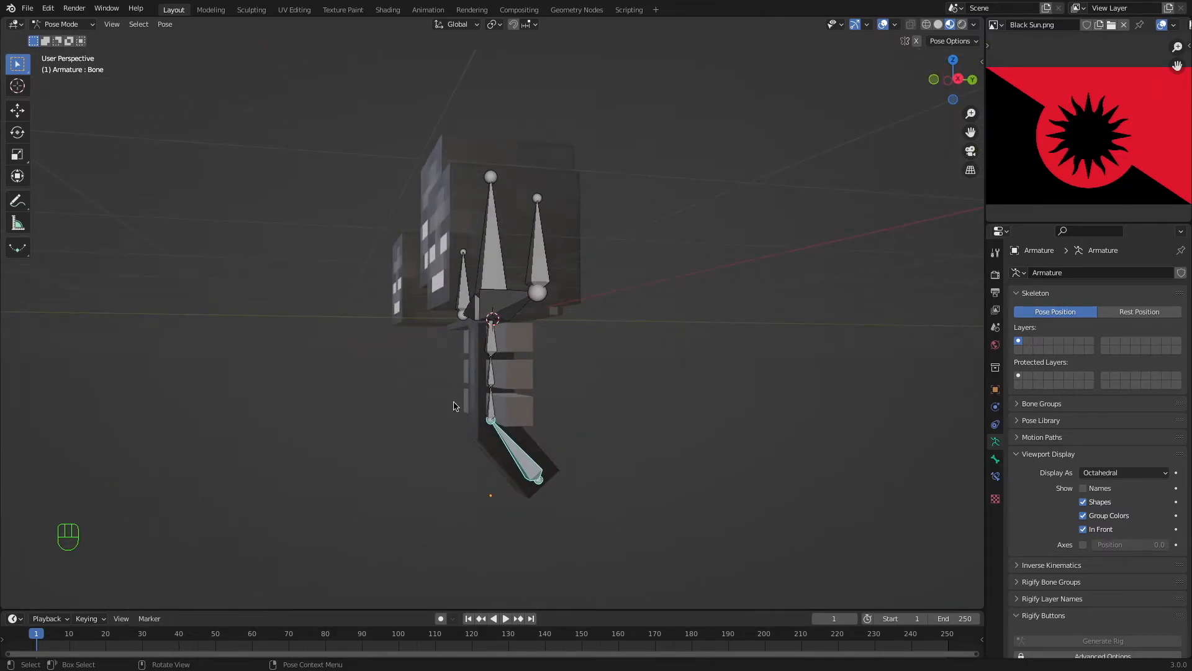
pyautogui.hscroll(-3, 582, 383)
pyautogui.press('r')
pyautogui.click(473, 459)
pyautogui.press('super+z')
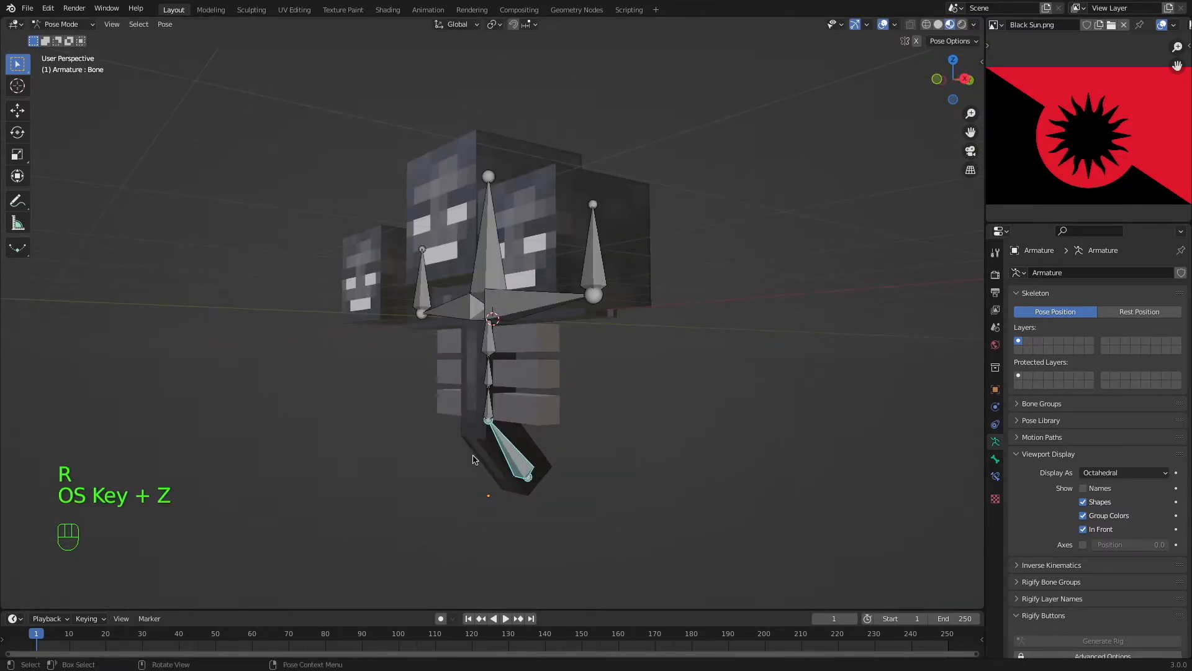
# Test-rotate each of the three spine bones above the tail in turn, undoing every rotation.
pyautogui.click(488, 399)
pyautogui.press('r')
pyautogui.click(473, 380)
pyautogui.press('super+z')
pyautogui.click(485, 377)
pyautogui.press('r')
pyautogui.click(470, 353)
pyautogui.press('super+z')
pyautogui.click(488, 340)
pyautogui.press('r')
pyautogui.click(485, 287)
pyautogui.press('super+z')
# Test-rotate one shoulder bone and both side-head bones in turn, undoing each rotation.
pyautogui.click(528, 303)
pyautogui.press('r')
pyautogui.click(589, 338)
pyautogui.press('super+z')
pyautogui.click(589, 269)
pyautogui.press('r')
pyautogui.click(611, 284)
pyautogui.press('super+z')
pyautogui.click(423, 277)
pyautogui.press('r')
pyautogui.press('z')
pyautogui.click(398, 261)
pyautogui.press('z')
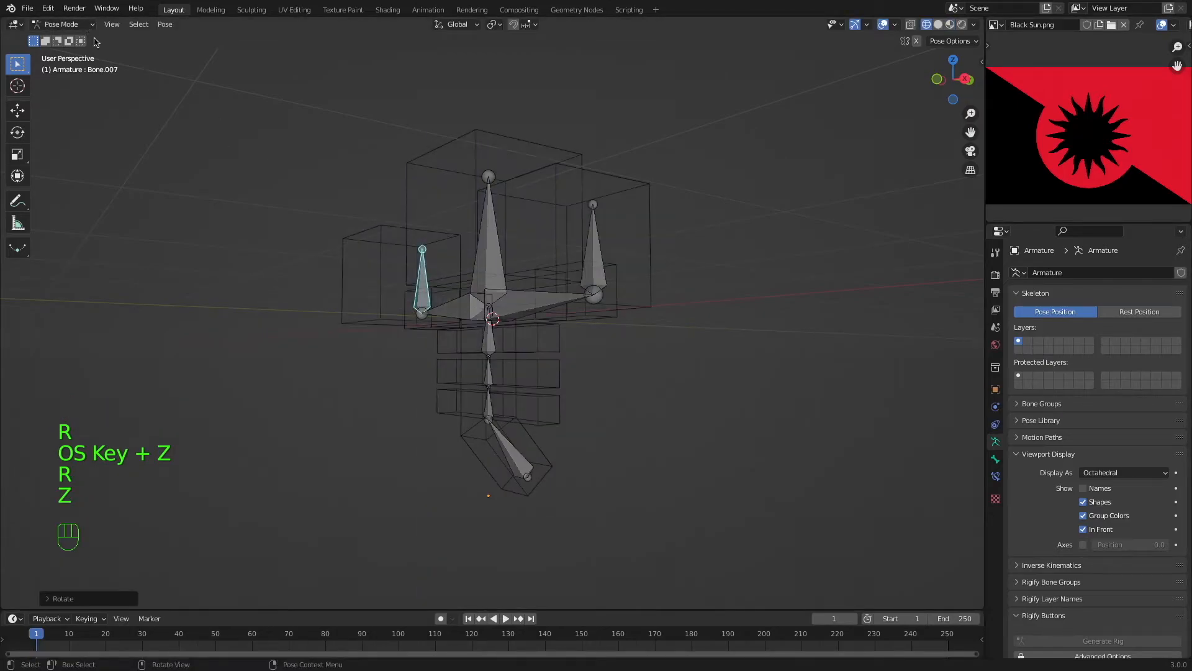
pyautogui.press('super+z')
# Return the armature to Edit Mode with textured shading and view it from the front in orthographic projection.
pyautogui.hotkey('shift', 'z')
pyautogui.click(62, 25)
pyautogui.click(81, 66)
pyautogui.click(62, 24)
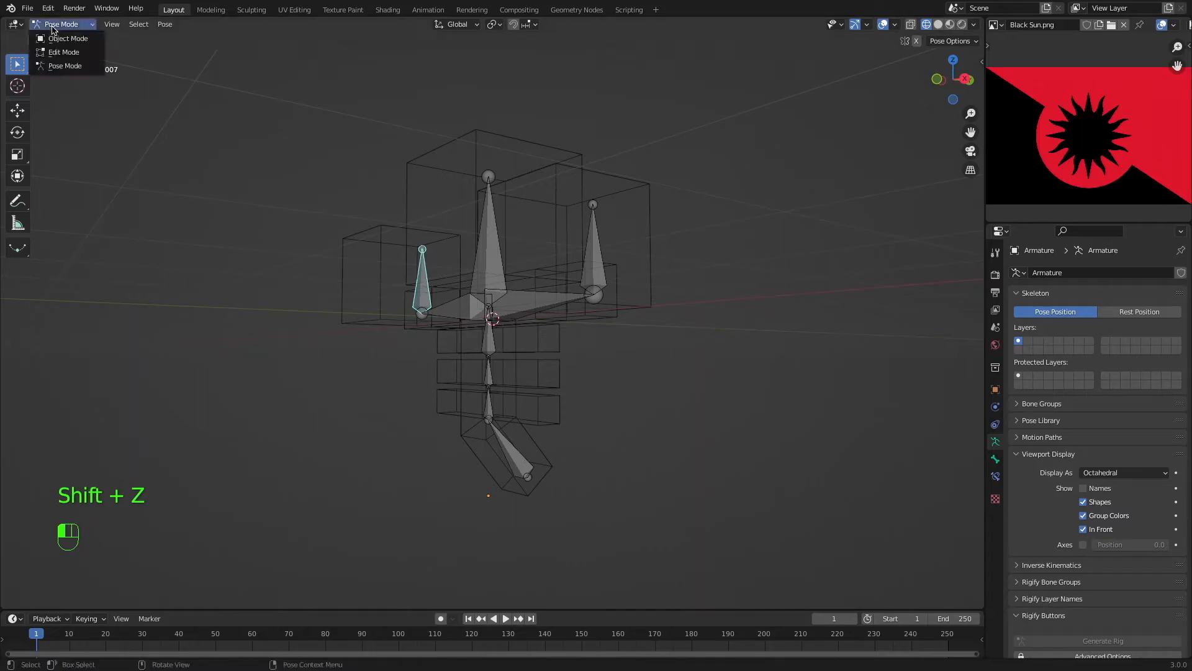
pyautogui.click(62, 53)
pyautogui.hotkey('shift', 'z')
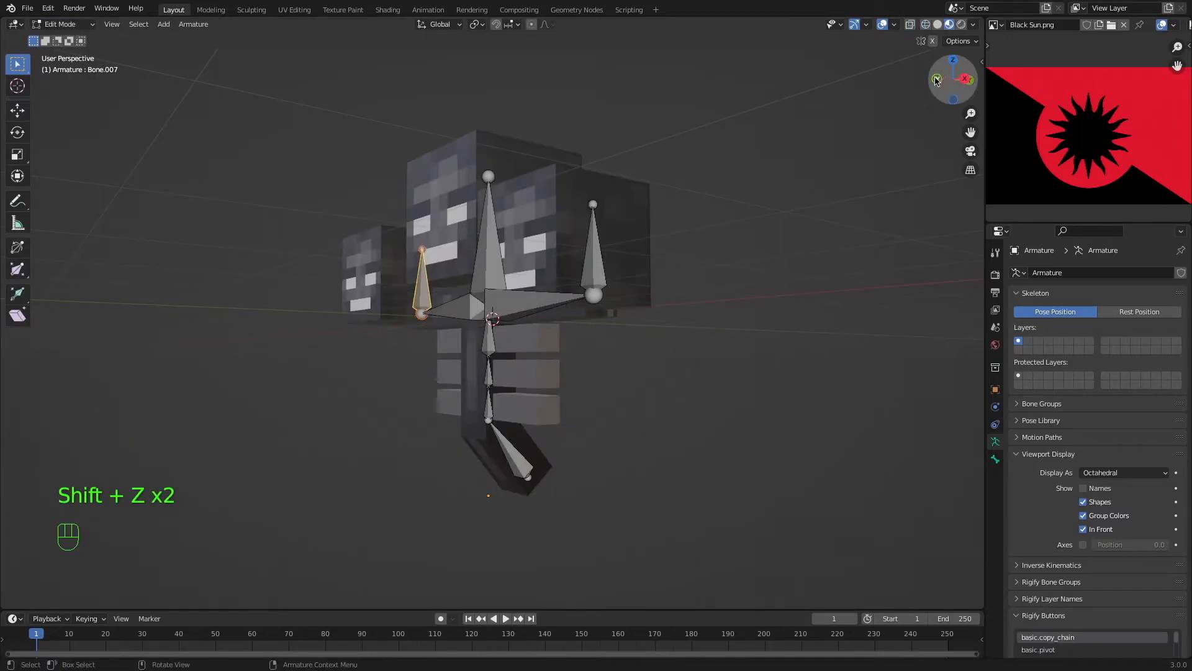
pyautogui.click(937, 79)
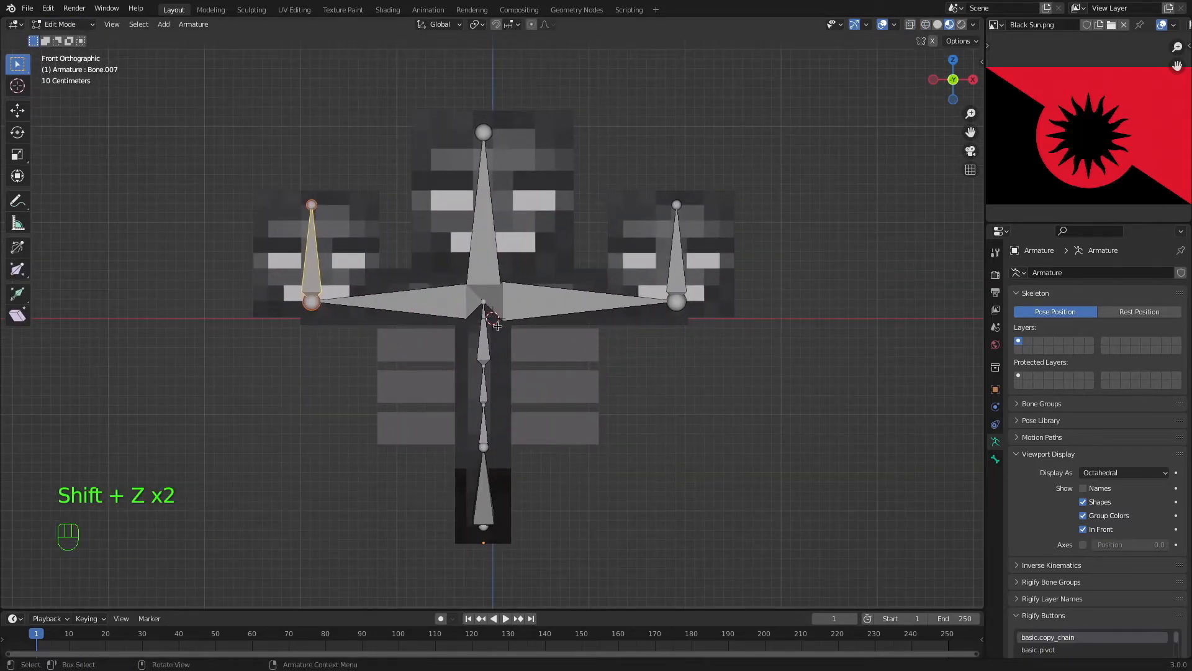
# Raise the upper spine joint to the top ribs' height and extrude a bone about 1 m along negative X into the top rib.
pyautogui.click(485, 367)
pyautogui.press('g')
pyautogui.press('z')
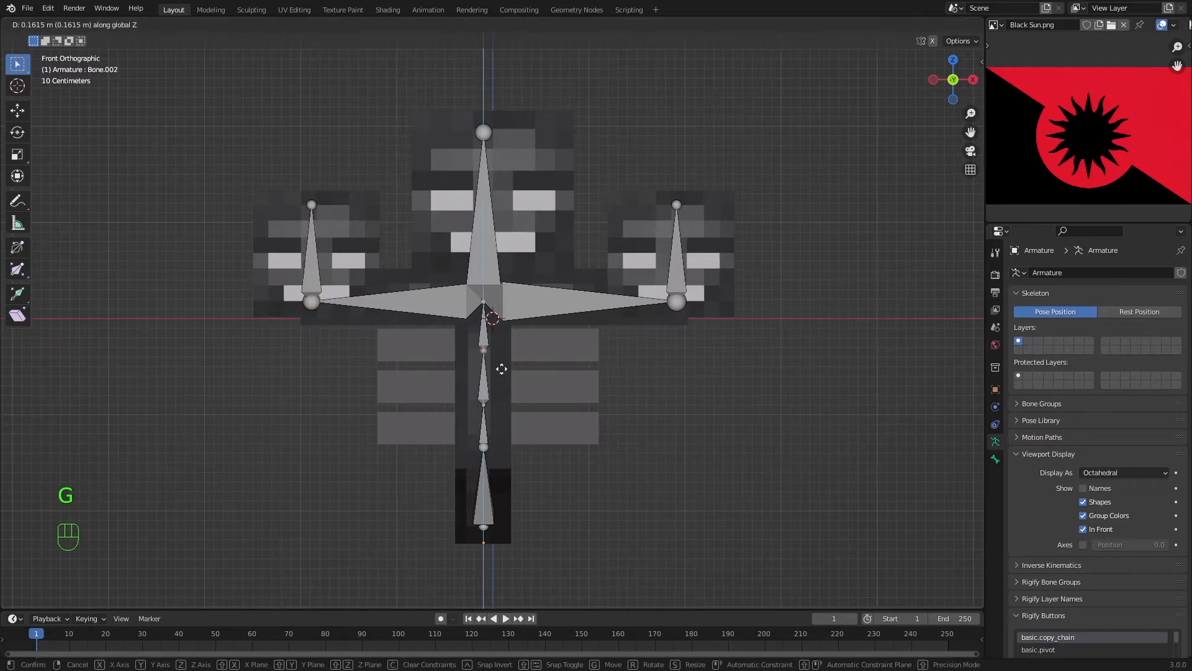
pyautogui.click(501, 367)
pyautogui.press('e')
pyautogui.press('x')
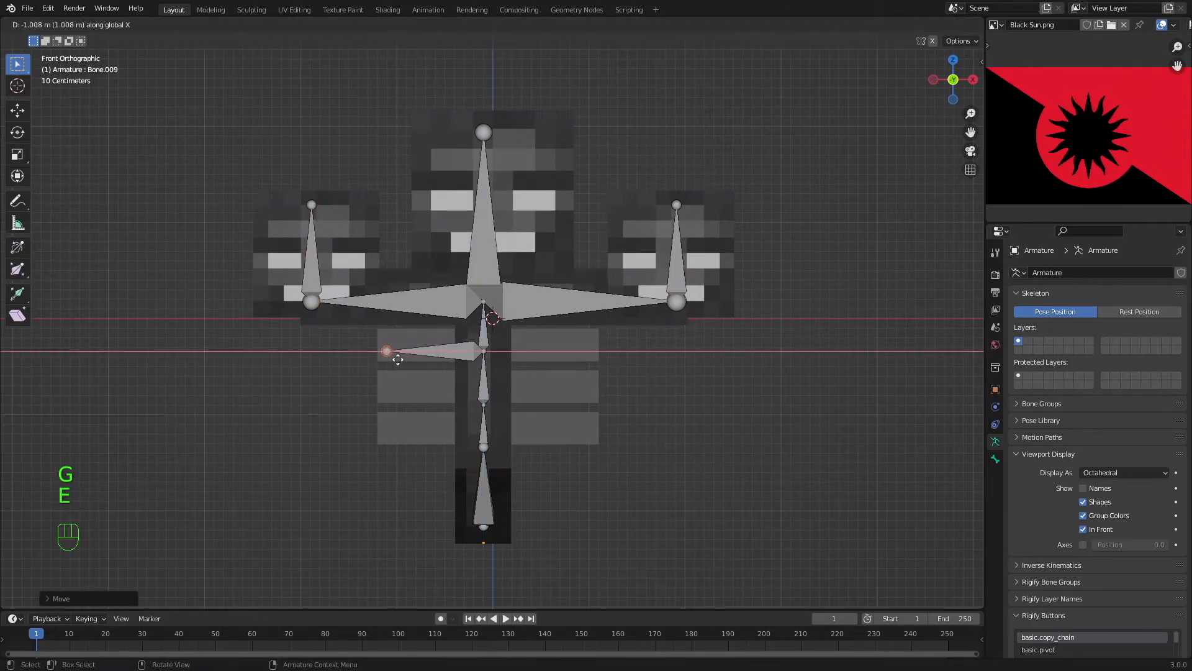
pyautogui.click(389, 351)
# Raise the middle spine joint to the middle ribs' height and extrude a bone along negative X into the middle rib.
pyautogui.click(484, 404)
pyautogui.press('g')
pyautogui.press('z')
pyautogui.click(500, 407)
pyautogui.press('e')
pyautogui.press('x')
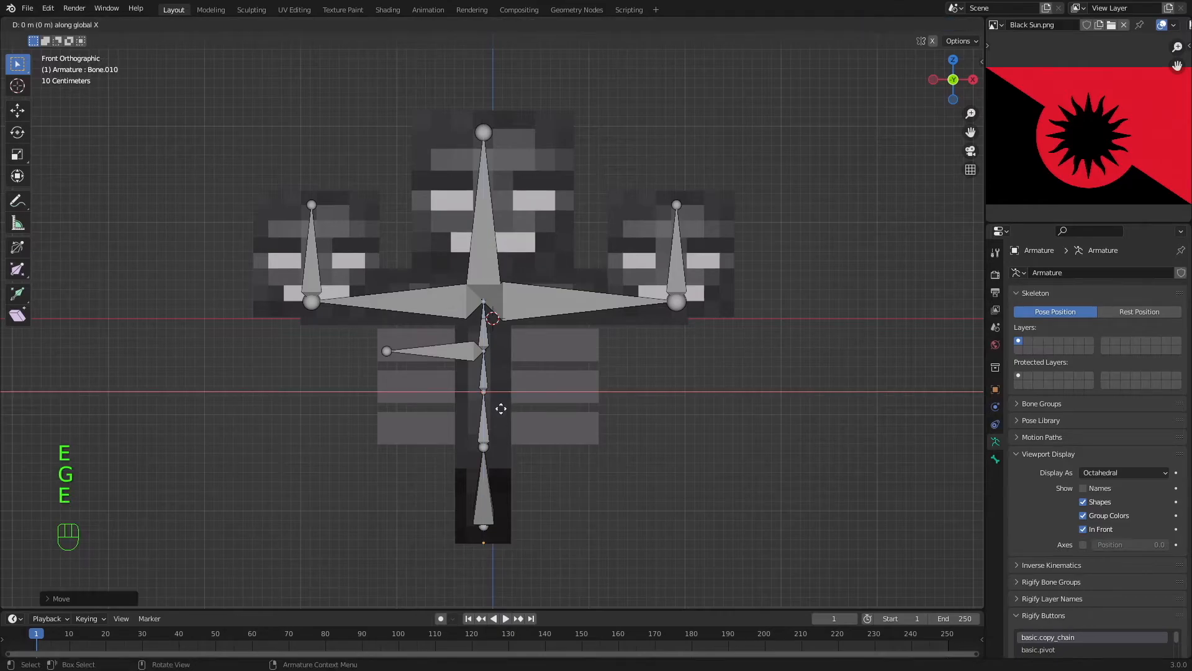
pyautogui.click(407, 400)
# Raise the tail bone's upper joint to the bottom ribs' height and extrude a bone about 1 m along negative X into the bottom rib.
pyautogui.click(486, 446)
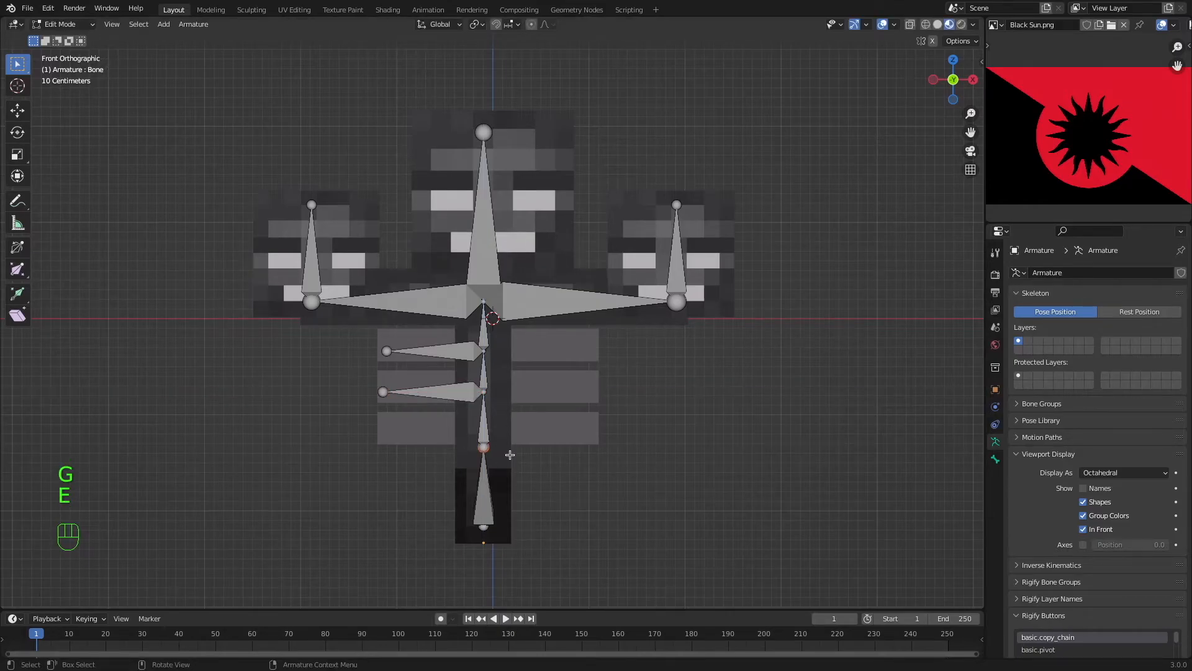
pyautogui.press('g')
pyautogui.press('z')
pyautogui.click(503, 440)
pyautogui.press('e')
pyautogui.press('x')
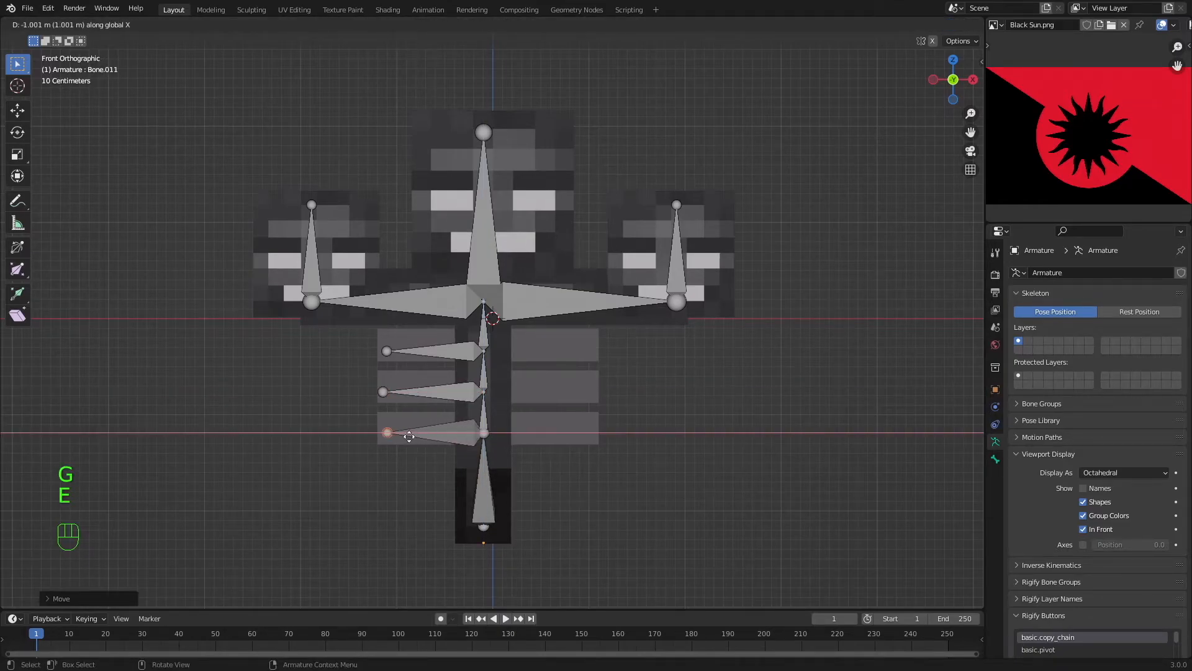
pyautogui.click(407, 431)
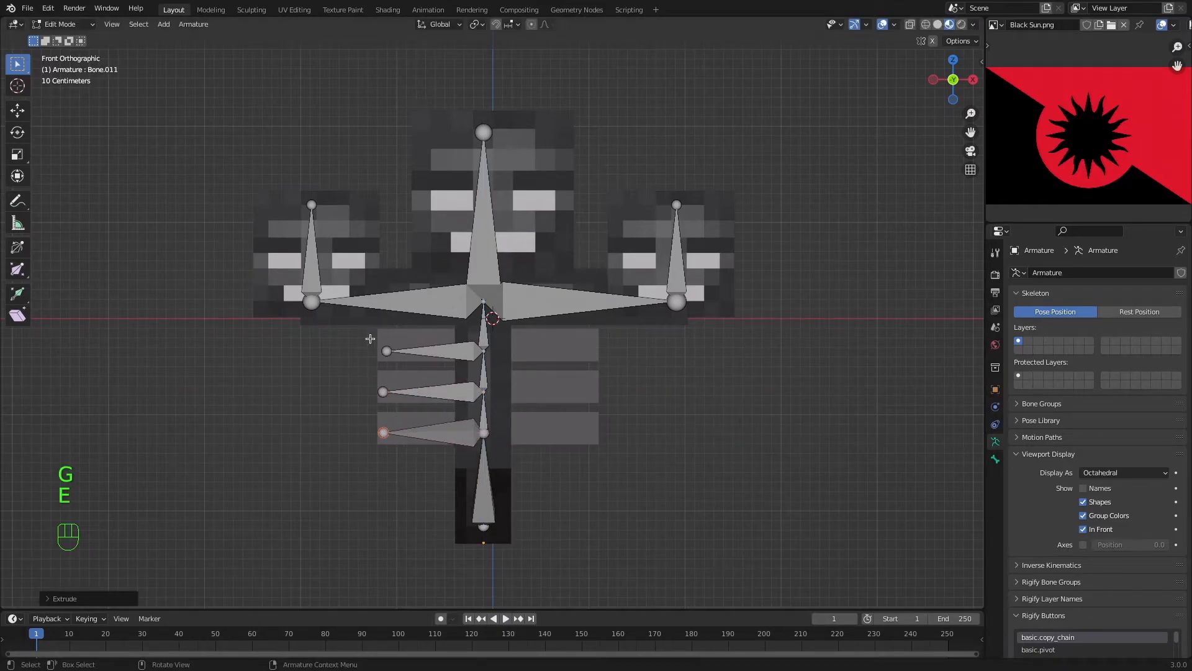
# Extrude bones along positive X from the top and middle rib joints into the opposite top and middle ribs.
pyautogui.click(491, 348)
pyautogui.press('e')
pyautogui.press('x')
pyautogui.click(596, 350)
pyautogui.click(484, 392)
pyautogui.press('e')
pyautogui.press('x')
pyautogui.click(605, 396)
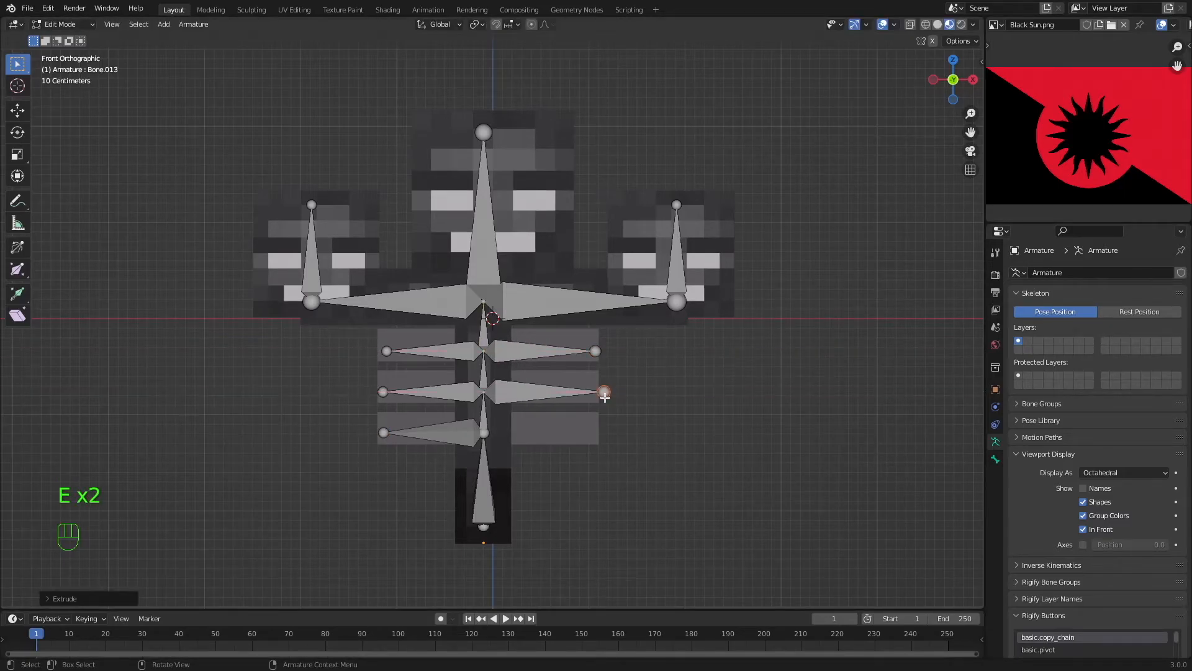
# Extrude a bone along positive X from the bottom rib joint across the bottom rib.
pyautogui.click(485, 435)
pyautogui.press('e')
pyautogui.press('x')
pyautogui.click(668, 426)
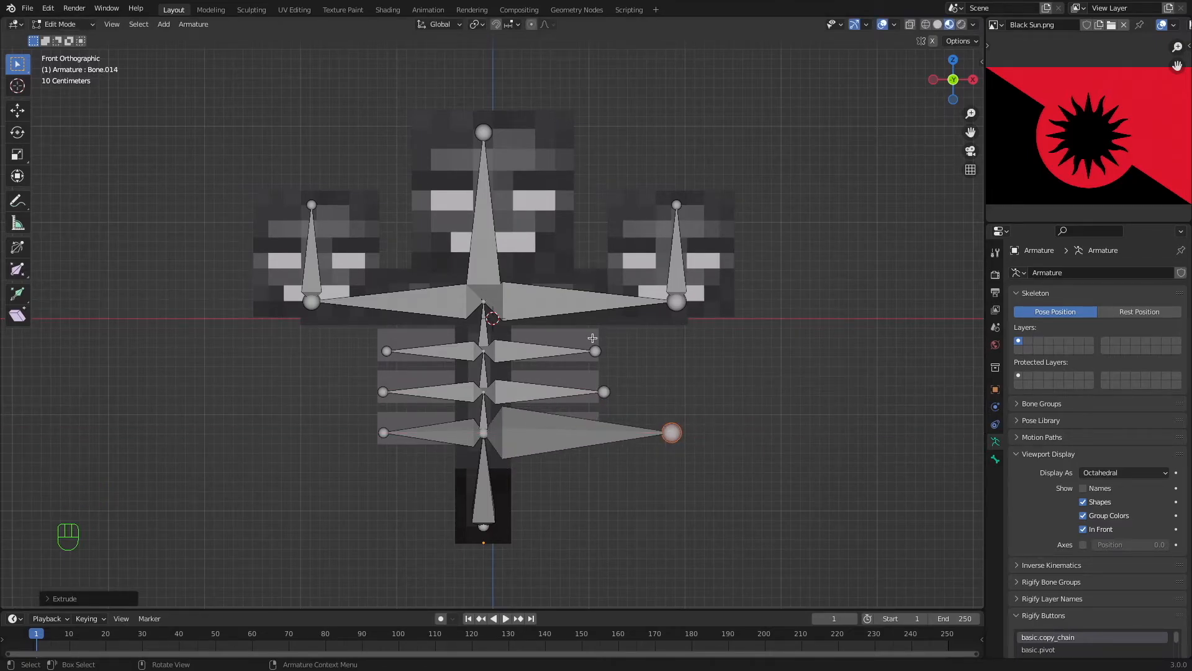
# Align the three positive-X rib bone tips by scaling them to 0 on X, and shift them along X inside the ribs' outer edge.
pyautogui.moveTo(590, 337); pyautogui.dragTo(734, 438)
pyautogui.press('s')
pyautogui.press('x')
pyautogui.press('0')
pyautogui.press('Return')
pyautogui.press('g')
pyautogui.press('x')
pyautogui.click(776, 481)
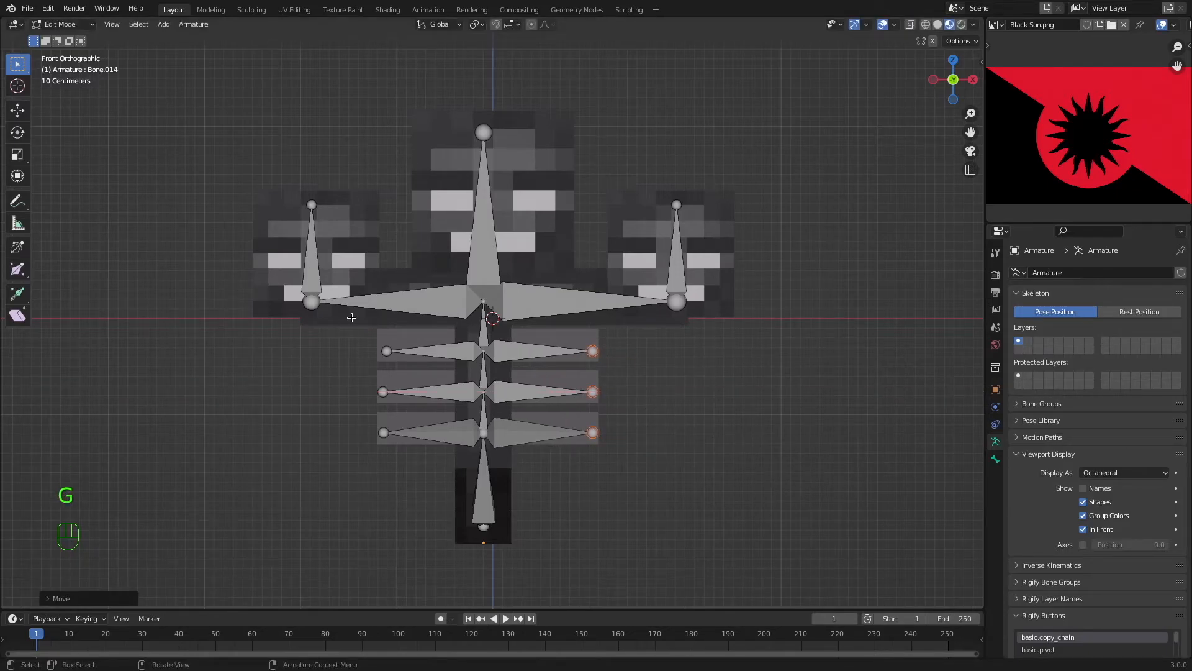
# Scale the three negative-X rib bone tips to 0 on X and shift them along X near the ribs' outer edge.
pyautogui.moveTo(336, 358); pyautogui.dragTo(418, 479)
pyautogui.moveTo(370, 330); pyautogui.dragTo(401, 451)
pyautogui.press('s')
pyautogui.press('x')
pyautogui.press('0')
pyautogui.press('Return')
pyautogui.press('g')
pyautogui.press('x')
pyautogui.click(405, 472)
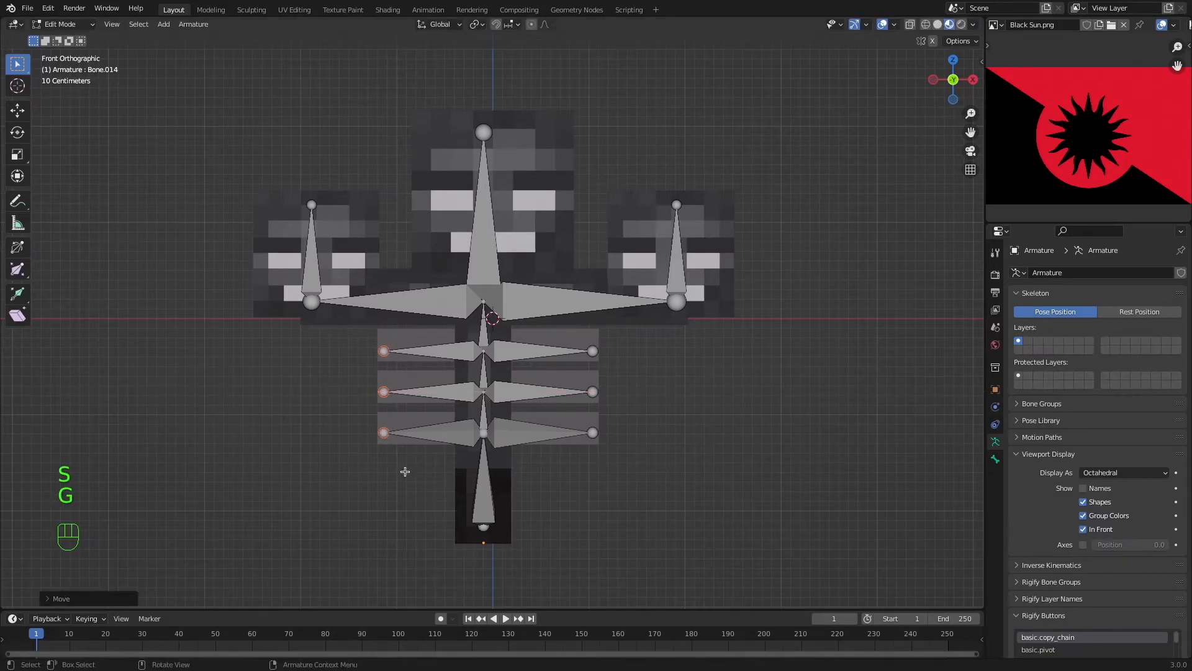
pyautogui.click(346, 425)
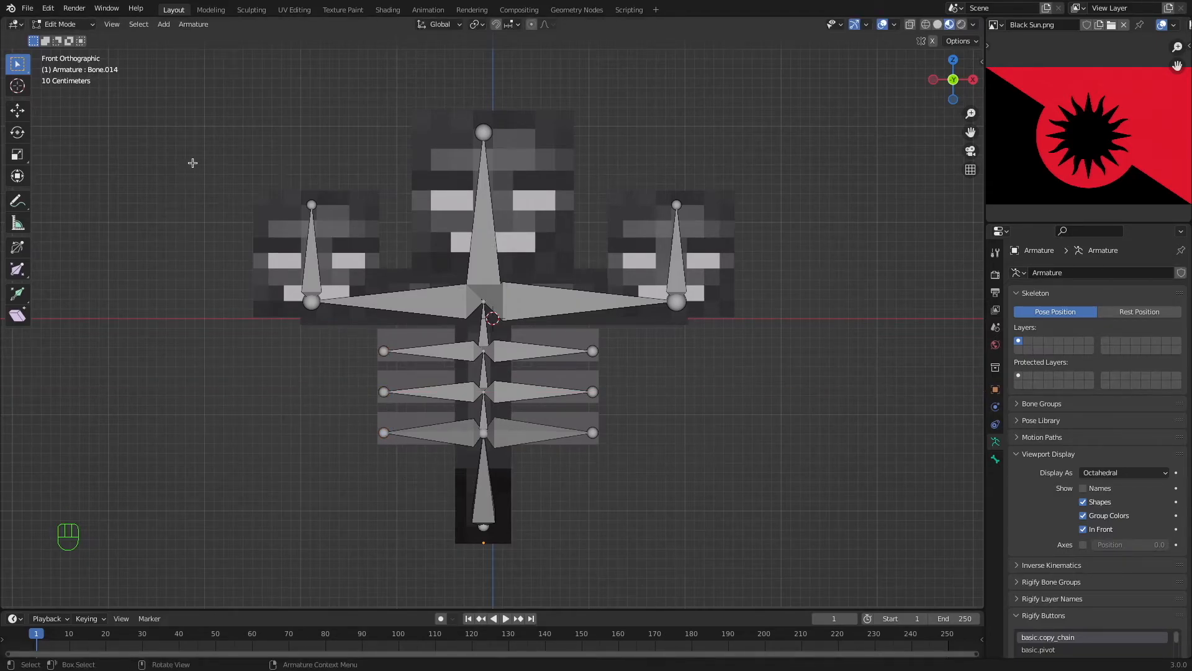
# Name the negative-X side bones Rib_1 to Rib_3, Neck and Head, and the central chain Spine_1 to Spine_4.
pyautogui.click(449, 354)
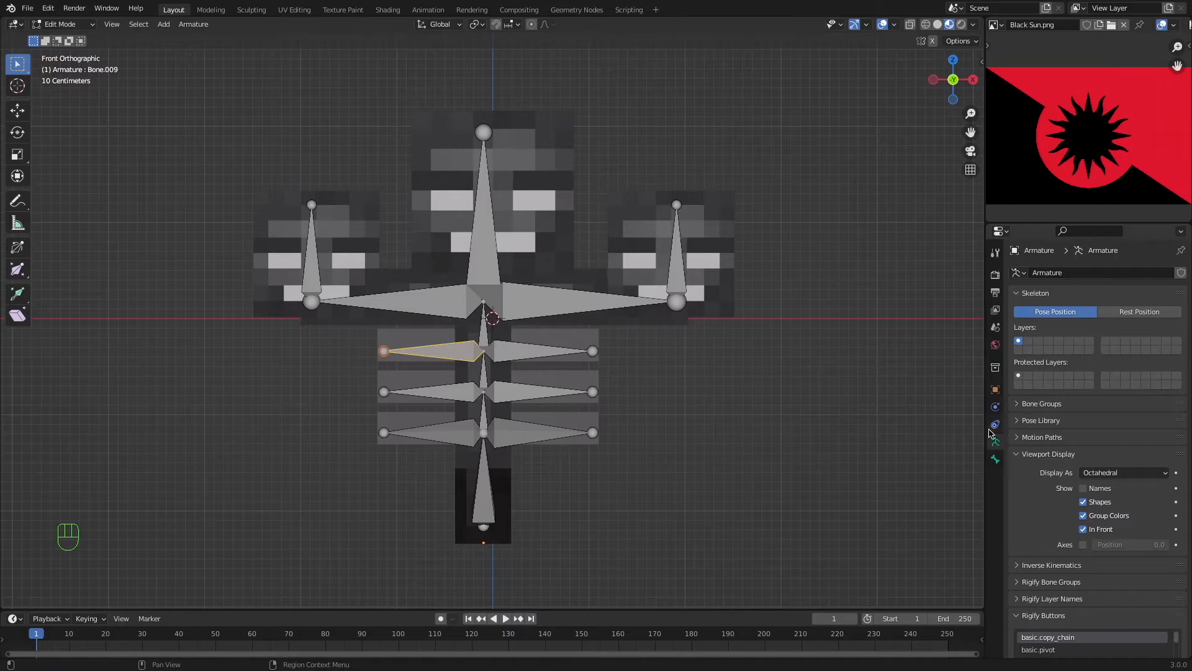
pyautogui.click(995, 459)
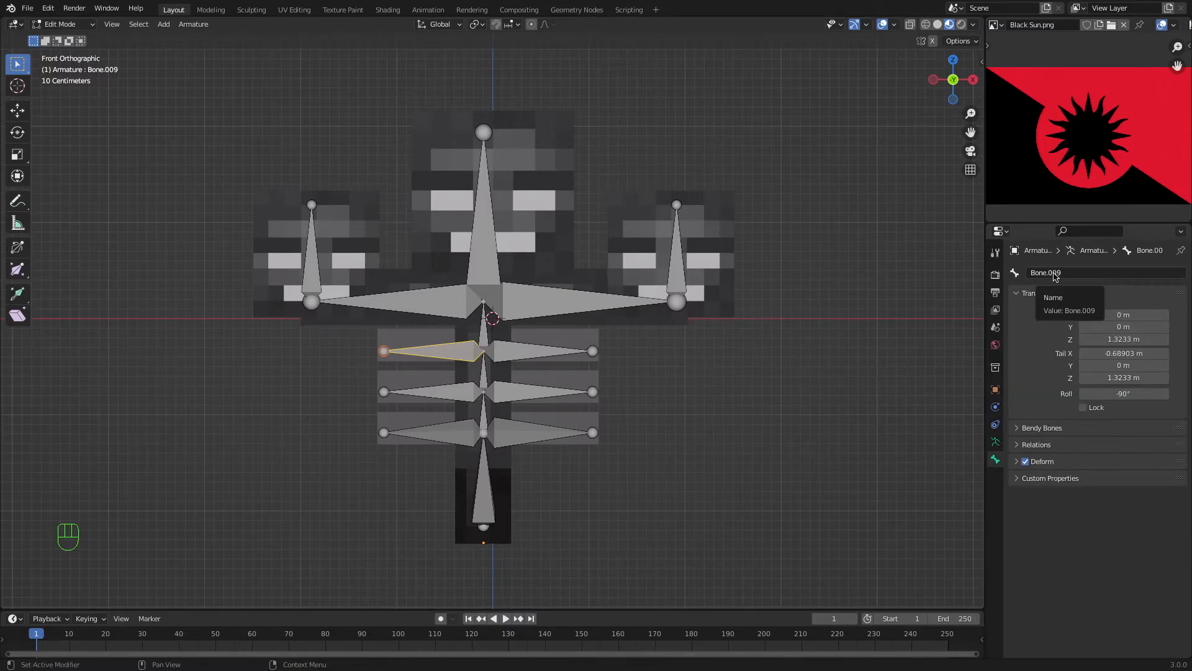
pyautogui.click(403, 301)
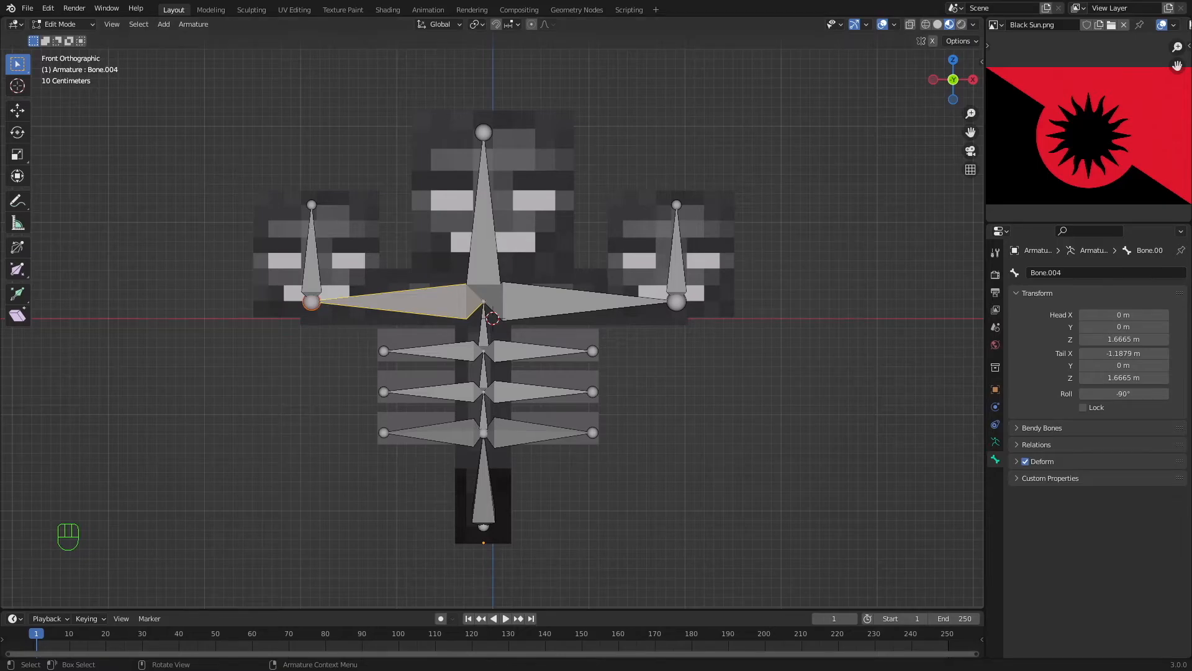
pyautogui.click(484, 323)
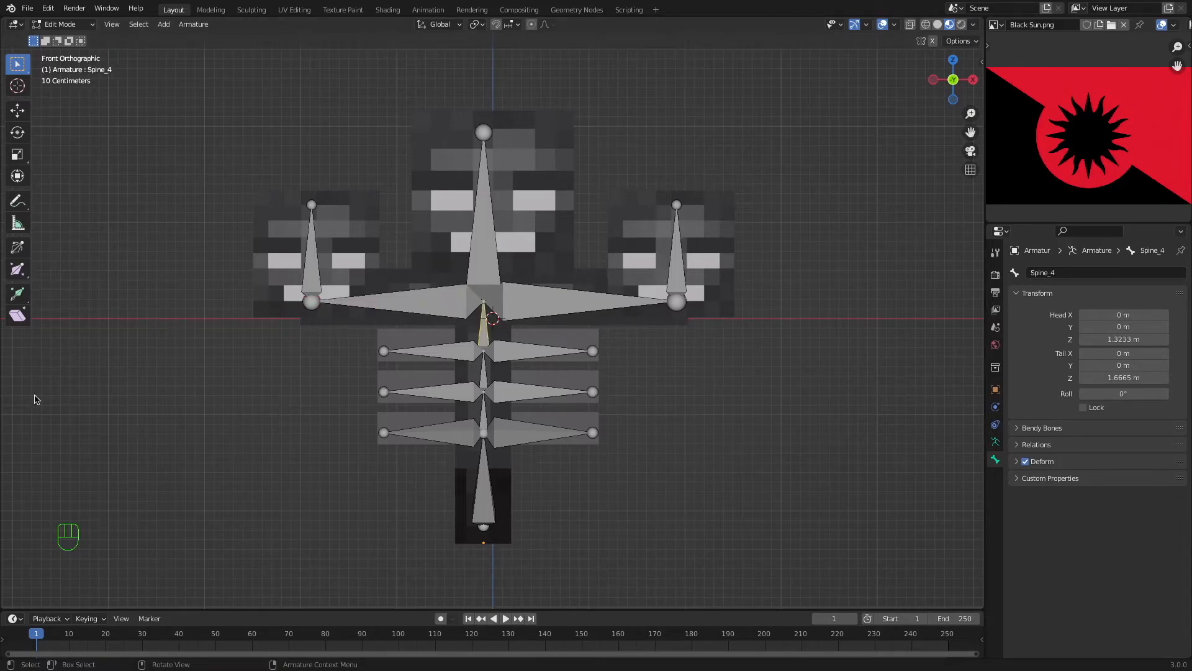
# Turn on the display of bone names for the armature in the viewport.
pyautogui.click(996, 442)
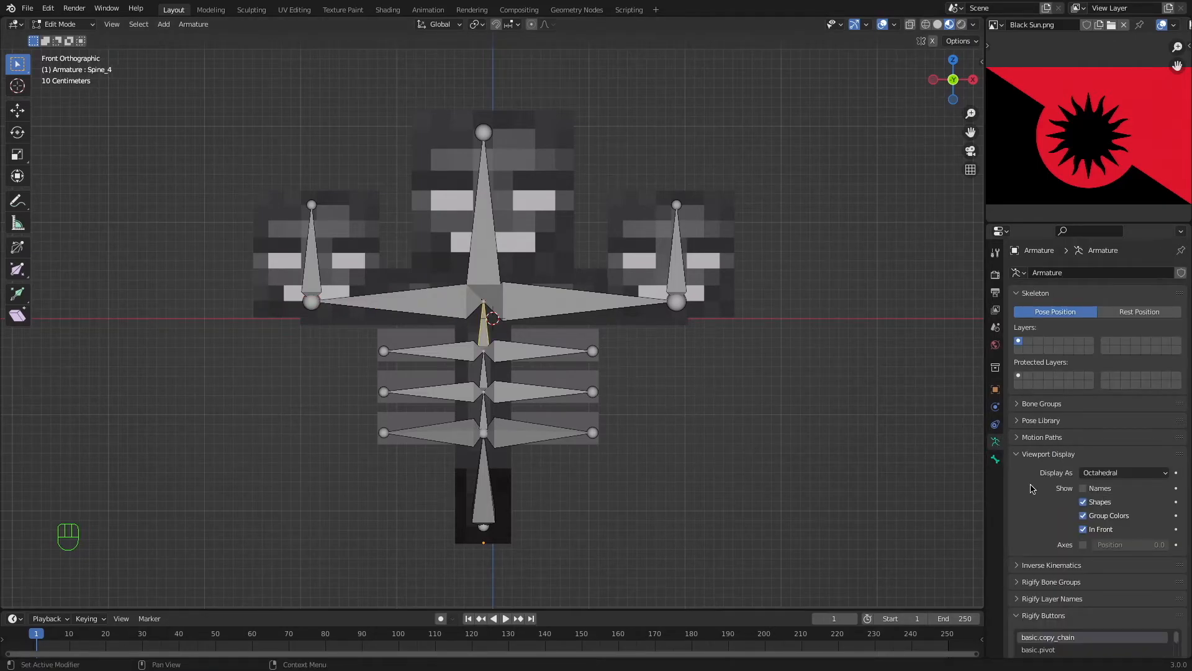
pyautogui.click(1083, 488)
pyautogui.scroll(2, 683, 438)
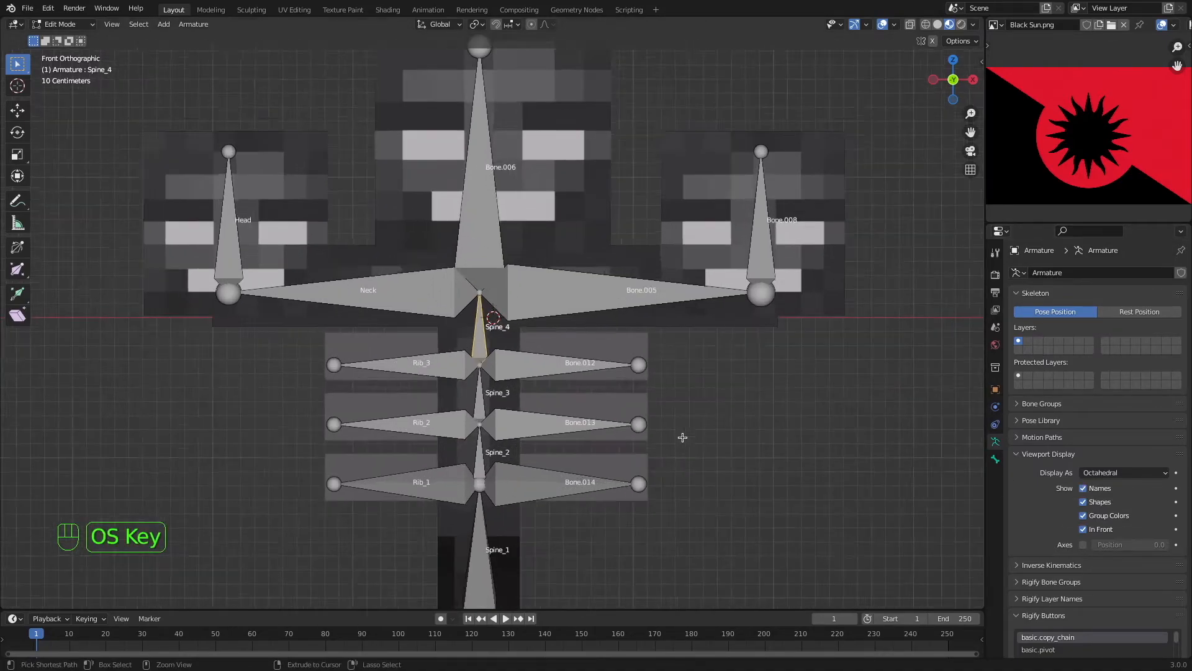
pyautogui.click(377, 300)
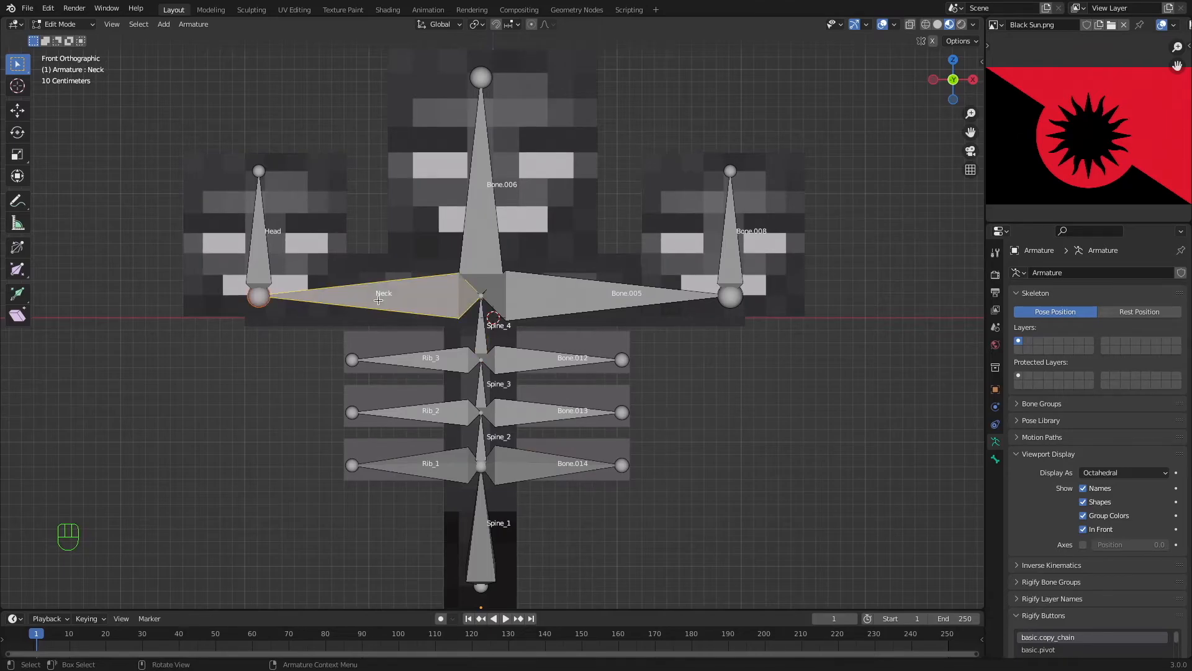
pyautogui.moveTo(535, 160); pyautogui.dragTo(806, 471)
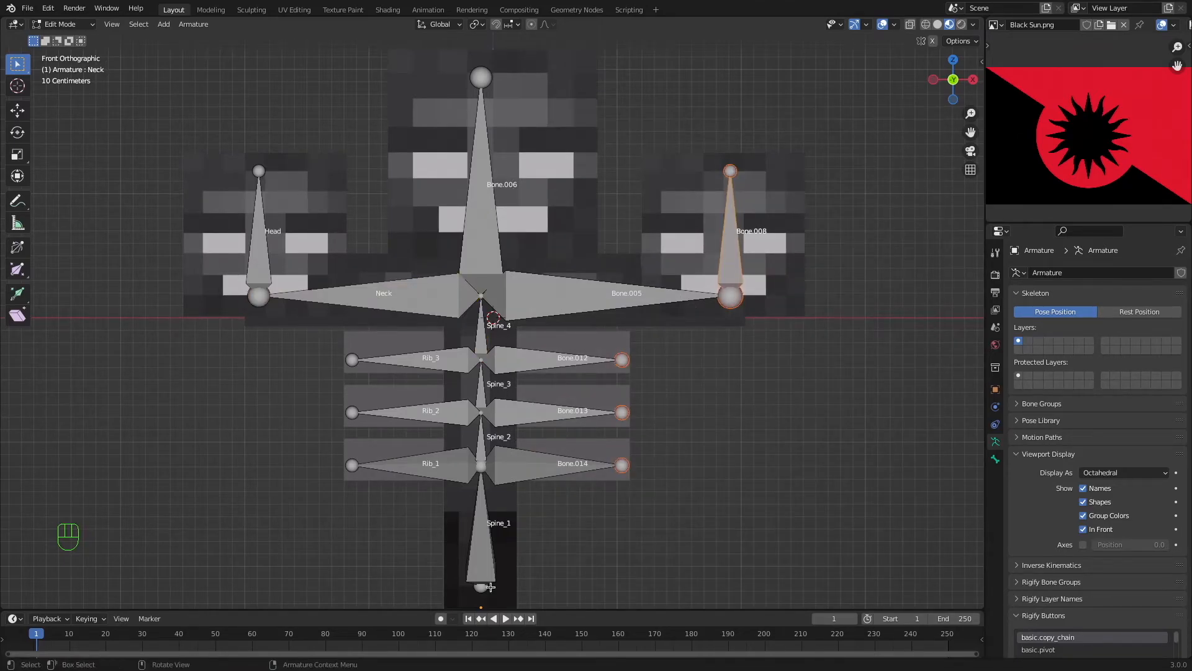
pyautogui.scroll(-3, 424, 306)
pyautogui.scroll(2, 495, 367)
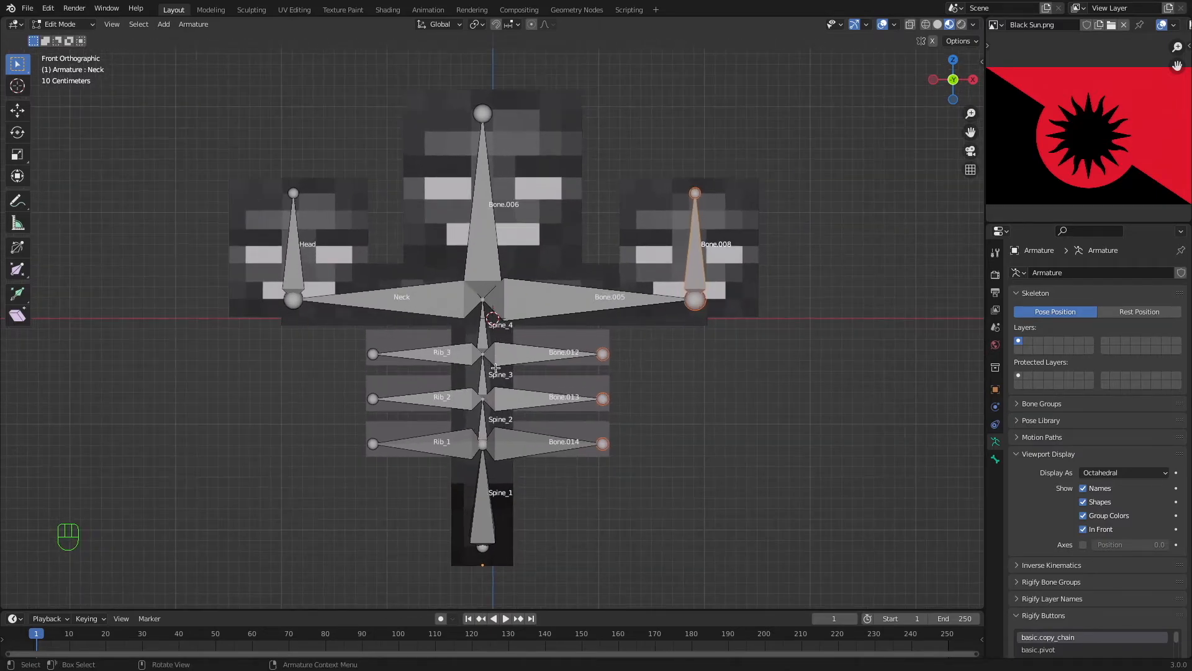
pyautogui.moveTo(231, 144); pyautogui.dragTo(470, 529)
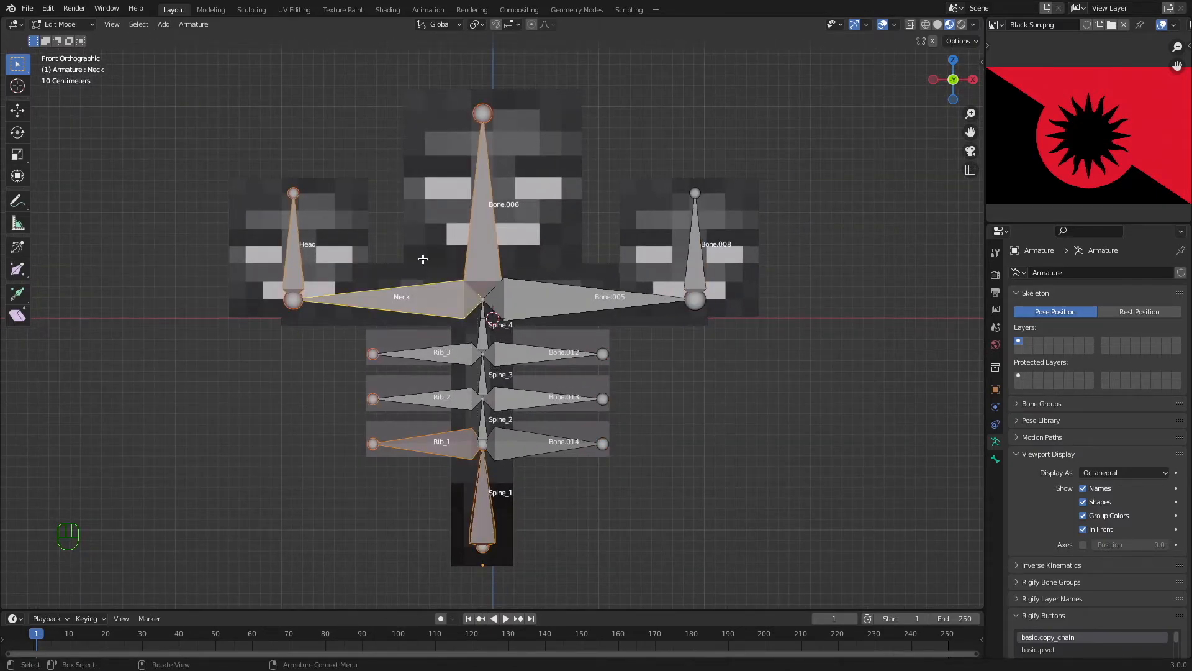
# Rename the bottom rib bone on the negative X side as Rib_1.R.
pyautogui.click(451, 441)
pyautogui.press('F2')
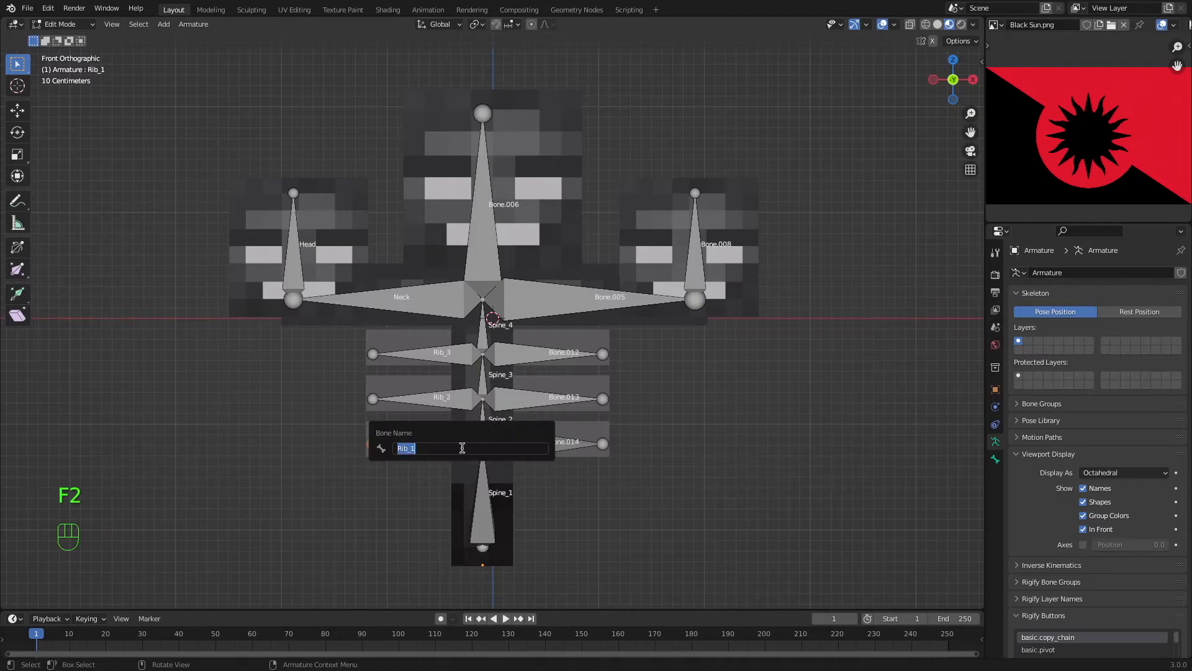
pyautogui.moveTo(699, 402); pyautogui.dragTo(851, 177, button='middle')
pyautogui.click(949, 80)
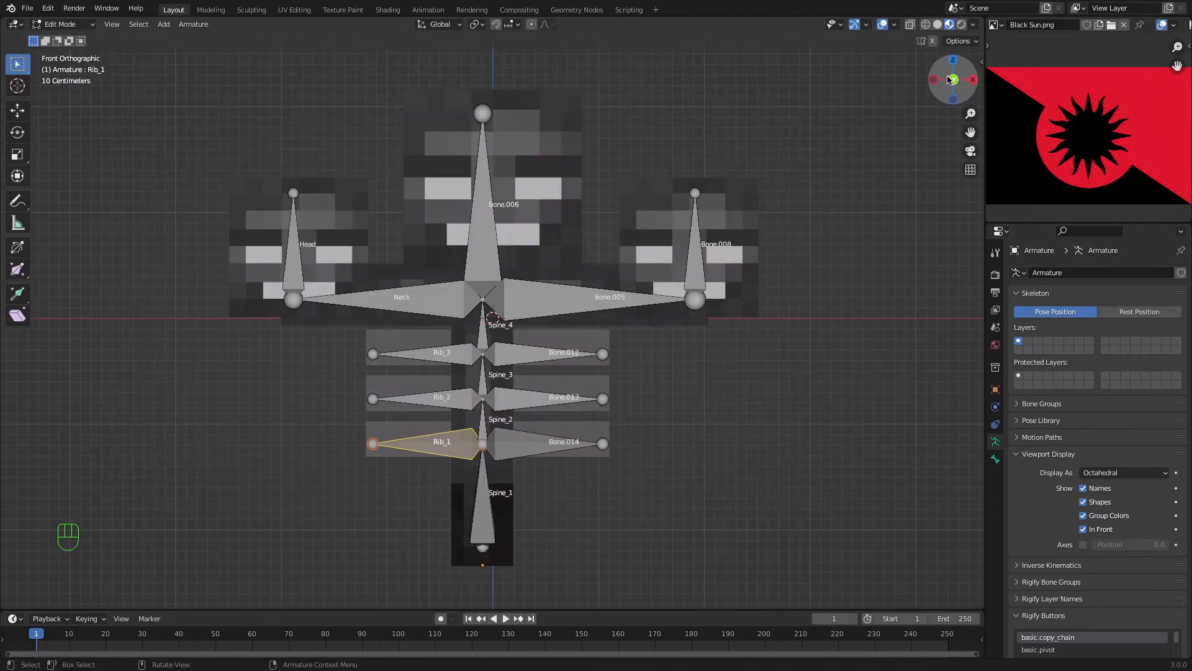
pyautogui.press('F2')
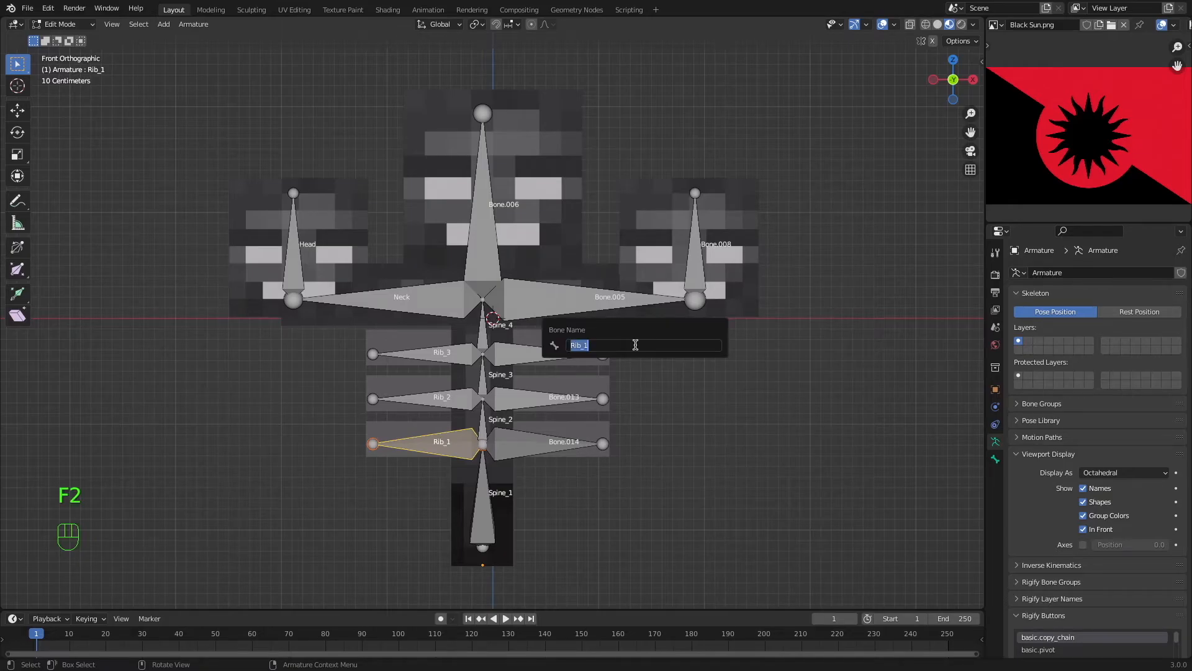
pyautogui.write('.R')
pyautogui.press('Return')
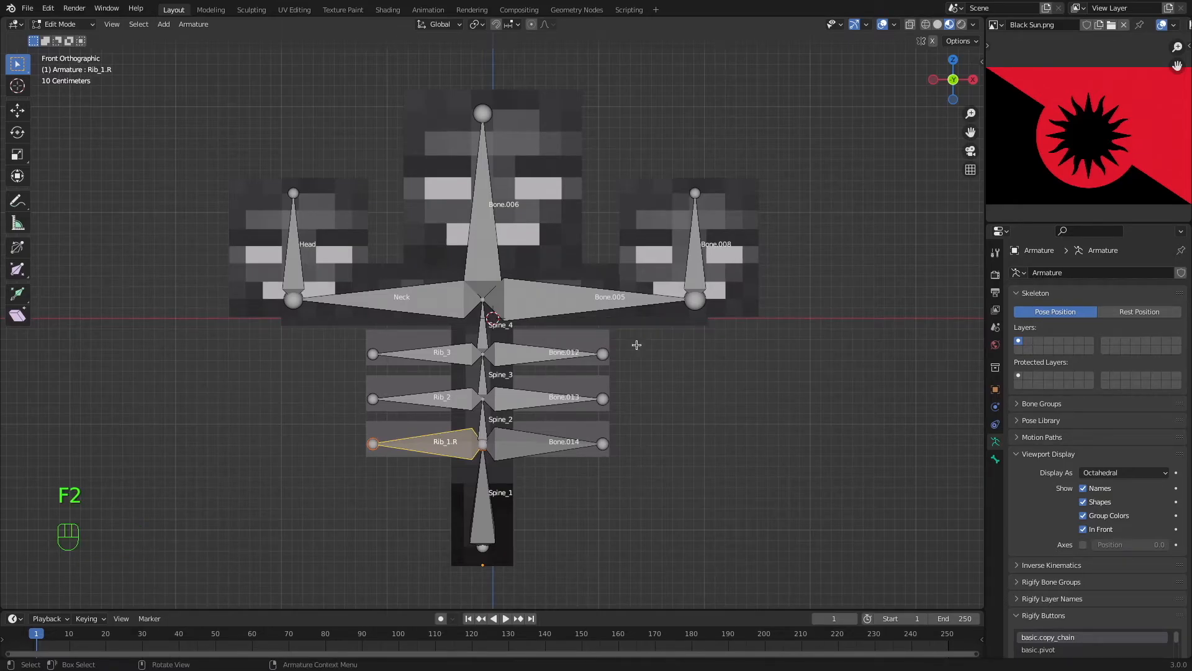
# Rename the middle and top rib bones on the negative X side as Rib_2.R and Rib_3.R.
pyautogui.click(456, 390)
pyautogui.press('F2')
pyautogui.write('.R')
pyautogui.press('Return')
pyautogui.click(432, 352)
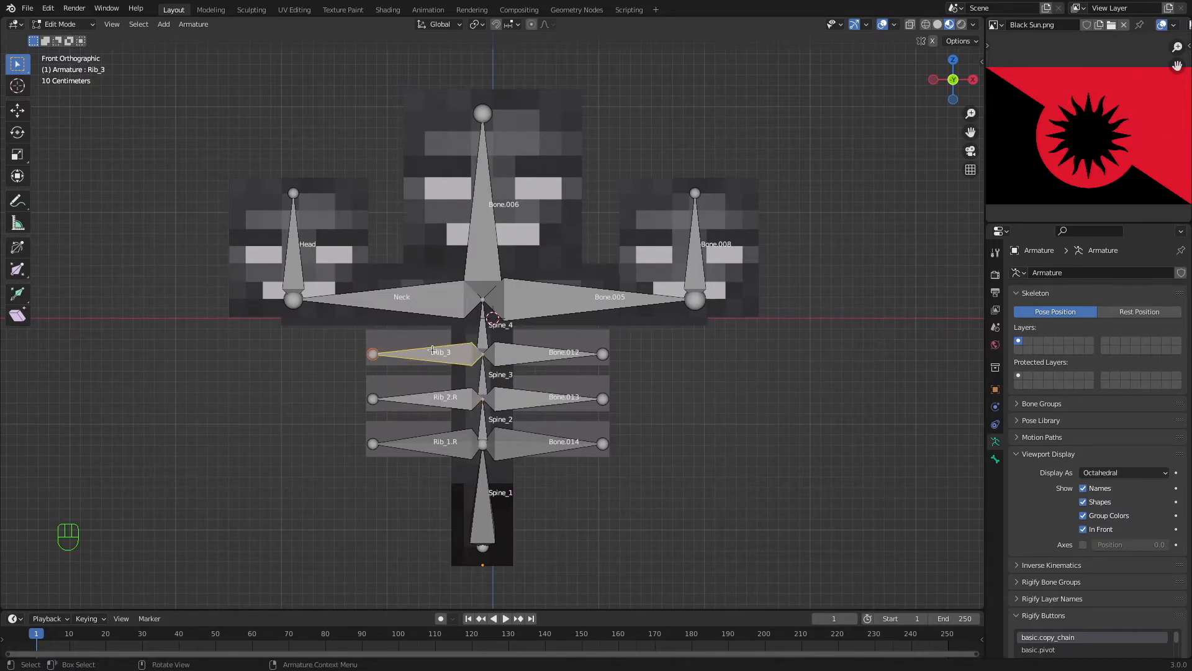
pyautogui.press('F2')
pyautogui.write('.R')
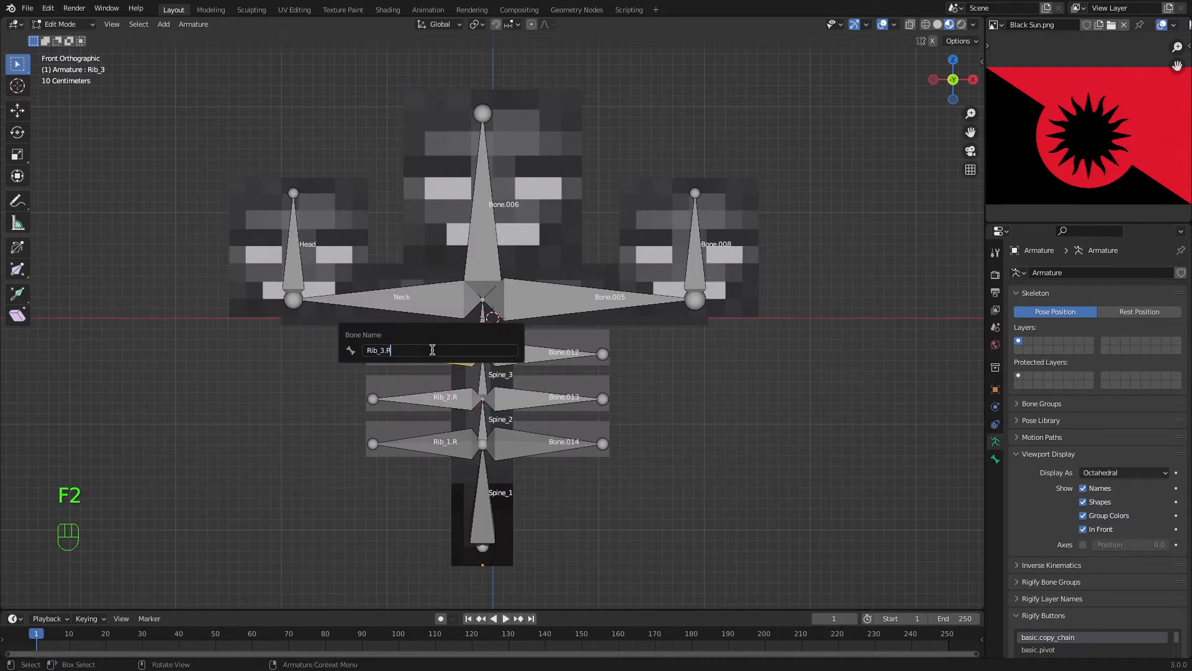
pyautogui.press('Return')
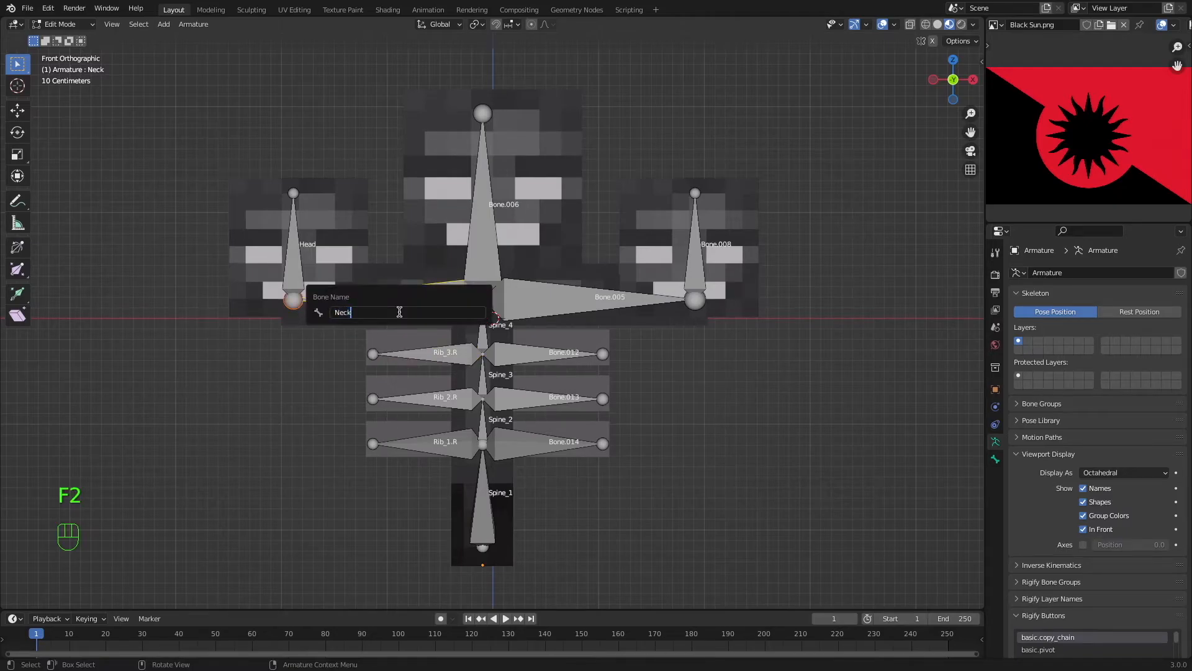
# With the Neck and side Head bones selected, batch rename the selected objects using Set Name with the suffix .R.
pyautogui.write('>')
pyautogui.press('Return')
pyautogui.moveTo(205, 137); pyautogui.dragTo(211, 144, button='middle')
pyautogui.moveTo(216, 167); pyautogui.dragTo(446, 328)
pyautogui.moveTo(379, 283); pyautogui.dragTo(370, 284, button='middle')
pyautogui.keyDown('shift'); pyautogui.click(375, 284); pyautogui.keyUp('shift')
pyautogui.click(48, 8)
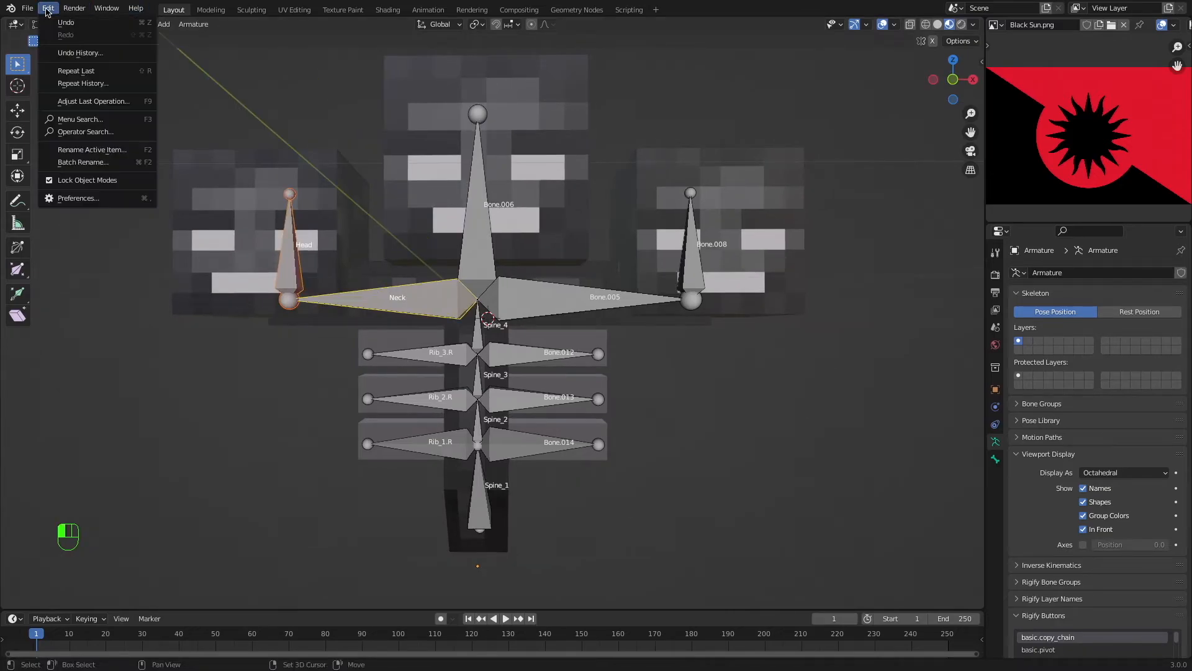
pyautogui.click(87, 163)
pyautogui.click(123, 203)
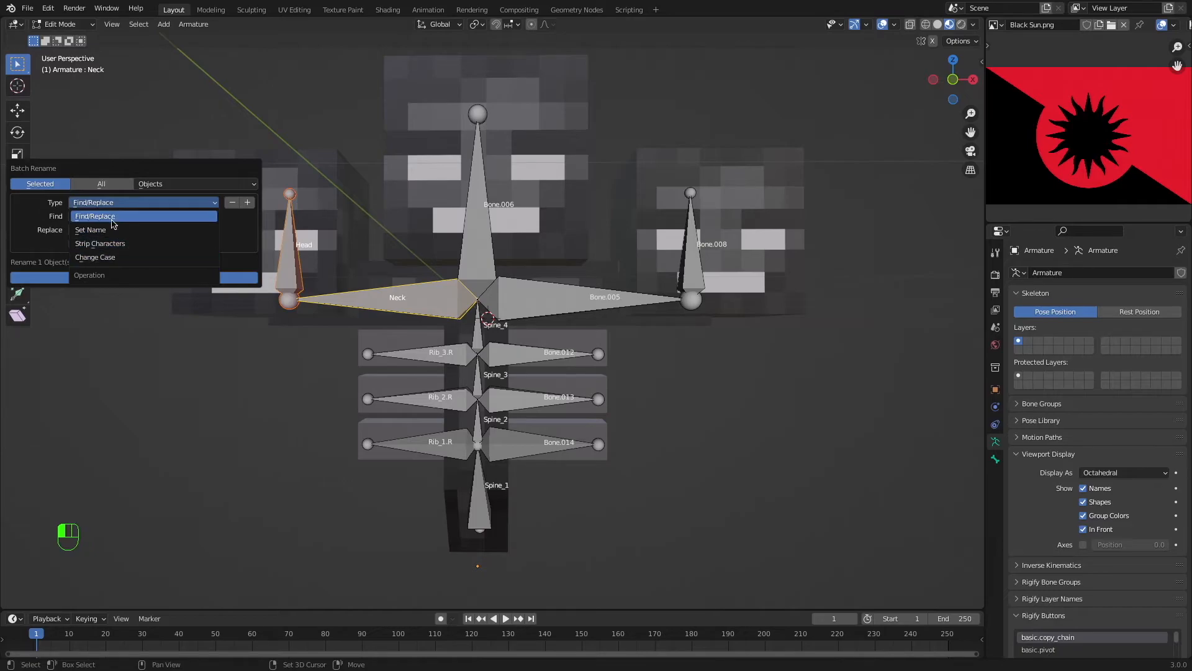
pyautogui.click(100, 229)
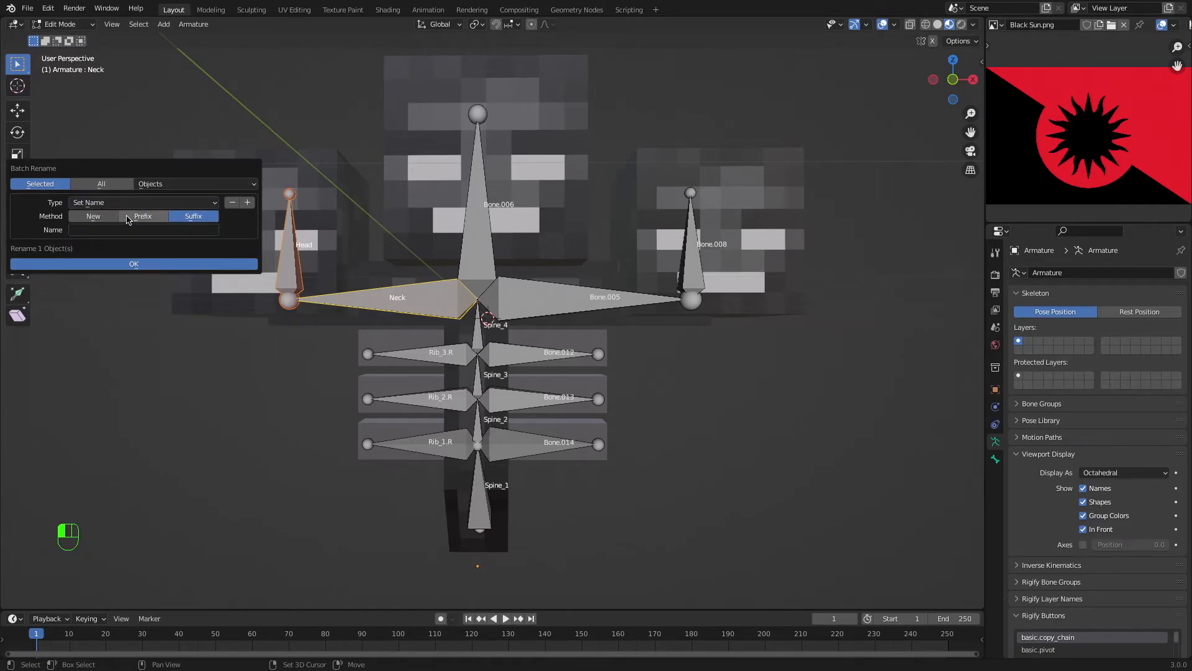
pyautogui.click(136, 230)
pyautogui.write('.R')
pyautogui.press('Return')
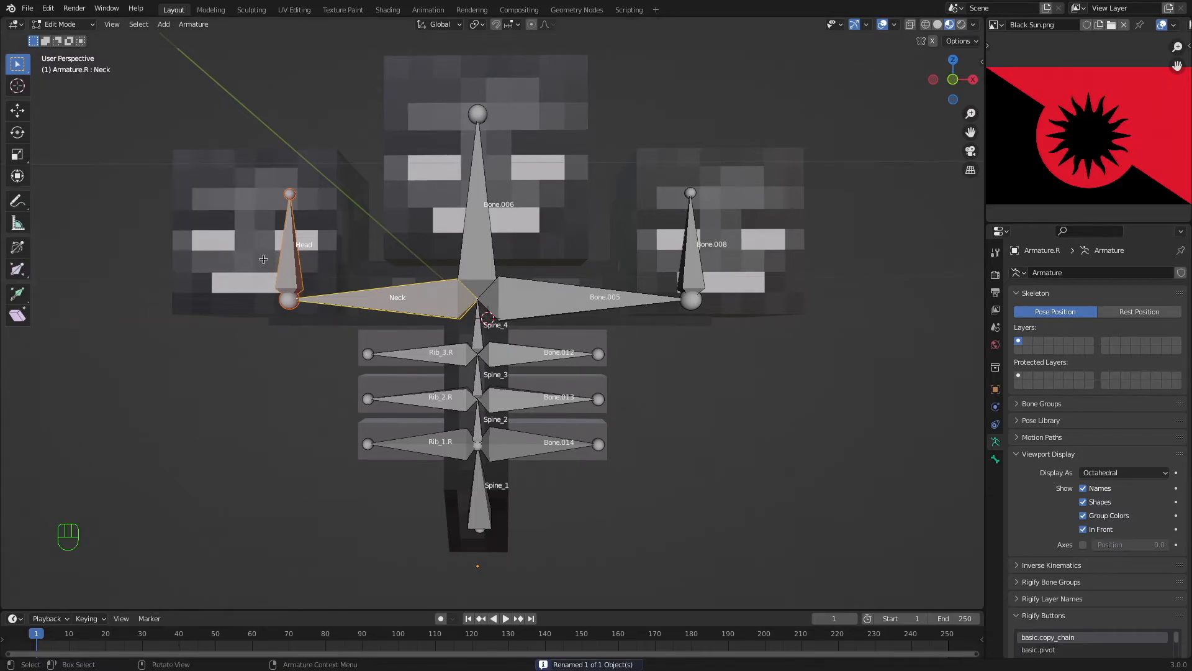
# Batch rename the Neck and side Head bones with the suffix .R, using Bones as the data type.
pyautogui.click(395, 297)
pyautogui.press('F2')
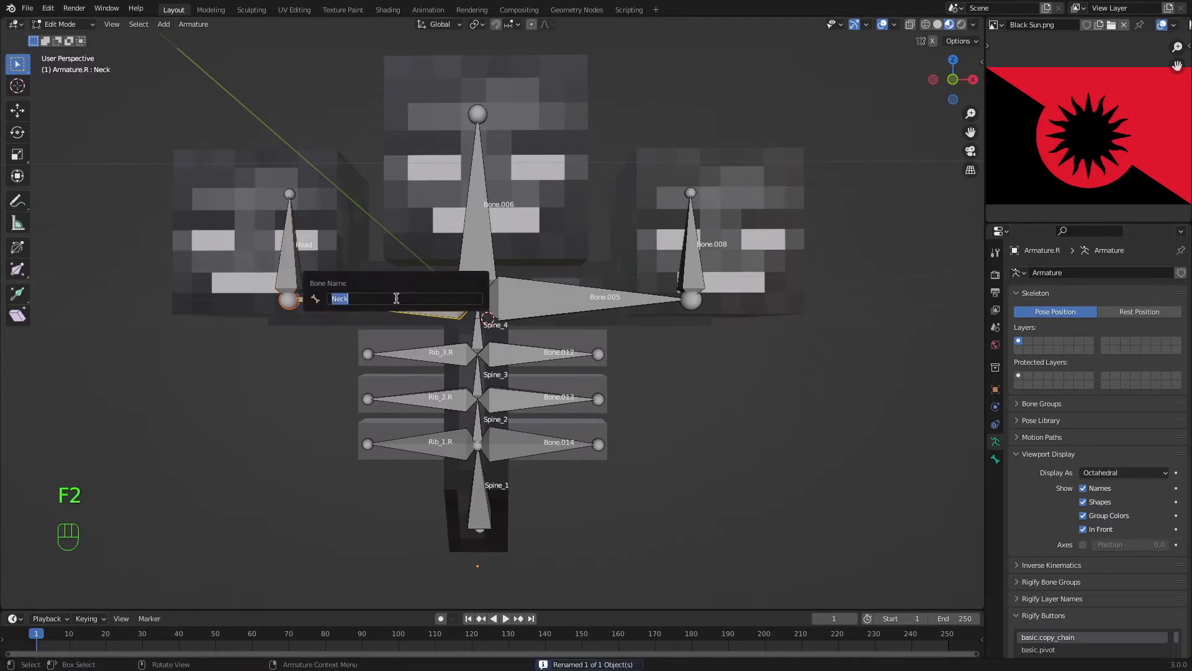
pyautogui.click(444, 452)
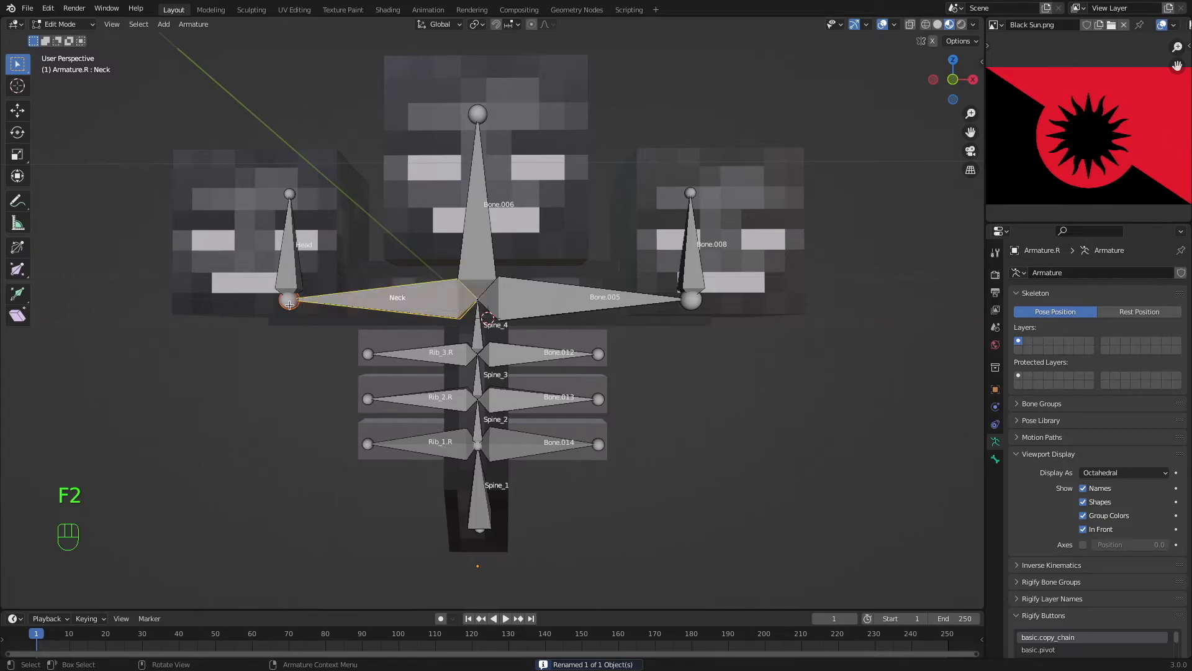
pyautogui.keyDown('shift'); pyautogui.click(288, 260); pyautogui.keyUp('shift')
pyautogui.click(48, 8)
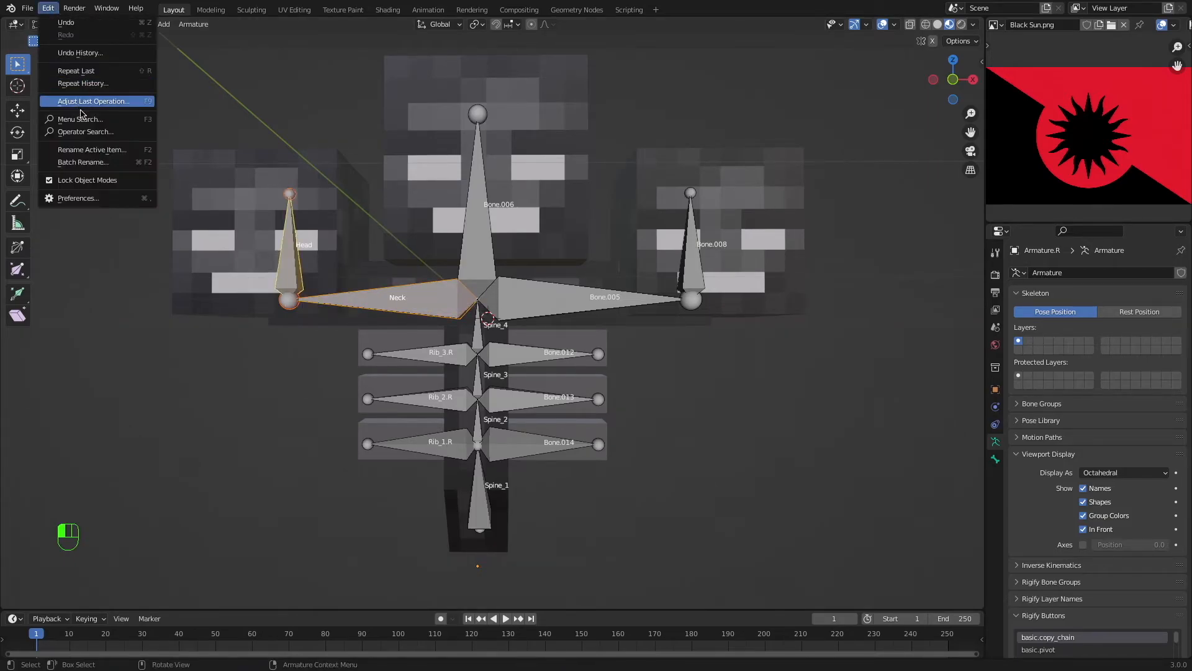
pyautogui.click(99, 163)
pyautogui.click(203, 187)
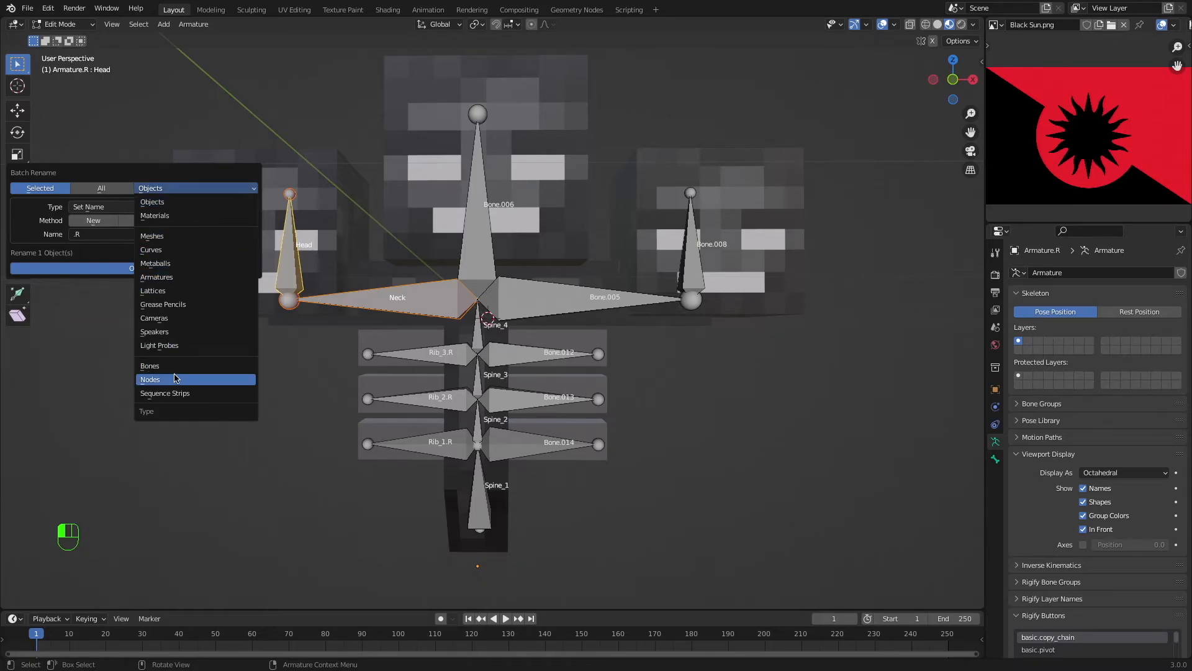
pyautogui.click(151, 366)
pyautogui.click(149, 272)
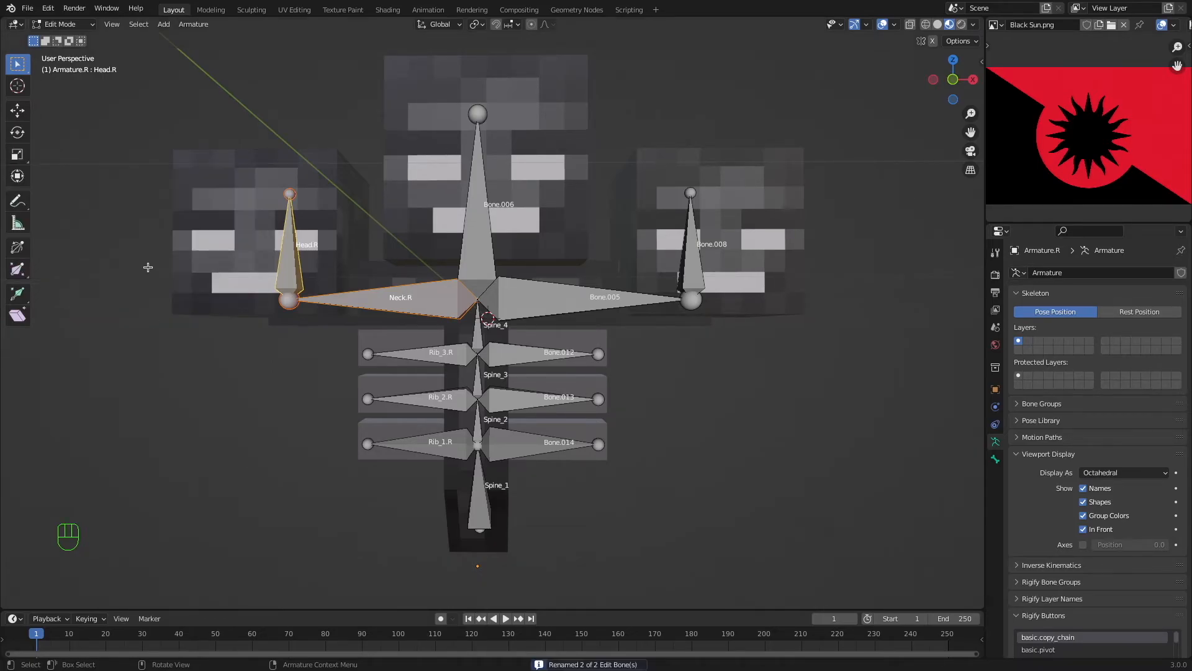
pyautogui.moveTo(424, 297); pyautogui.dragTo(313, 377, button='middle')
pyautogui.press('a')
pyautogui.press('a')
pyautogui.click(450, 349)
pyautogui.keyDown('shift'); pyautogui.click(445, 393); pyautogui.keyUp('shift')
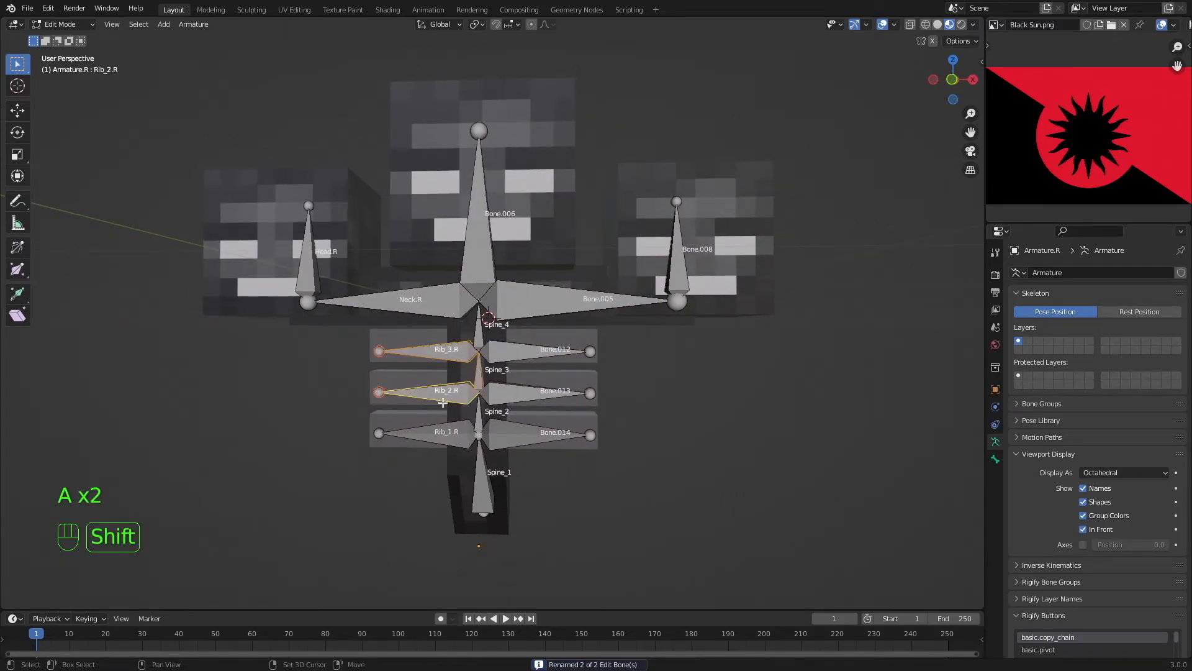
pyautogui.click(477, 376)
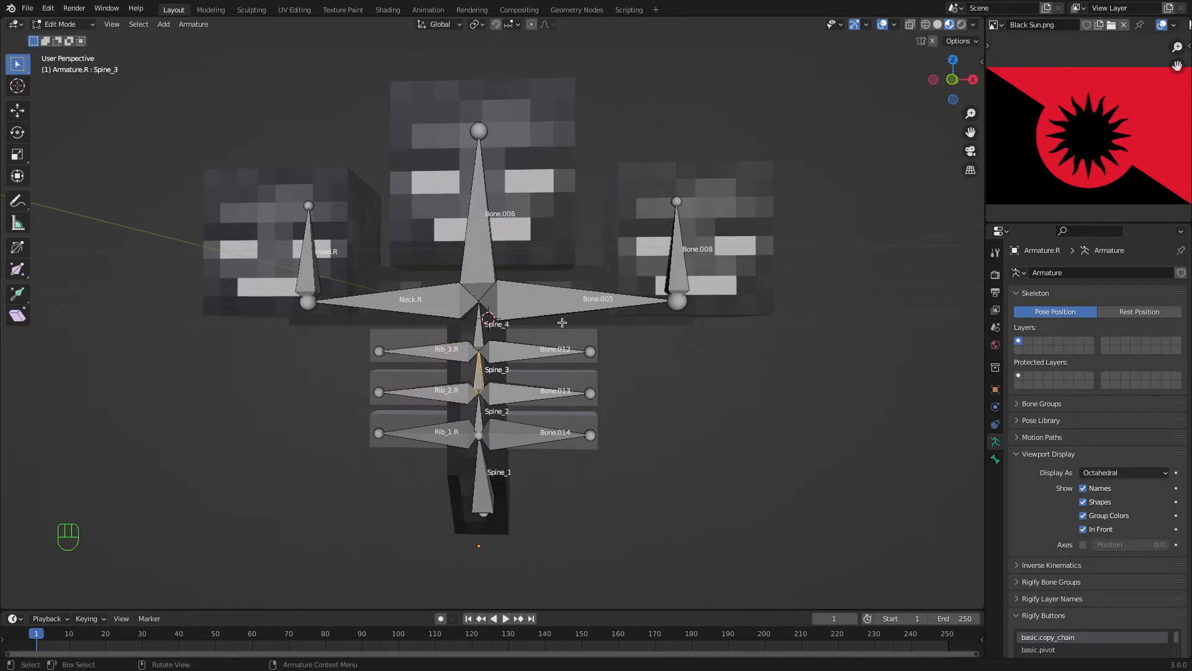
# Name the positive-X side bones Neck.L, Head.L, Rib_3.L, Rib_2.L and rib_1.L, and the central head bone Head.
pyautogui.click(947, 82)
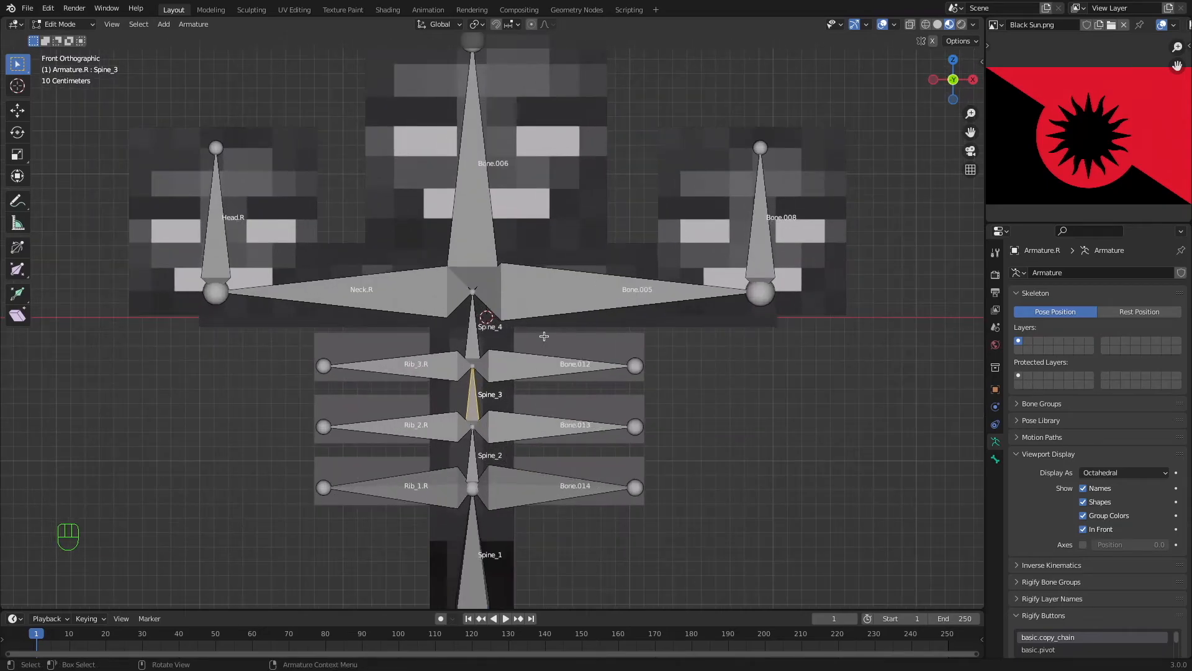
pyautogui.moveTo(520, 166); pyautogui.dragTo(962, 605)
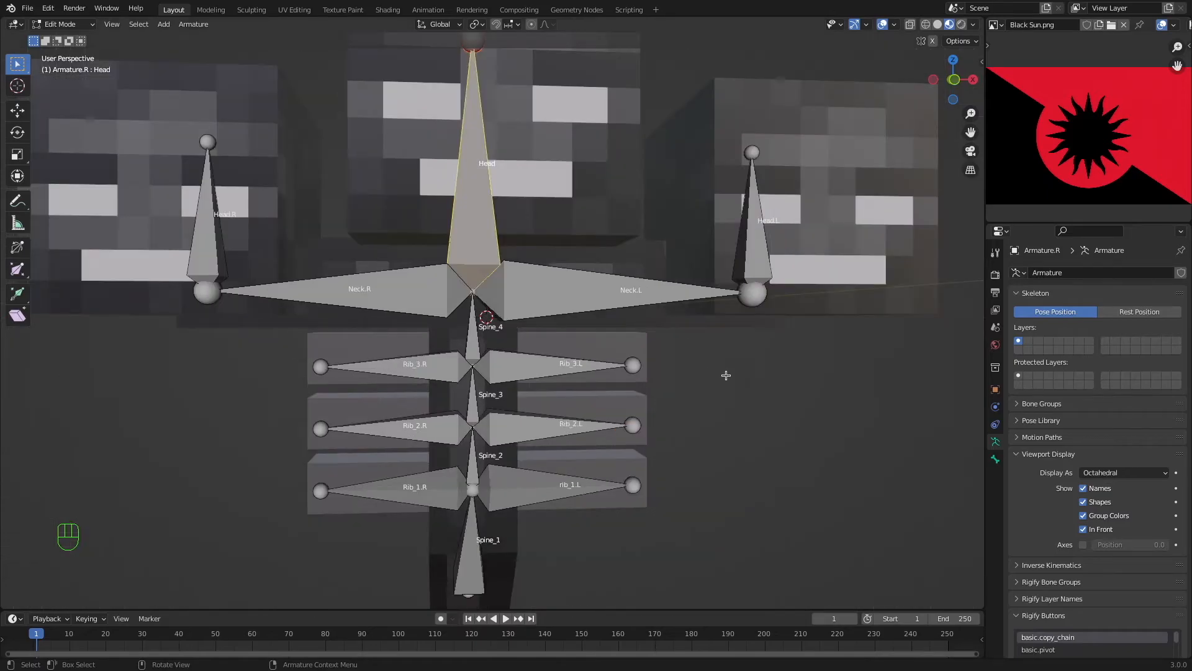
pyautogui.click(726, 375)
pyautogui.scroll(-2, 726, 377)
pyautogui.moveTo(726, 378); pyautogui.dragTo(626, 322, button='middle')
pyautogui.moveTo(504, 225); pyautogui.dragTo(504, 226, button='middle')
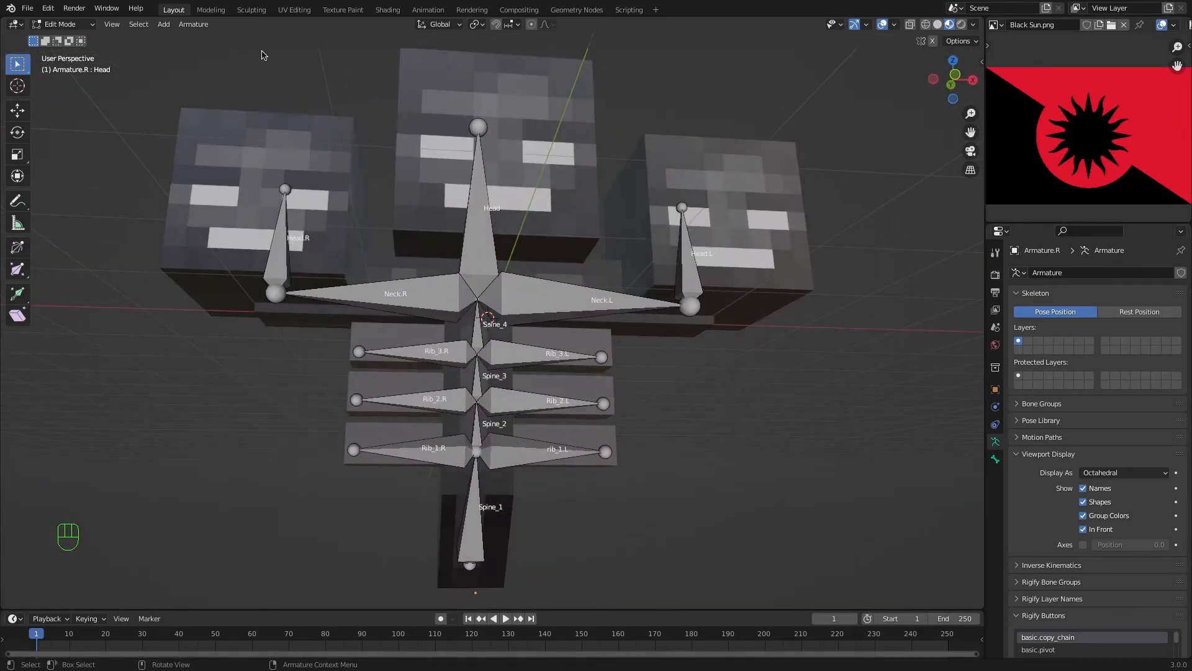
# In Object Mode, select all the mesh parts without the armature, make the body active, and join them into one object.
pyautogui.click(62, 24)
pyautogui.click(67, 36)
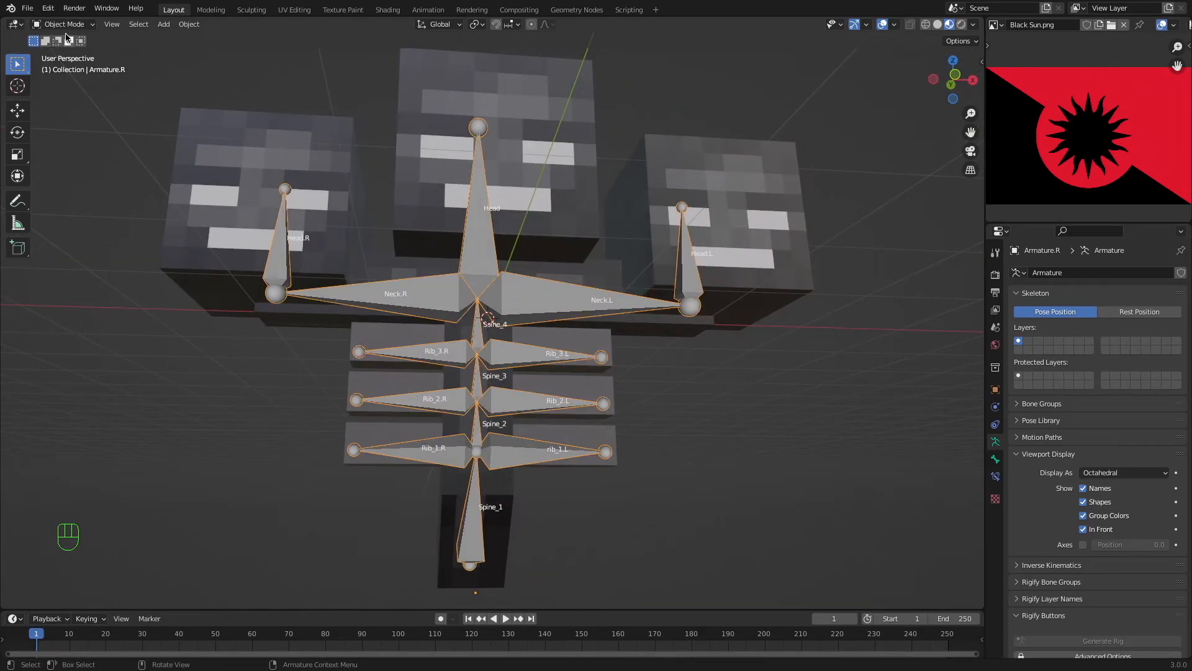
pyautogui.moveTo(418, 201); pyautogui.dragTo(418, 201, button='middle')
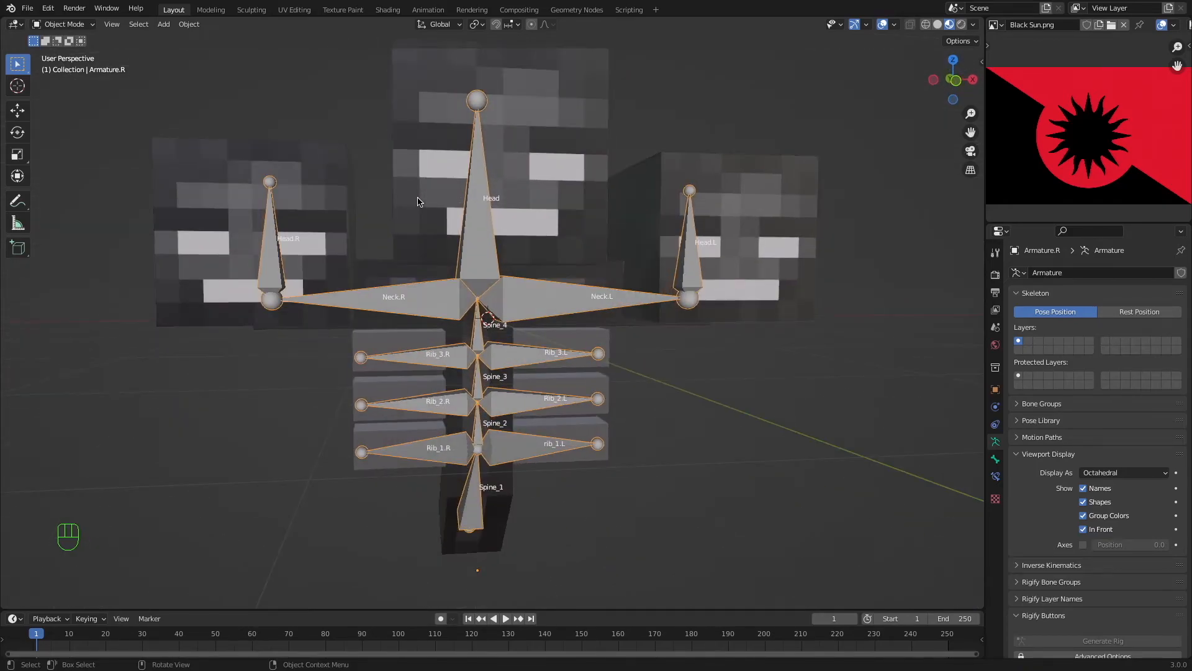
pyautogui.click(418, 201)
pyautogui.press('a')
pyautogui.moveTo(598, 506); pyautogui.dragTo(486, 525, button='middle')
pyautogui.keyDown('shift'); pyautogui.click(415, 552); pyautogui.keyUp('shift')
pyautogui.moveTo(464, 570); pyautogui.dragTo(550, 559, button='middle')
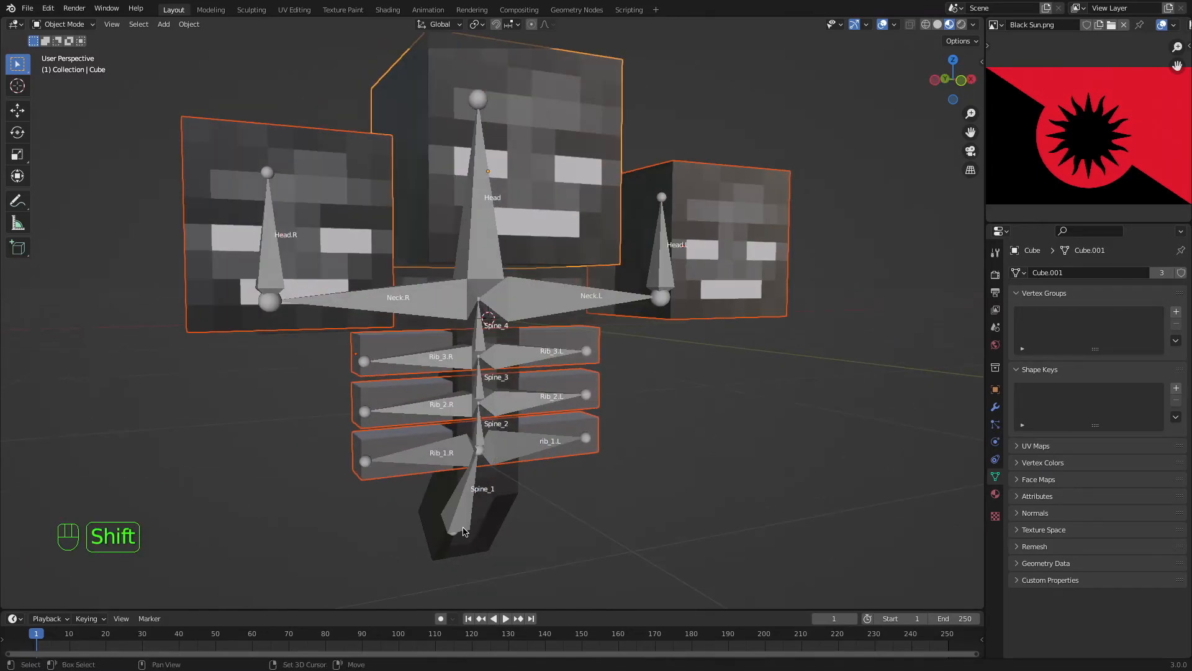
pyautogui.keyDown('shift'); pyautogui.click(464, 522); pyautogui.keyUp('shift')
pyautogui.press('super+z')
pyautogui.keyDown('shift'); pyautogui.click(495, 519); pyautogui.keyUp('shift')
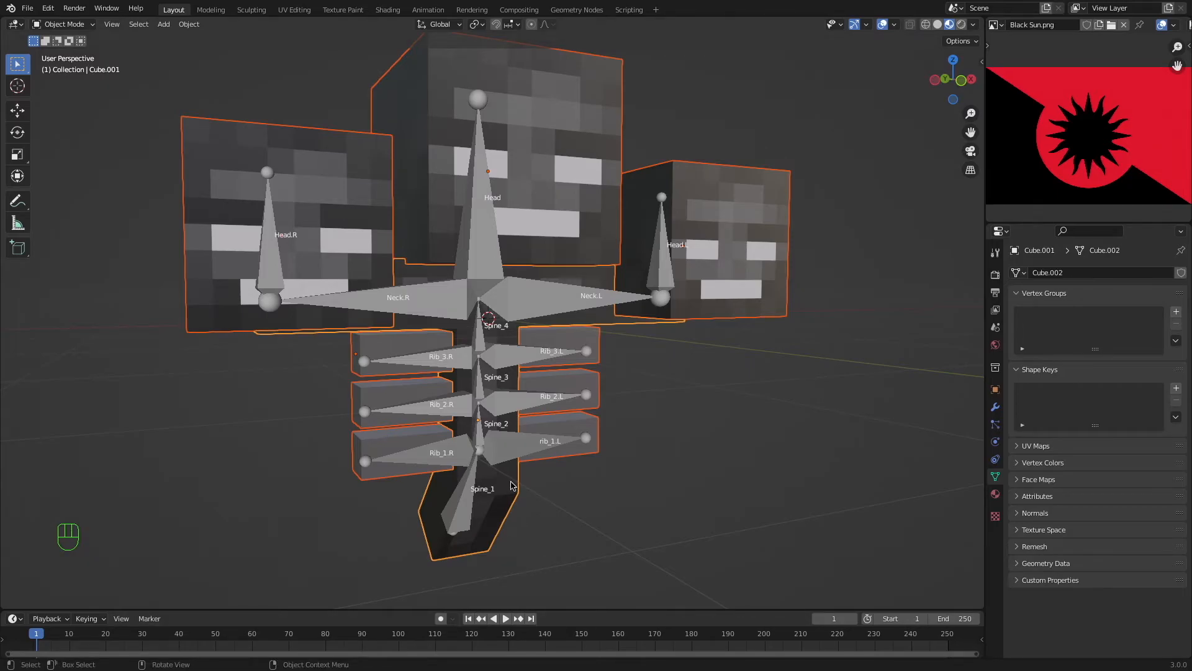
pyautogui.press('super+j')
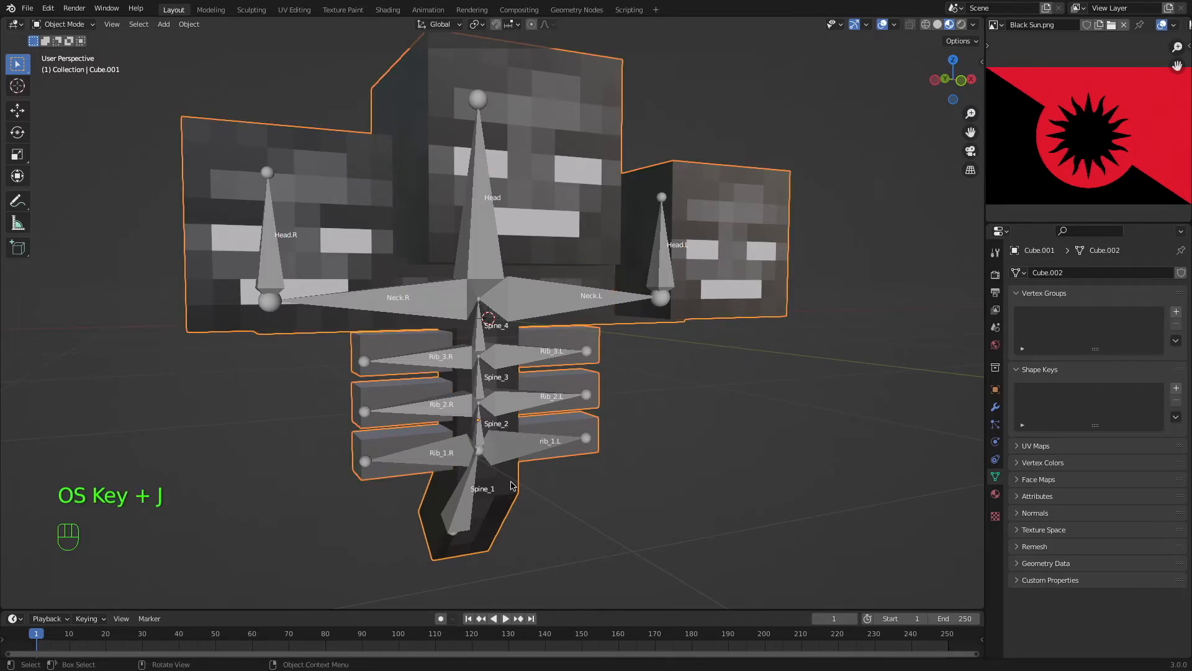
# Rename the joined mesh object to Wither.
pyautogui.press('F2')
pyautogui.write('Wither')
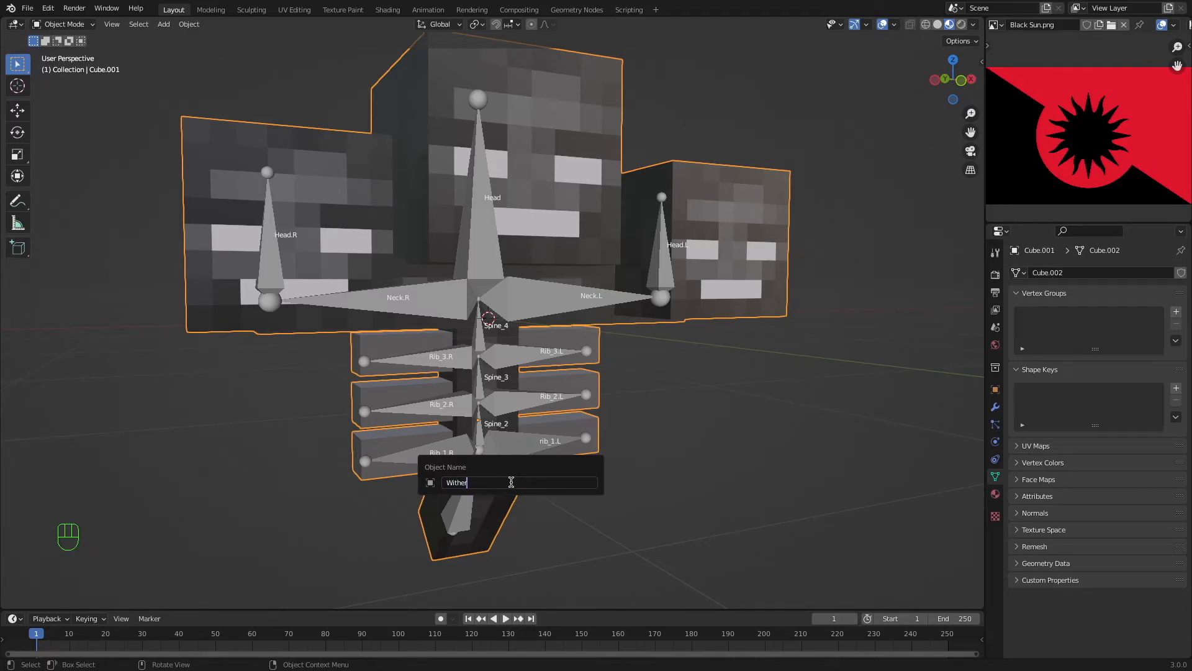
pyautogui.press('Return')
# Parent the Wither mesh to the armature using Armature Deform With Empty Groups.
pyautogui.press('a')
pyautogui.press('a')
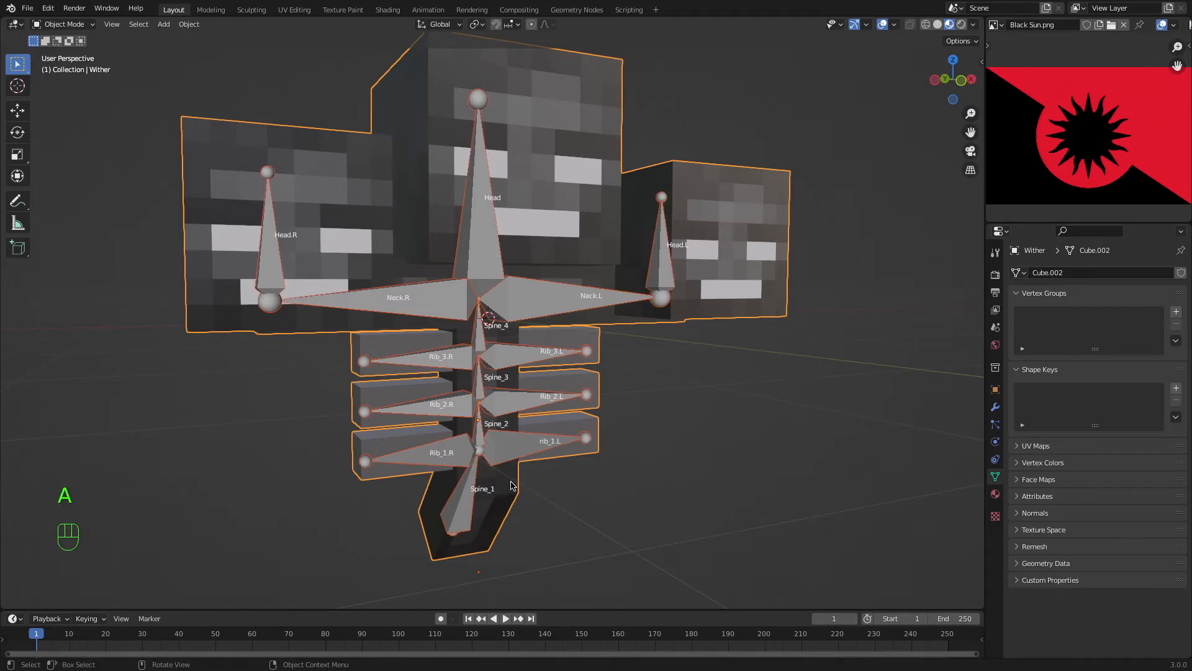
pyautogui.moveTo(512, 489)
pyautogui.mouseDown(button='middle')
pyautogui.moveTo(452, 480)
pyautogui.moveTo(511, 460)
pyautogui.moveTo(513, 500)
pyautogui.mouseUp(button='middle')
pyautogui.click(498, 462)
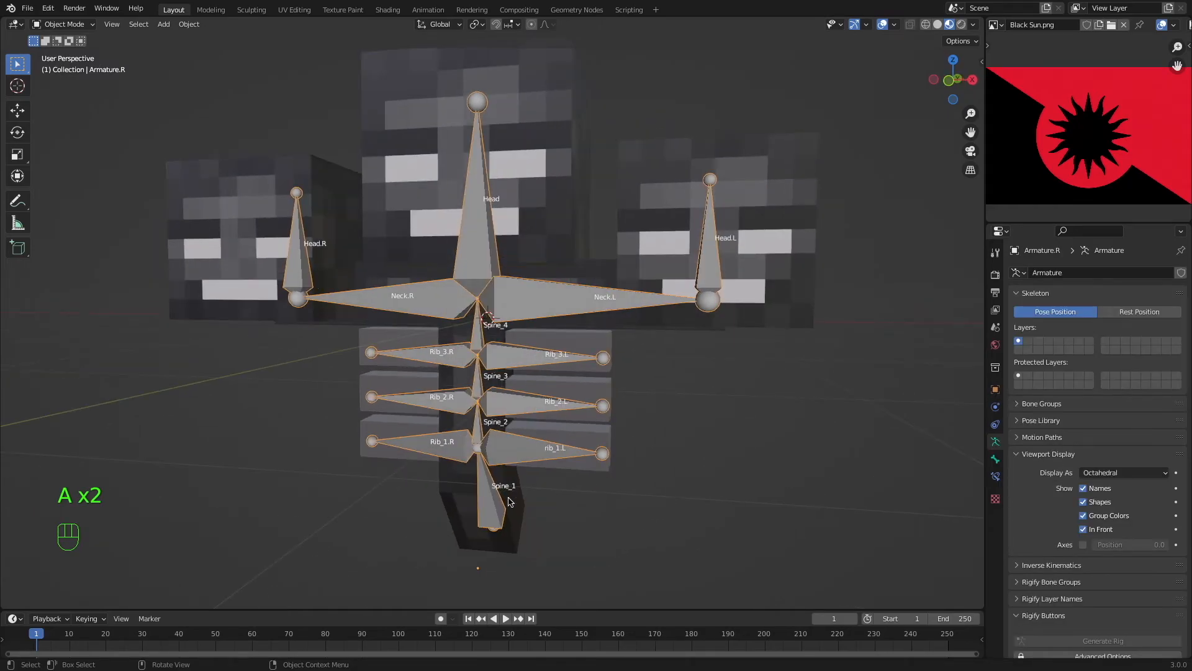
pyautogui.click(318, 217)
pyautogui.keyDown('shift'); pyautogui.click(491, 505); pyautogui.keyUp('shift')
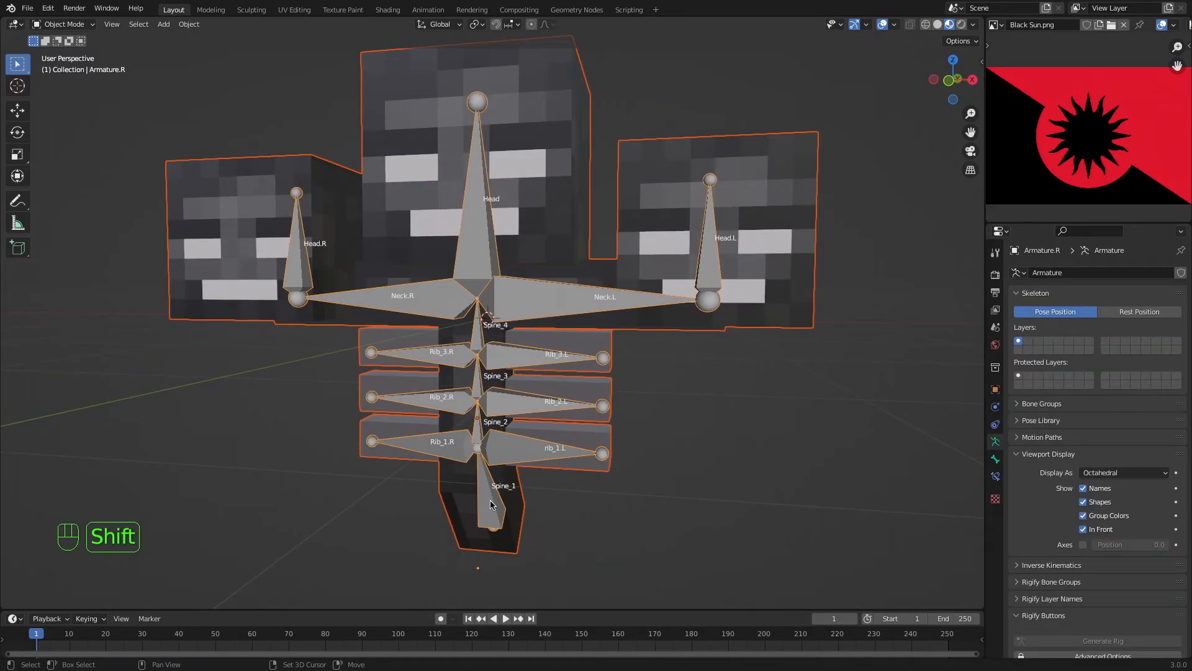
pyautogui.keyDown('shift'); pyautogui.click(469, 516); pyautogui.keyUp('shift')
pyautogui.keyDown('shift'); pyautogui.click(483, 508); pyautogui.keyUp('shift')
pyautogui.press('super+p')
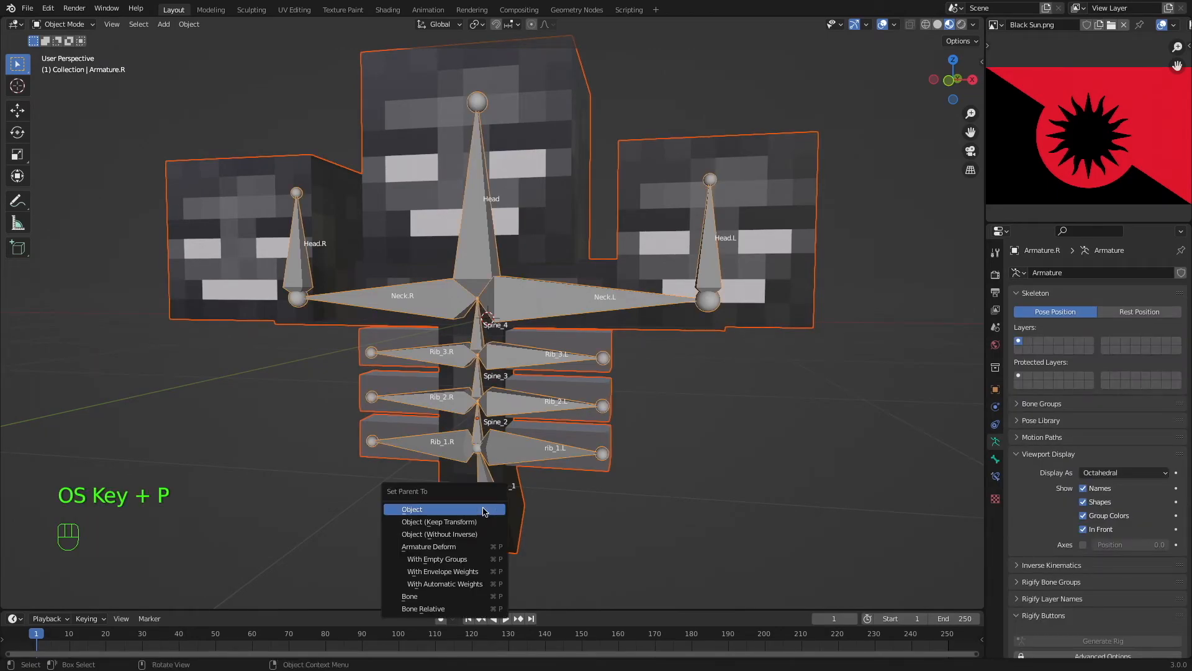
pyautogui.click(446, 561)
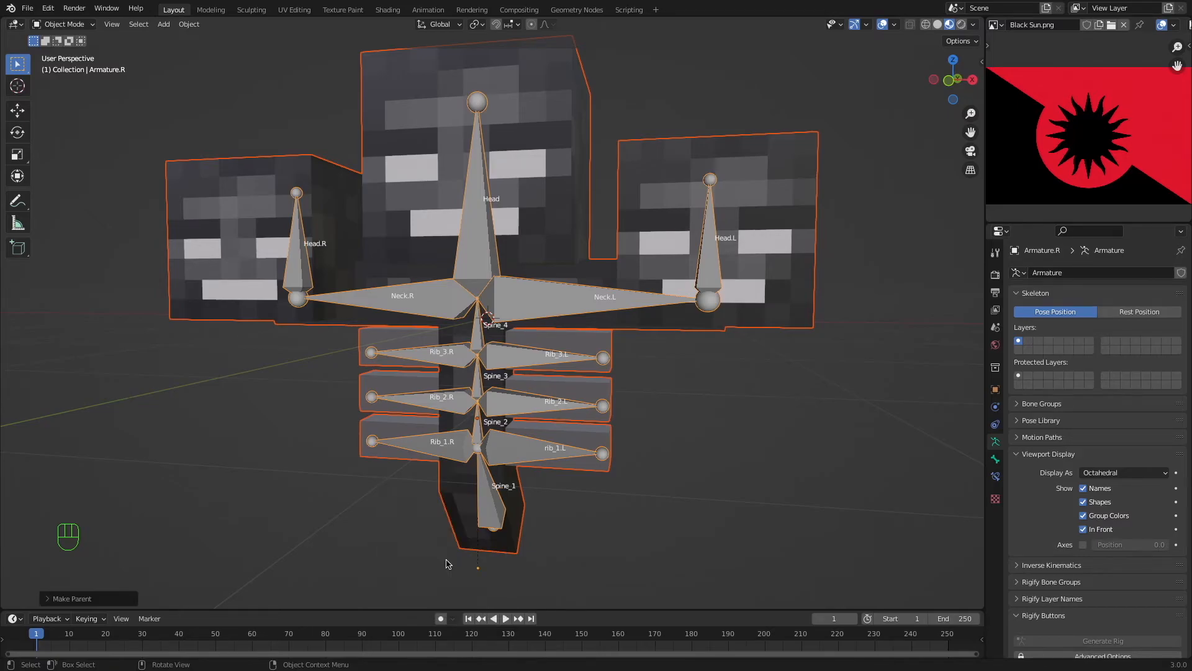
# Select the Wither mesh, enter Edit Mode and make Spine_1 the active vertex group.
pyautogui.click(468, 551)
pyautogui.press('Tab')
pyautogui.press('Tab')
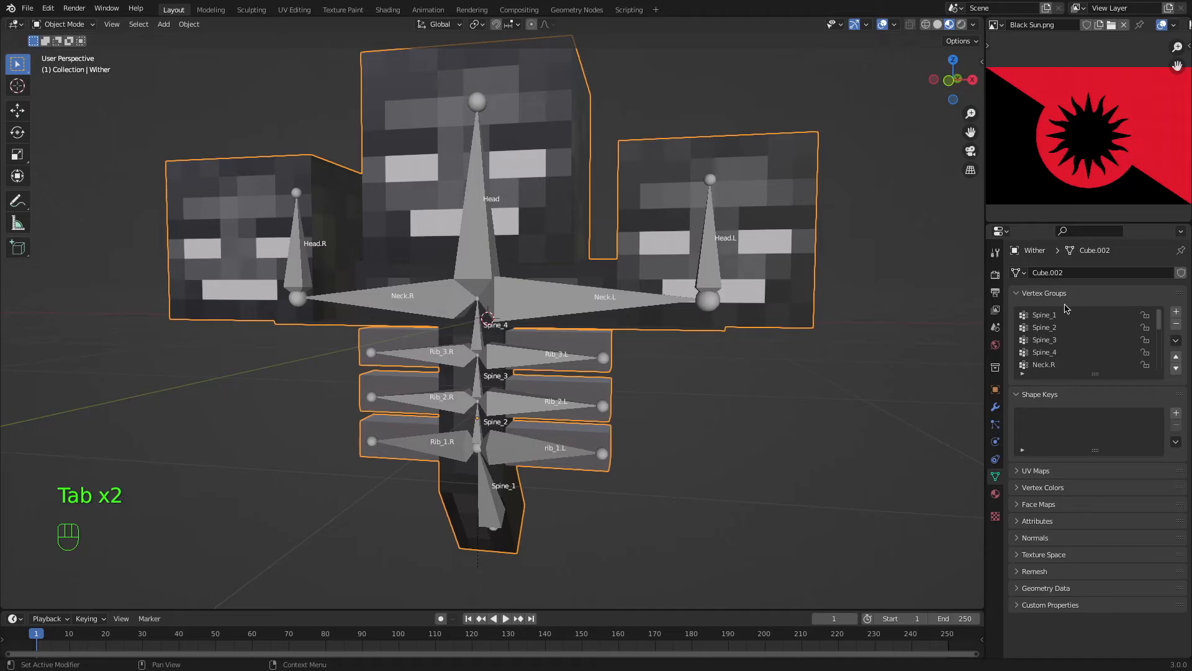
pyautogui.scroll(-10, 1060, 352)
pyautogui.scroll(10, 1062, 349)
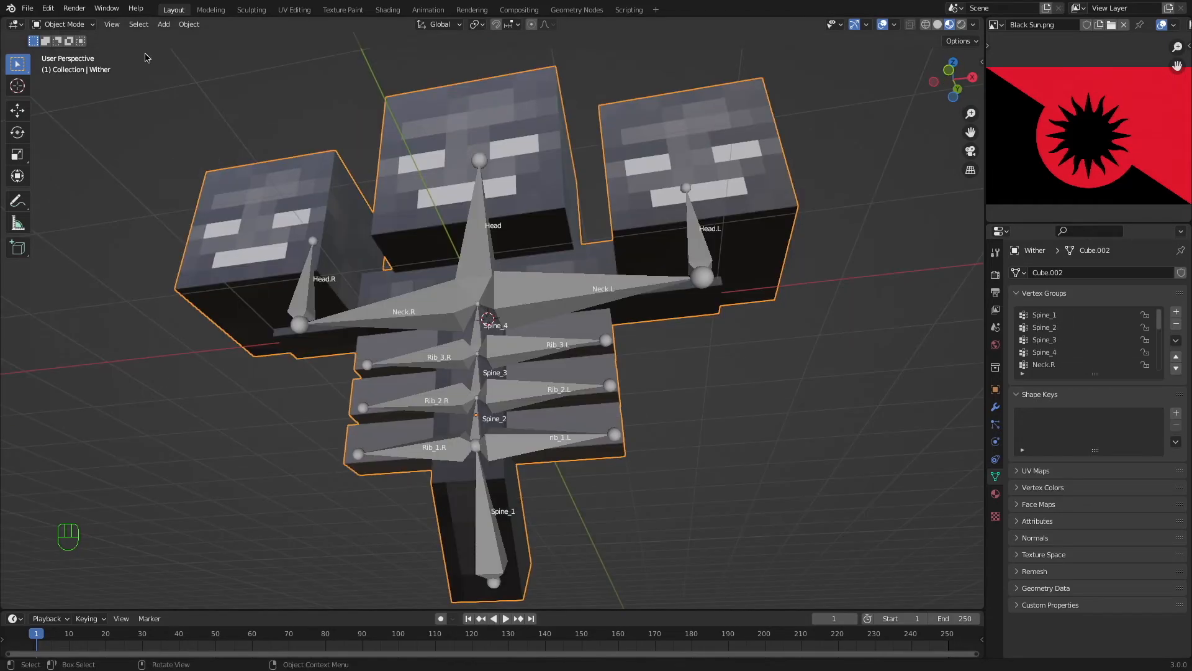
pyautogui.click(78, 24)
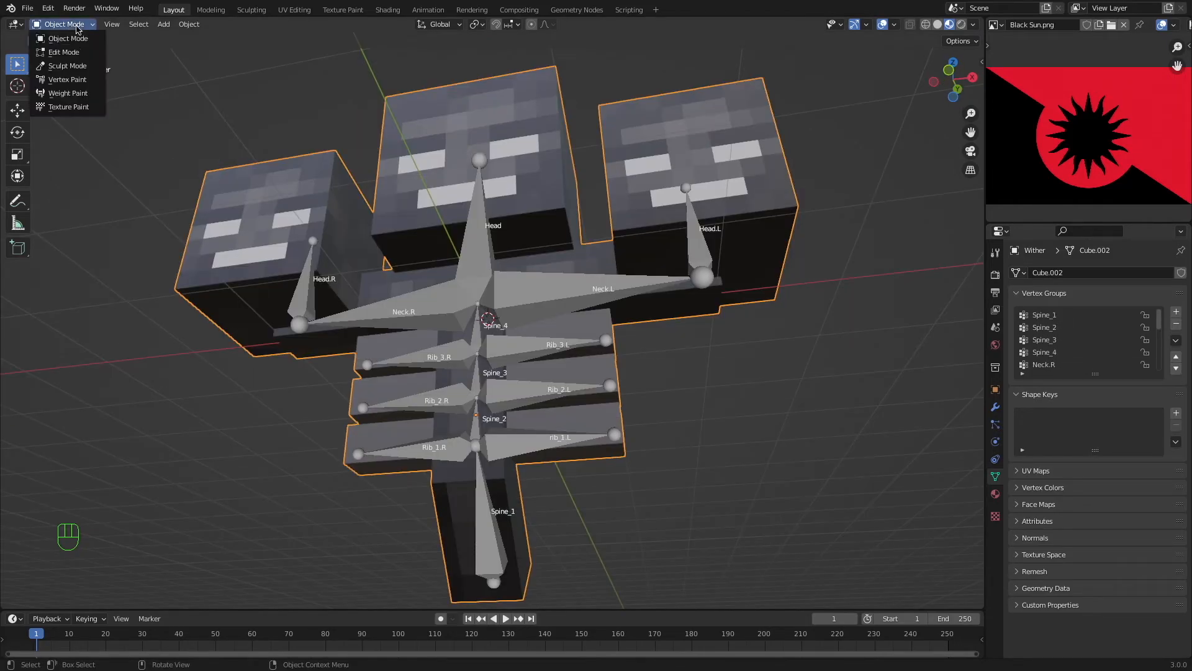
pyautogui.click(81, 59)
pyautogui.click(848, 362)
pyautogui.click(1049, 314)
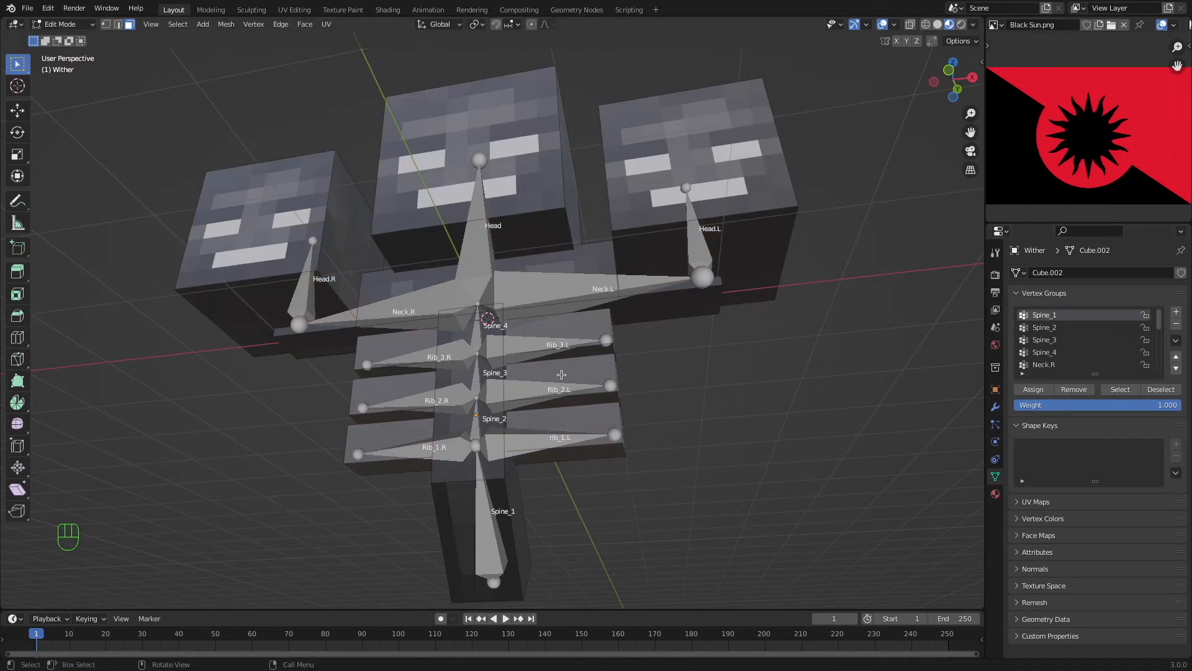
# Select all faces of the tail block and assign them to the Spine_1 vertex group with weight 1.000.
pyautogui.moveTo(529, 410); pyautogui.dragTo(814, 559)
pyautogui.moveTo(677, 399); pyautogui.dragTo(605, 428, button='middle')
pyautogui.press('a')
pyautogui.press('a')
pyautogui.hotkey('shift', 'z')
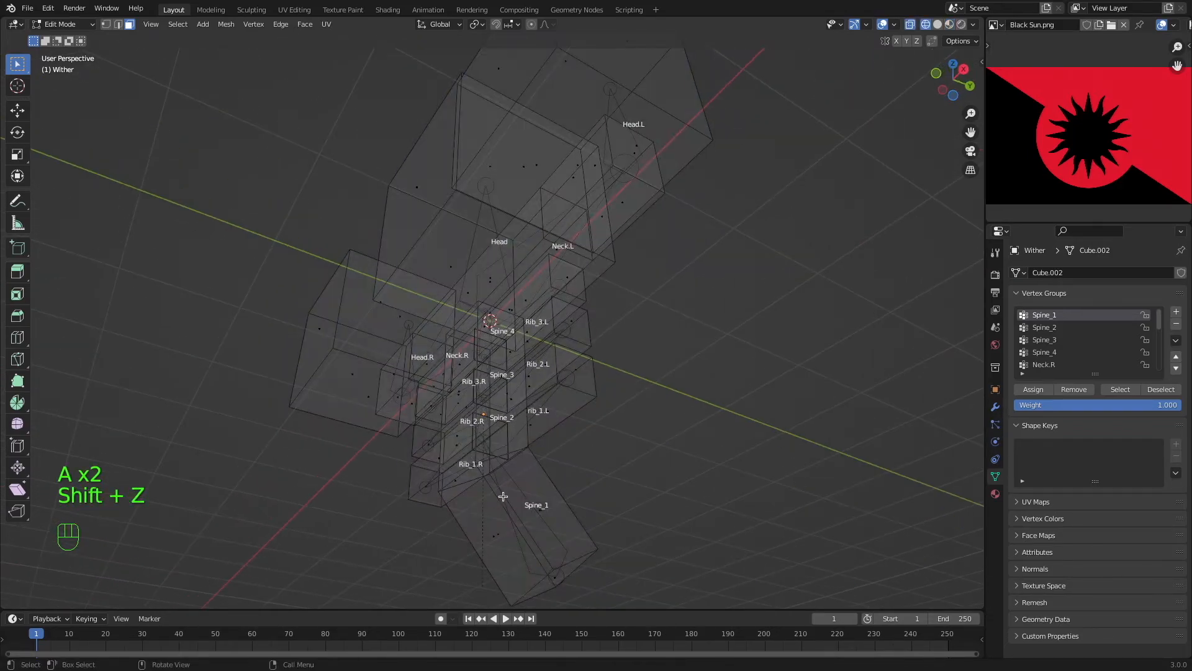
pyautogui.hotkey('shift', 'z')
pyautogui.keyDown('alt'); pyautogui.click(511, 509); pyautogui.keyUp('alt')
pyautogui.moveTo(512, 510); pyautogui.dragTo(937, 400, button='middle')
pyautogui.keyDown('shift'); pyautogui.click(598, 525); pyautogui.keyUp('shift')
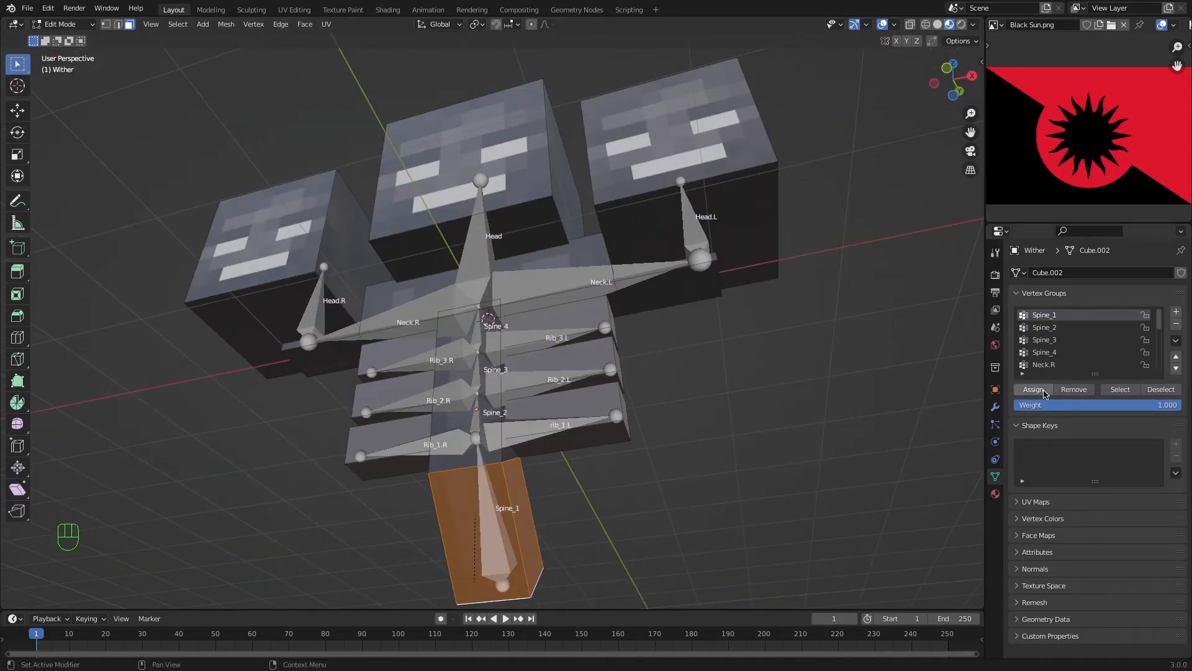
# Test the tail's deformation by rotating the Spine_1 bone about X in Pose Mode, undo the rotation and return to Object Mode.
pyautogui.press('Tab')
pyautogui.press('Tab')
pyautogui.click(62, 24)
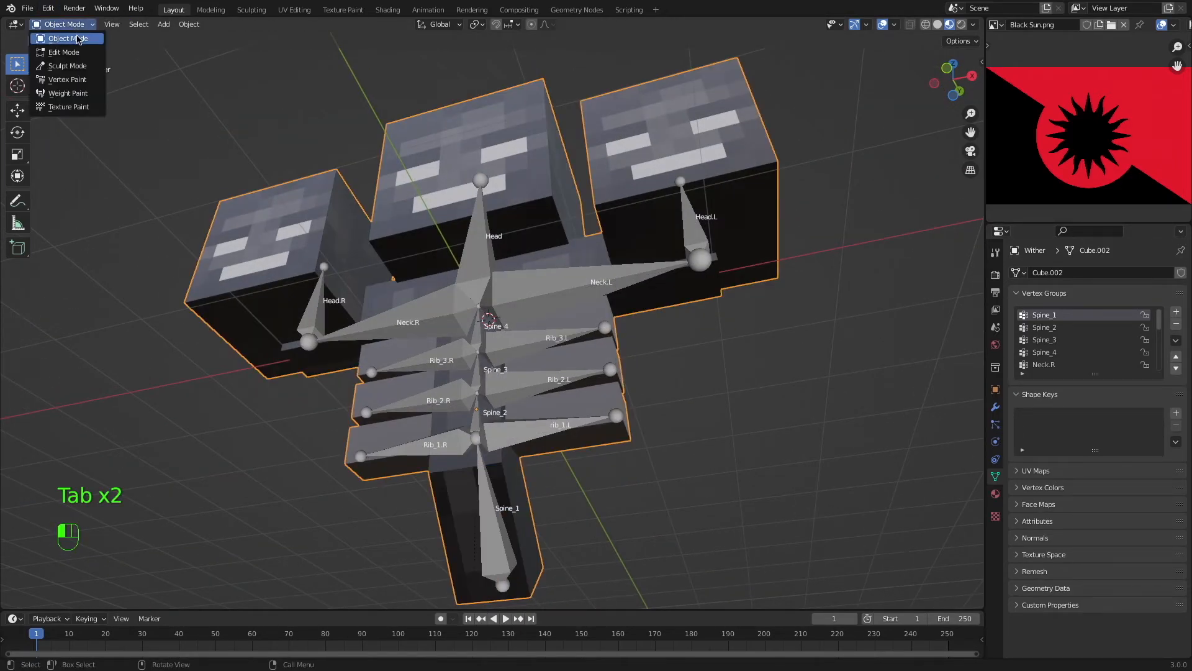
pyautogui.click(487, 559)
pyautogui.click(67, 27)
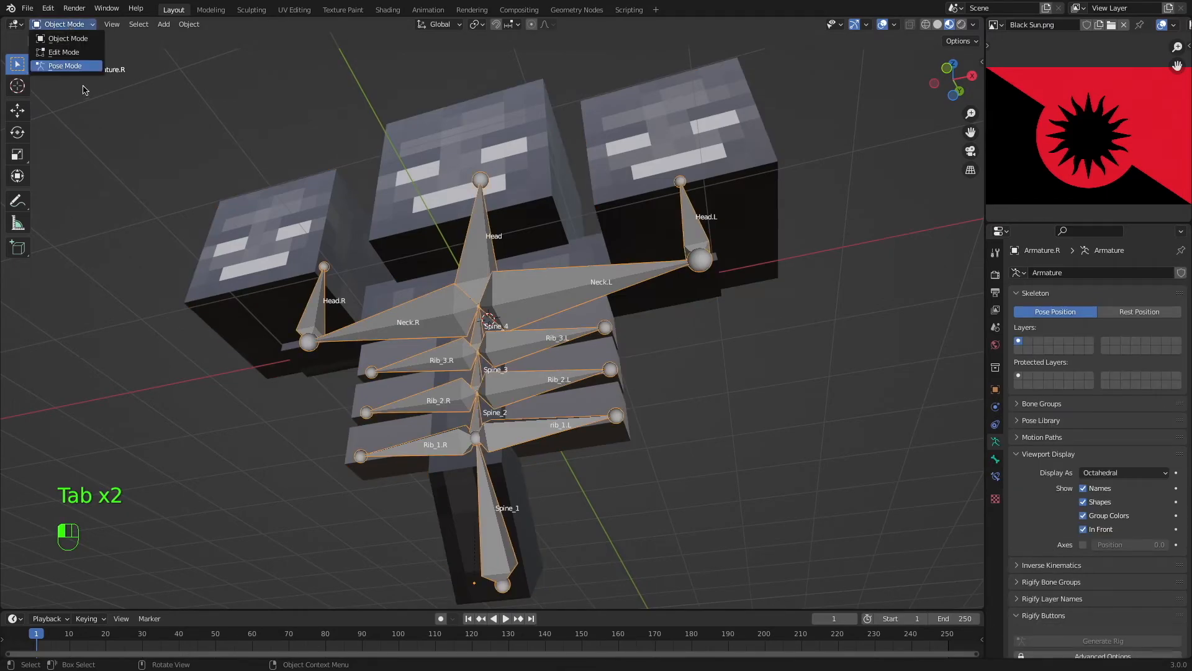
pyautogui.click(56, 65)
pyautogui.click(479, 493)
pyautogui.moveTo(478, 492); pyautogui.dragTo(546, 481, button='middle')
pyautogui.press('r')
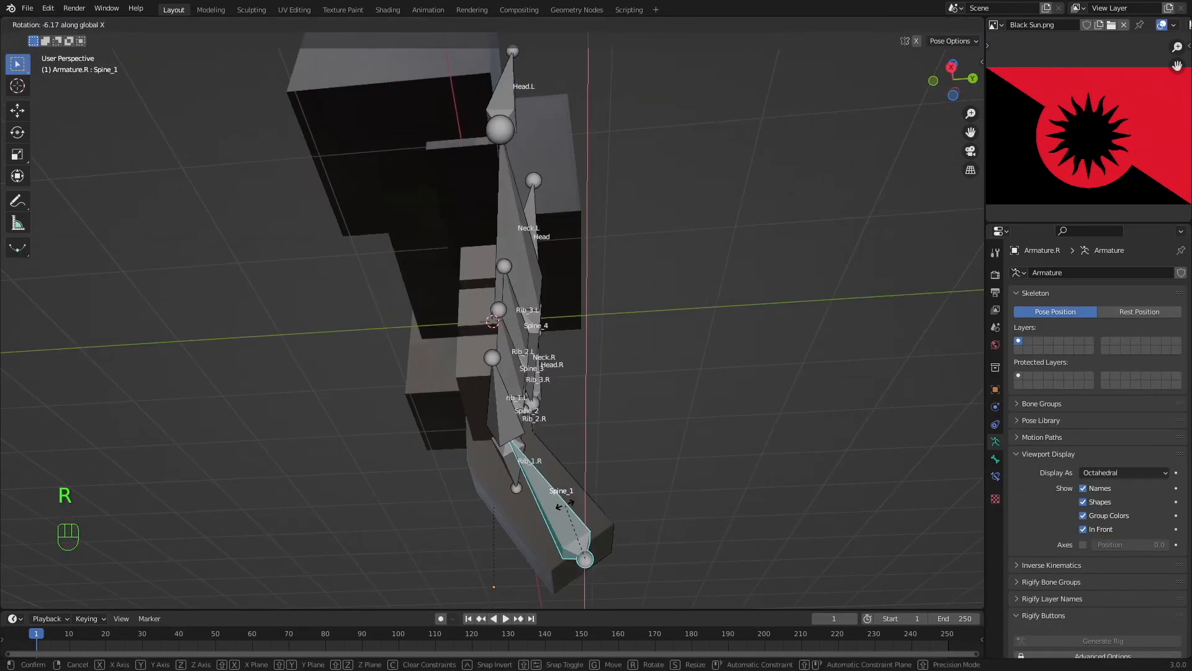
pyautogui.press('x')
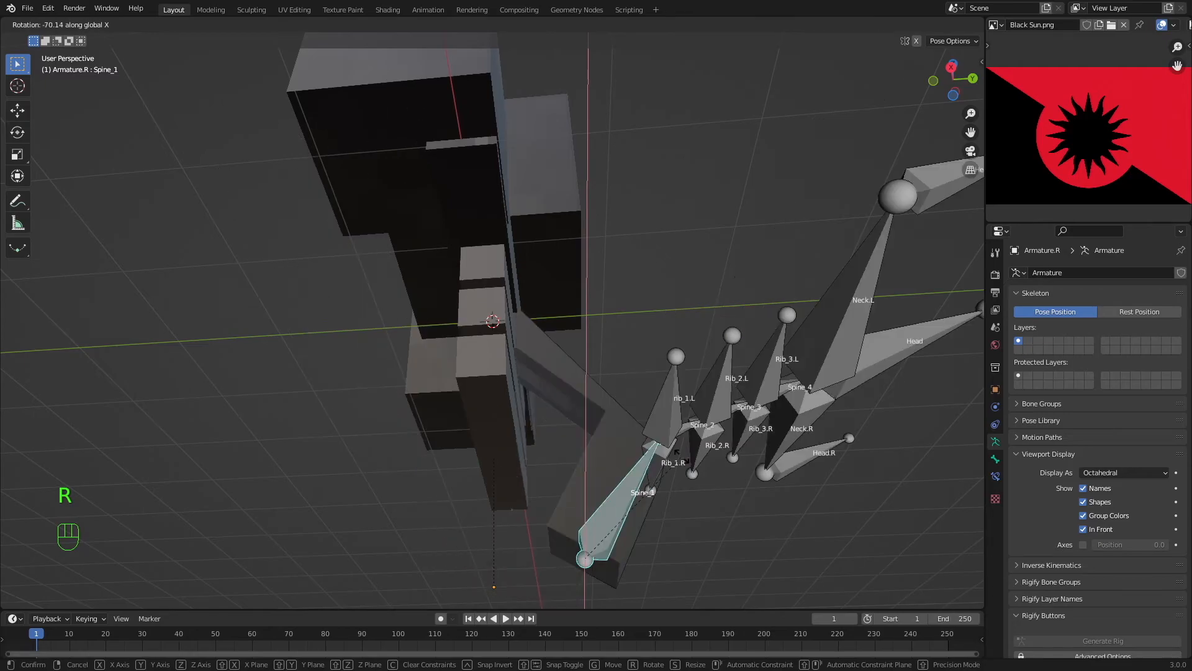
pyautogui.click(681, 460)
pyautogui.press('super+z')
pyautogui.moveTo(528, 460); pyautogui.dragTo(693, 456, button='middle')
pyautogui.click(90, 28)
pyautogui.click(71, 36)
# Select the Wither mesh again and enter Edit Mode.
pyautogui.moveTo(460, 453)
pyautogui.mouseDown(button='middle')
pyautogui.moveTo(491, 453)
pyautogui.moveTo(465, 445)
pyautogui.mouseUp(button='middle')
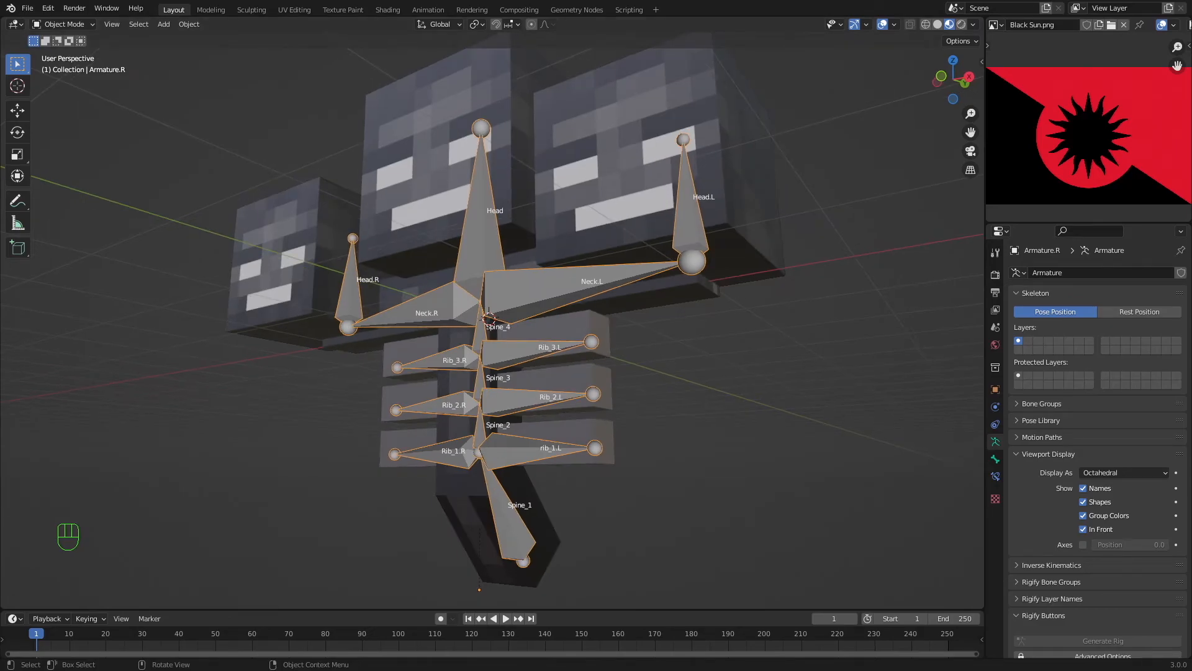
pyautogui.click(480, 508)
pyautogui.click(486, 504)
pyautogui.click(490, 503)
pyautogui.press('Tab')
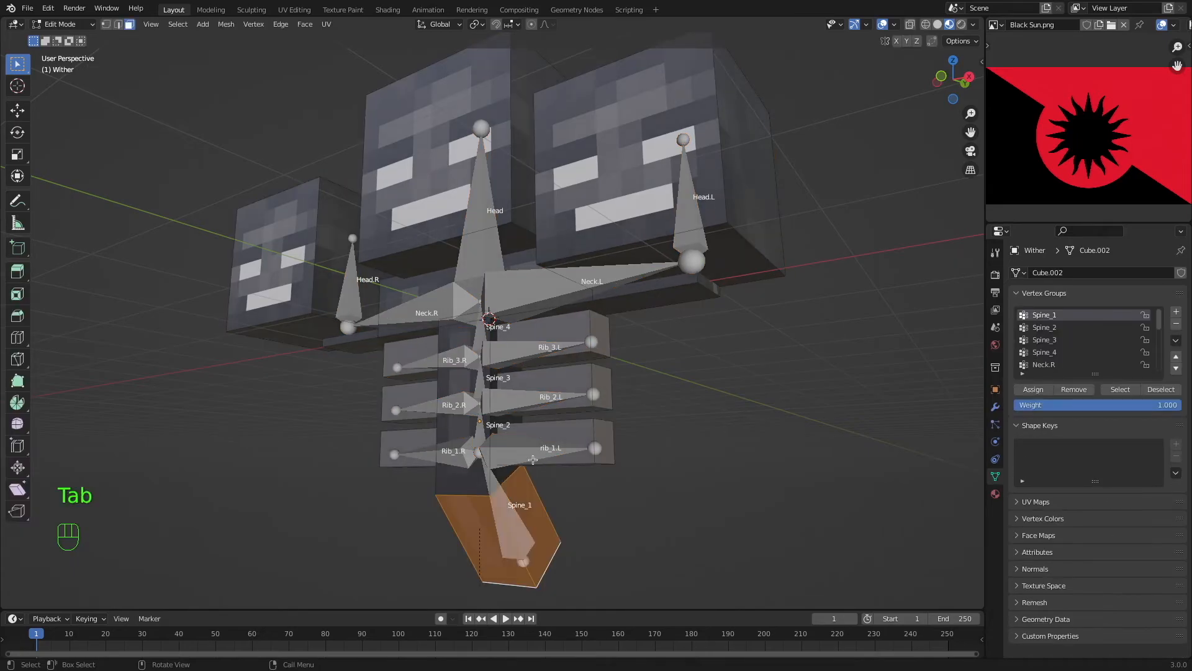
# Try hiding the tail block's faces and locking the Spine_1 vertex group, and restore both.
pyautogui.click(794, 410)
pyautogui.press('super+z')
pyautogui.moveTo(578, 553); pyautogui.dragTo(1150, 308, button='middle')
pyautogui.press('h')
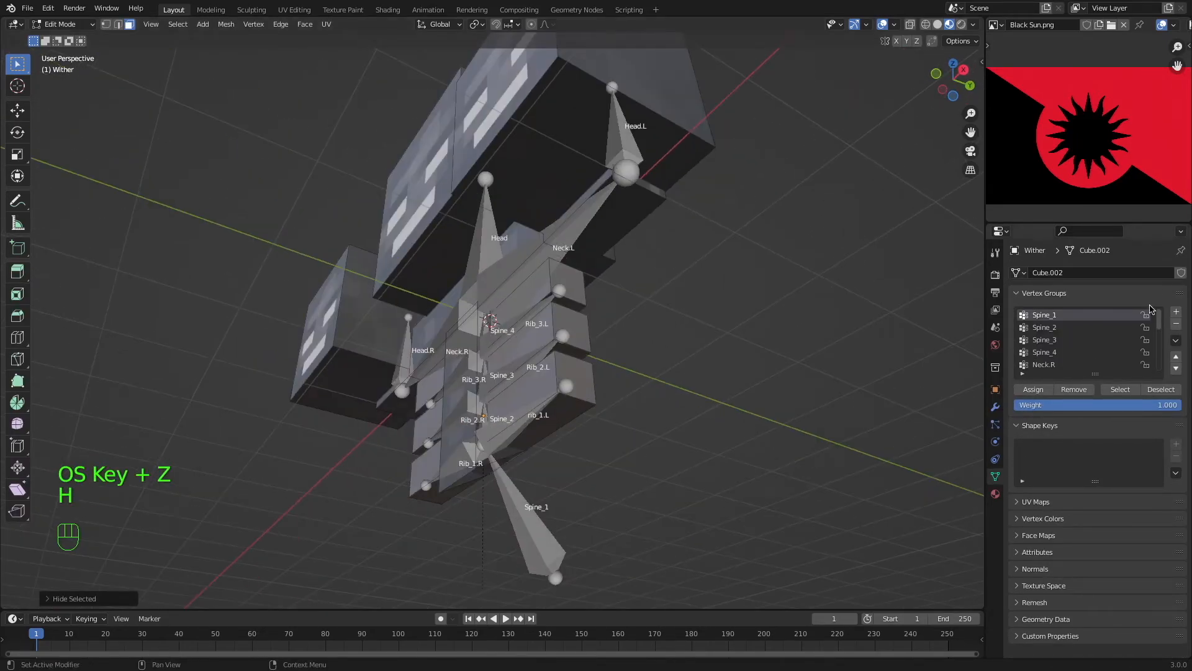
pyautogui.click(1145, 316)
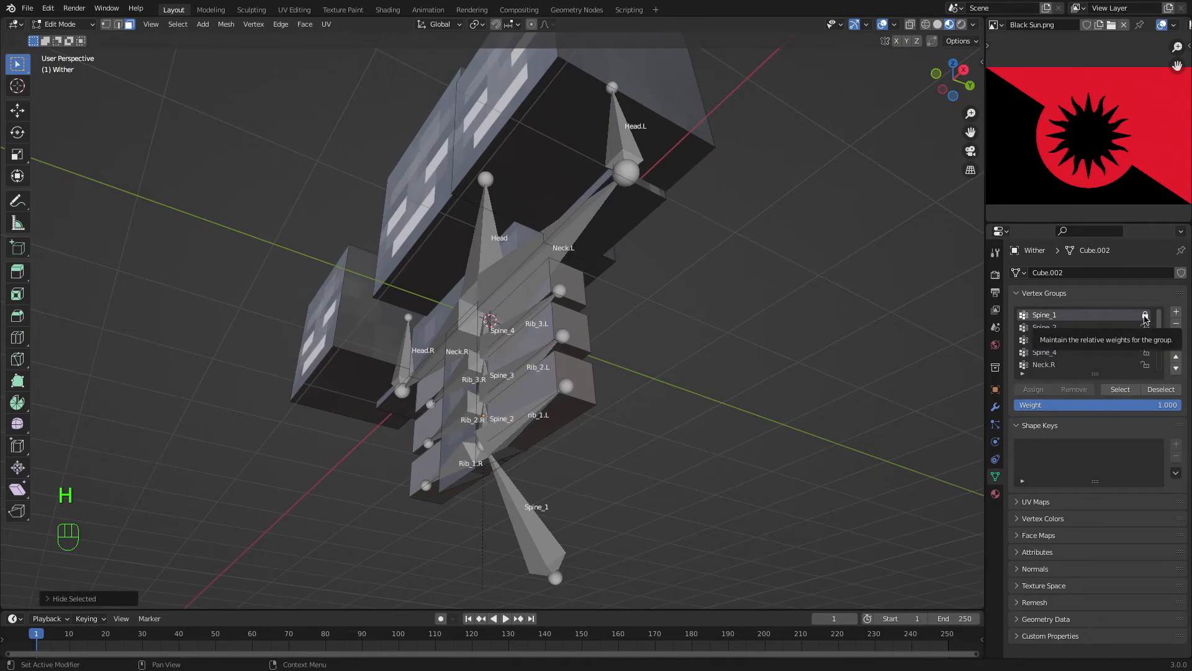
pyautogui.click(1145, 315)
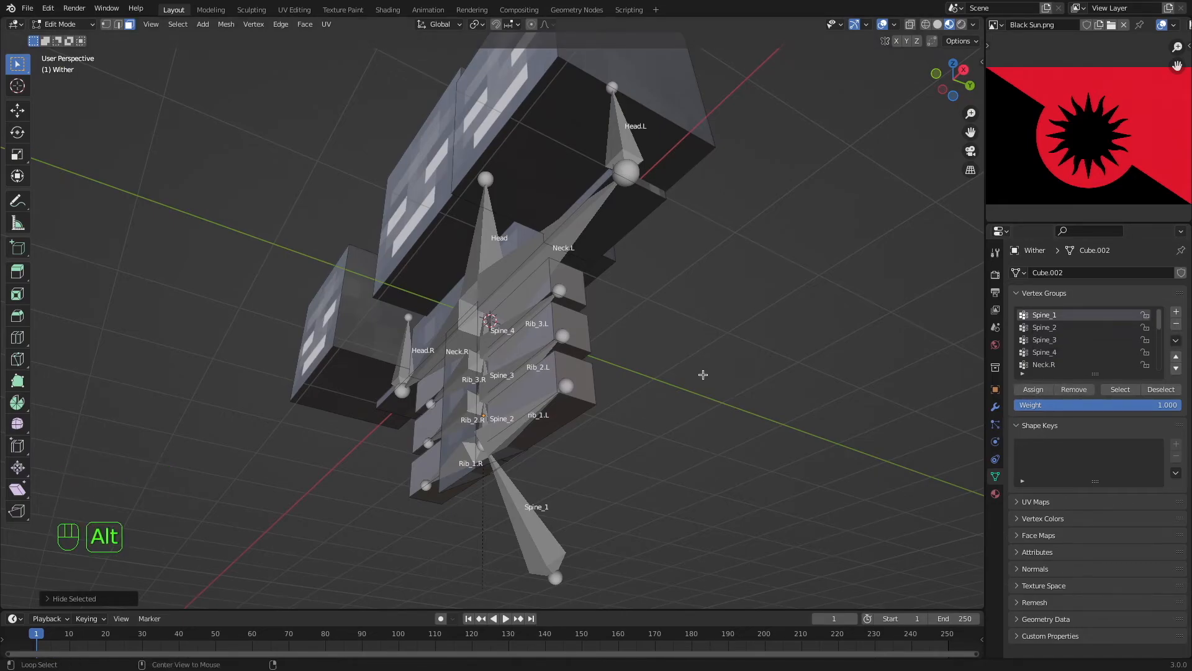
pyautogui.hotkey('alt', 'h')
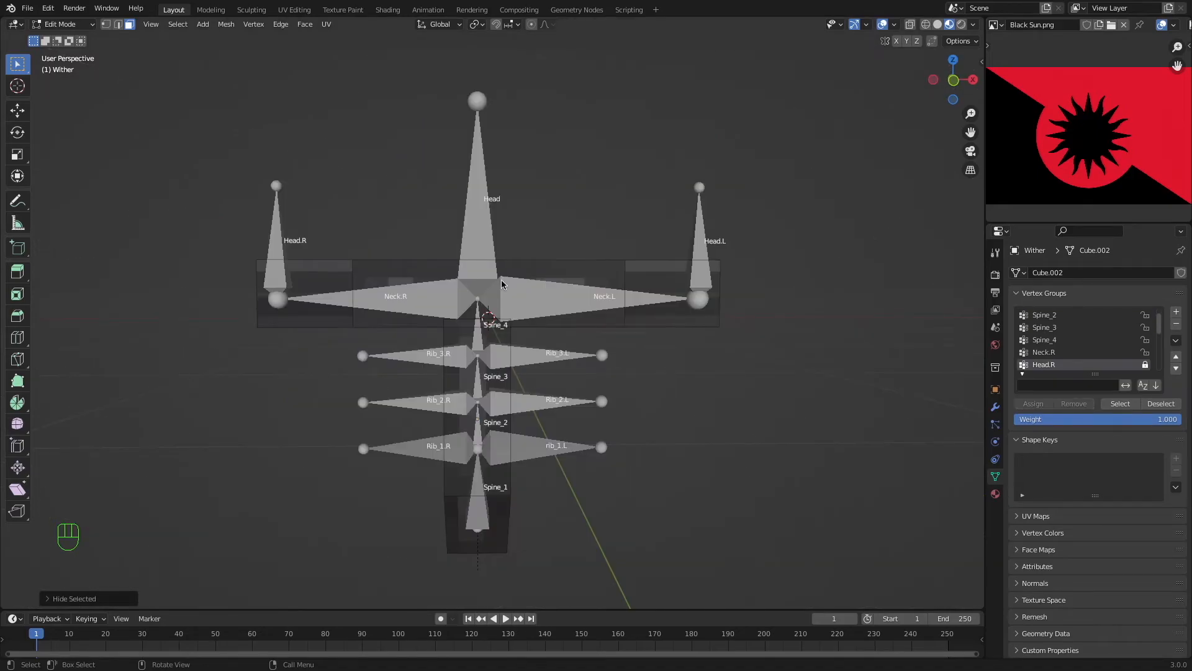
# Add a vertical loop cut through the middle of the neck crossbar and rip it in place to separate the two halves.
pyautogui.press('super+r')
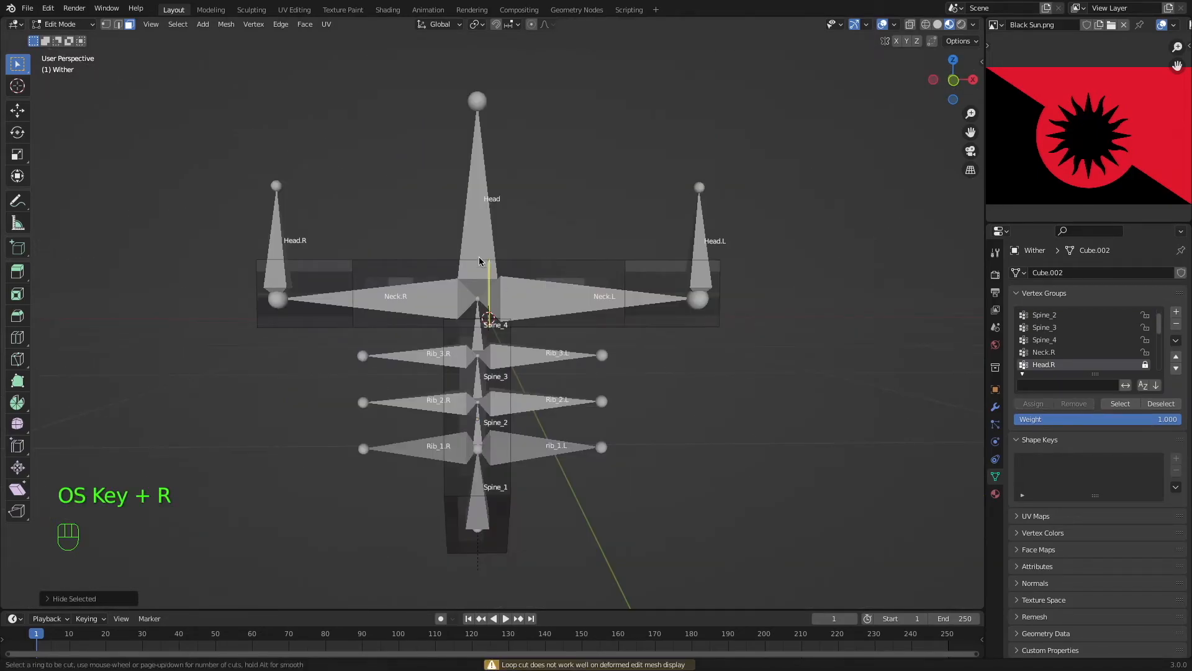
pyautogui.click(480, 260)
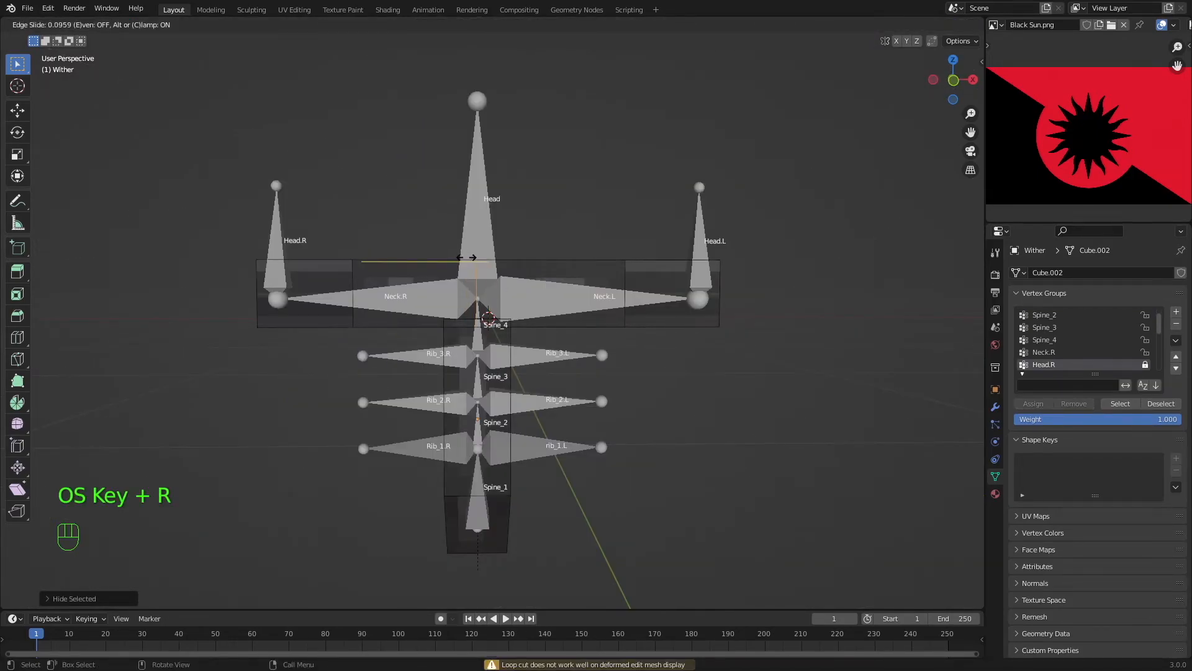
pyautogui.click(466, 257)
pyautogui.press('v')
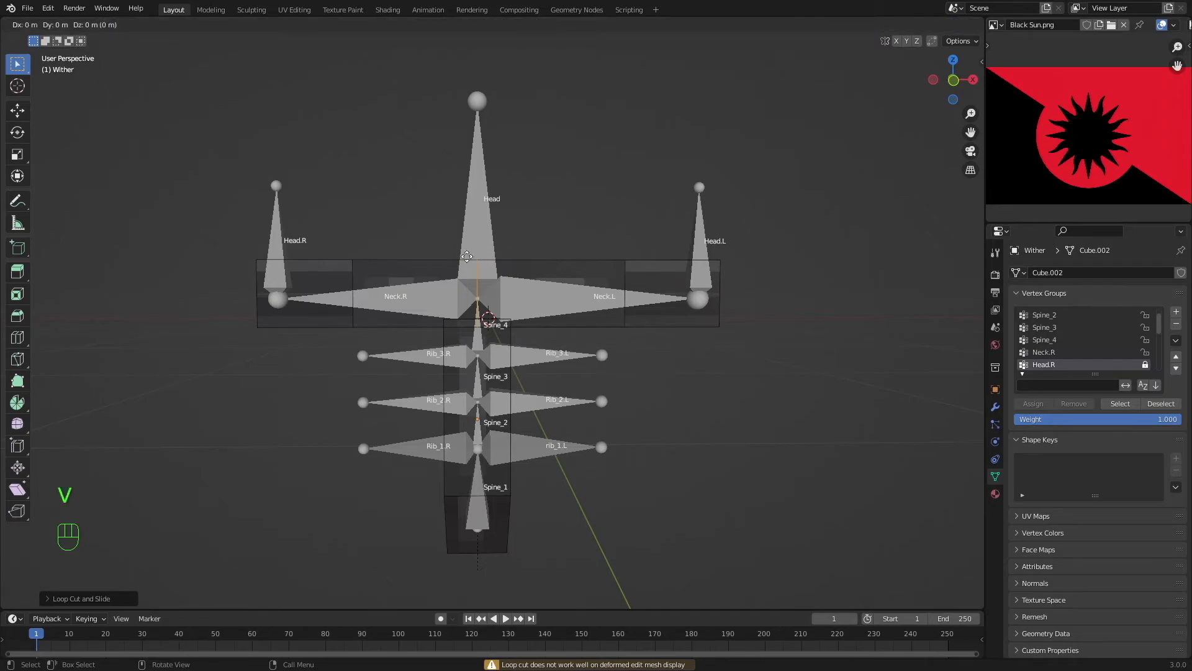
pyautogui.click(472, 256)
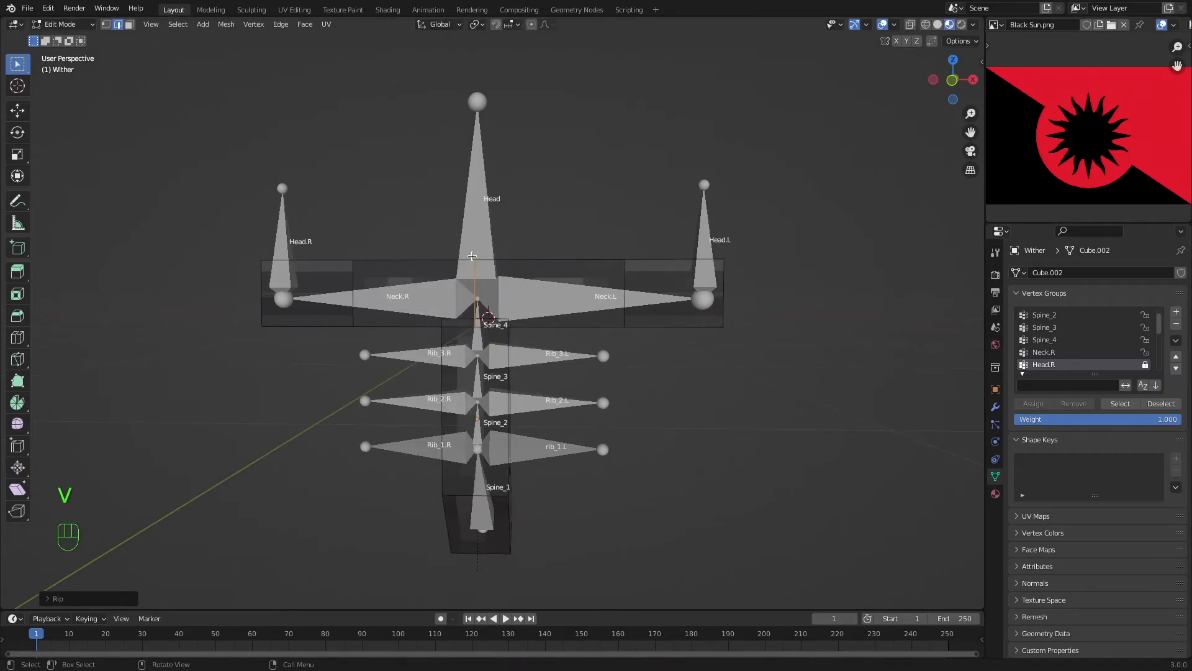
pyautogui.moveTo(475, 260); pyautogui.dragTo(519, 296, button='middle')
pyautogui.press('a')
pyautogui.press('a')
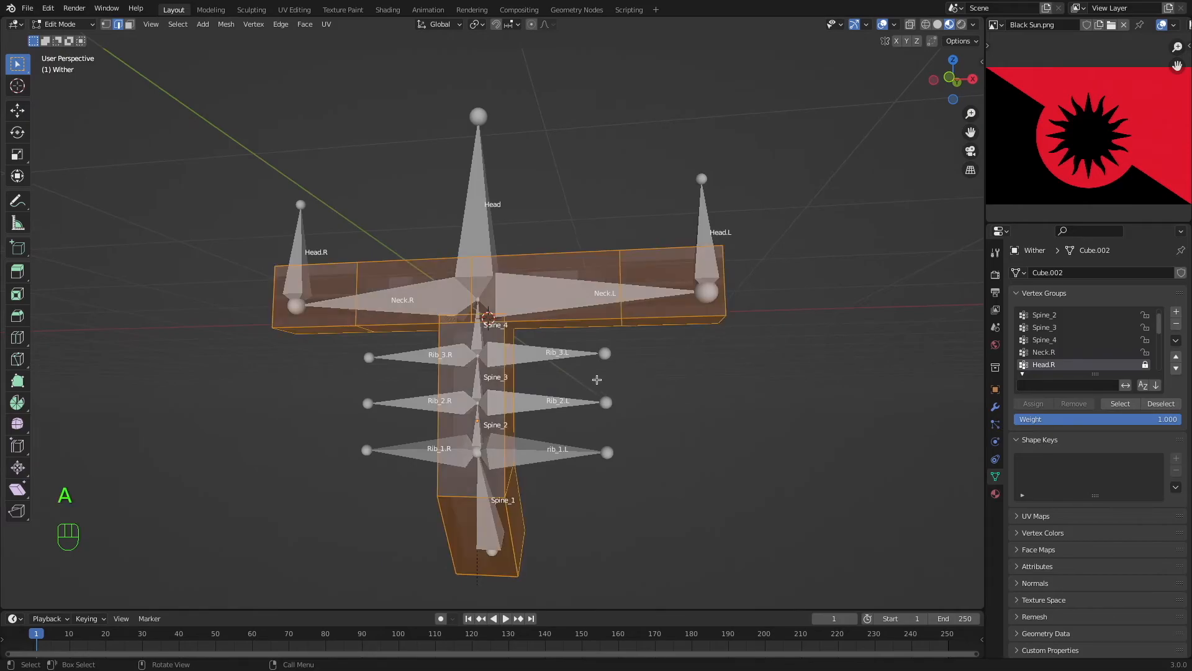
# Add a horizontal loop cut around the spine block near the lowest rib bones and flatten it by scaling to 0 along Z.
pyautogui.moveTo(759, 473); pyautogui.dragTo(508, 464, button='middle')
pyautogui.press('super+r')
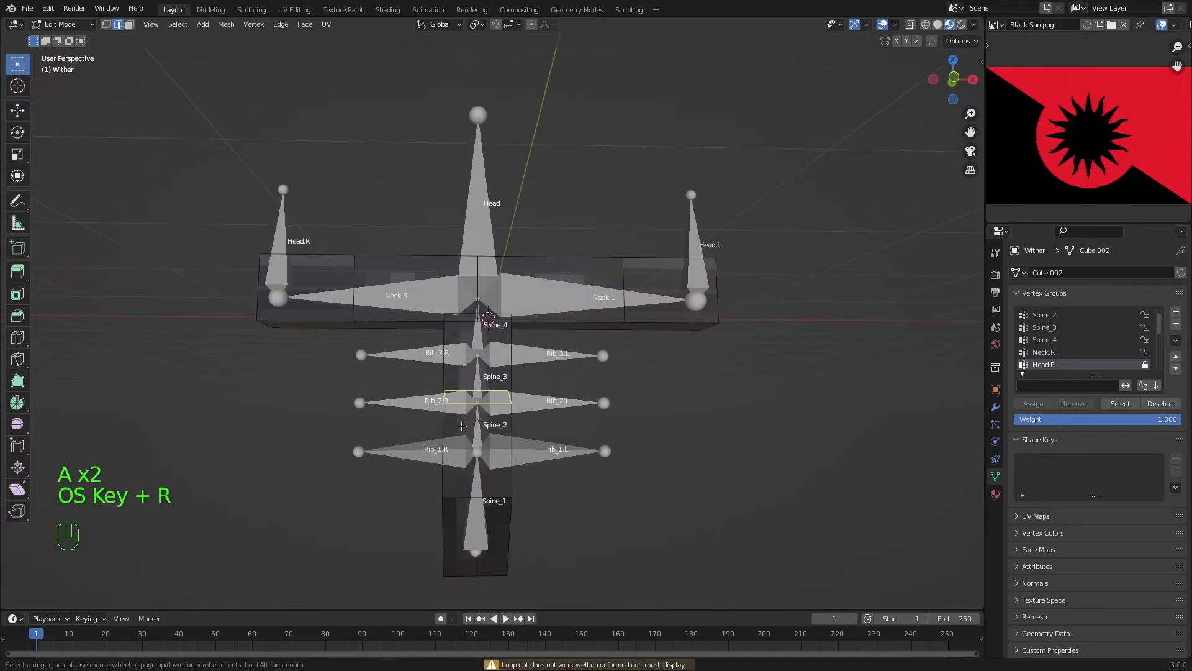
pyautogui.click(458, 427)
pyautogui.click(451, 467)
pyautogui.press('s')
pyautogui.press('z')
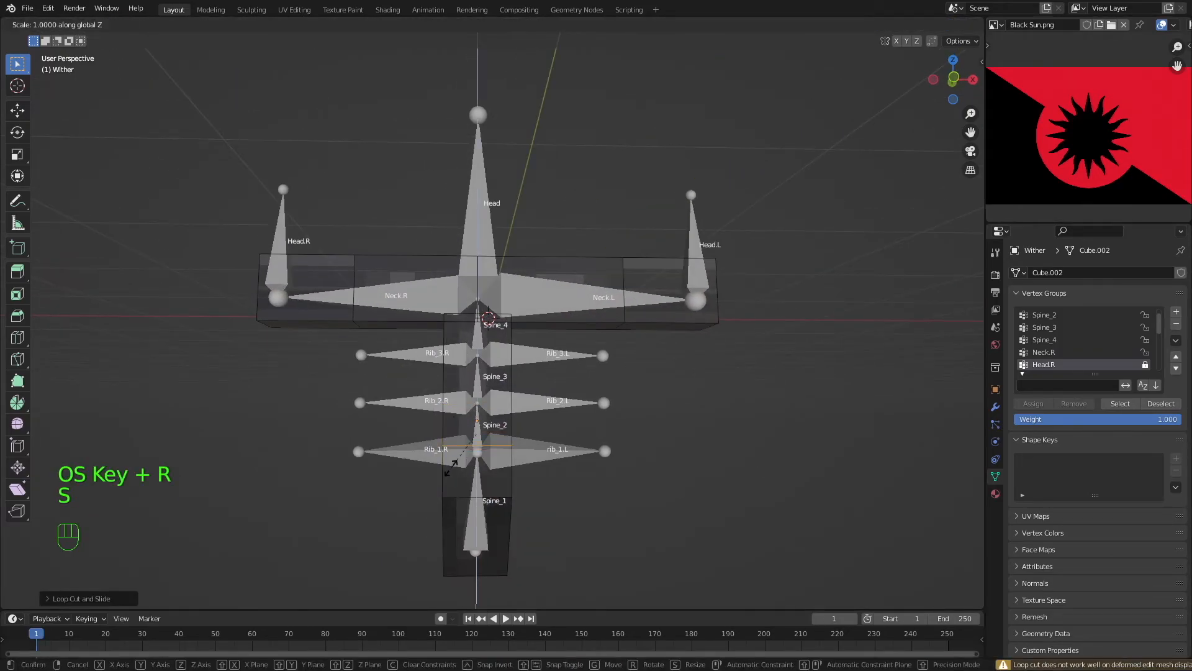
pyautogui.press('0')
pyautogui.click(451, 467)
# Move the flattened edge loop about 0.157 m down along Z, level with the lowest pair of rib bones.
pyautogui.press('g')
pyautogui.press('z')
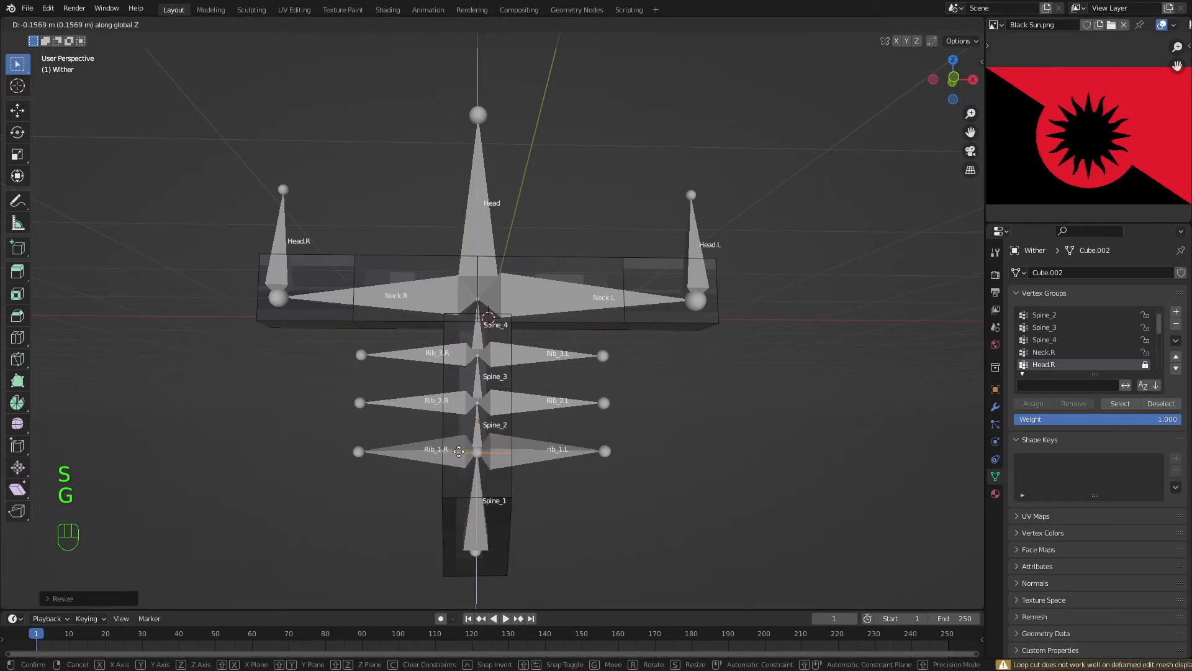
pyautogui.click(458, 451)
# Add two more horizontal loop cuts around the spine block, level with the Rib_2 and Rib_3 bones.
pyautogui.press('super+r')
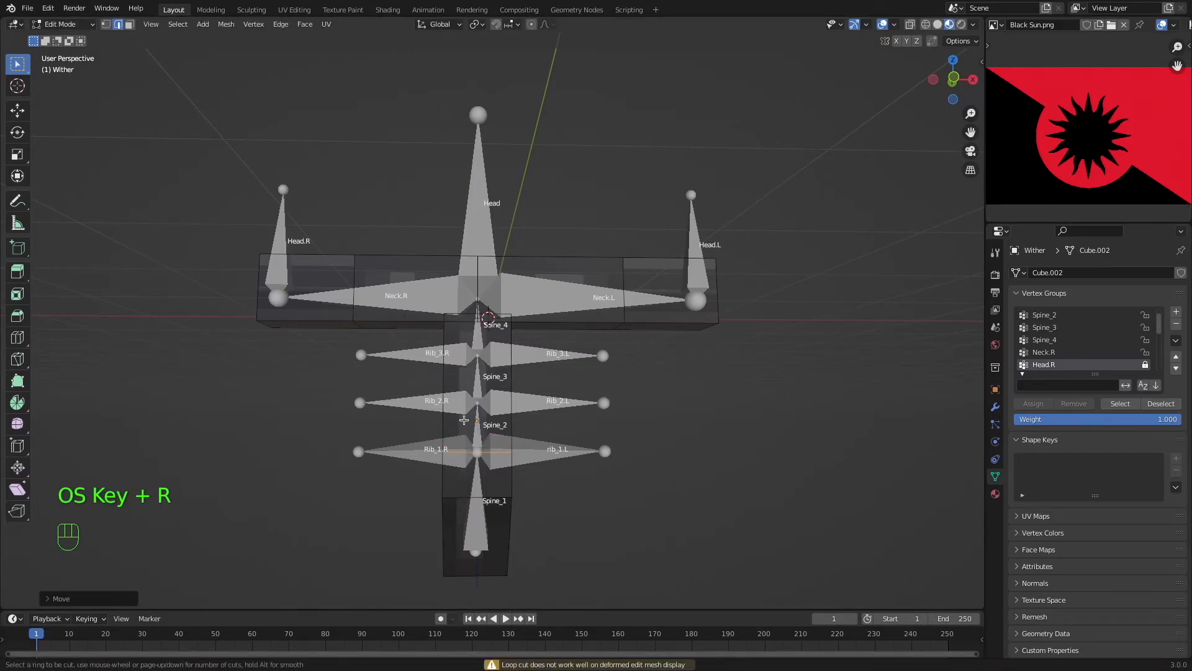
pyautogui.click(433, 410)
pyautogui.click(434, 410)
pyautogui.press('super+r')
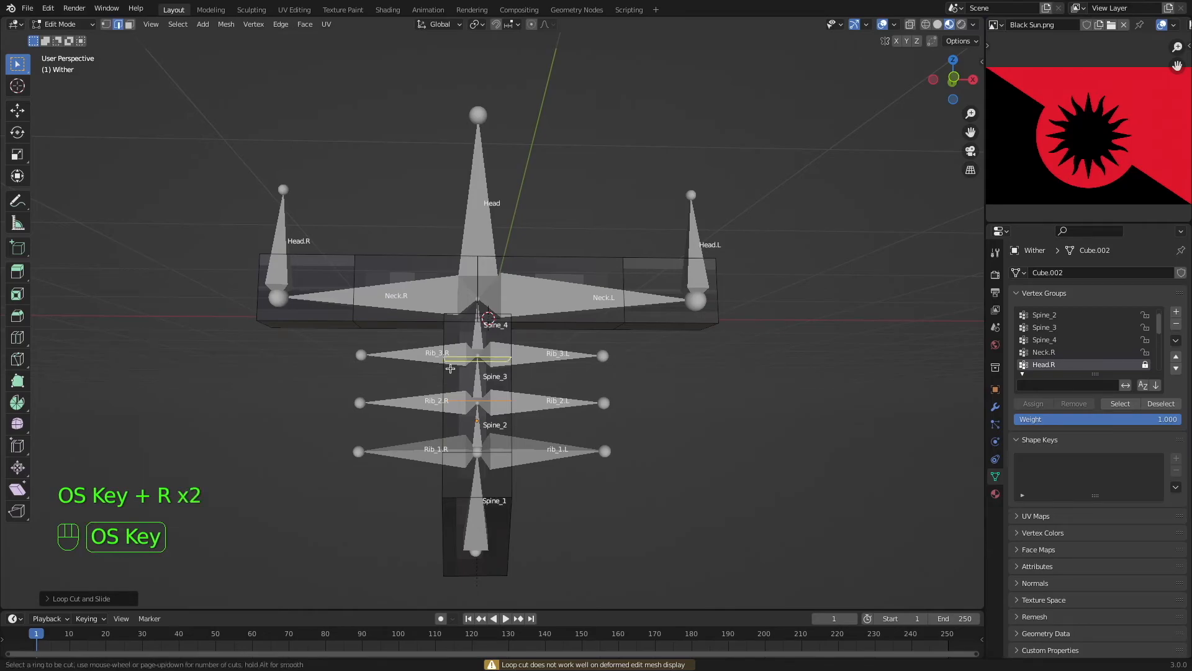
pyautogui.click(450, 357)
pyautogui.click(448, 366)
# In face select mode, assign the two face rings below the Rib_2 bones to Spine_2, filtering groups by "spine", then hide them and lock Spine_2.
pyautogui.moveTo(448, 367); pyautogui.dragTo(481, 356, button='middle')
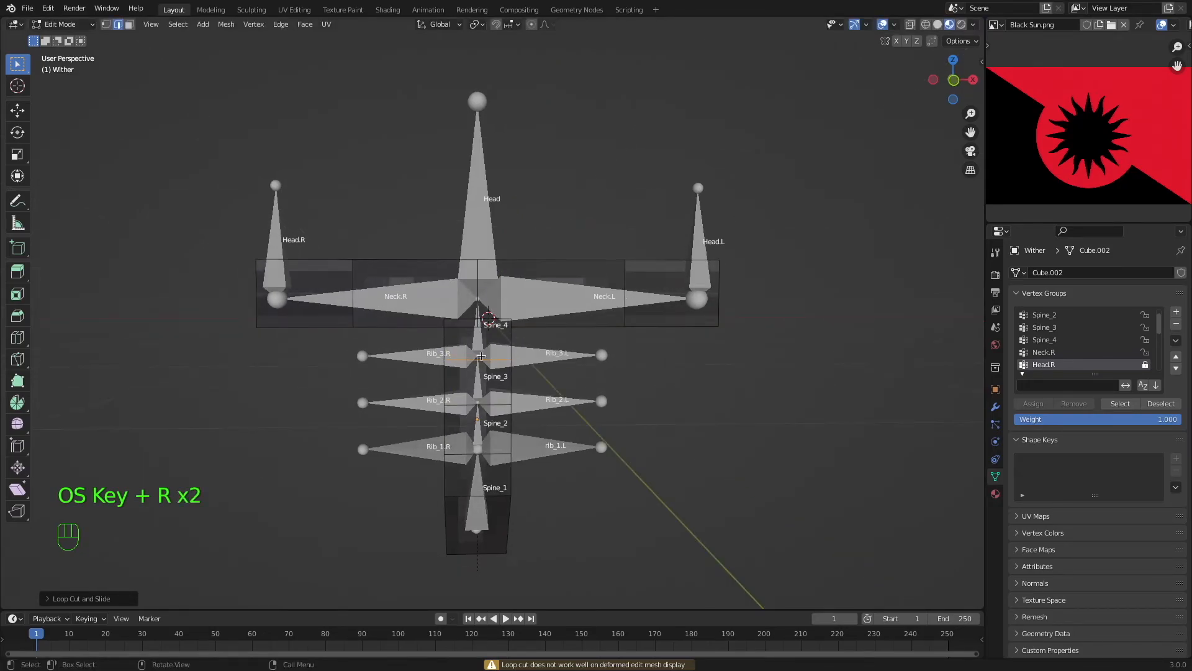
pyautogui.click(129, 25)
pyautogui.moveTo(549, 465); pyautogui.dragTo(496, 440, button='middle')
pyautogui.keyDown('alt'); pyautogui.click(514, 474); pyautogui.keyUp('alt')
pyautogui.press('shift')
pyautogui.moveTo(512, 503); pyautogui.dragTo(517, 430, button='middle')
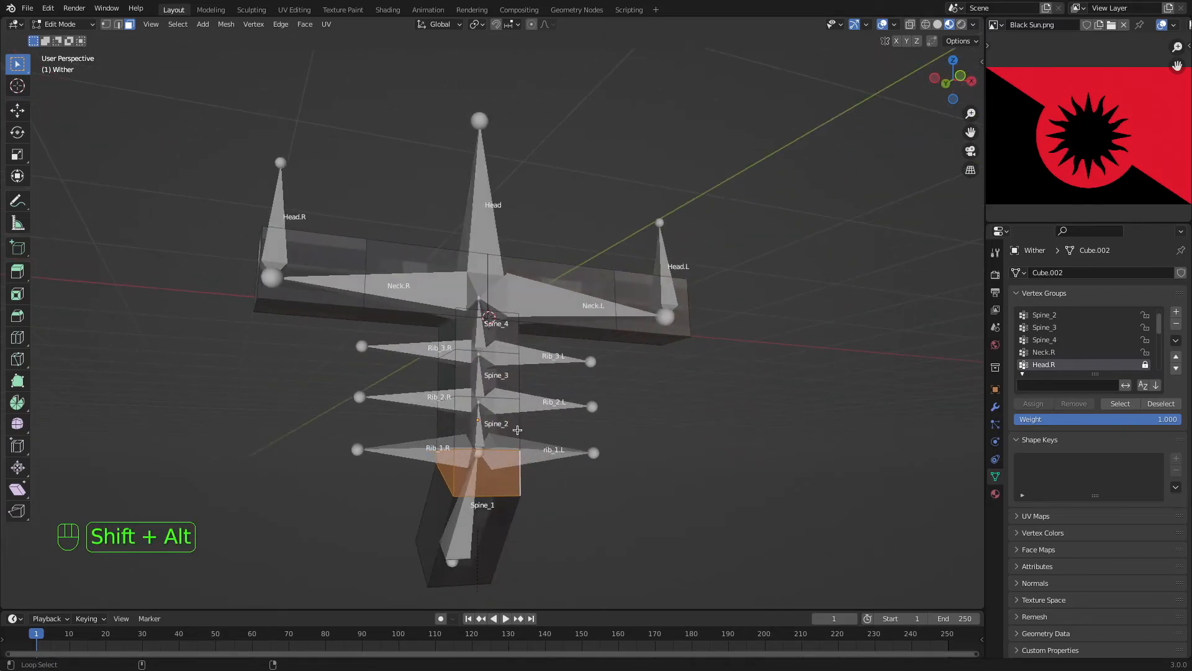
pyautogui.keyDown('alt'); pyautogui.keyDown('shift'); pyautogui.click(518, 430); pyautogui.keyUp('shift'); pyautogui.keyUp('alt')
pyautogui.click(1056, 384)
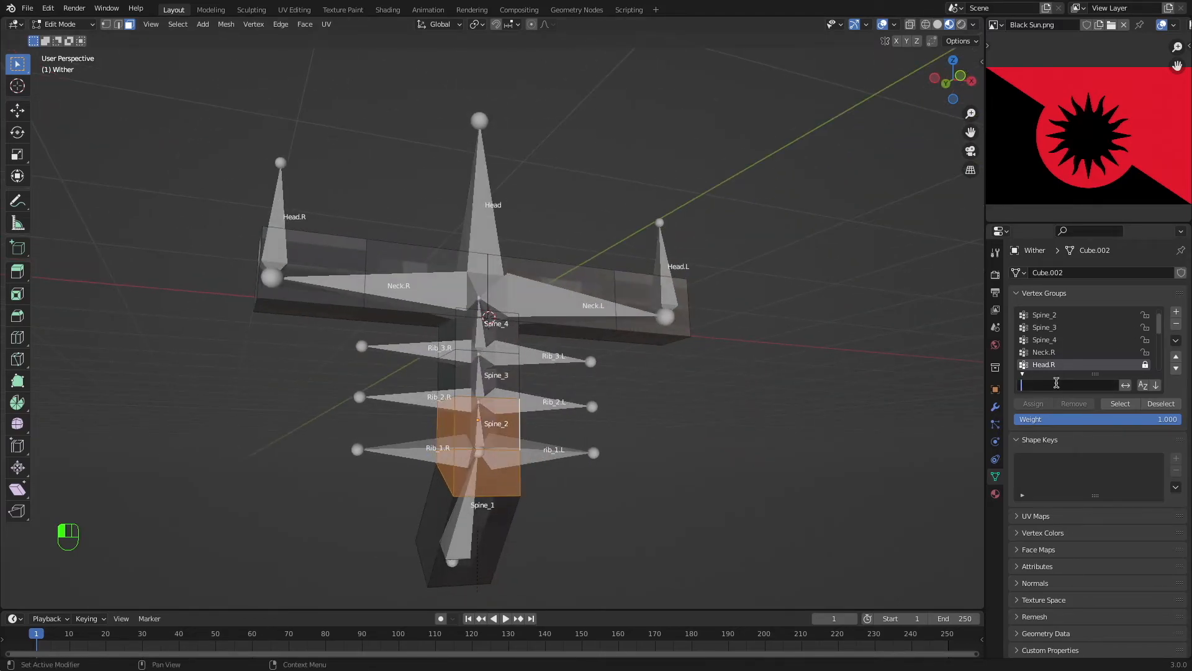
pyautogui.write('spine')
pyautogui.press('Return')
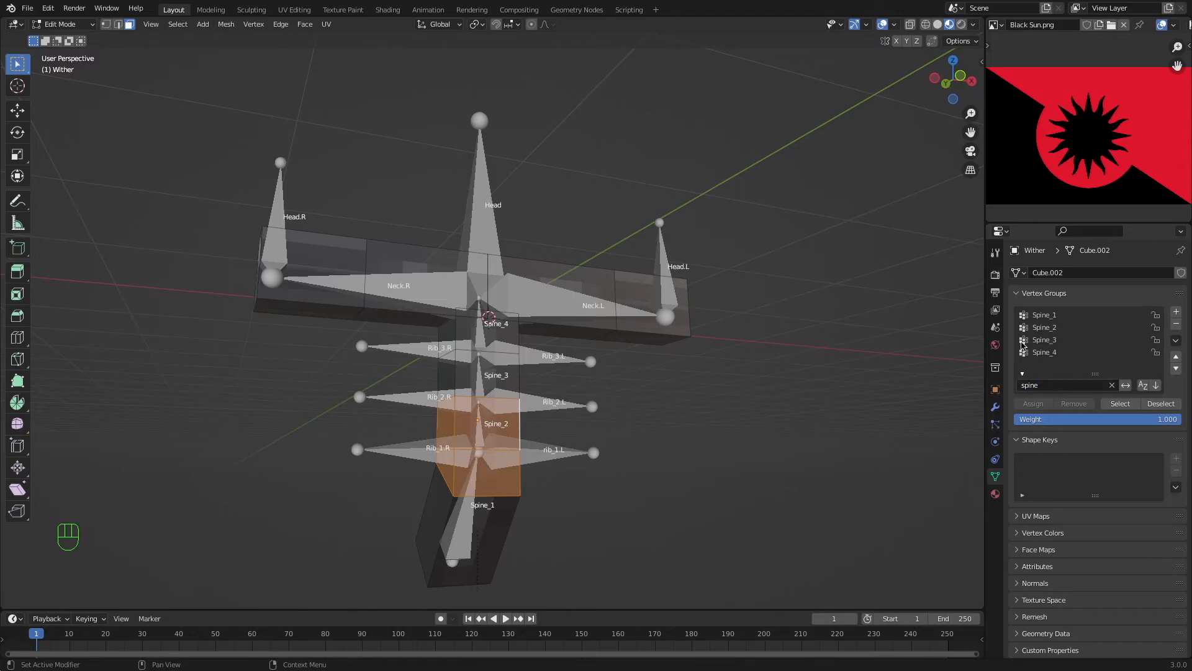
pyautogui.click(1046, 327)
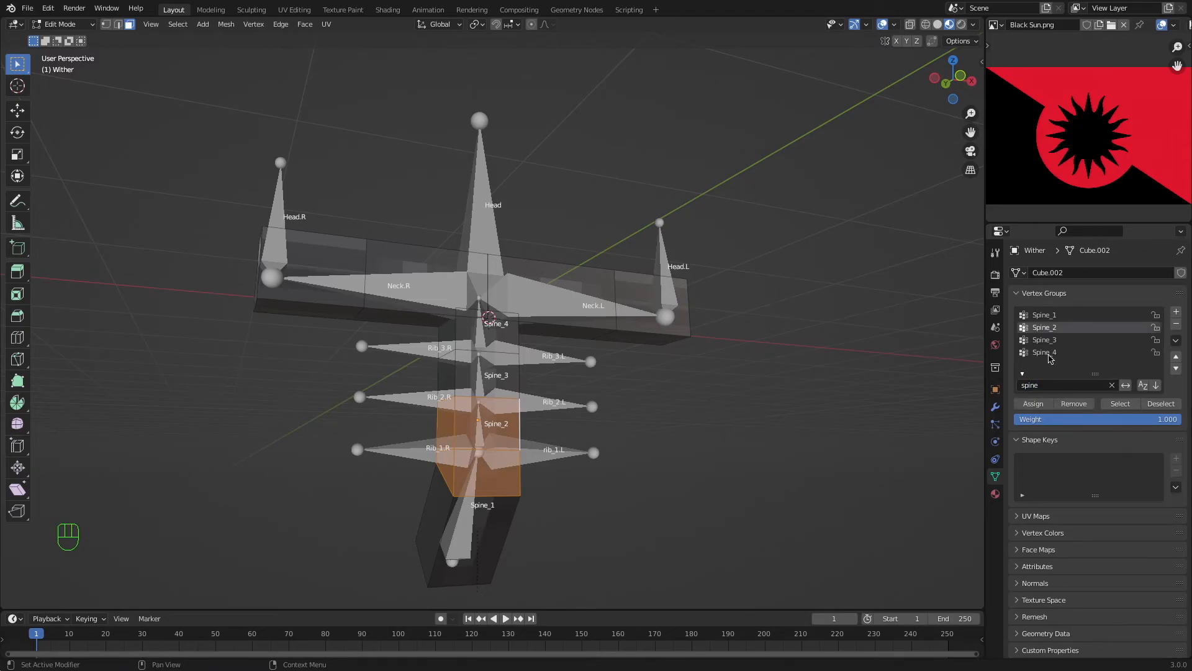
pyautogui.click(1036, 403)
pyautogui.press('h')
pyautogui.click(1155, 327)
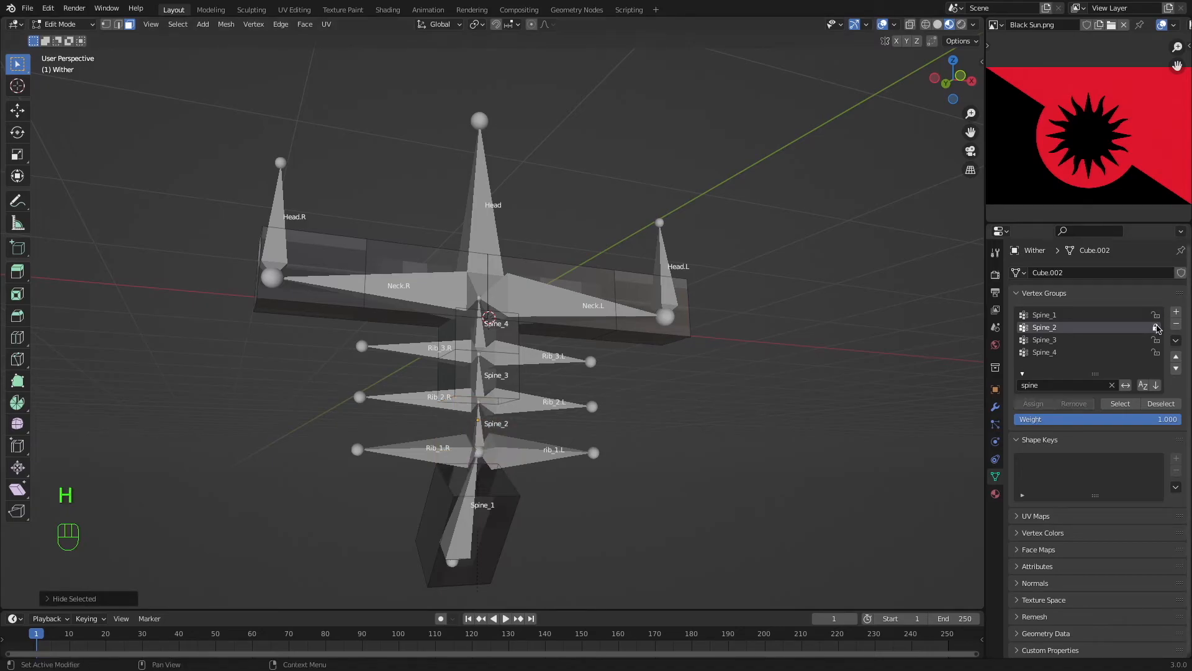
# Assign the tail block to the Spine_1 vertex group, then hide the block and lock the group.
pyautogui.click(1067, 315)
pyautogui.click(1155, 315)
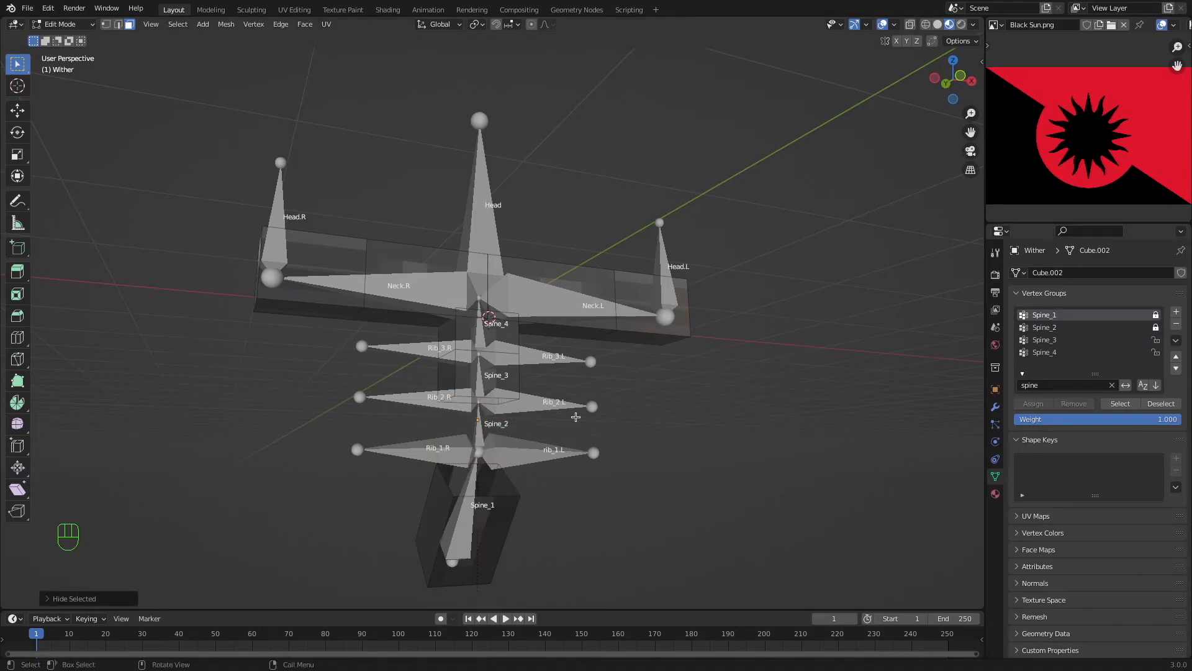
pyautogui.hotkey('alt', 'h')
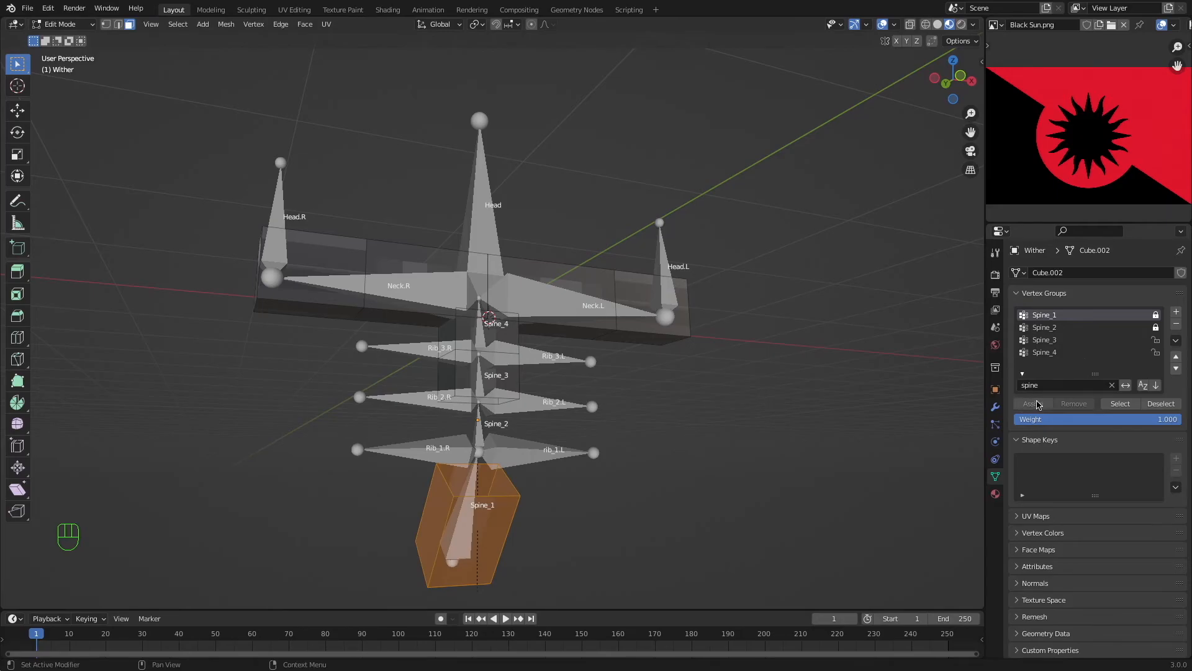
pyautogui.click(1156, 315)
pyautogui.click(1031, 405)
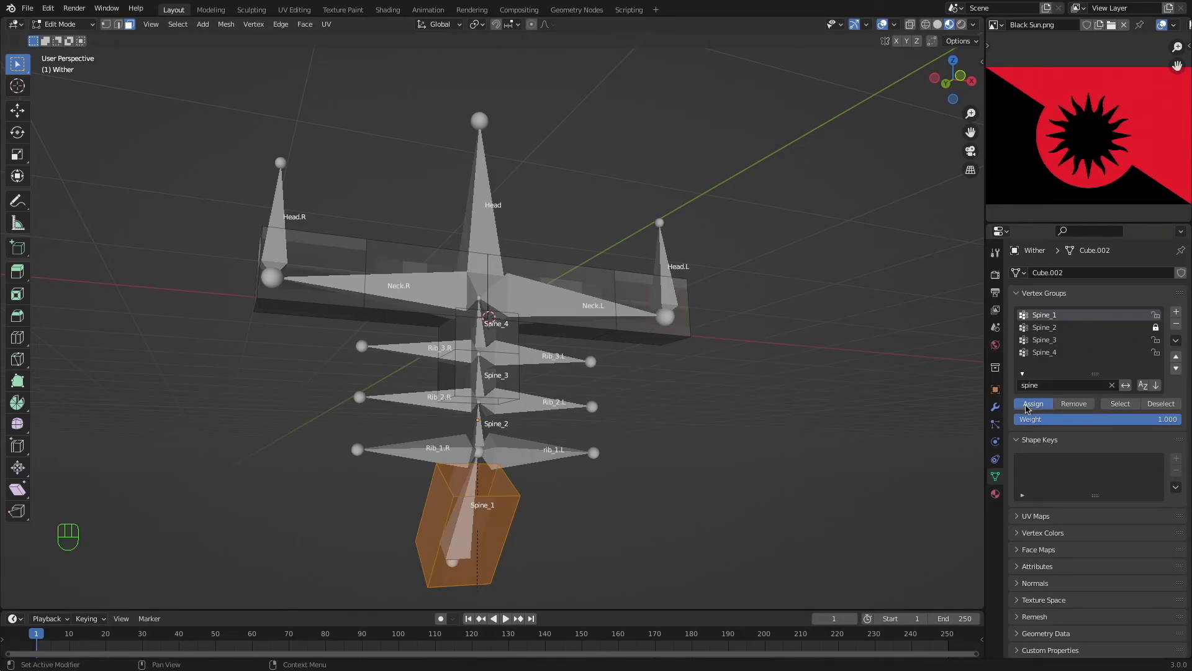
pyautogui.press('h')
pyautogui.click(1156, 314)
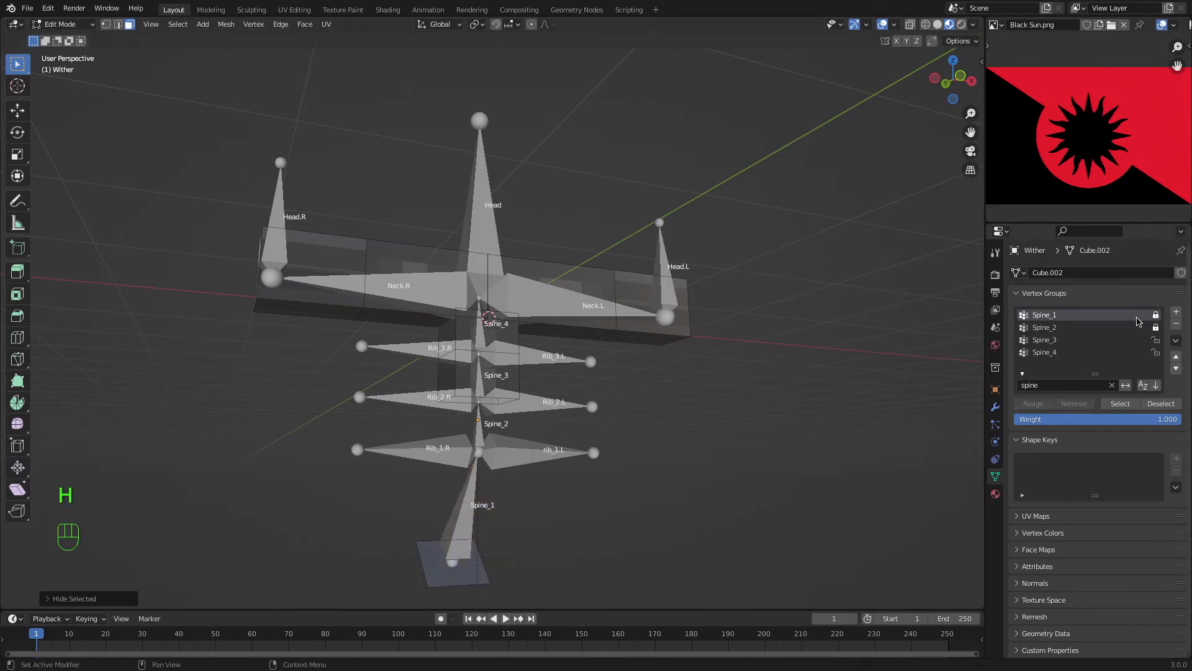
# Unlock Spine_1, assign the leftover face at the tail's end to it, then hide the face and relock the group.
pyautogui.click(1046, 340)
pyautogui.moveTo(451, 418); pyautogui.dragTo(425, 419, button='middle')
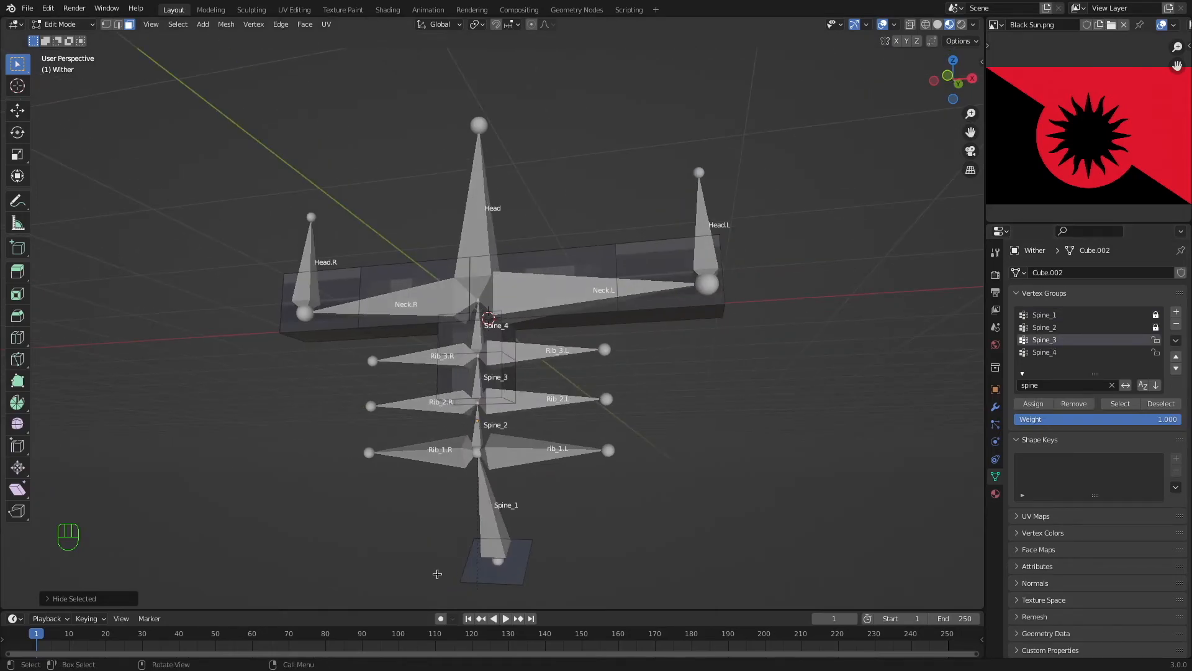
pyautogui.click(1112, 315)
pyautogui.click(1155, 314)
pyautogui.click(472, 554)
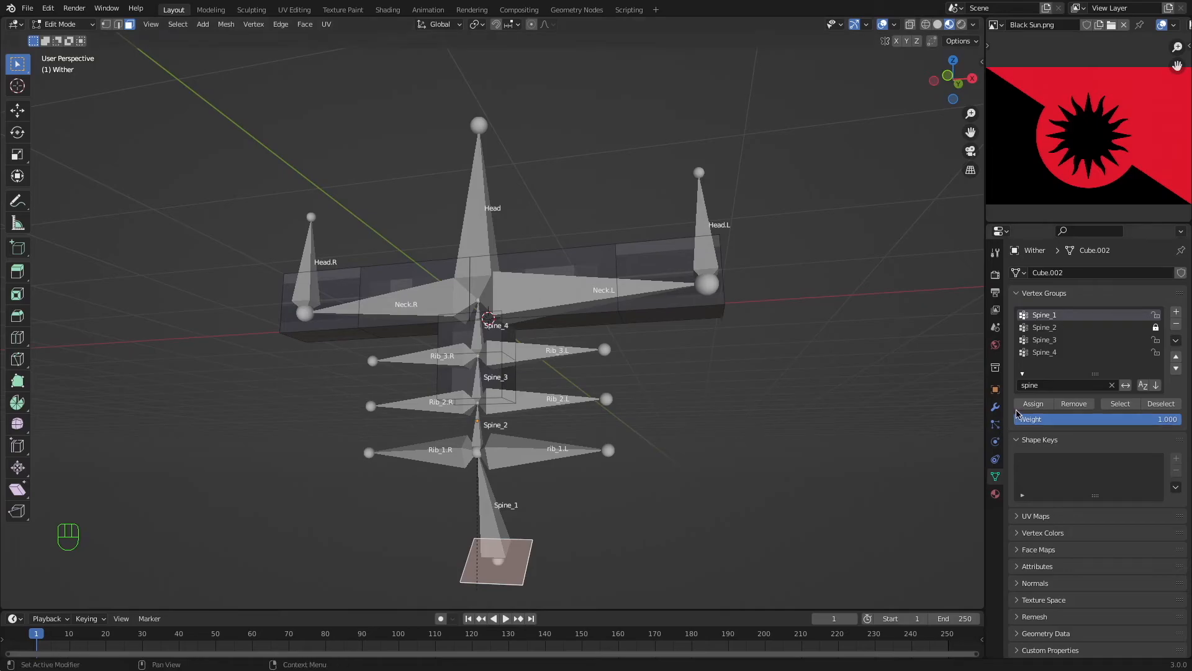
pyautogui.press('h')
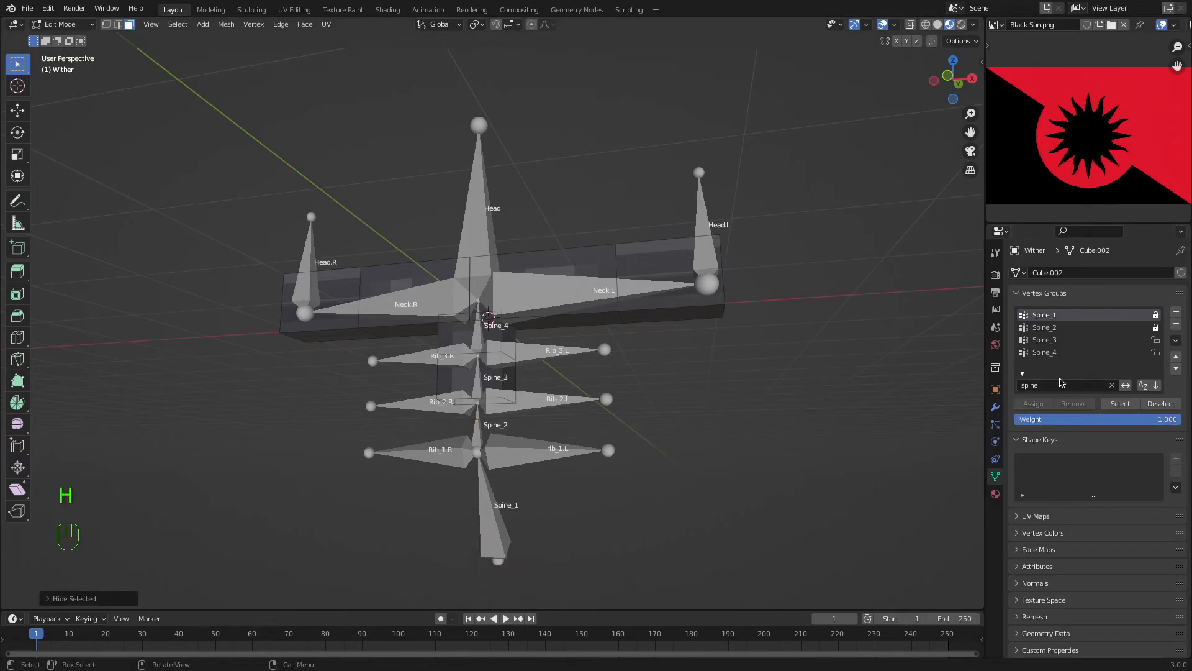
# Assign the spine section between the Rib_2 and Rib_3 bones to the Spine_3 vertex group, then hide it and lock the group.
pyautogui.click(1058, 340)
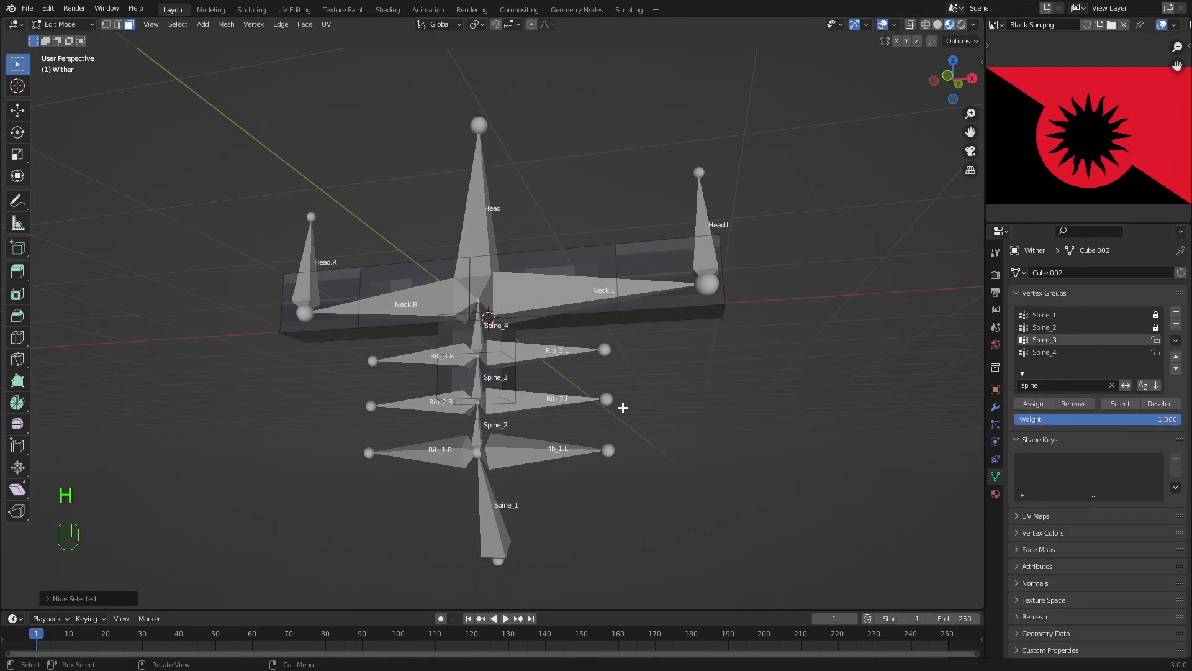
pyautogui.press('l')
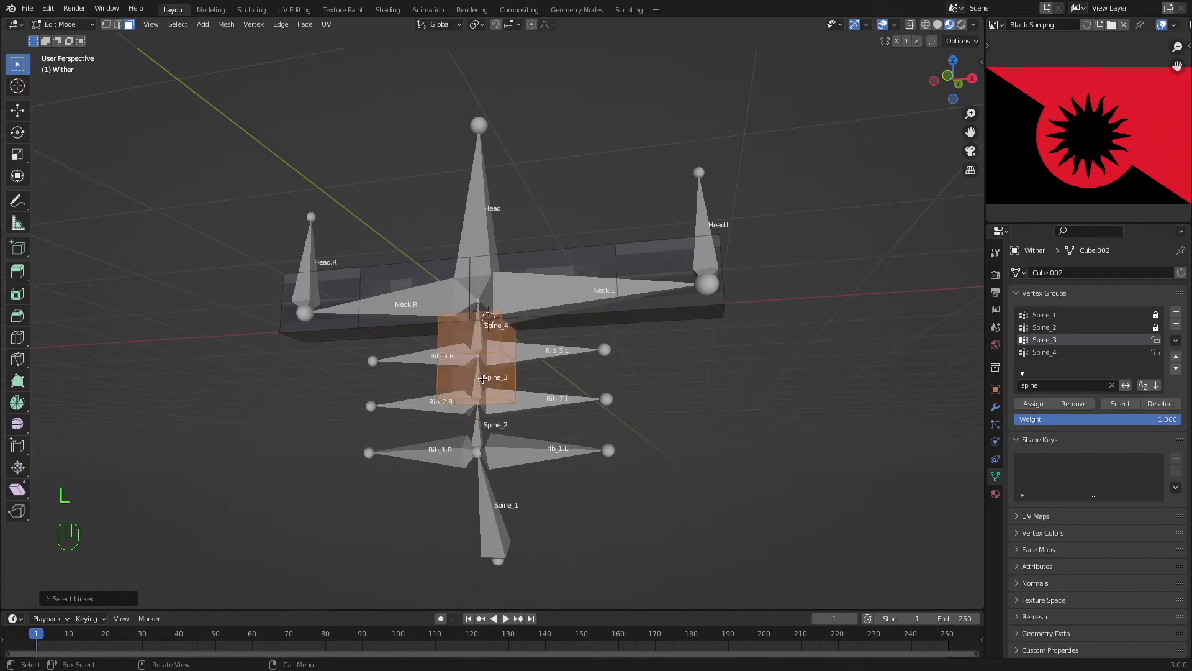
pyautogui.hotkey('shift', 'z')
pyautogui.hotkey('shift', 'z')
pyautogui.moveTo(763, 435)
pyautogui.mouseDown(button='middle')
pyautogui.moveTo(866, 435)
pyautogui.moveTo(772, 434)
pyautogui.mouseUp(button='middle')
pyautogui.click(1031, 403)
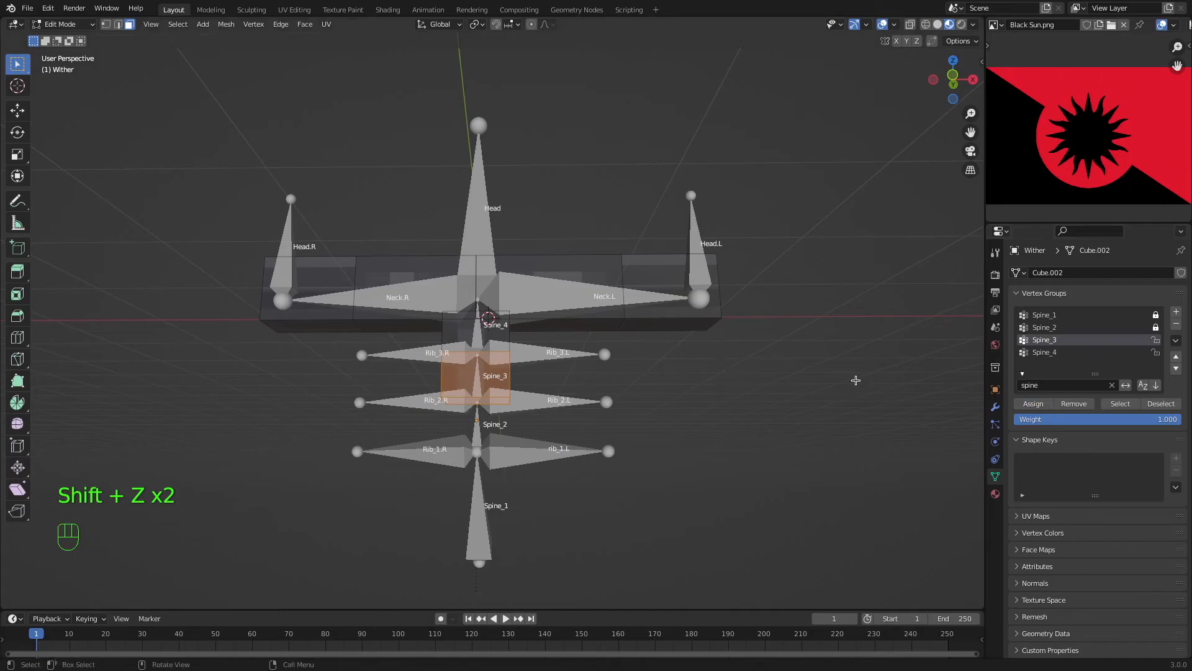
pyautogui.press('h')
pyautogui.click(1156, 340)
# Assign the remaining spine section below the neck to the Spine_4 vertex group, then lock the group and hide the section.
pyautogui.click(1044, 352)
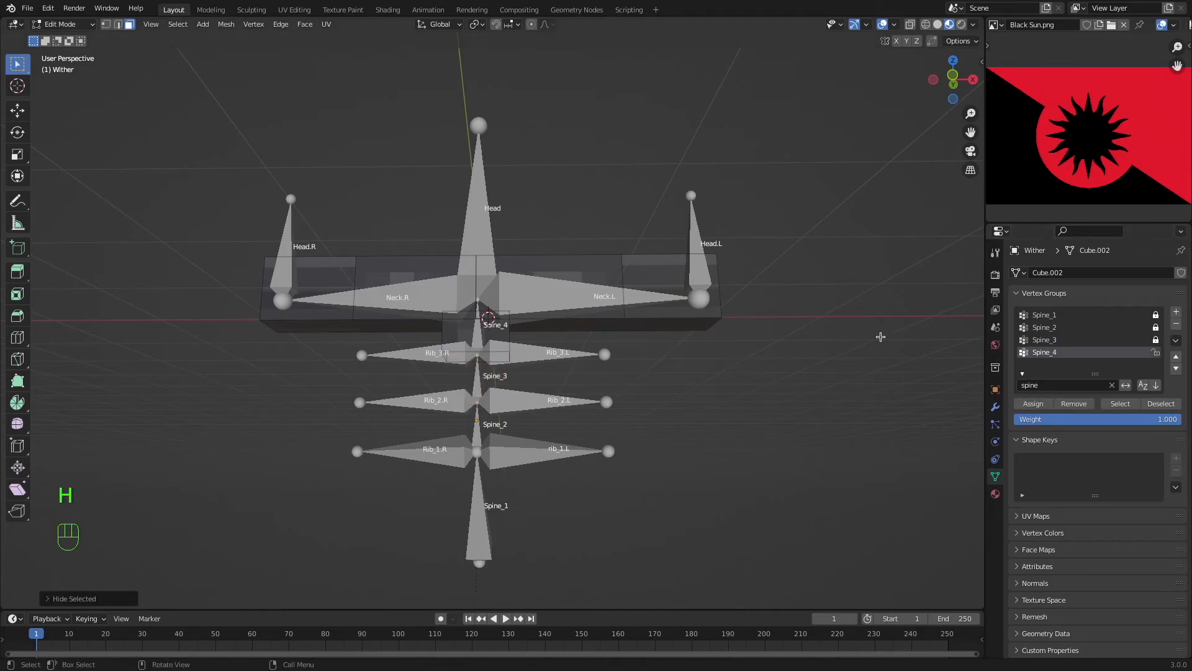
pyautogui.press('l')
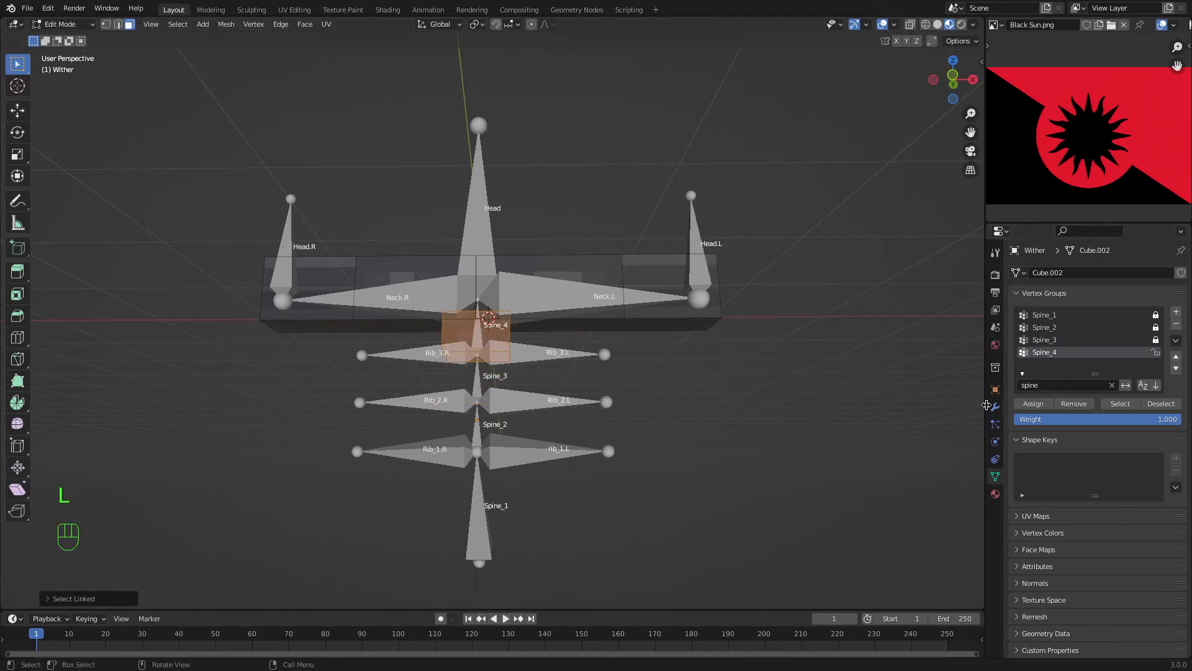
pyautogui.moveTo(604, 372); pyautogui.dragTo(627, 363, button='middle')
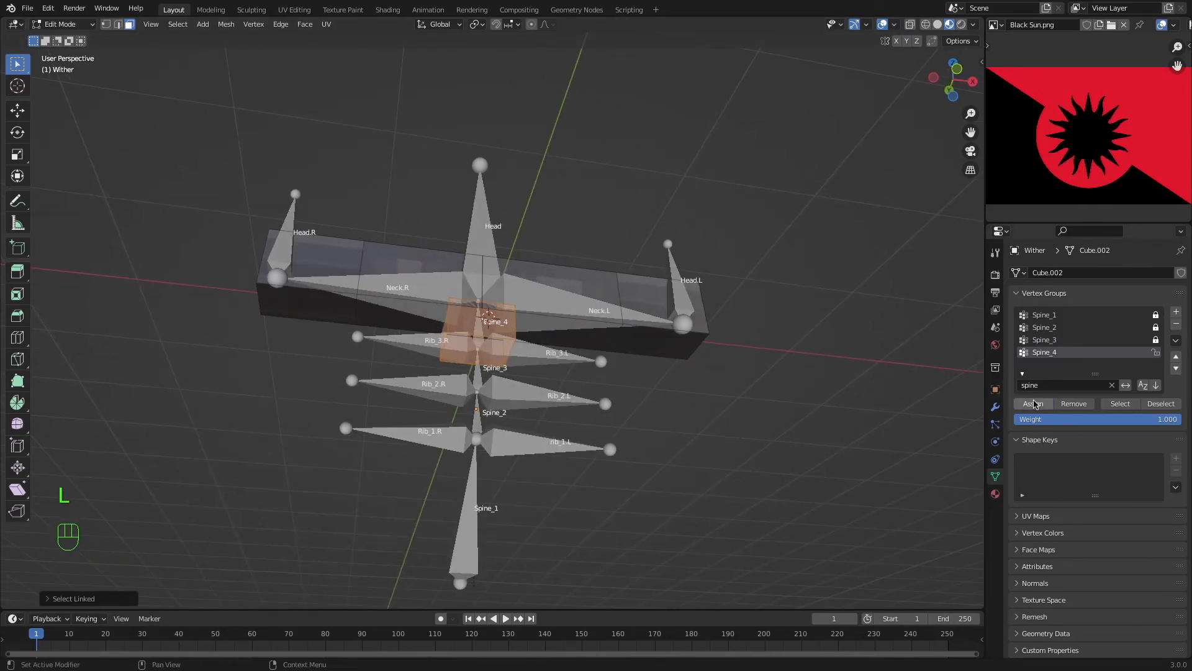
pyautogui.click(1034, 404)
pyautogui.click(1156, 352)
pyautogui.press('h')
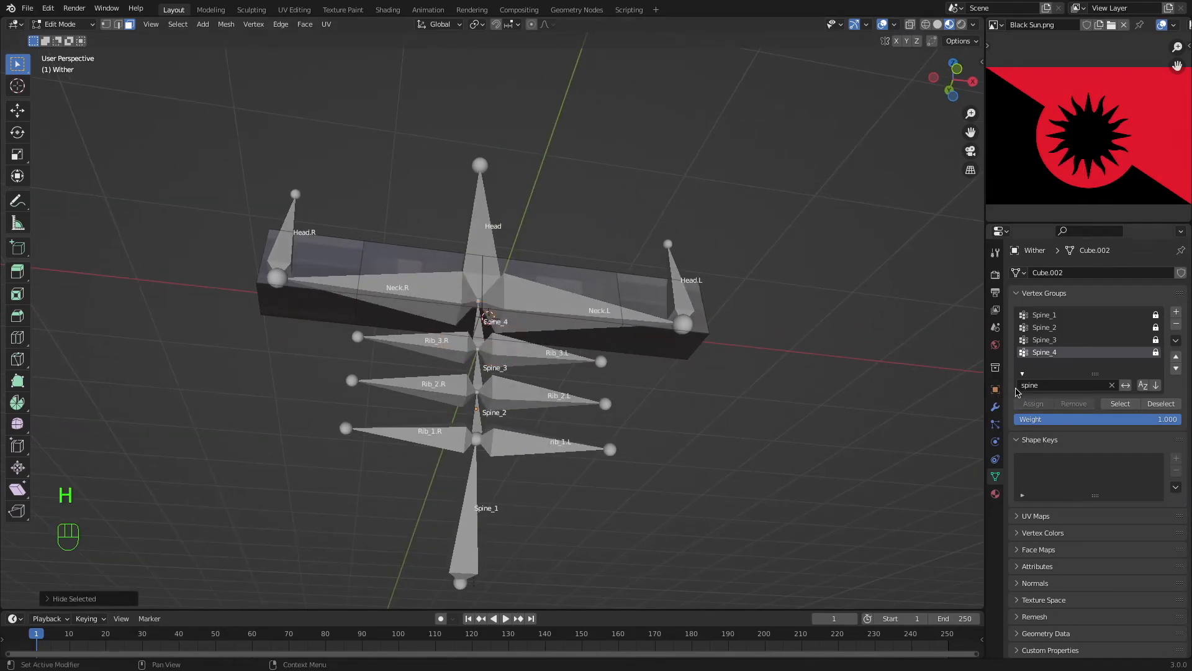
# Filter the vertex groups by "neck", assign the Neck.R half of the crossbar to Neck.R, lock the group and hide that half.
pyautogui.write('neck')
pyautogui.press('Return')
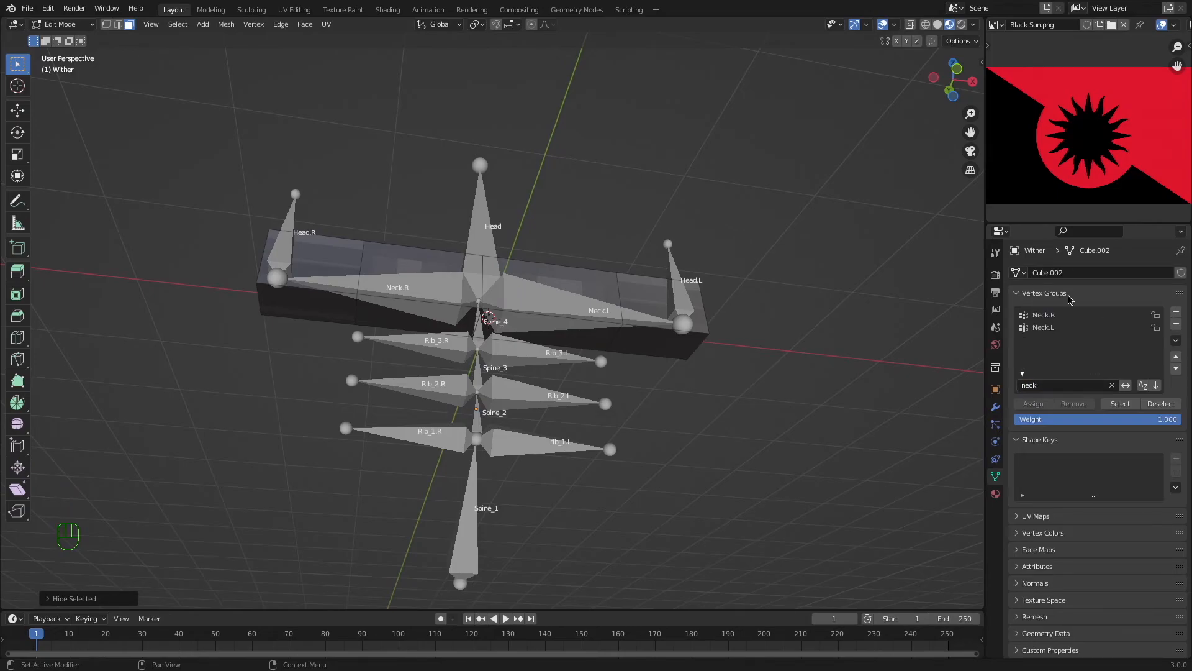
pyautogui.click(1057, 316)
pyautogui.moveTo(740, 324); pyautogui.dragTo(724, 343, button='middle')
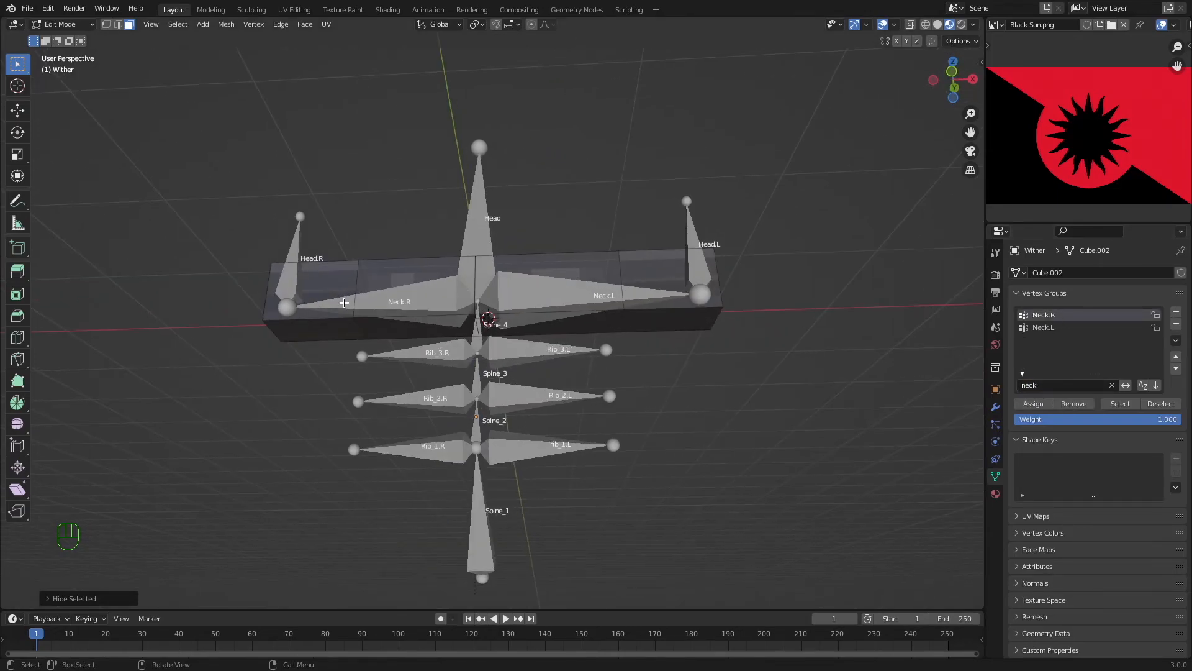
pyautogui.press('l')
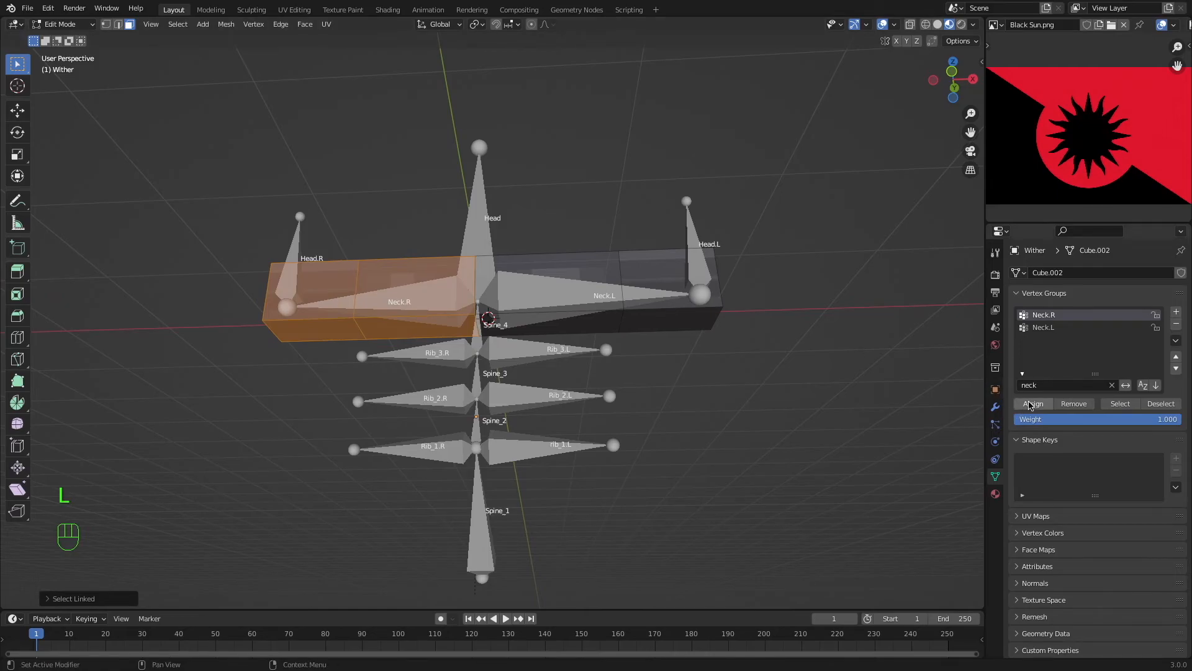
pyautogui.click(1031, 404)
pyautogui.click(1155, 315)
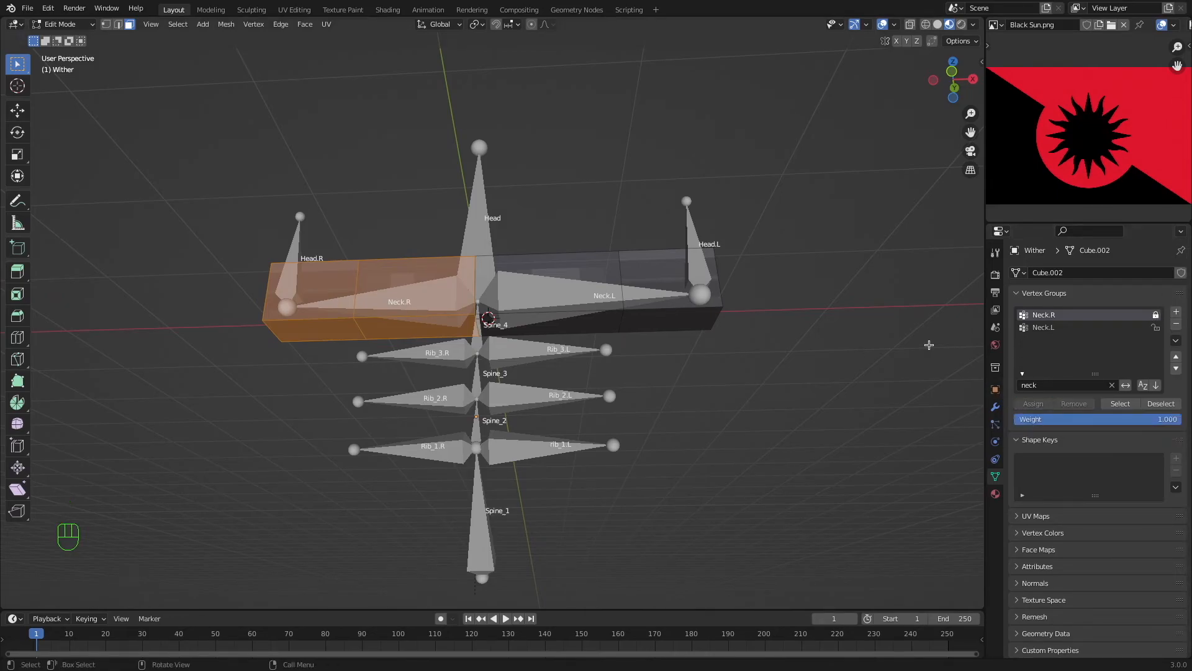
pyautogui.press('h')
# Assign the other crossbar half to the Neck.L vertex group, then lock the group and hide that half.
pyautogui.press('l')
pyautogui.click(1071, 329)
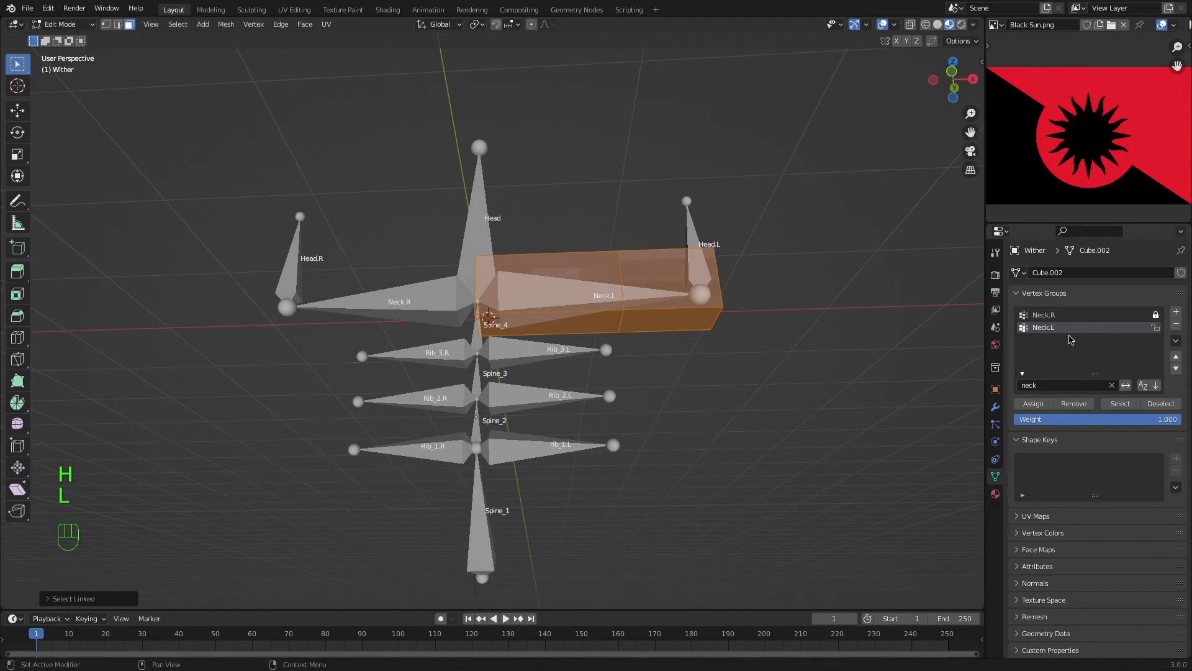
pyautogui.click(1031, 403)
pyautogui.click(1155, 327)
pyautogui.press('h')
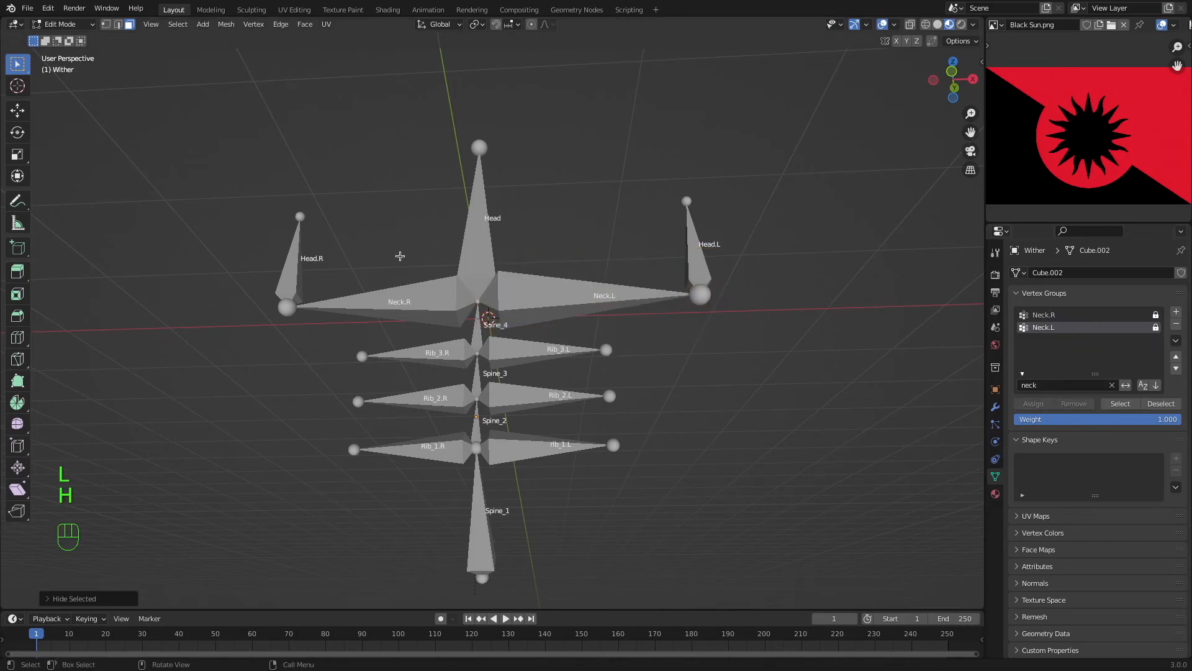
# Reveal all hidden faces, return to Object Mode, select the armature and enter Pose Mode.
pyautogui.hotkey('alt', 'h')
pyautogui.click(62, 24)
pyautogui.click(59, 35)
pyautogui.click(483, 257)
pyautogui.click(62, 24)
pyautogui.click(62, 68)
# Test-rotate the Head.R, Head and Head.L bones one by one, undoing each rotation.
pyautogui.click(285, 273)
pyautogui.press('r')
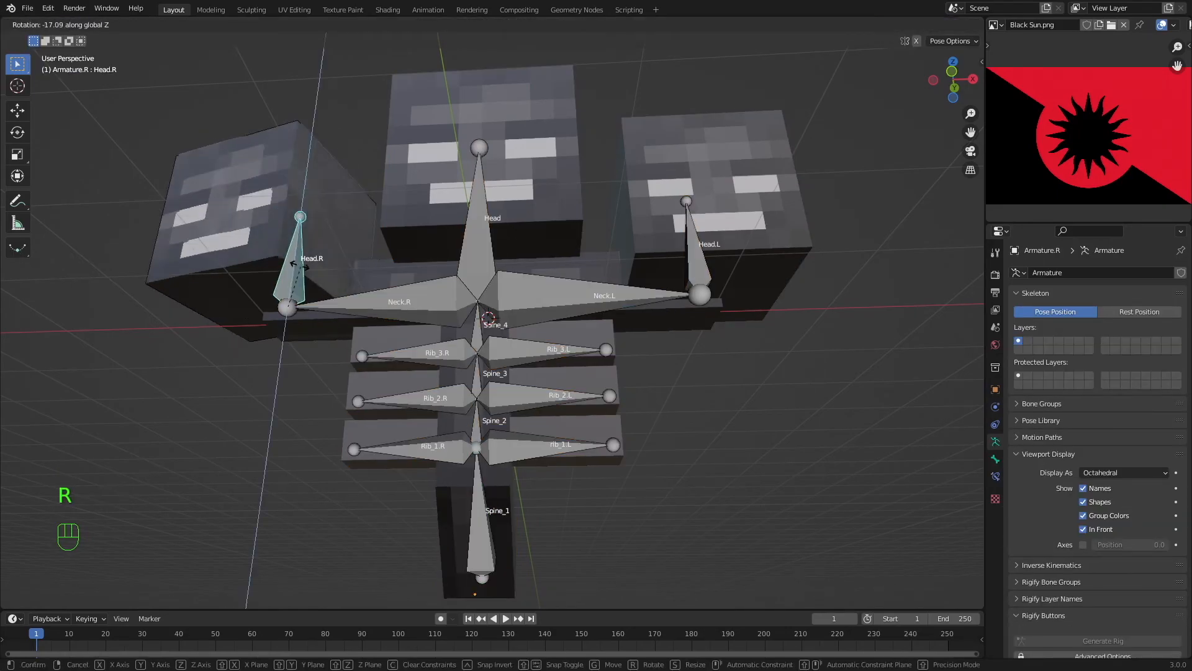
pyautogui.press('super+z')
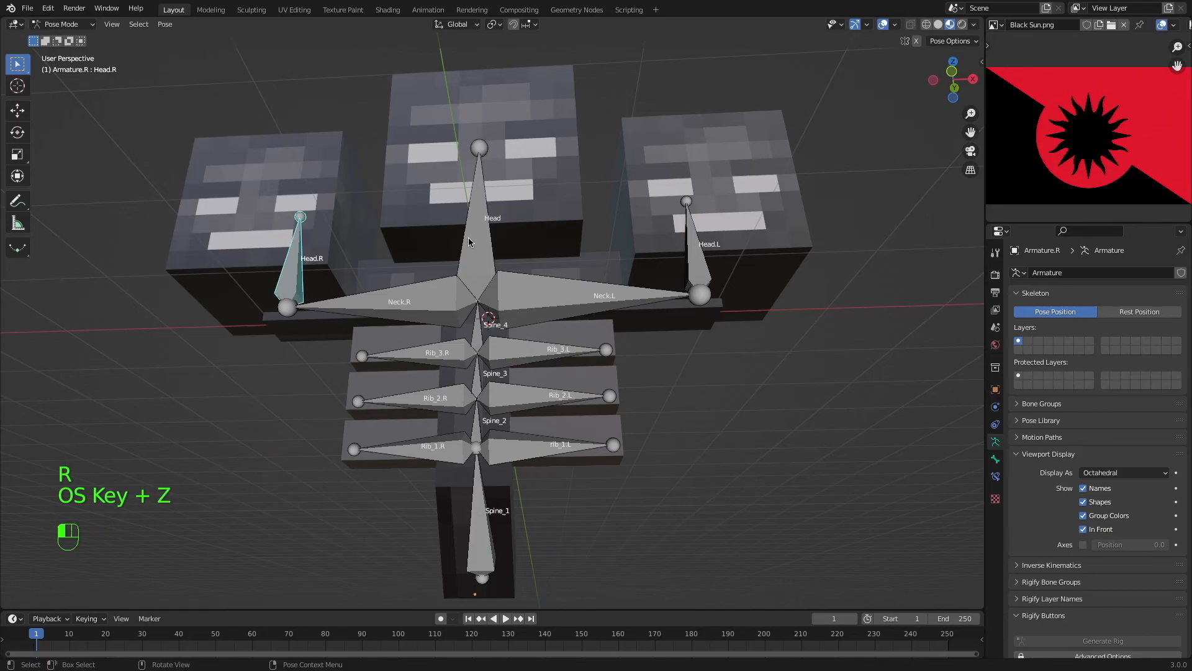
pyautogui.click(469, 242)
pyautogui.press('r')
pyautogui.press('super+z')
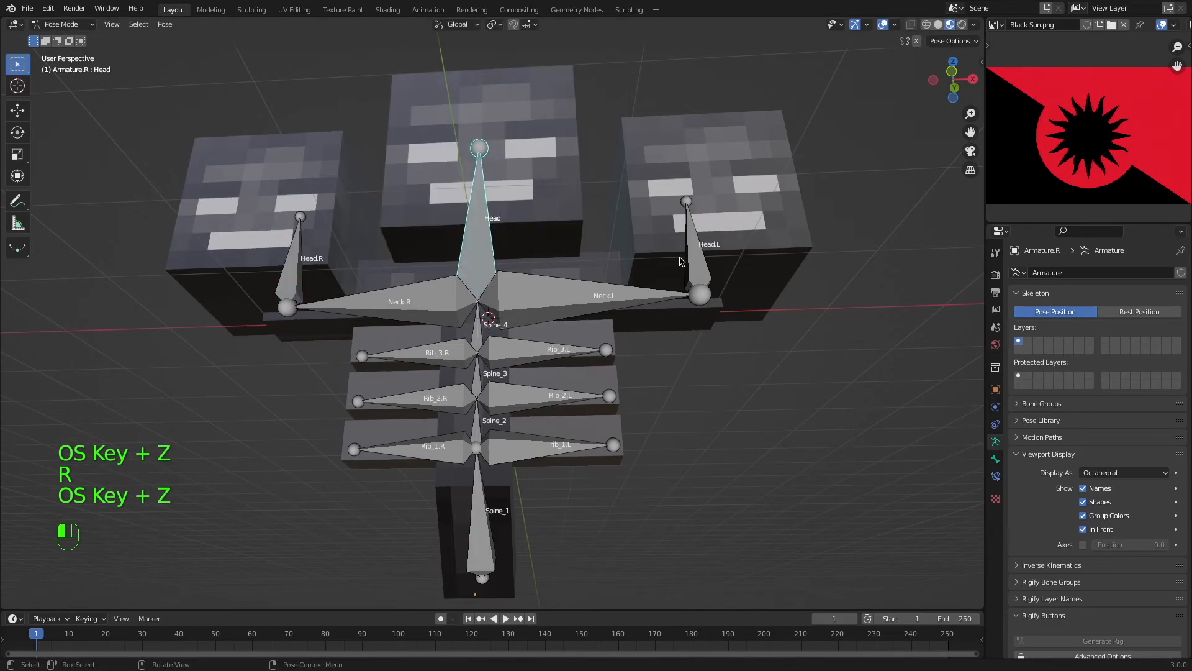
pyautogui.click(681, 261)
pyautogui.press('r')
pyautogui.press('super+z')
# Test-rotate the Neck.L and Neck.R bones, undoing each rotation.
pyautogui.click(633, 298)
pyautogui.press('r')
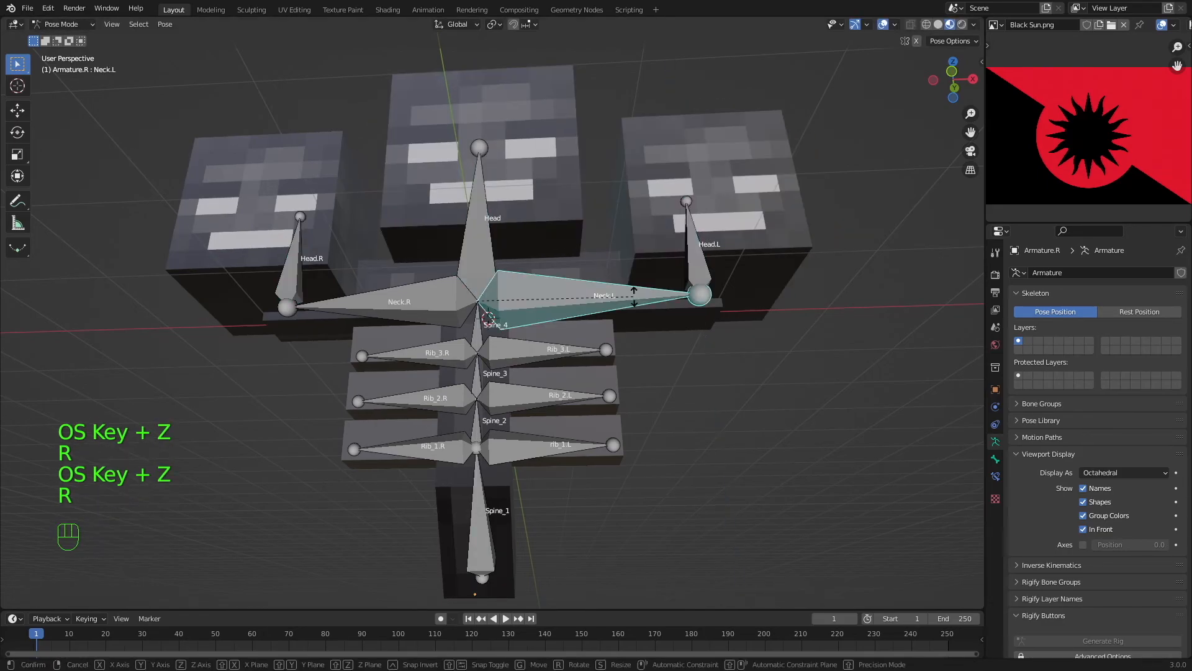
pyautogui.click(626, 279)
pyautogui.press('super+z')
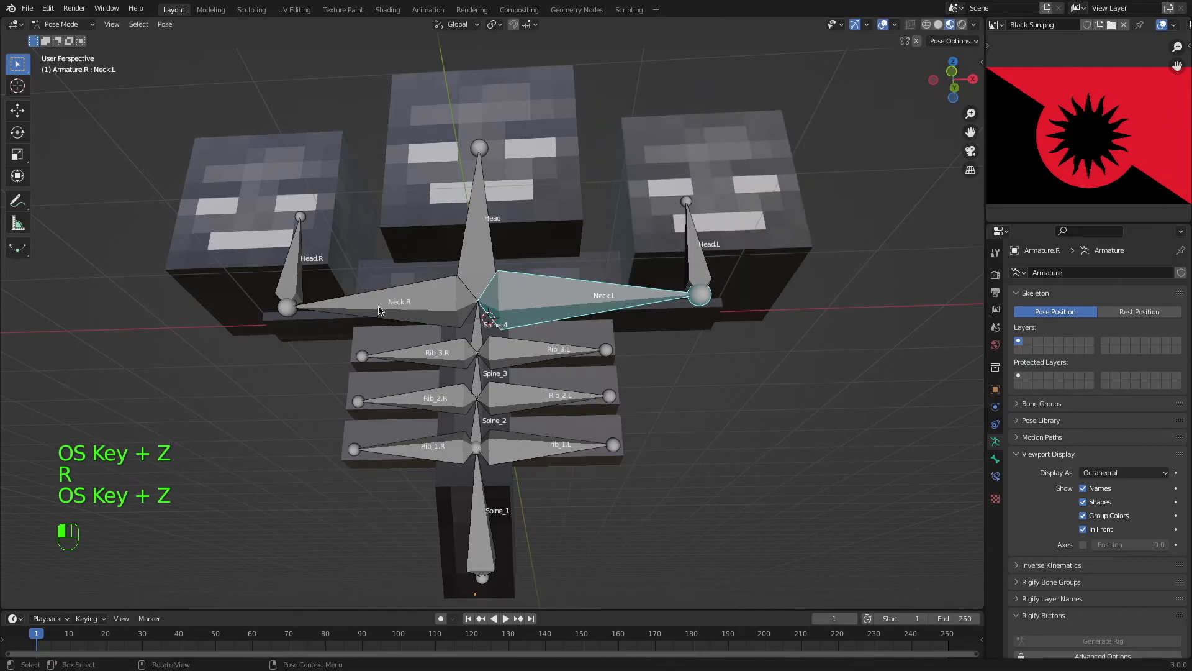
pyautogui.click(380, 309)
pyautogui.press('r')
pyautogui.click(391, 348)
pyautogui.press('super+z')
# Test-rotate the Rib_3.R and Rib_2.R bones, undoing each rotation.
pyautogui.click(399, 359)
pyautogui.press('r')
pyautogui.click(396, 343)
pyautogui.press('super+z')
pyautogui.click(401, 398)
pyautogui.press('r')
pyautogui.click(403, 395)
pyautogui.press('super+z')
# Test-rotate the Rib_2.L, Rib_3.L and rib_1.L bones, undoing each rotation.
pyautogui.click(546, 398)
pyautogui.press('r')
pyautogui.click(549, 388)
pyautogui.press('super+z')
pyautogui.click(552, 354)
pyautogui.press('r')
pyautogui.click(552, 346)
pyautogui.press('super+z')
pyautogui.click(565, 447)
pyautogui.press('r')
pyautogui.click(561, 438)
pyautogui.press('super+z')
# Test-rotate the Rib_1.R bone and the Rib_2.R bone again, undoing each rotation.
pyautogui.click(434, 445)
pyautogui.press('r')
pyautogui.click(423, 454)
pyautogui.press('super+z')
pyautogui.click(414, 402)
pyautogui.press('r')
pyautogui.click(416, 386)
pyautogui.press('super+z')
# Rotate the Spine_1 bone to test how the whole Wither follows it.
pyautogui.click(497, 508)
pyautogui.press('r')
pyautogui.click(430, 515)
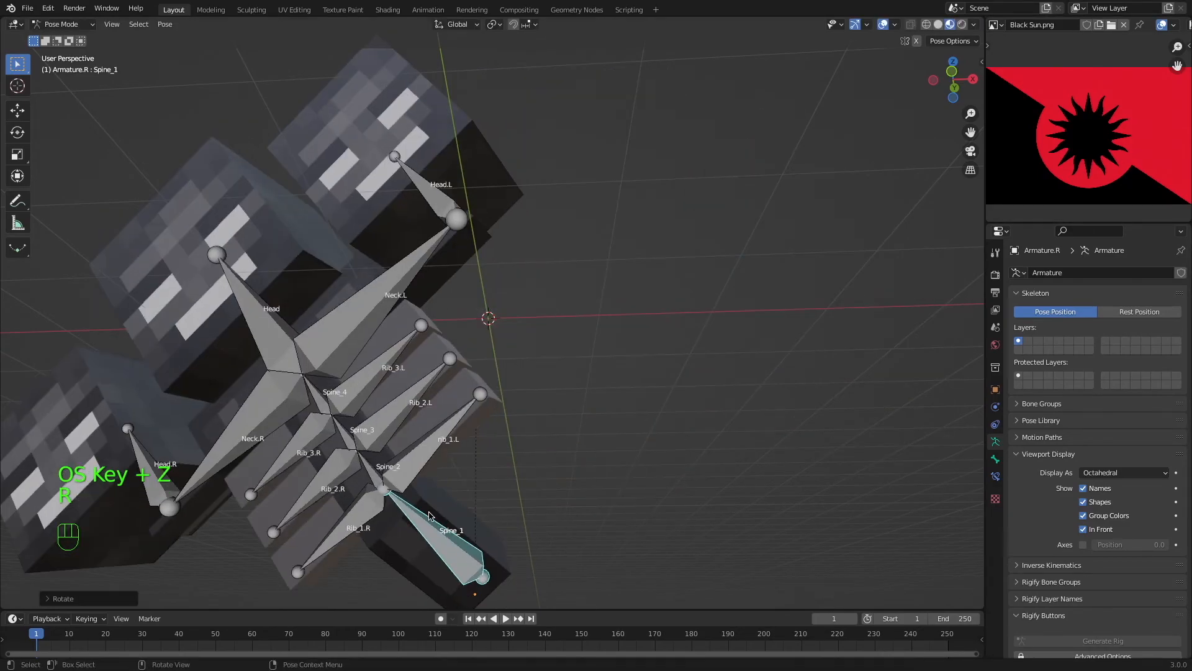
# Undo the Spine_1 rotation and test-rotate the Spine_2 bone, undoing that rotation as well.
pyautogui.press('super+z')
pyautogui.click(472, 427)
pyautogui.press('r')
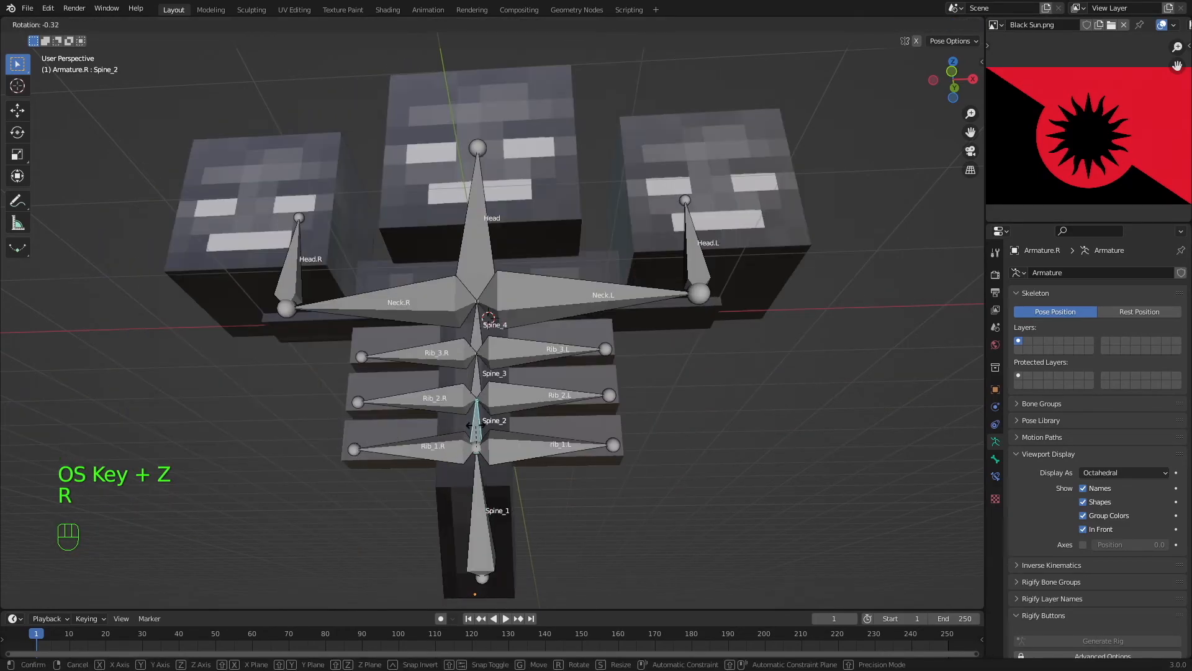
pyautogui.click(491, 395)
pyautogui.press('super+z')
# Test-rotate the Spine_3 and Spine_4 bones, undoing each rotation.
pyautogui.click(475, 400)
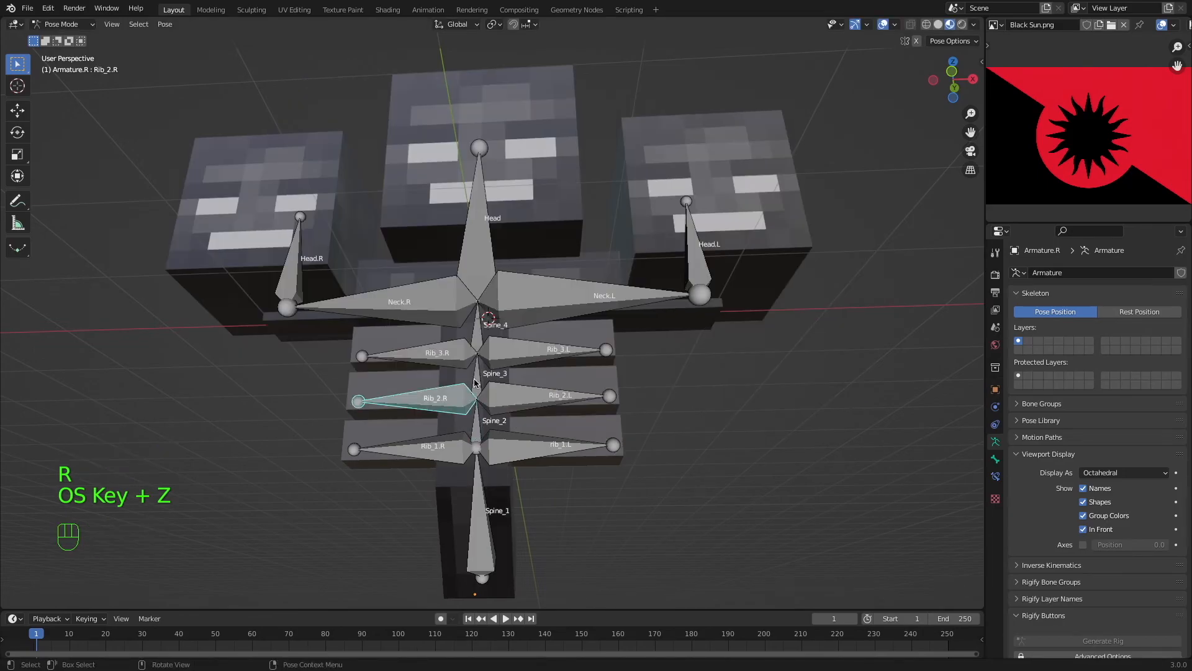
pyautogui.click(474, 384)
pyautogui.press('r')
pyautogui.click(498, 376)
pyautogui.press('super+z')
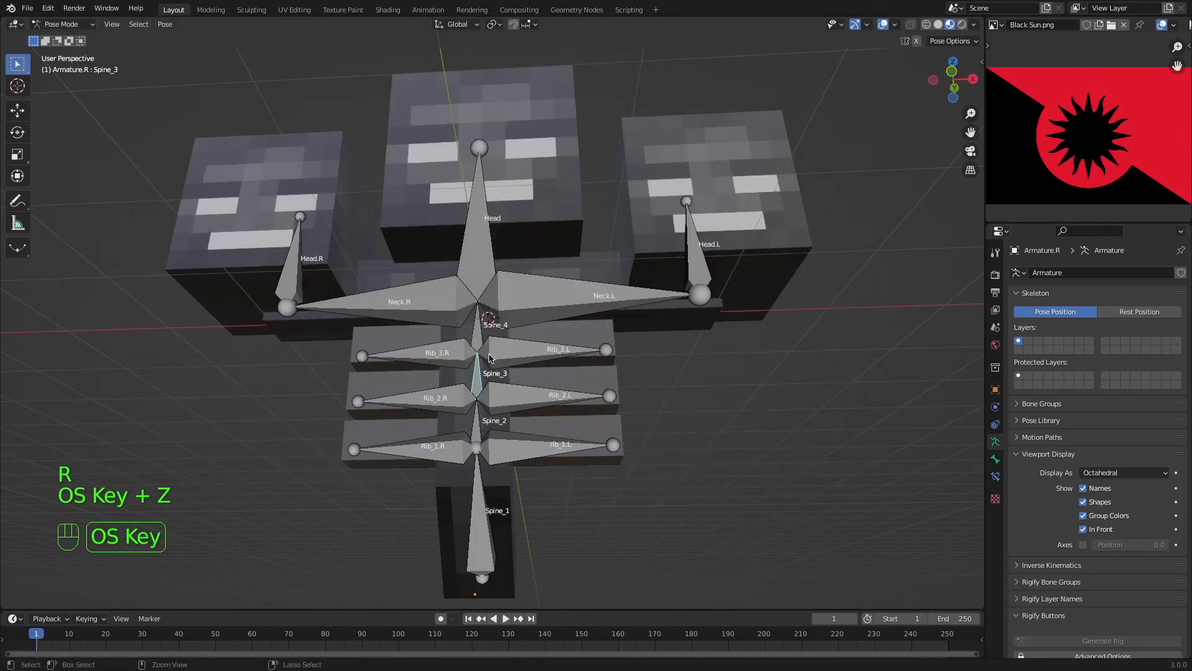
pyautogui.click(470, 328)
pyautogui.click(472, 325)
pyautogui.press('r')
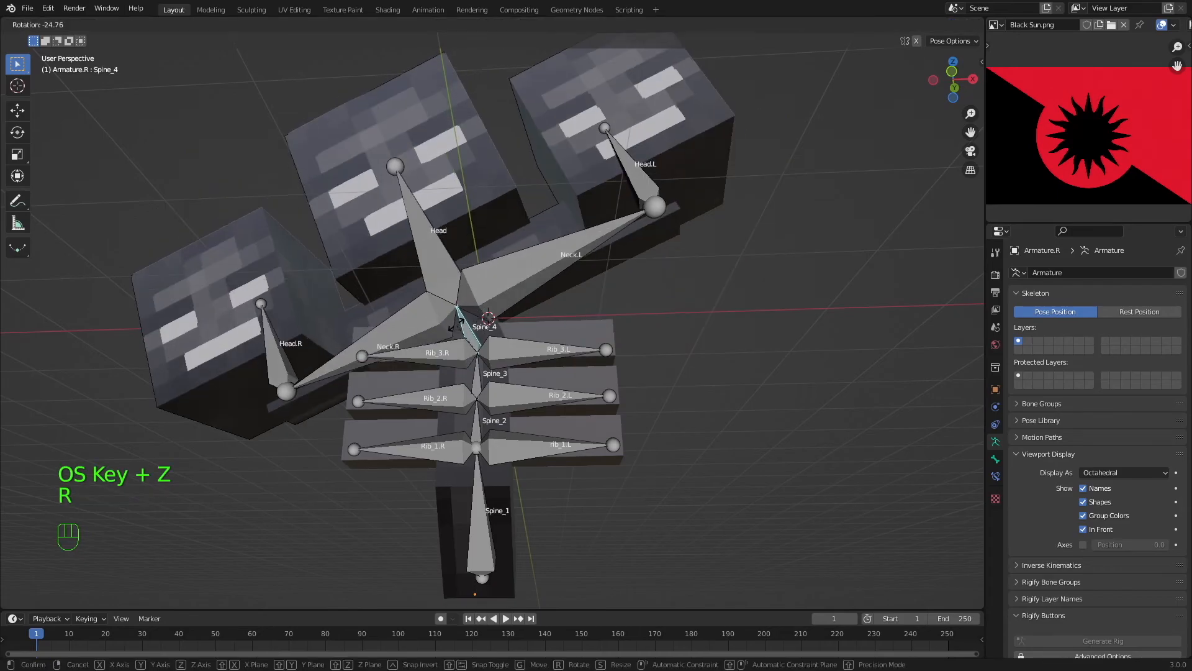
pyautogui.click(466, 320)
pyautogui.press('super+z')
# Add a Limit Rotation bone constraint to the Head.L bone.
pyautogui.moveTo(545, 242); pyautogui.dragTo(595, 250, button='middle')
pyautogui.click(708, 248)
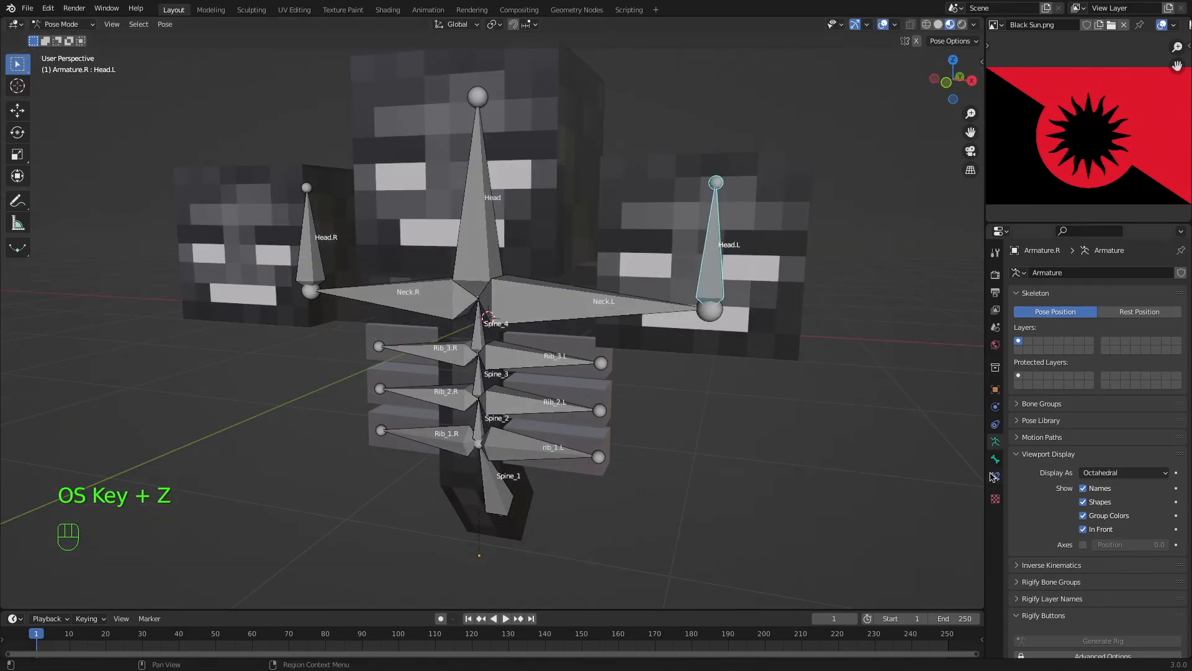
pyautogui.click(994, 477)
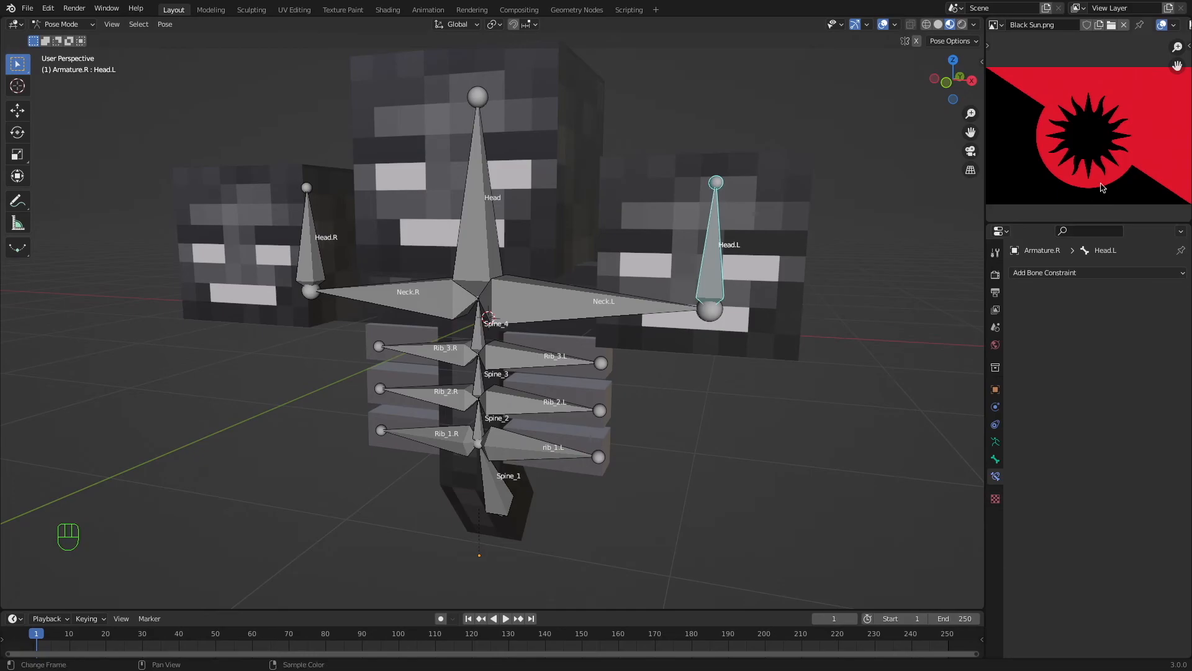
pyautogui.click(1062, 275)
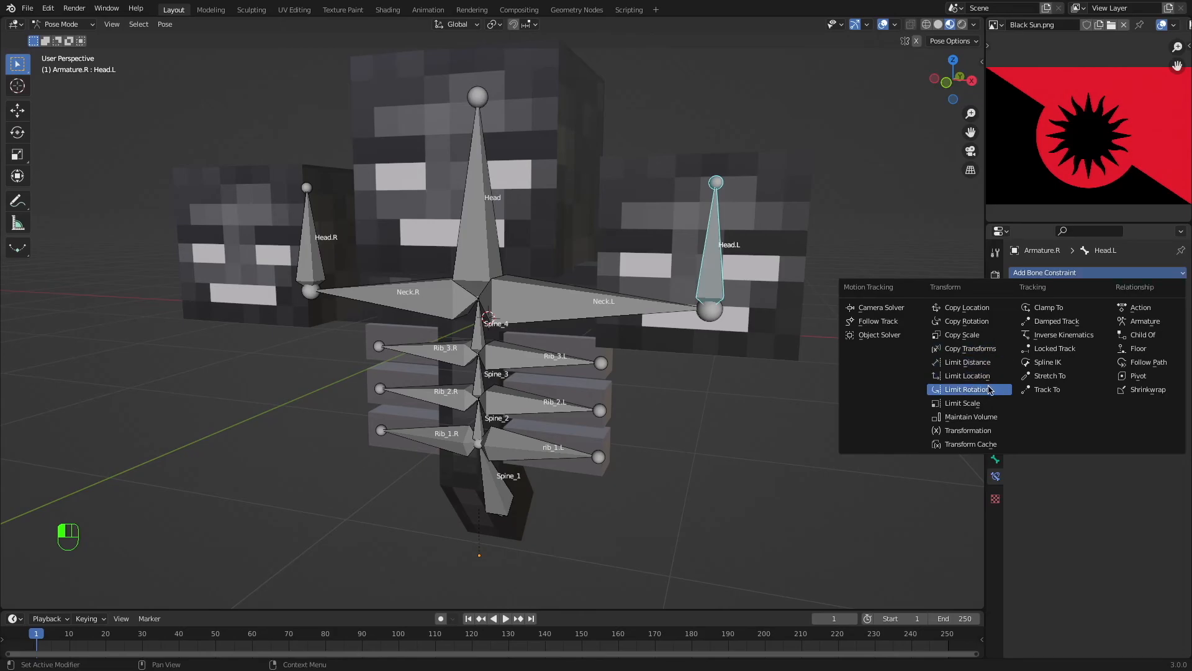
pyautogui.click(967, 390)
# Show the Head.L bone's transform values and test-rotate the bone, undoing each rotation.
pyautogui.moveTo(876, 339); pyautogui.dragTo(902, 315, button='middle')
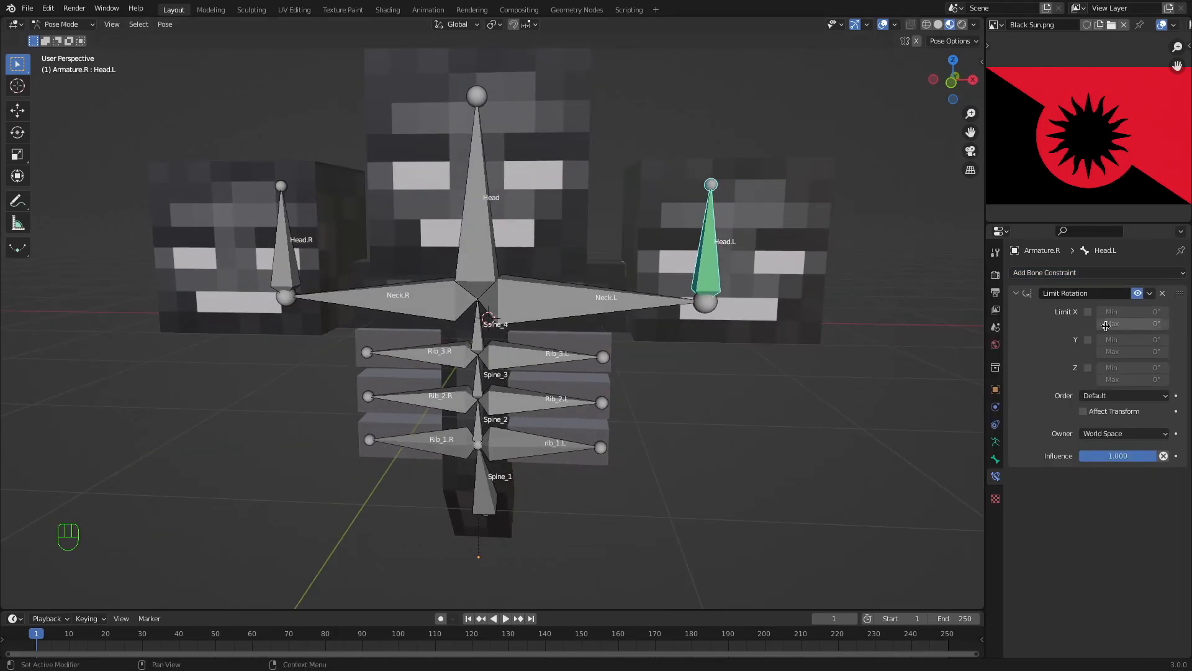
pyautogui.press('r')
pyautogui.press('super+z')
pyautogui.press('n')
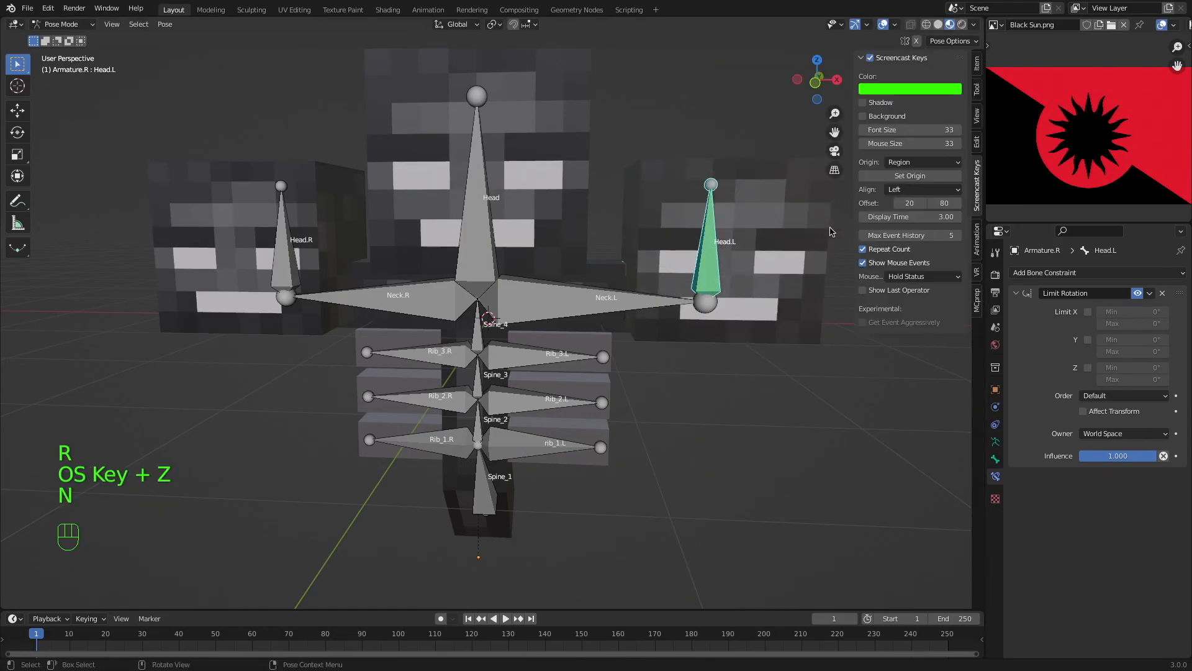
pyautogui.click(977, 63)
pyautogui.press('r')
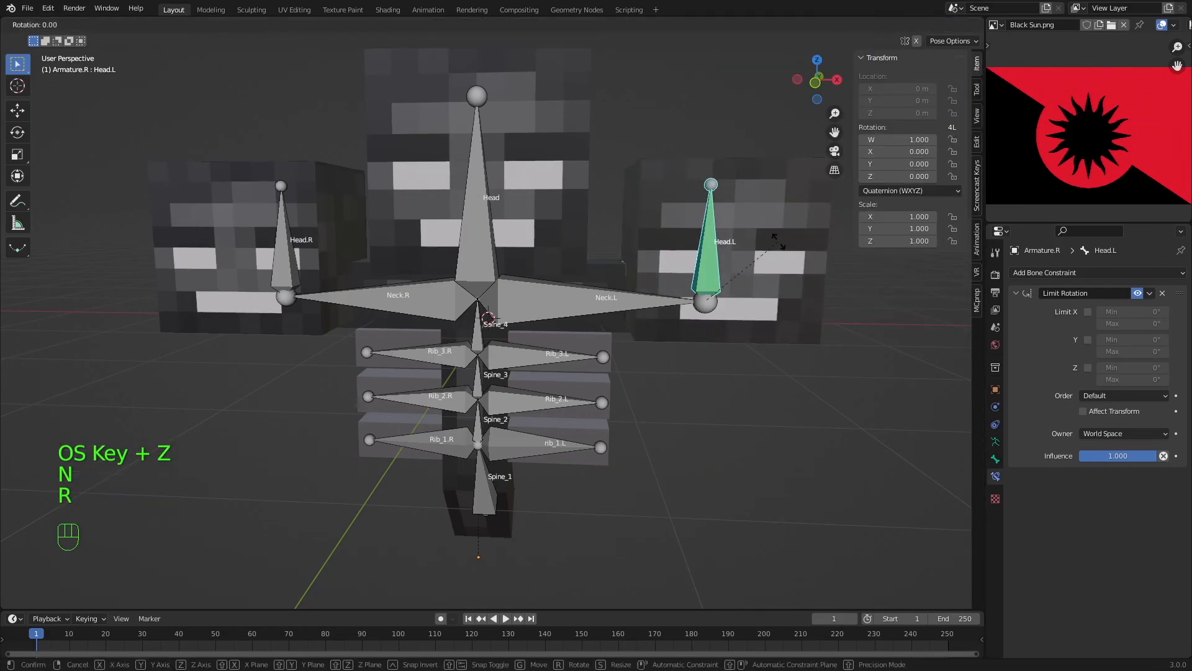
pyautogui.press('z')
pyautogui.click(791, 181)
pyautogui.press('super+z')
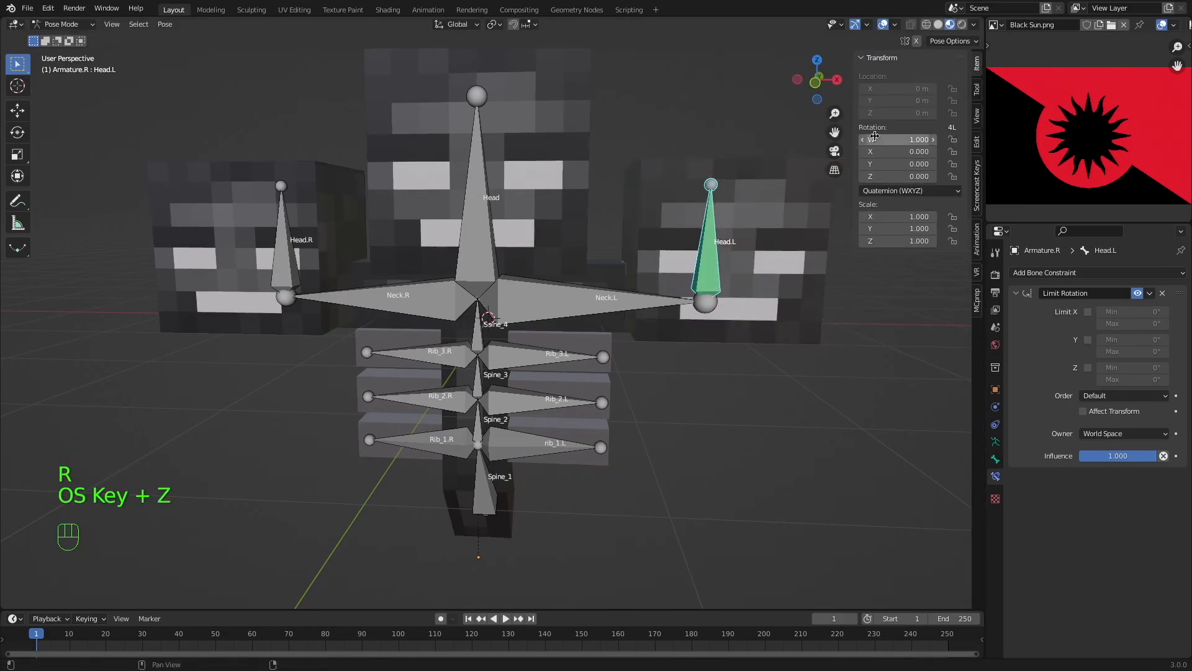
# Set the Head.L bone's rotation mode to XYZ Euler and test-rotate it about global Z, undoing each rotation.
pyautogui.click(885, 192)
pyautogui.click(893, 219)
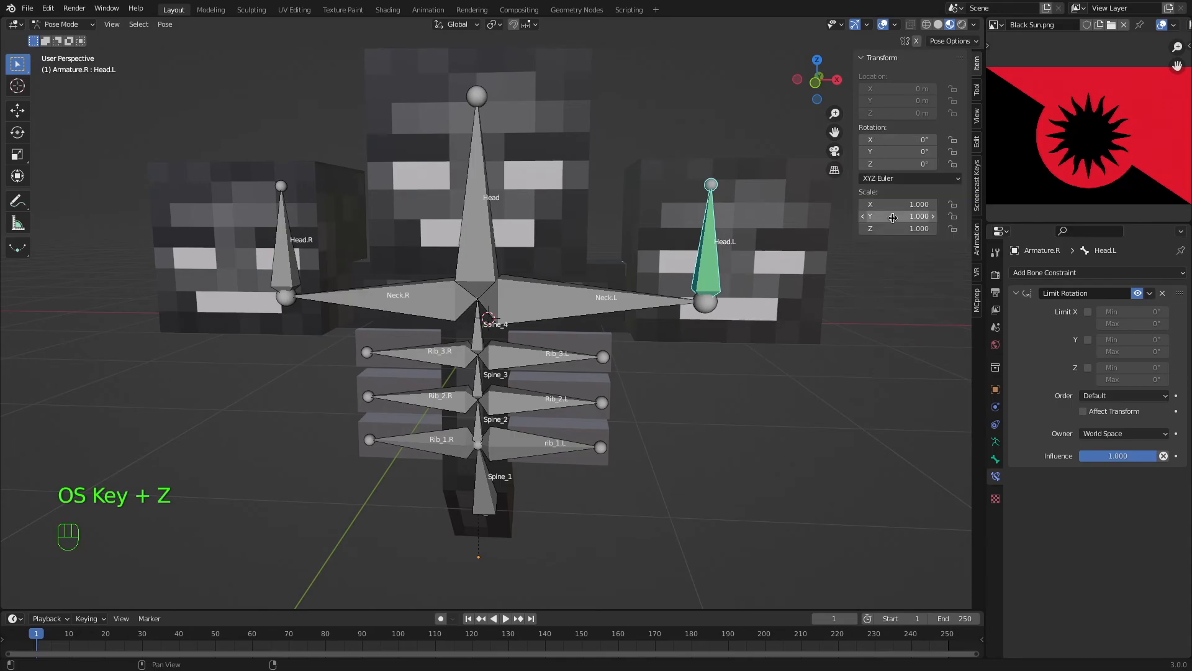
pyautogui.press('r')
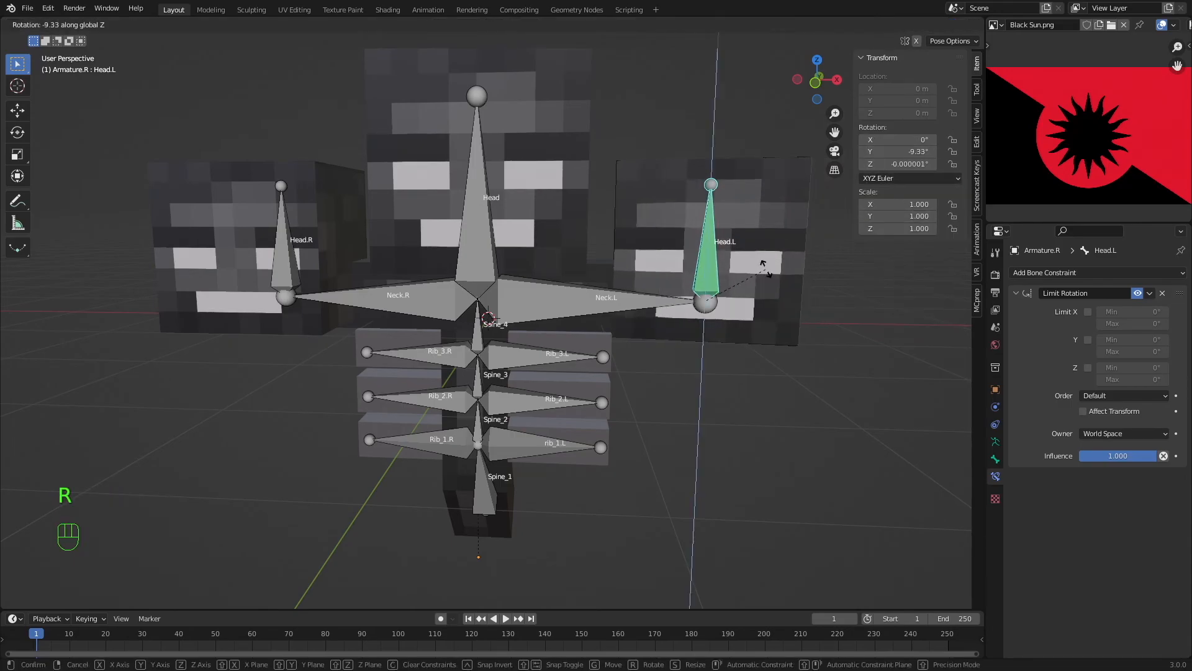
pyautogui.click(725, 264)
pyautogui.press('super+z')
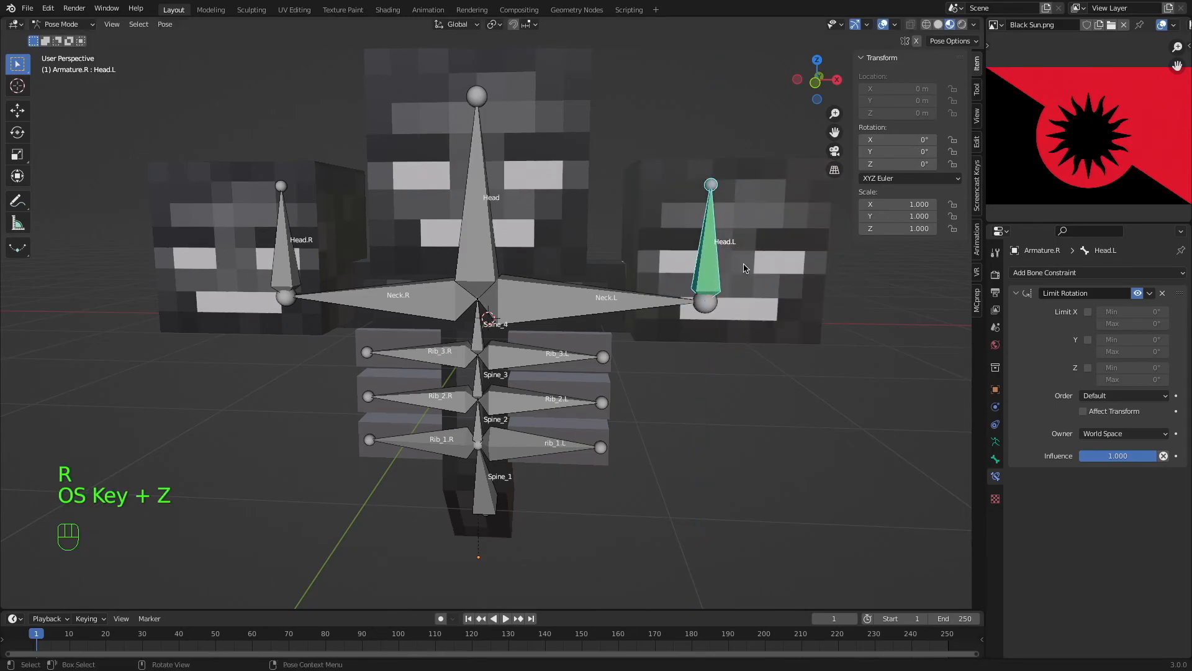
pyautogui.press('r')
pyautogui.press('z')
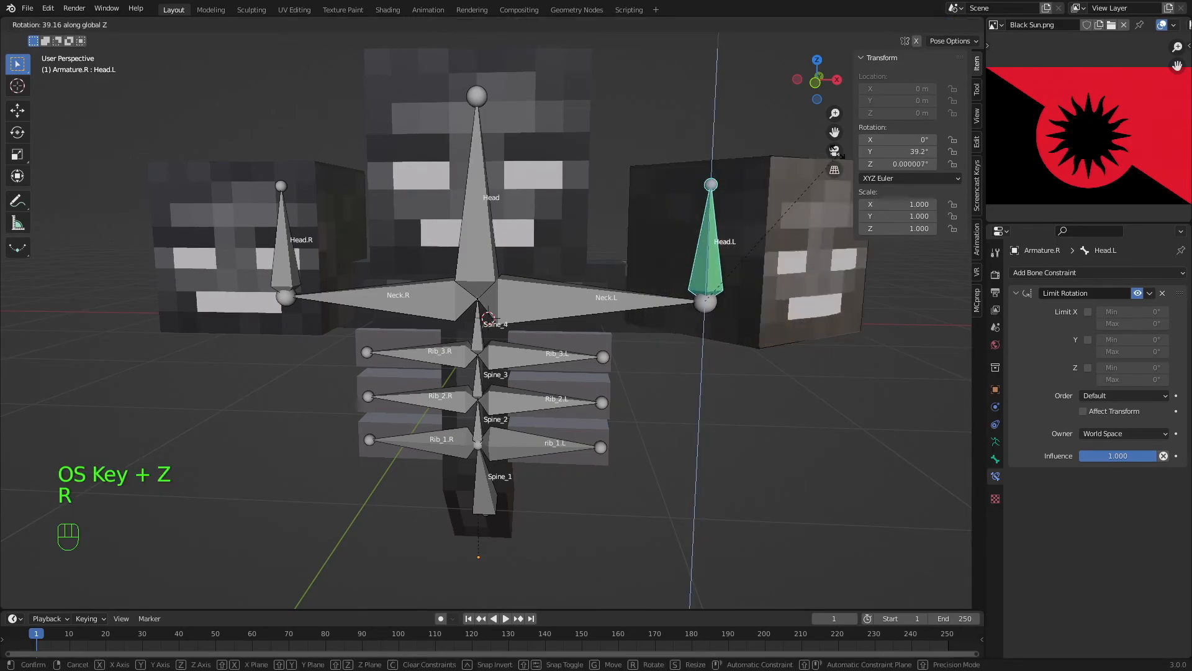
pyautogui.press('super+z')
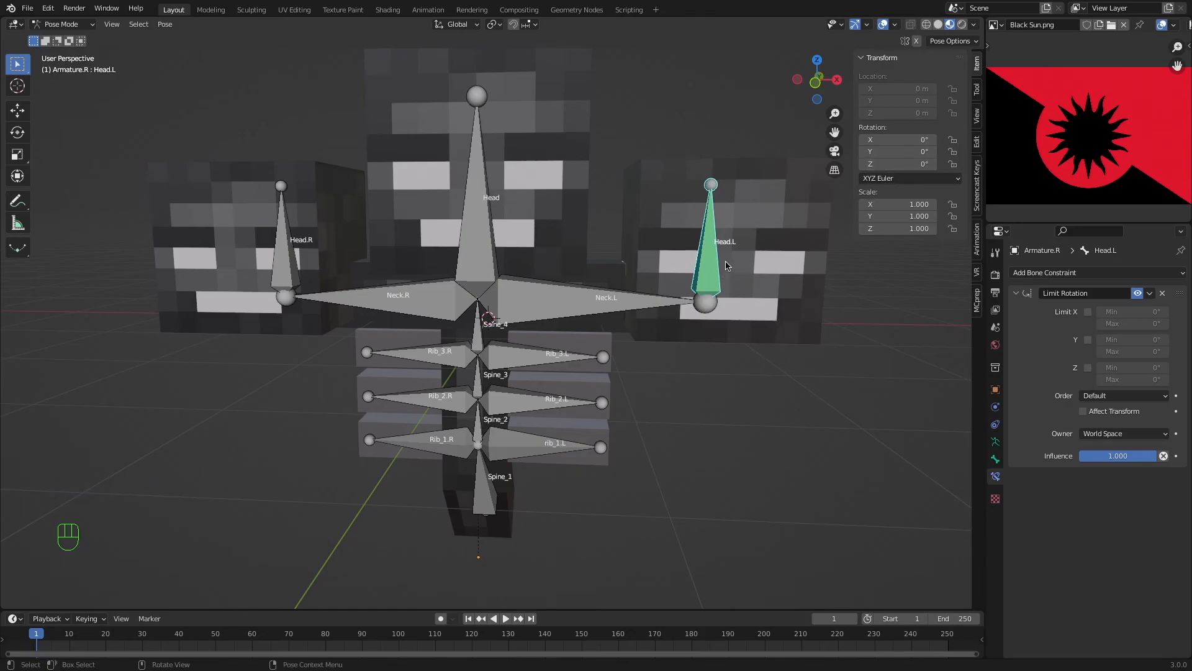
# Rotate the Head.L bone about global Z to a Y rotation of about 36.5° to gauge its sideways turning limit.
pyautogui.moveTo(711, 285); pyautogui.dragTo(703, 304, button='middle')
pyautogui.press('r')
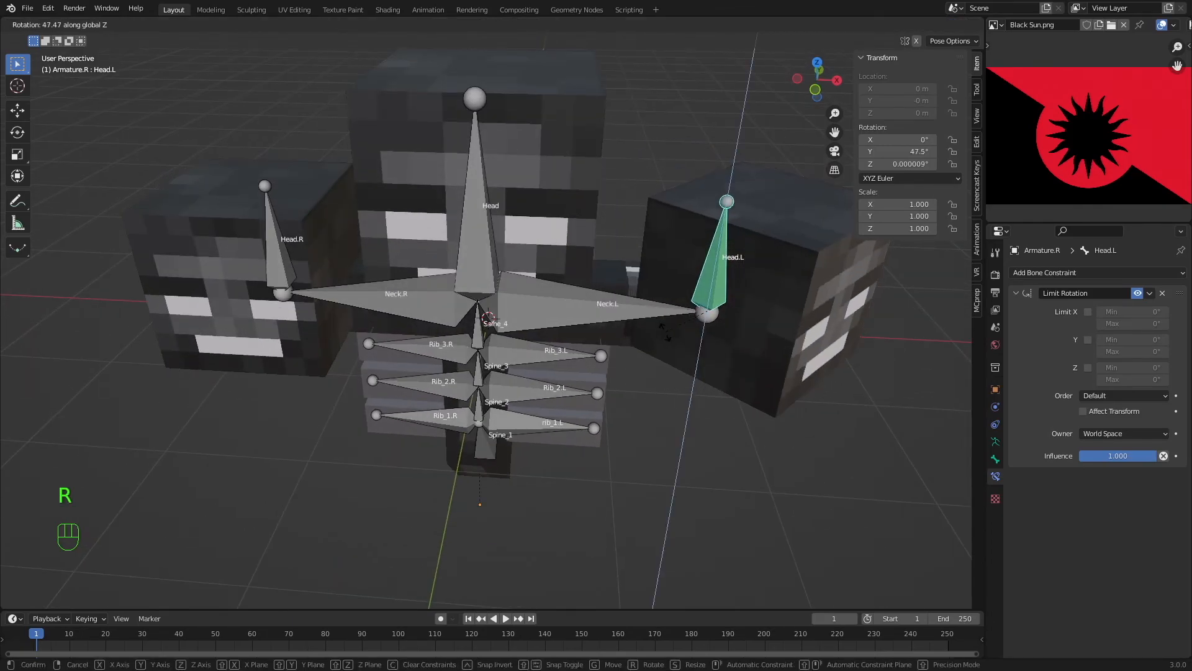
pyautogui.click(667, 334)
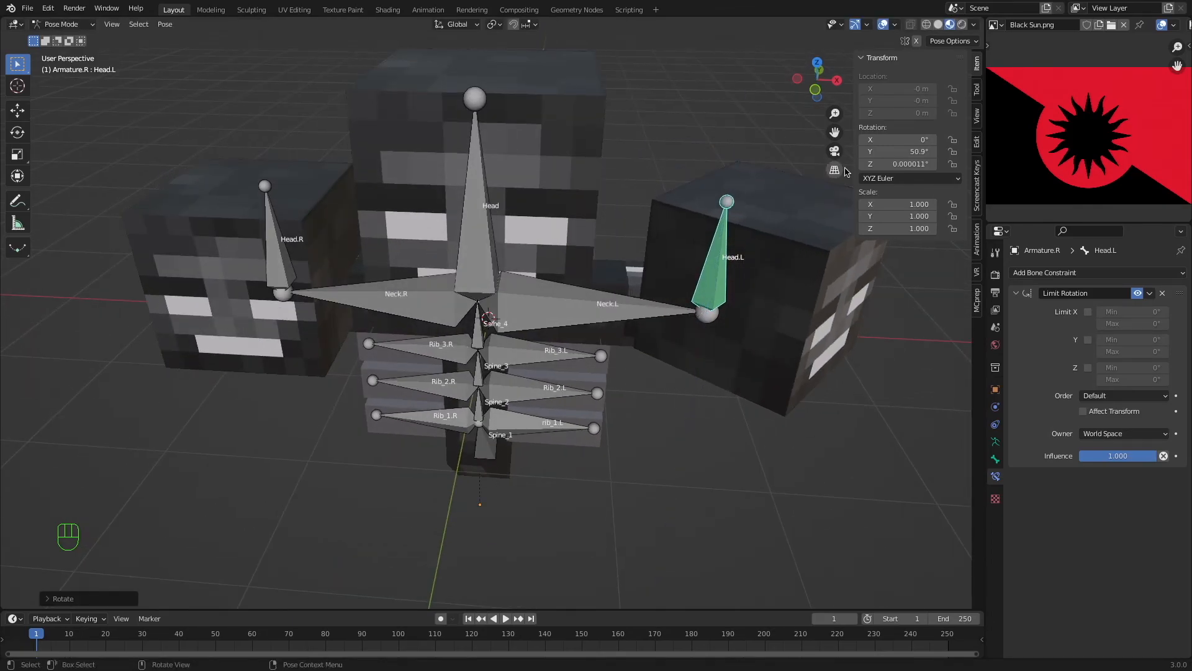
pyautogui.doubleClick(884, 157)
pyautogui.write('36.5')
pyautogui.press('Return')
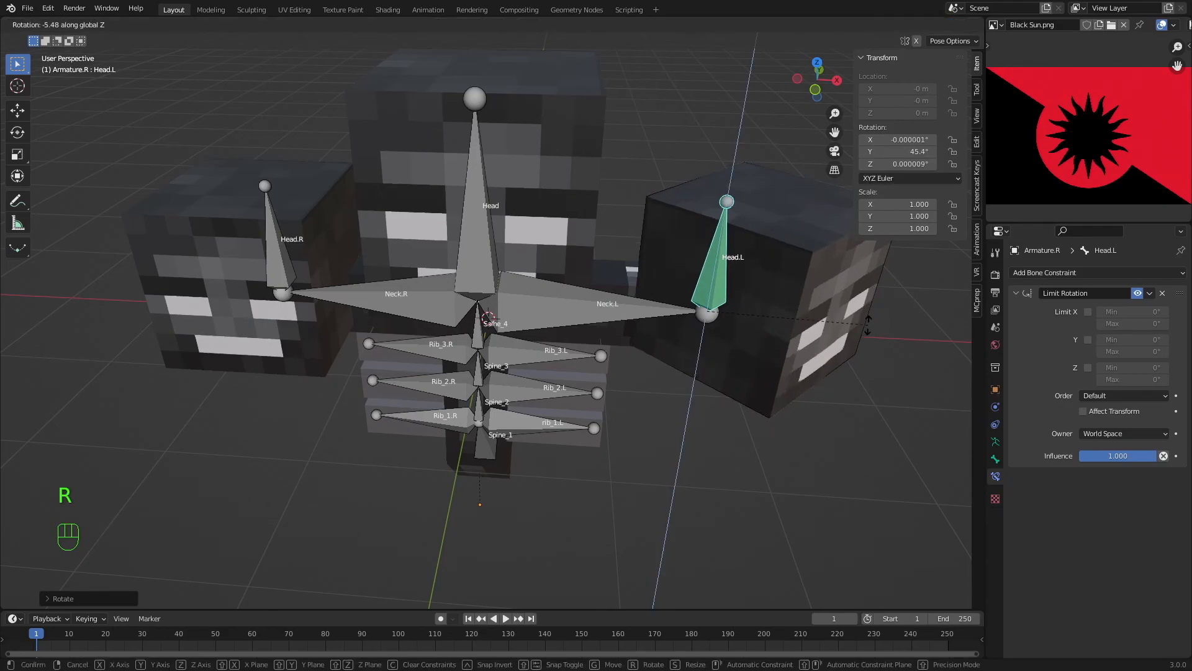
pyautogui.click(894, 153)
pyautogui.hotkey('ctrl', 'c')
pyautogui.click(904, 279)
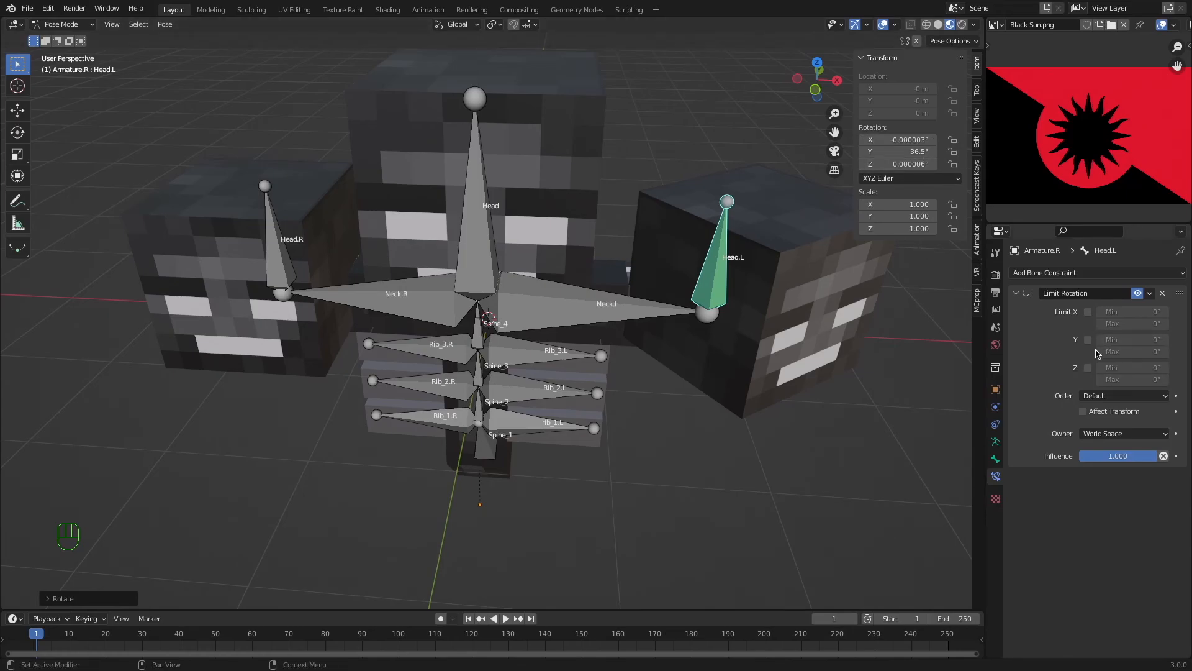
# Set the constraint's Z limits to a minimum of -35° and a maximum of 35°, and clear the Head.L bone's rotation.
pyautogui.click(1137, 377)
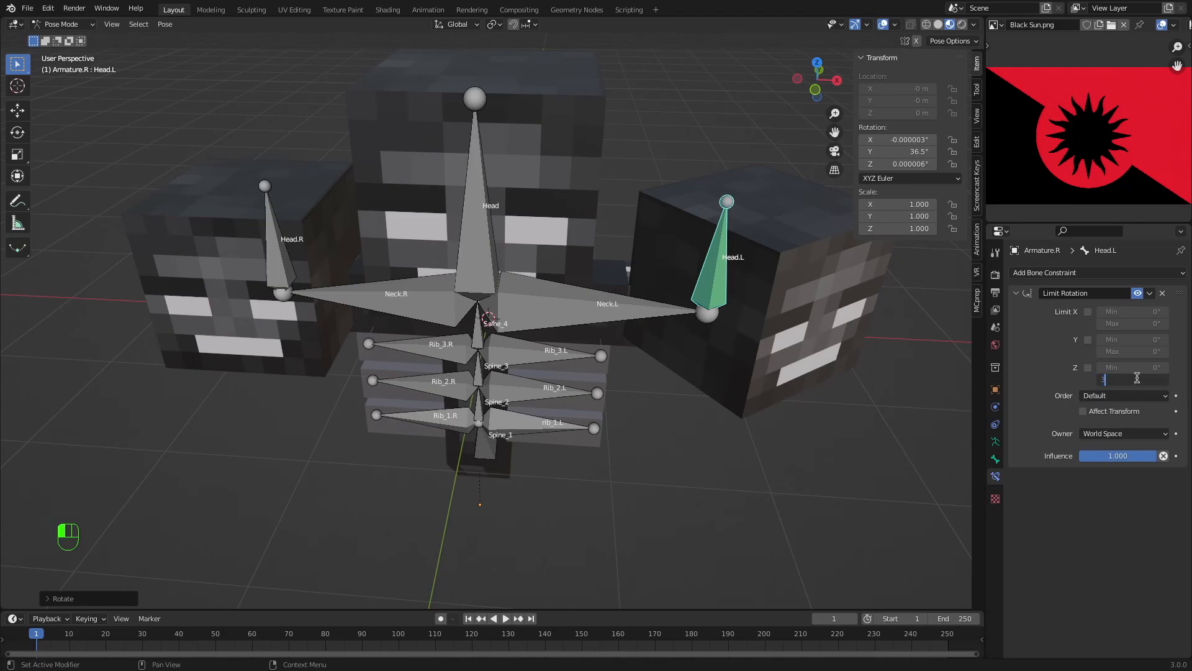
pyautogui.write('35')
pyautogui.press('Return')
pyautogui.click(1135, 367)
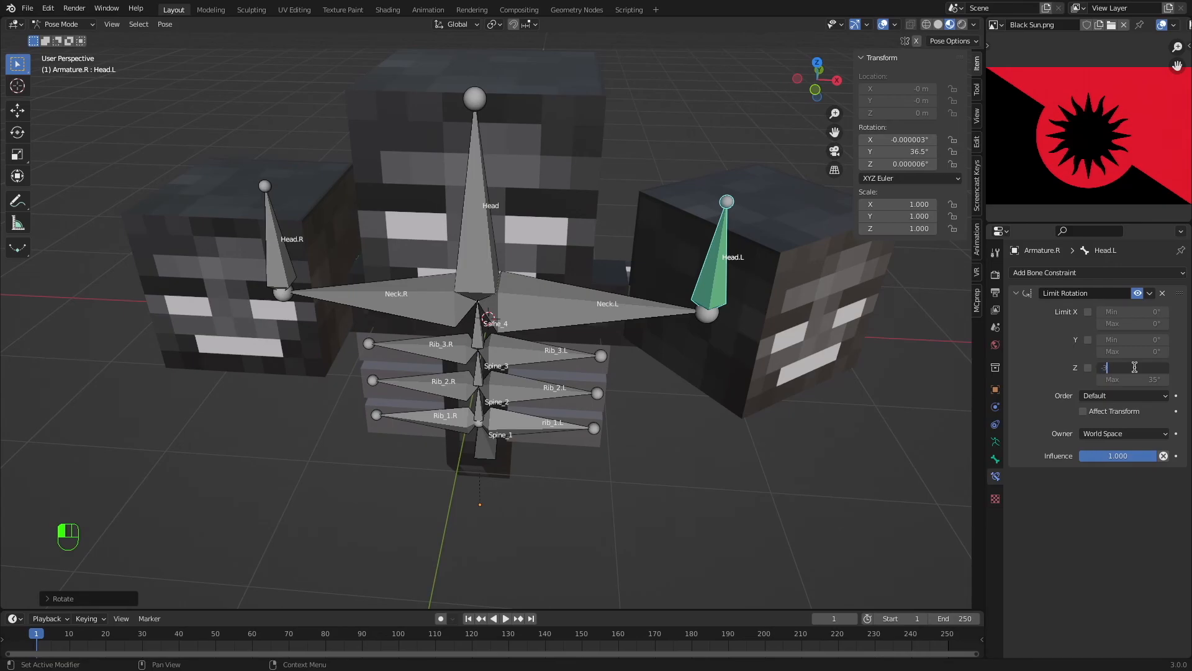
pyautogui.write('-35')
pyautogui.press('Return')
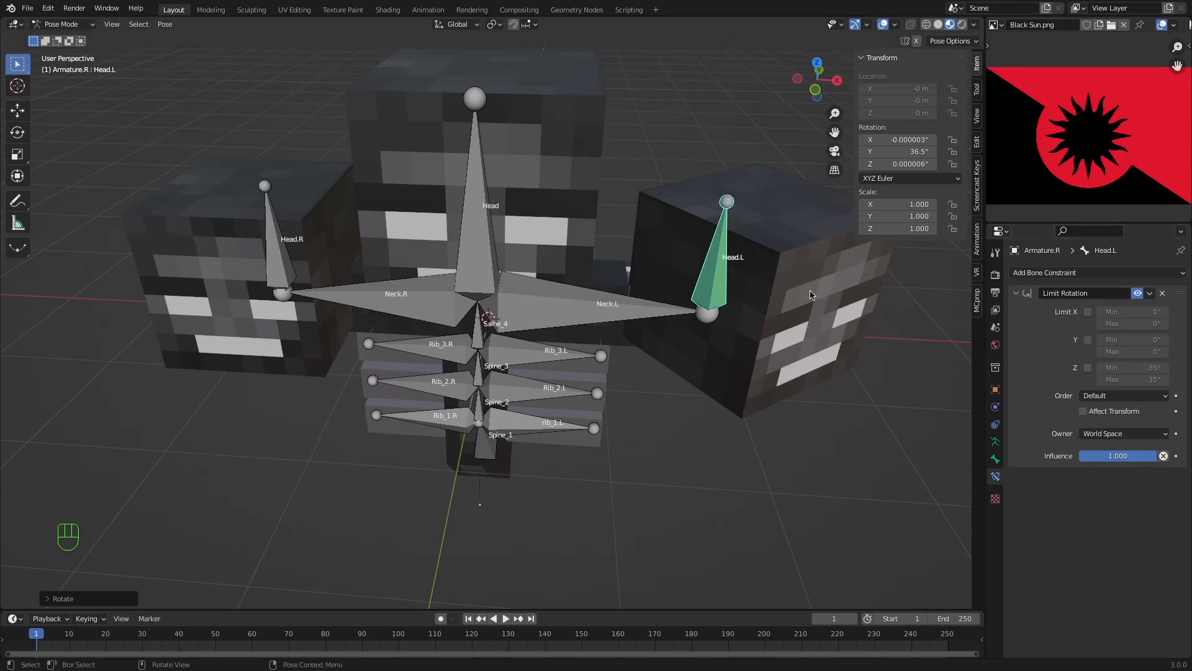
pyautogui.hotkey('alt', 'r')
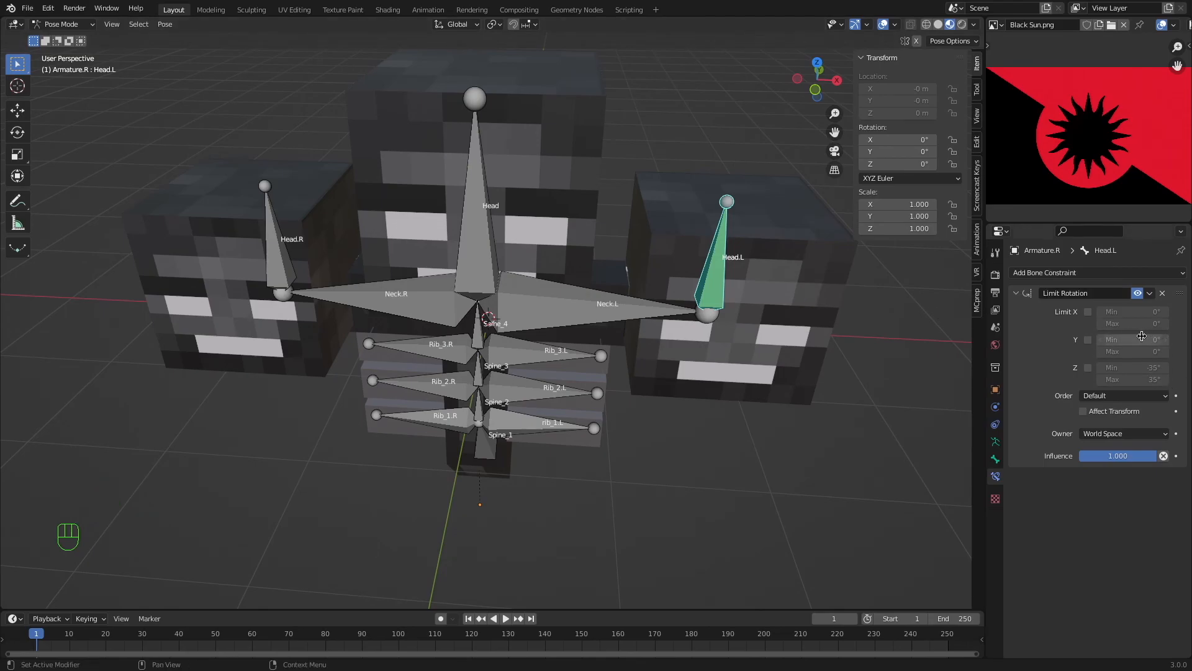
# Test-rotate the Head.L bone about global X to judge its nodding range, and undo the rotation.
pyautogui.moveTo(932, 327); pyautogui.dragTo(763, 320, button='middle')
pyautogui.press('r')
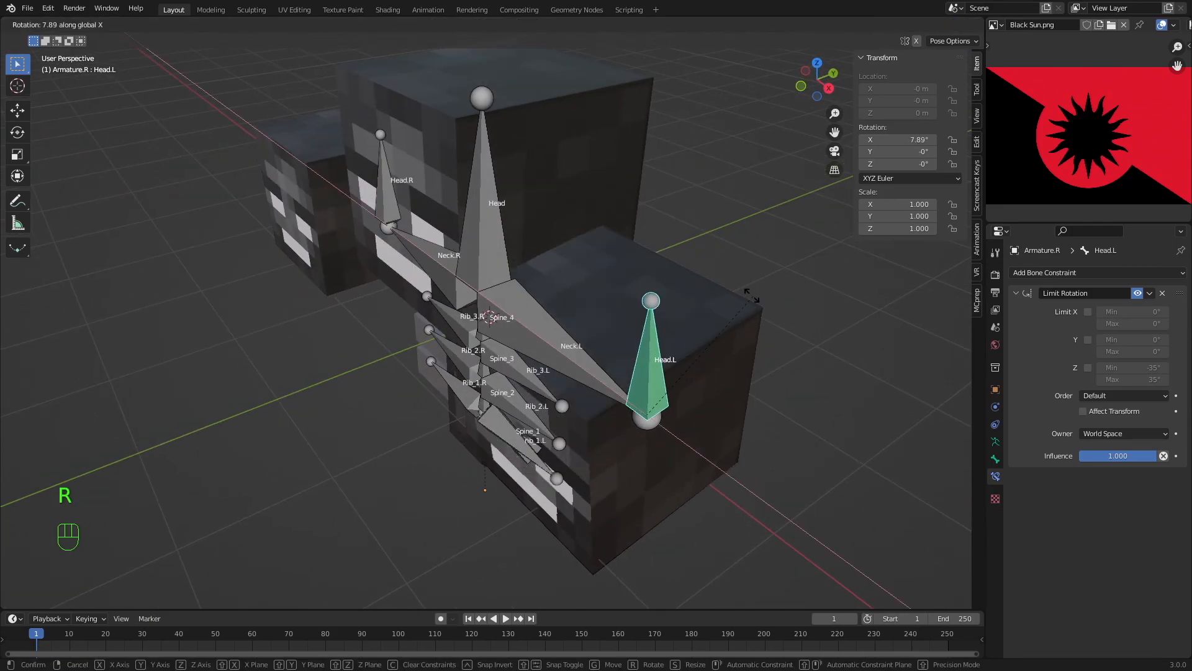
pyautogui.click(680, 320)
pyautogui.press('super+z')
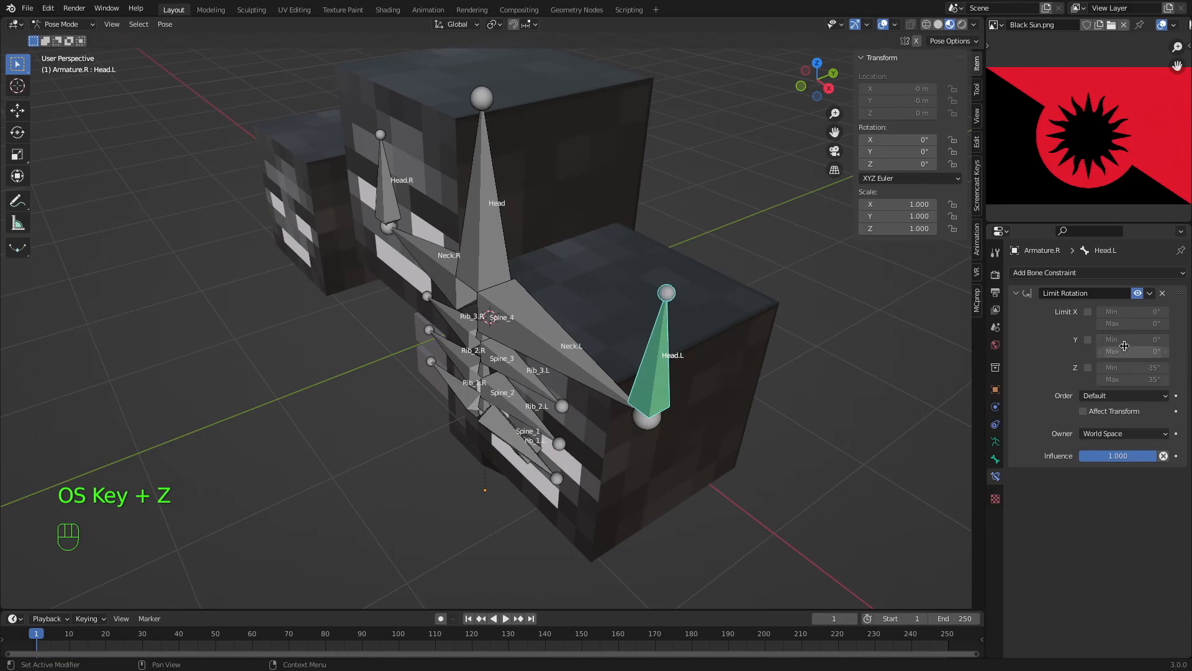
# Set the constraint's X limits to -10° minimum and 30° maximum, and enable the X and Z limits.
pyautogui.click(1133, 310)
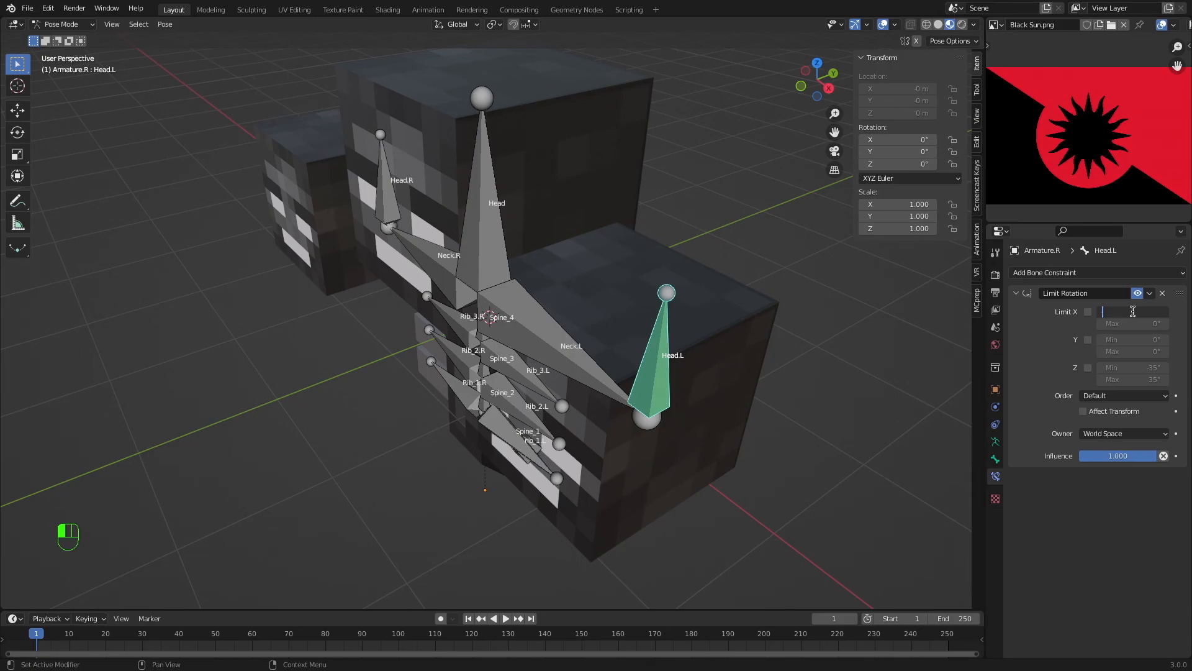
pyautogui.press('Tab')
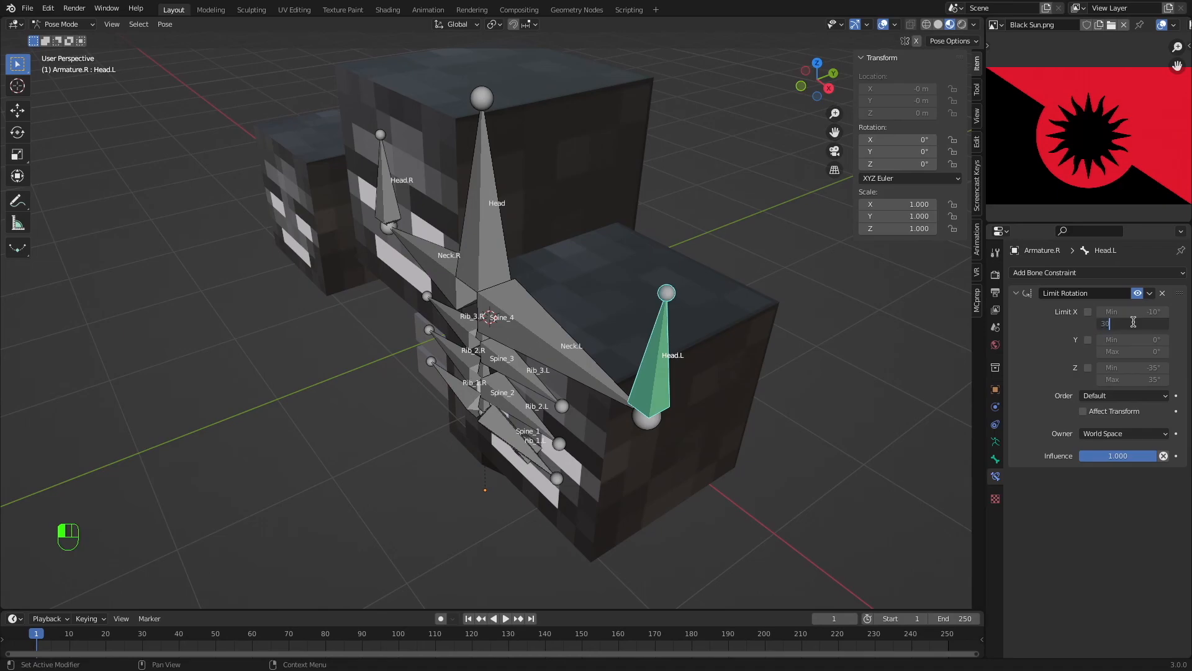
pyautogui.press('Return')
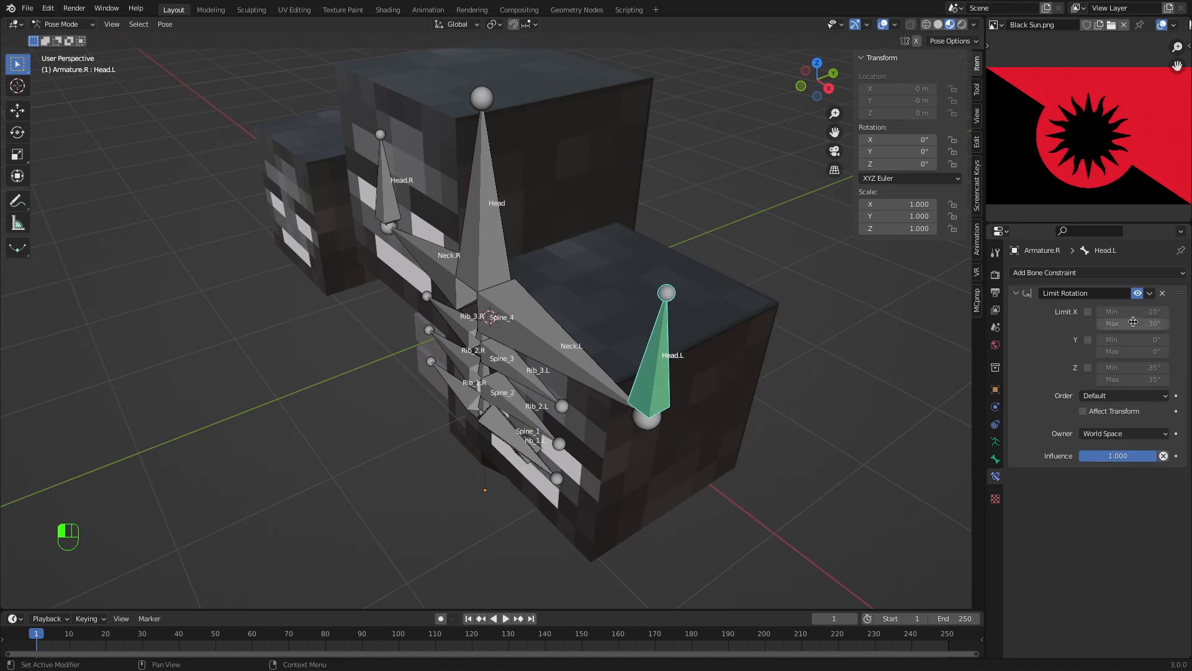
pyautogui.click(1088, 311)
pyautogui.click(1088, 368)
# Clear the Head.L bone's rotation and test-rotate it about global Y in the right orthographic view, undoing the rotation.
pyautogui.moveTo(766, 327); pyautogui.dragTo(735, 298, button='middle')
pyautogui.hotkey('alt', 'r')
pyautogui.moveTo(829, 229); pyautogui.dragTo(817, 234, button='middle')
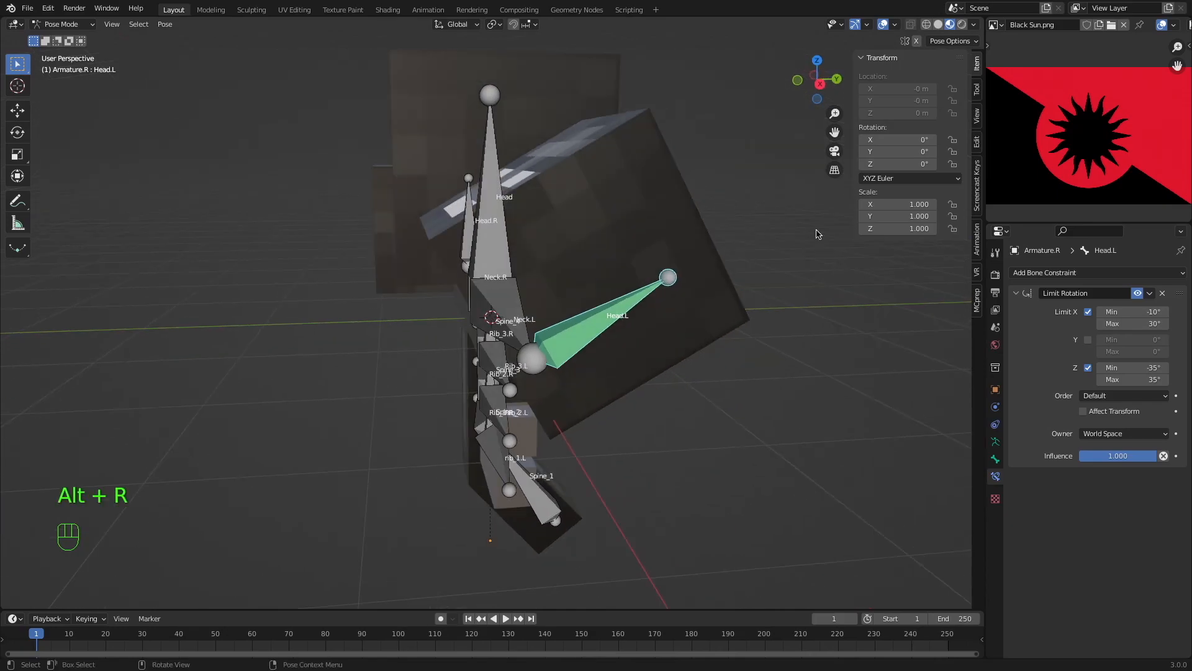
pyautogui.click(820, 83)
pyautogui.press('r')
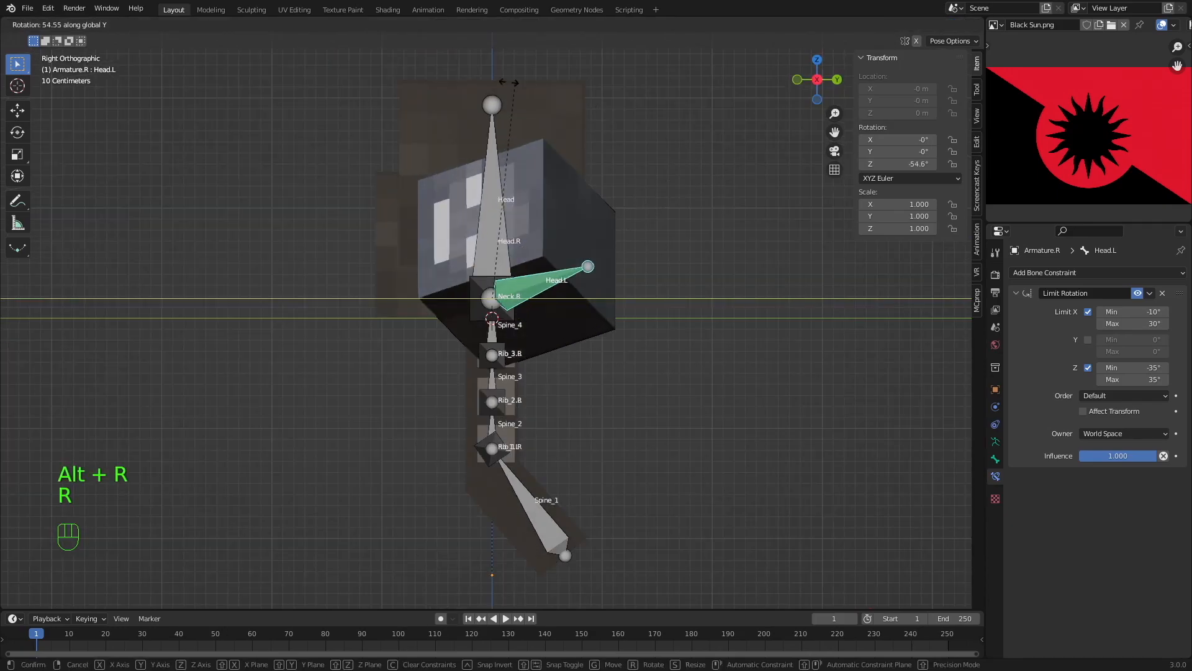
pyautogui.press('super+z')
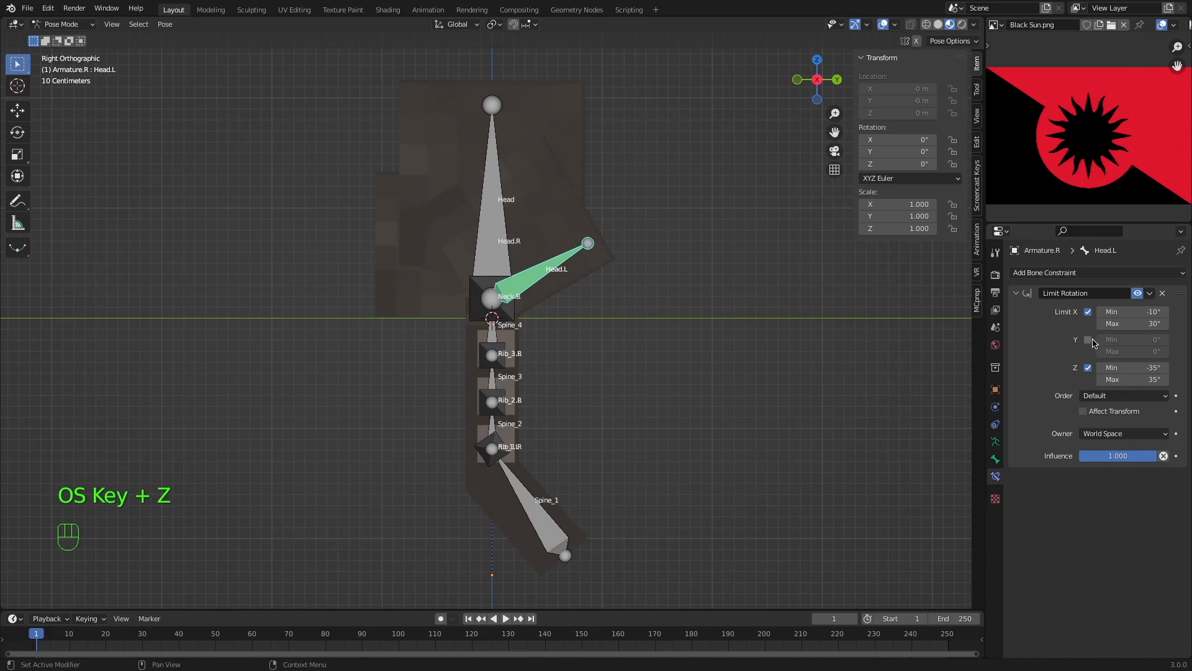
# Disable the constraint's X limit, keeping the Z limit enabled, and test-rotate the Head.L bone, undoing the rotation.
pyautogui.click(1088, 368)
pyautogui.click(1088, 368)
pyautogui.click(1087, 312)
pyautogui.press('r')
pyautogui.press('super+z')
# Test-rotate the Head.L bone about global X, undo it, and set the X limit's minimum to 0°.
pyautogui.press('r')
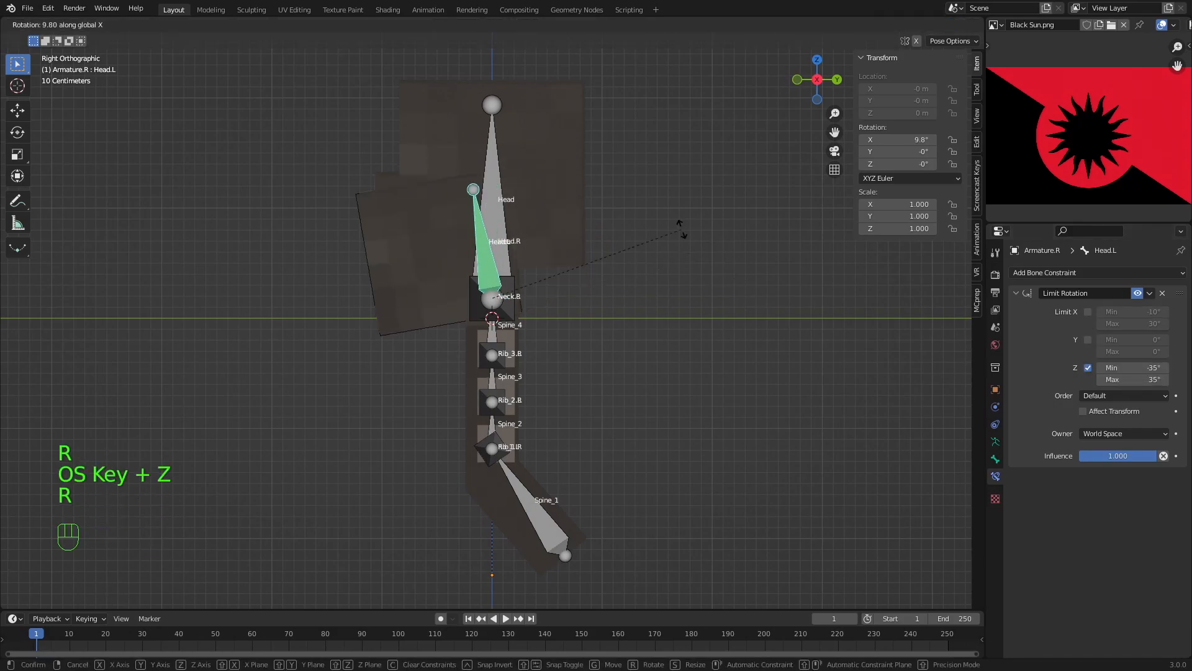
pyautogui.press('super+z')
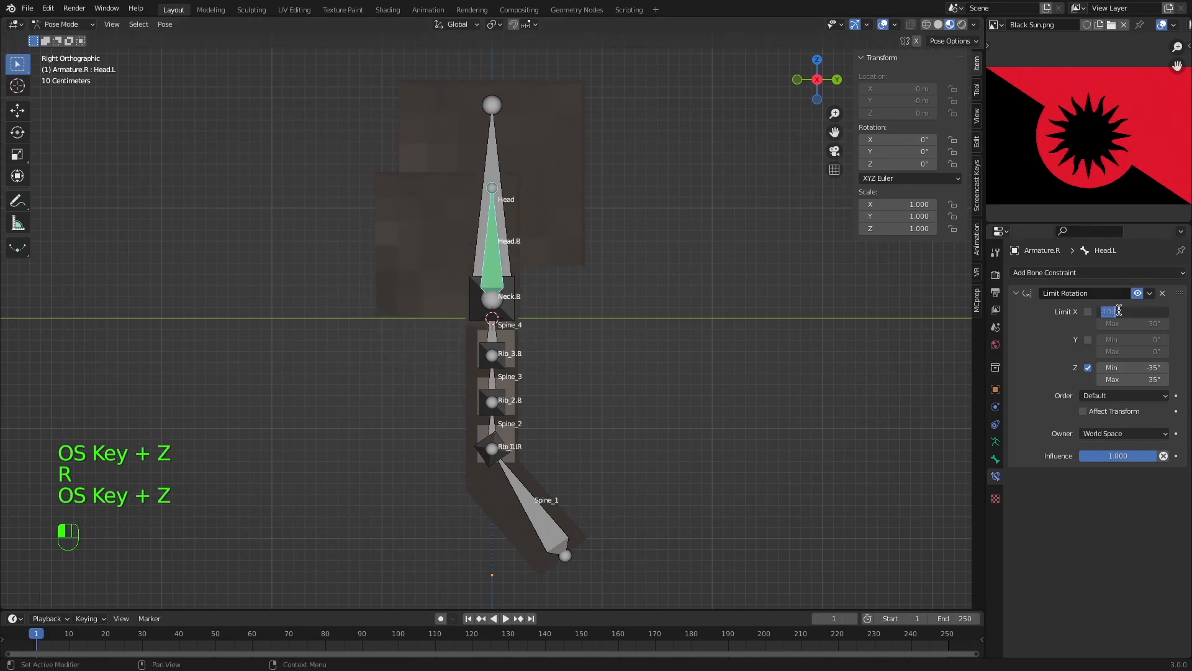
pyautogui.press('KP_0')
pyautogui.moveTo(1118, 310); pyautogui.dragTo(1124, 310)
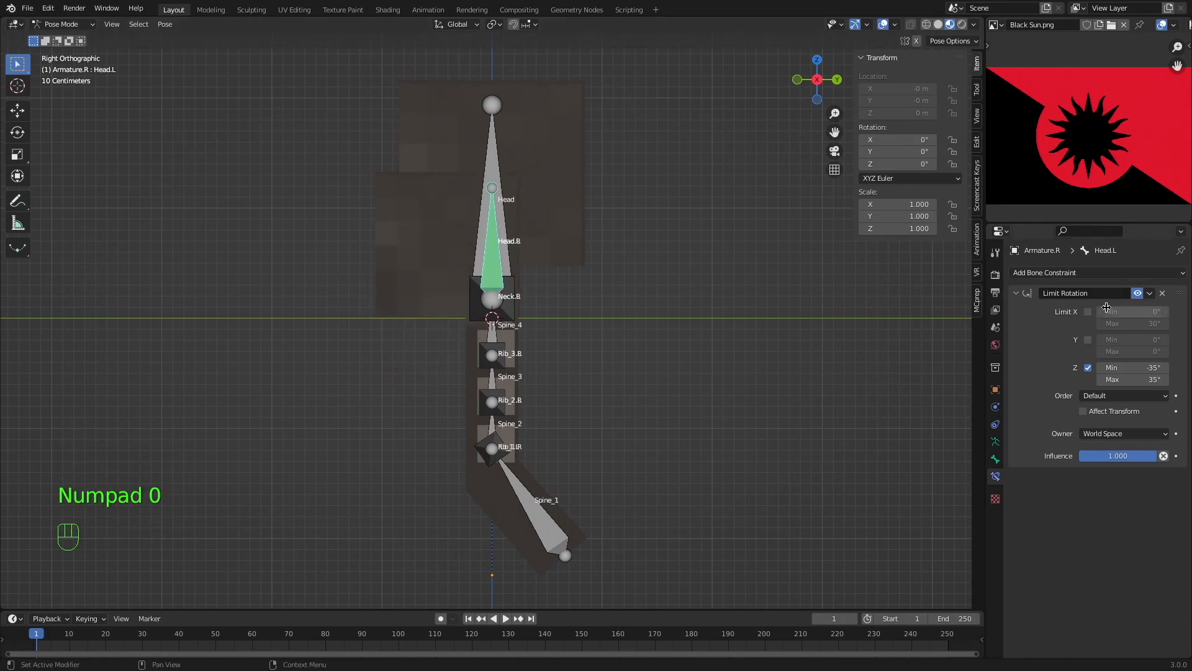
# Enable the X limit, test-rotate the Head.L bone in the right orthographic view, undo the rotation, and disable the X limit again.
pyautogui.click(1088, 312)
pyautogui.press('r')
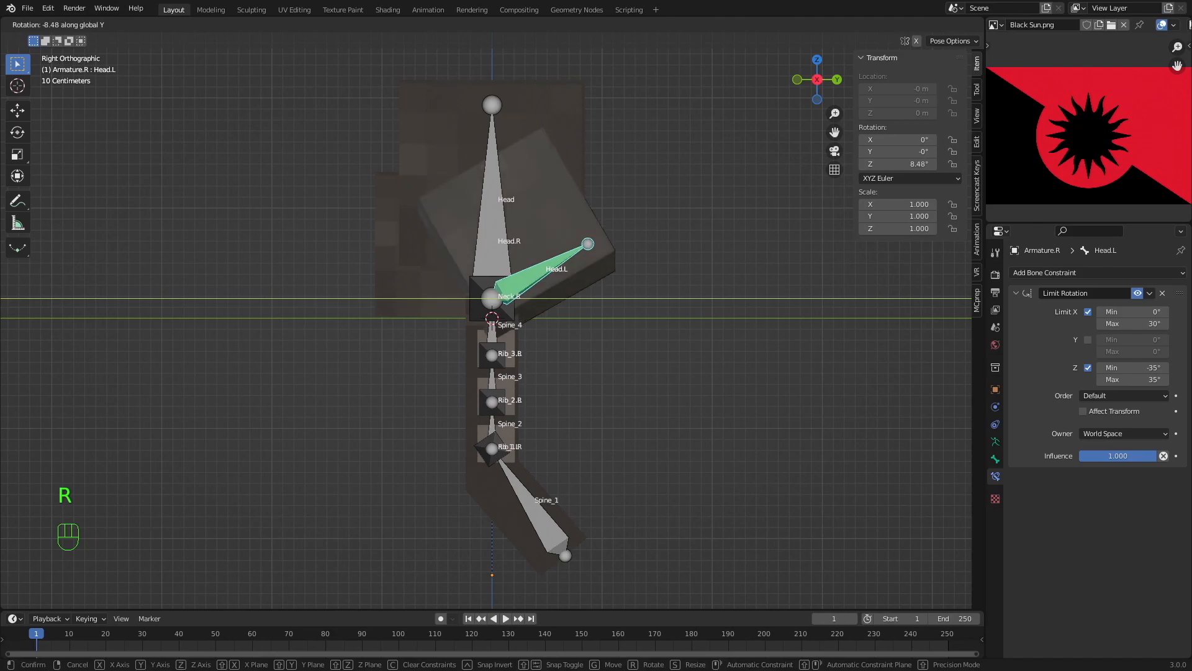
pyautogui.press('super+z')
pyautogui.click(1088, 312)
# Test-rotate the Head.L bone about global X in perspective view with only the Z limit enabled, and undo the rotation.
pyautogui.moveTo(521, 320); pyautogui.dragTo(553, 320, button='middle')
pyautogui.press('r')
pyautogui.press('x')
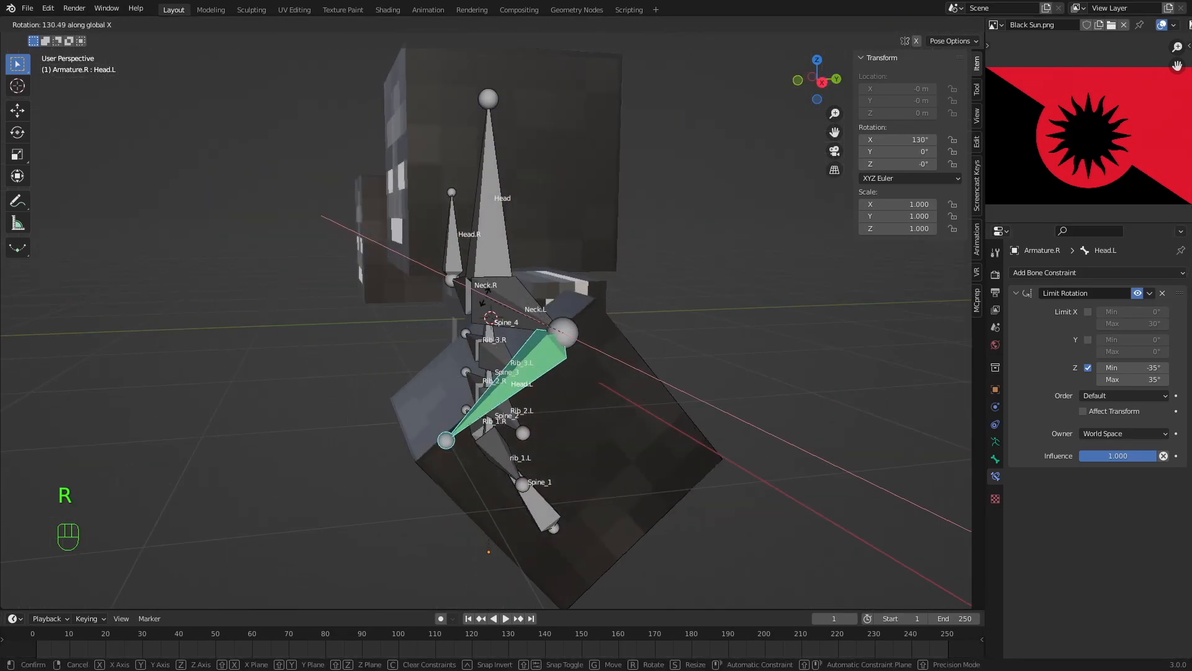
pyautogui.click(728, 361)
pyautogui.press('super+z')
# Test-rotate the Head.L bone about global Y to check its constraint, and undo the rotation.
pyautogui.moveTo(728, 360)
pyautogui.mouseDown(button='middle')
pyautogui.moveTo(735, 367)
pyautogui.moveTo(720, 351)
pyautogui.mouseUp(button='middle')
pyautogui.press('r')
pyautogui.press('x')
pyautogui.press('y')
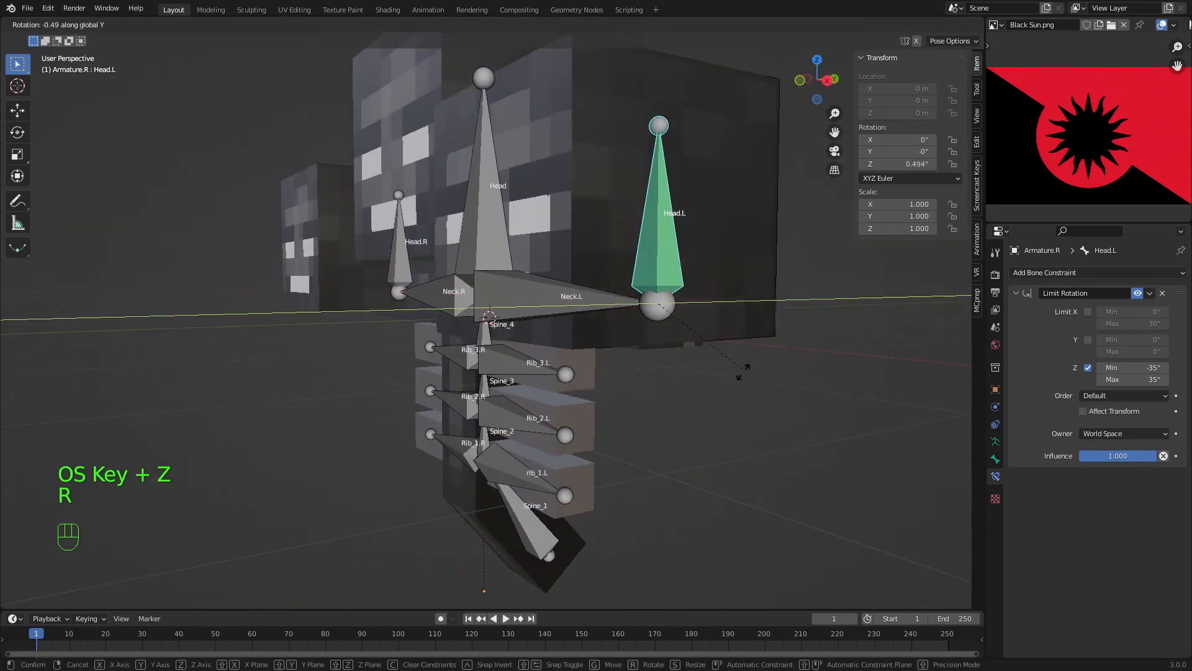
pyautogui.click(500, 362)
pyautogui.press('super+z')
# Test-rotate the Head.L bone about global Z, and undo the rotation.
pyautogui.moveTo(500, 362); pyautogui.dragTo(676, 346, button='middle')
pyautogui.press('r')
pyautogui.press('z')
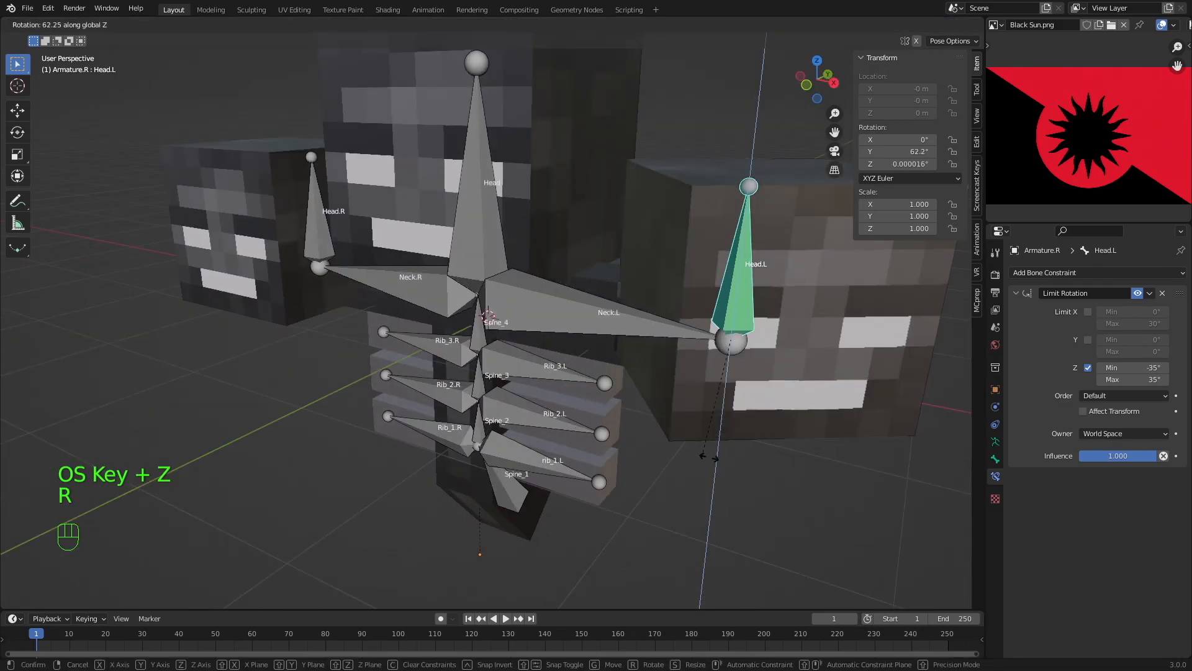
pyautogui.click(774, 451)
pyautogui.press('super+z')
pyautogui.scroll(-4, 606, 378)
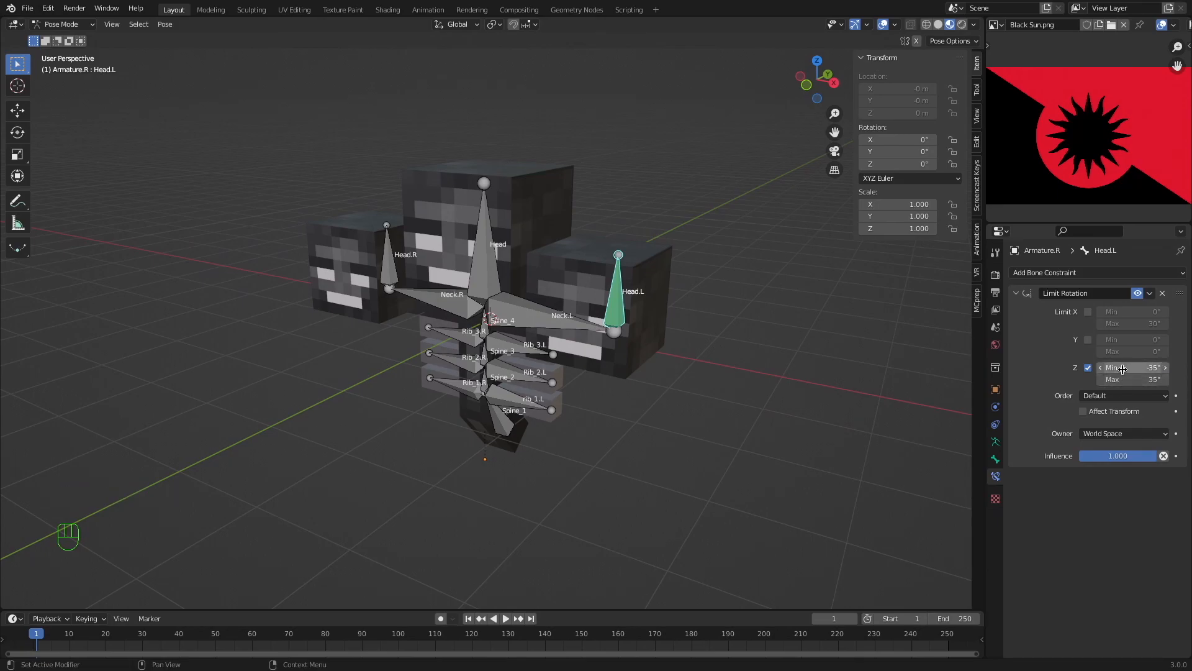
# Add a Limit Rotation constraint to the Head.R bone.
pyautogui.moveTo(605, 341); pyautogui.dragTo(661, 345, button='middle')
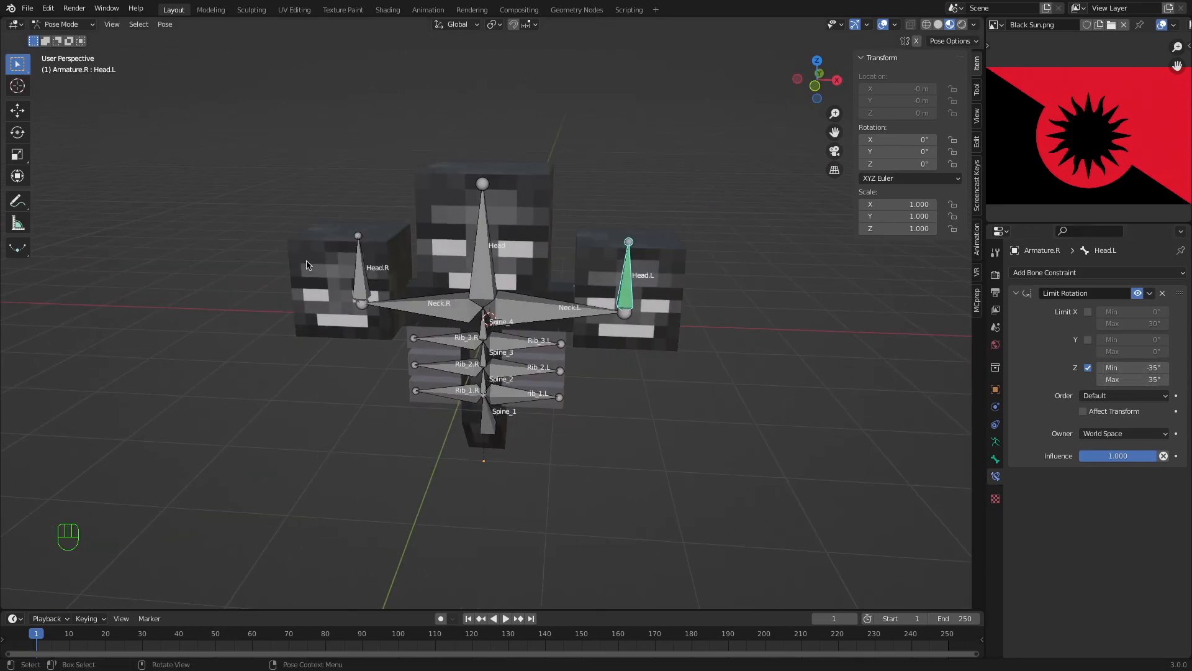
pyautogui.click(357, 272)
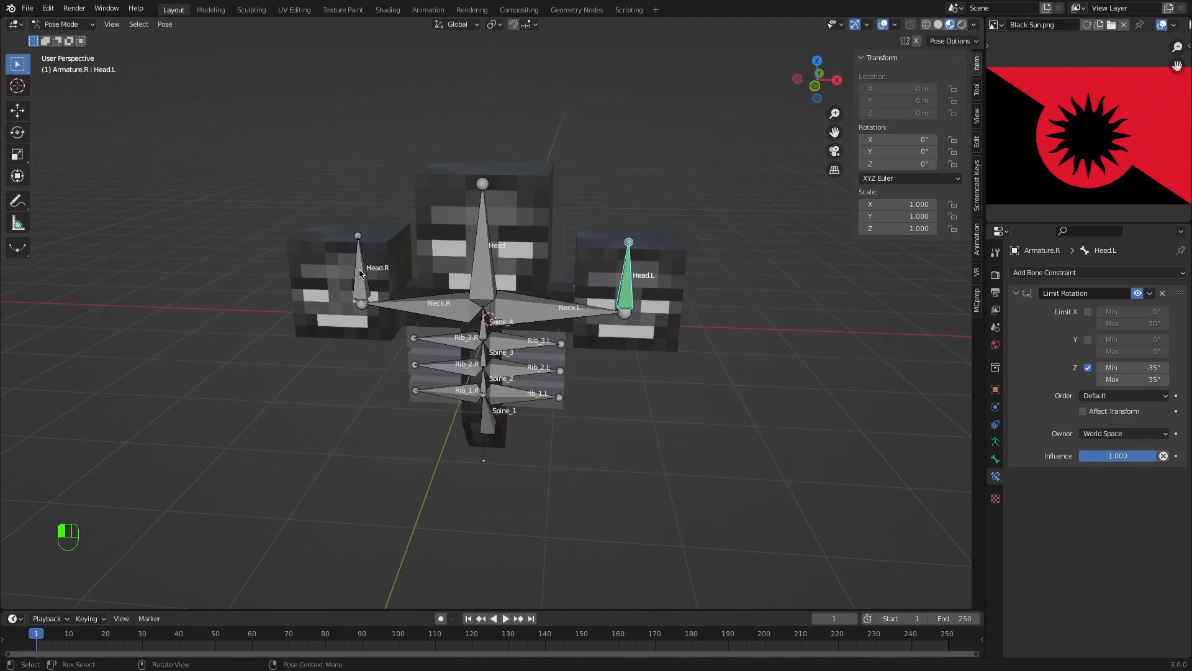
pyautogui.click(1045, 272)
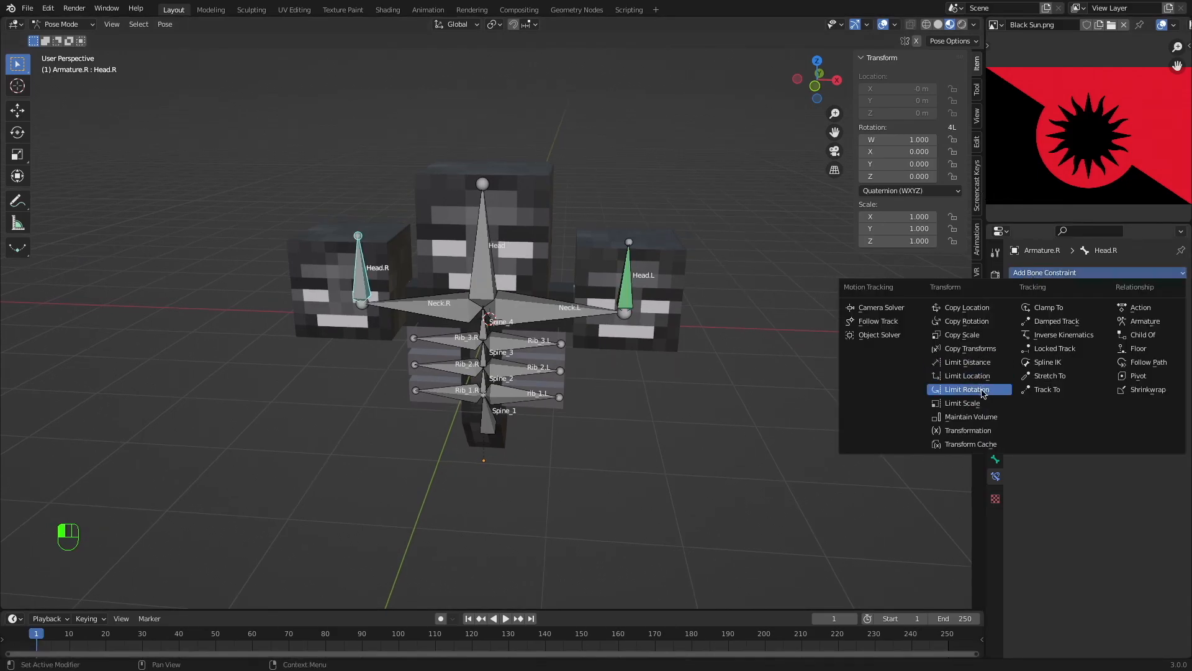
pyautogui.click(984, 390)
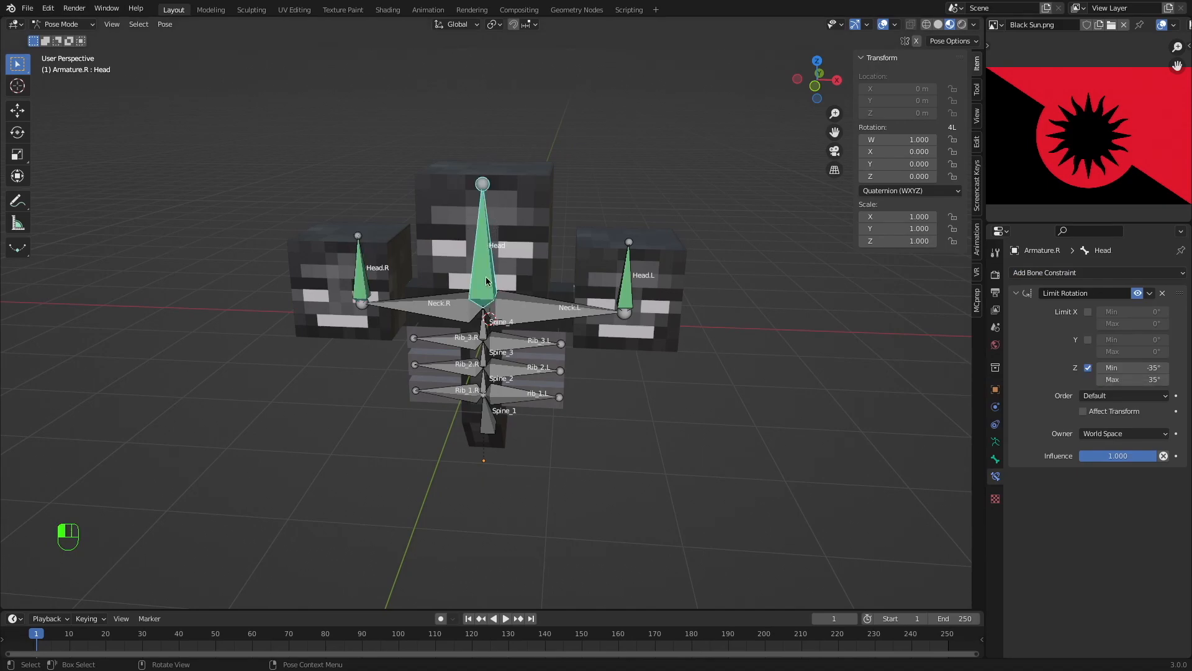
# Test-rotate the central Head bone about global Z, and undo the rotation.
pyautogui.press('r')
pyautogui.press('z')
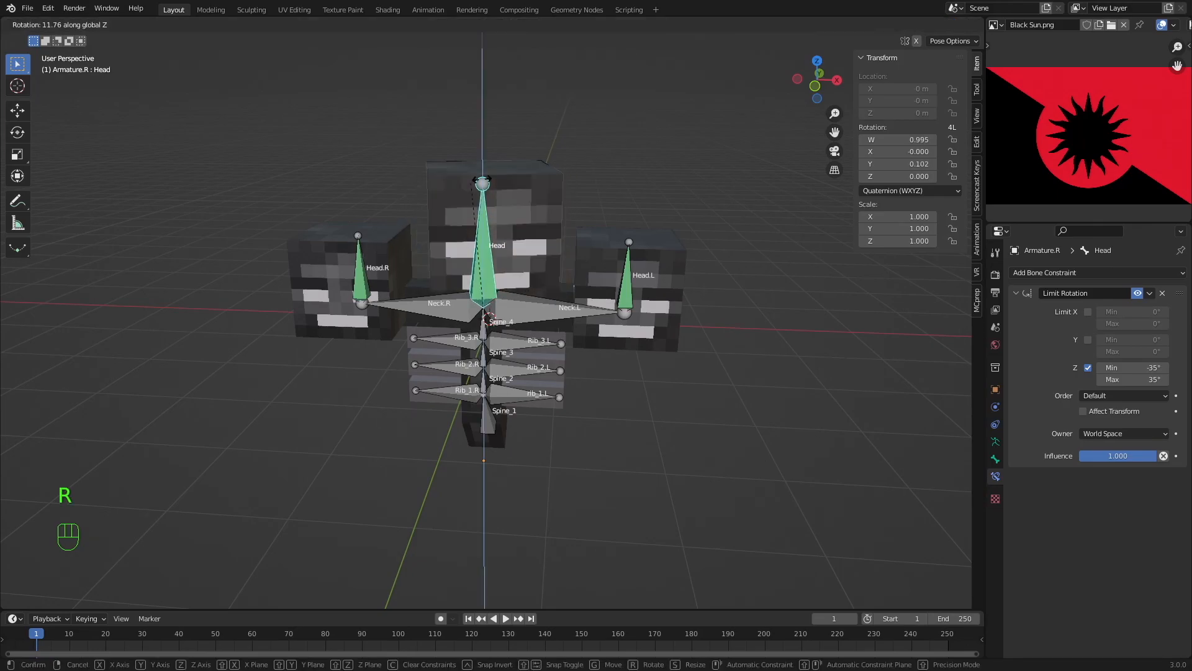
pyautogui.click(663, 261)
pyautogui.moveTo(663, 261); pyautogui.dragTo(715, 183, button='middle')
pyautogui.press('super+z')
# Check the Spine_1 bone for constraints and select the Neck.L bone.
pyautogui.click(493, 444)
pyautogui.moveTo(493, 445); pyautogui.dragTo(498, 437, button='middle')
pyautogui.keyDown('super'); pyautogui.scroll(3, 498, 436); pyautogui.keyUp('super')
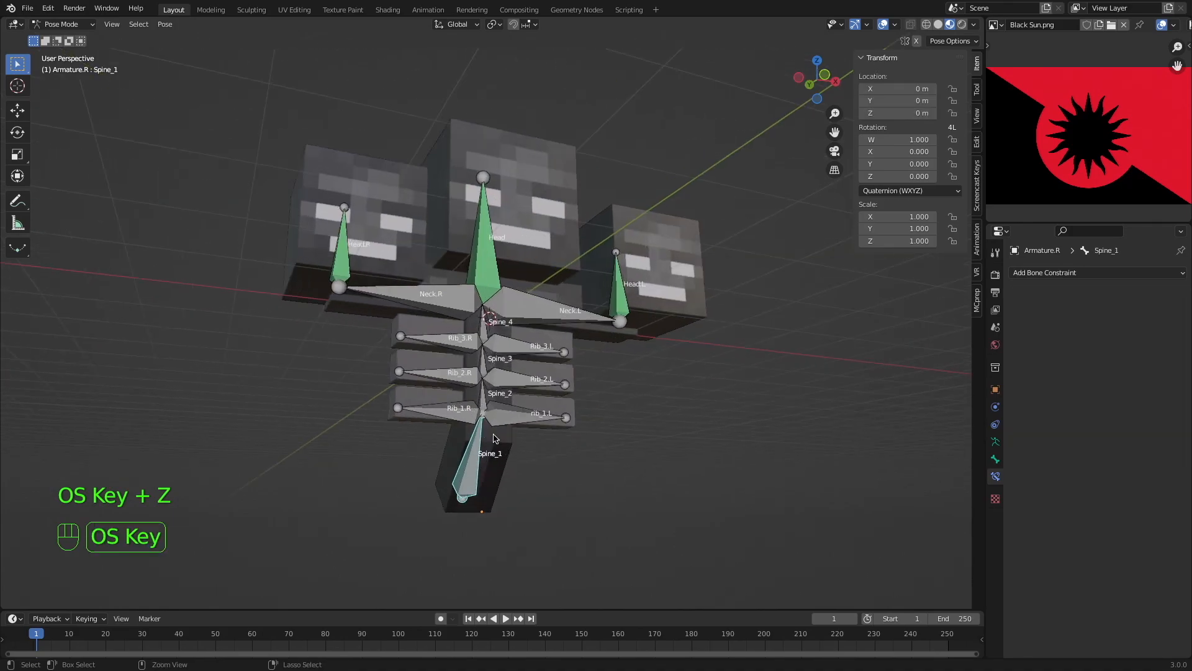
pyautogui.keyDown('super'); pyautogui.scroll(-1, 447, 385); pyautogui.keyUp('super')
pyautogui.click(523, 285)
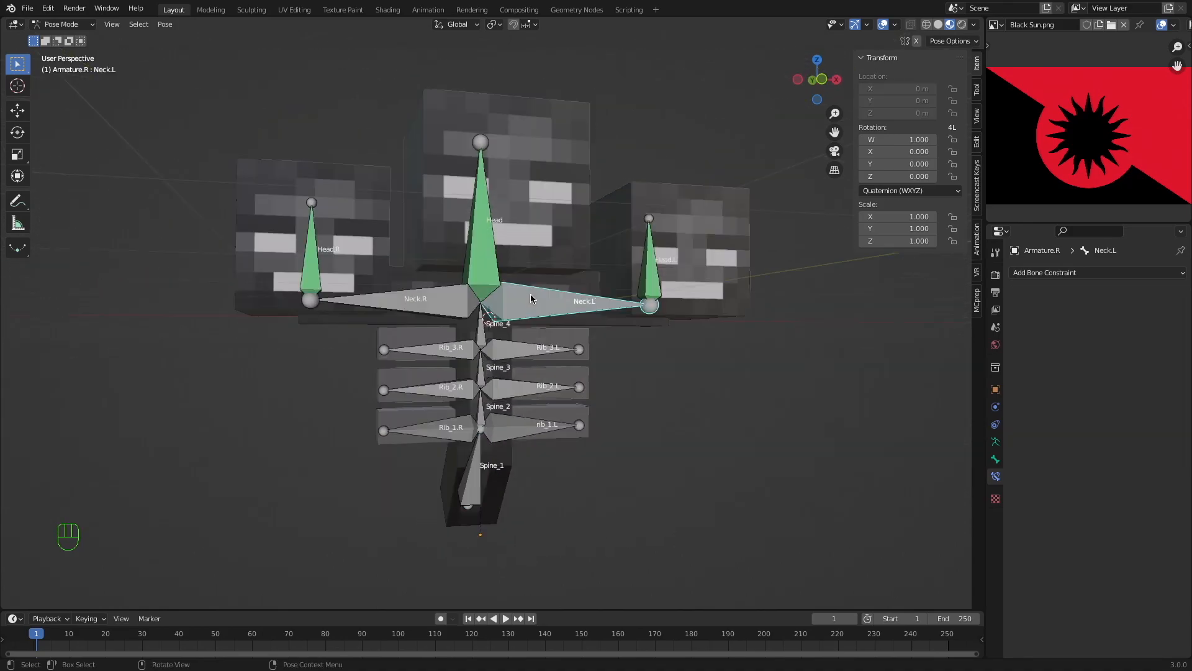